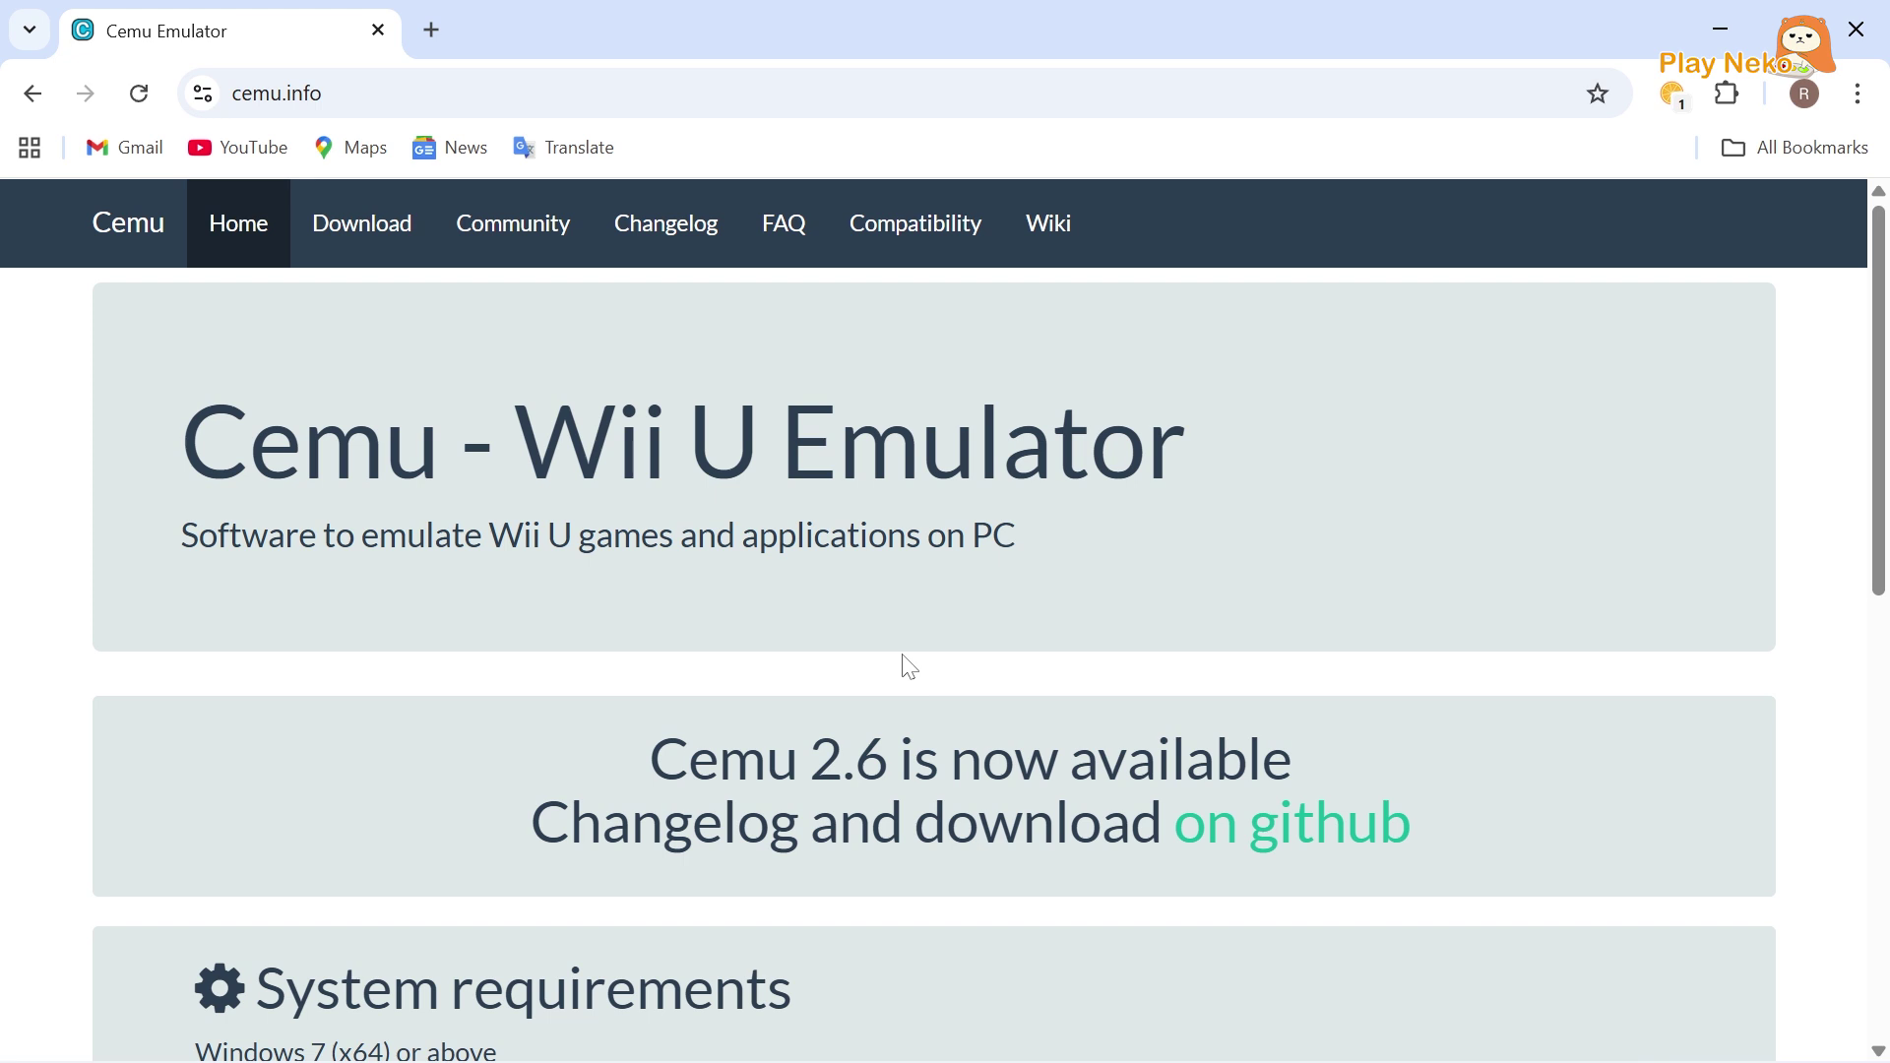
Review the system requirements and graphics card compatibility on the Cemu home page, and open the download page for Cemu 2.6.
{"action": "scroll", "coordinate": [909, 667], "scroll_direction": "down", "scroll_amount": 3}
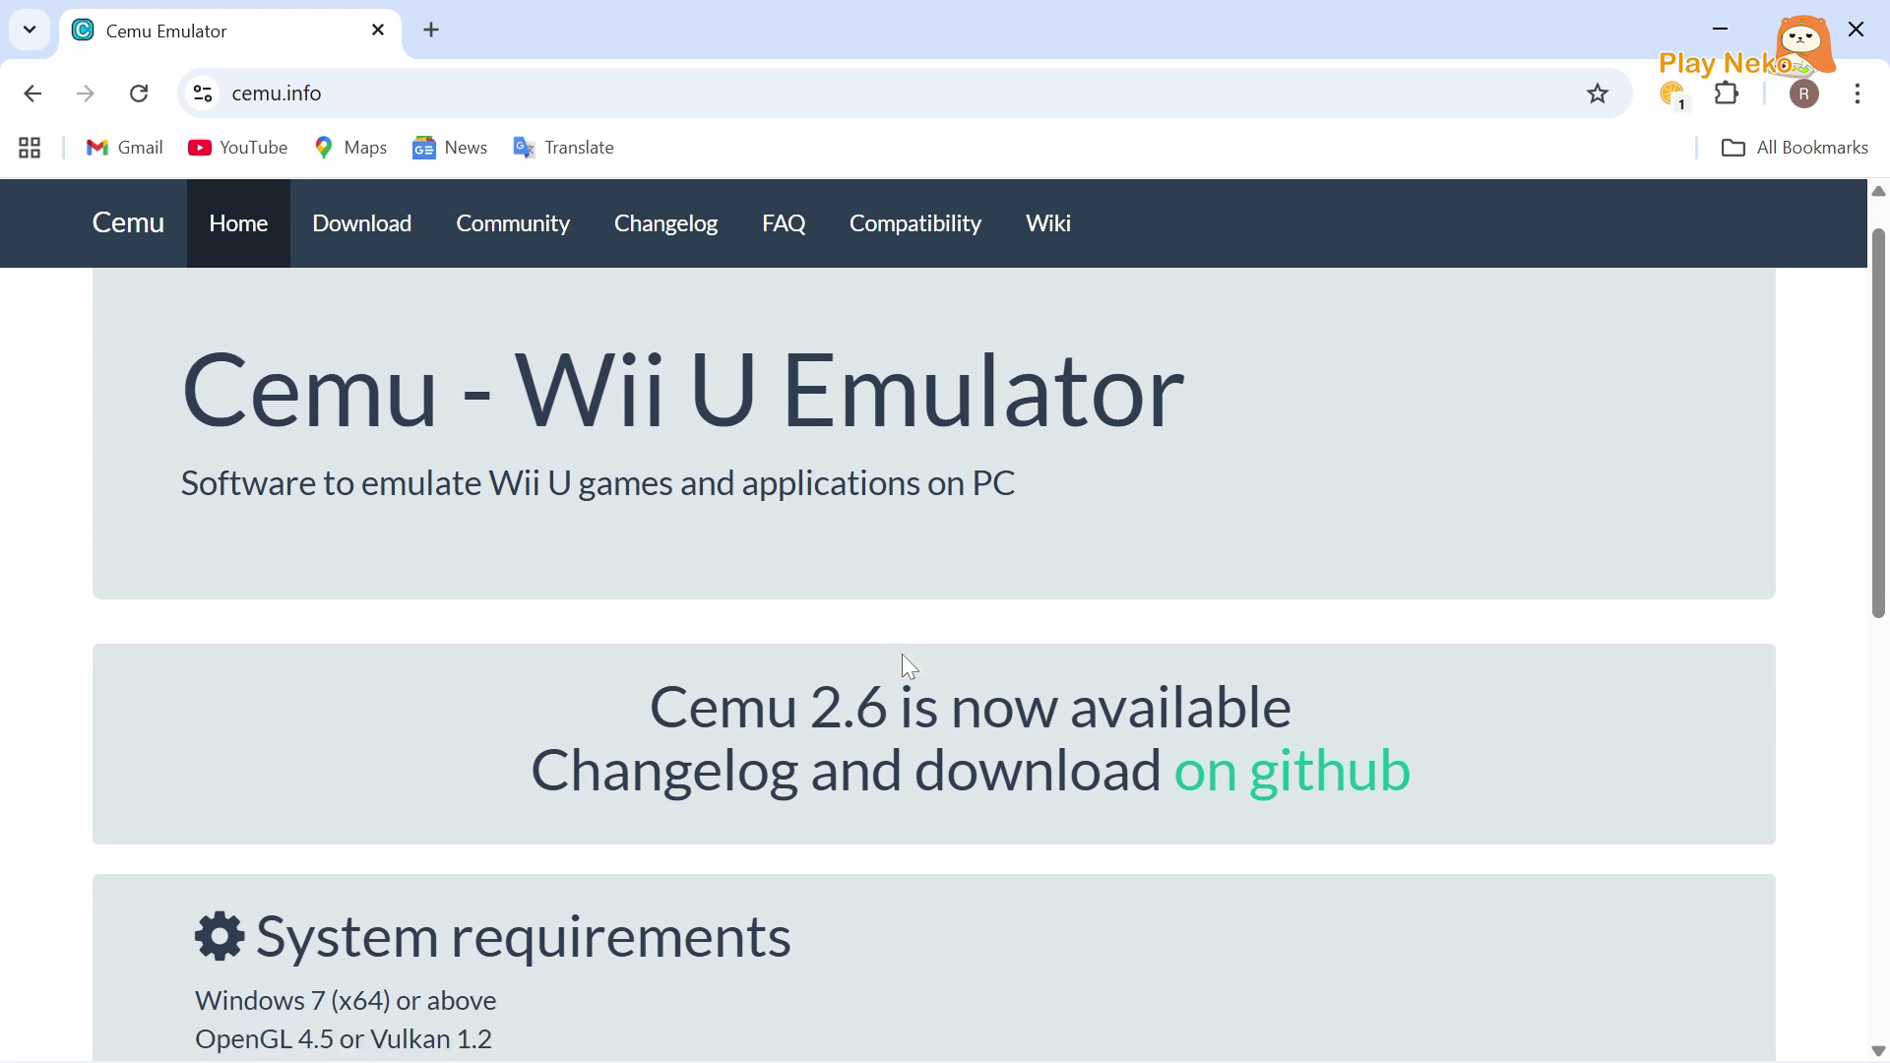
{"action": "scroll", "coordinate": [902, 655], "scroll_direction": "down", "scroll_amount": 2}
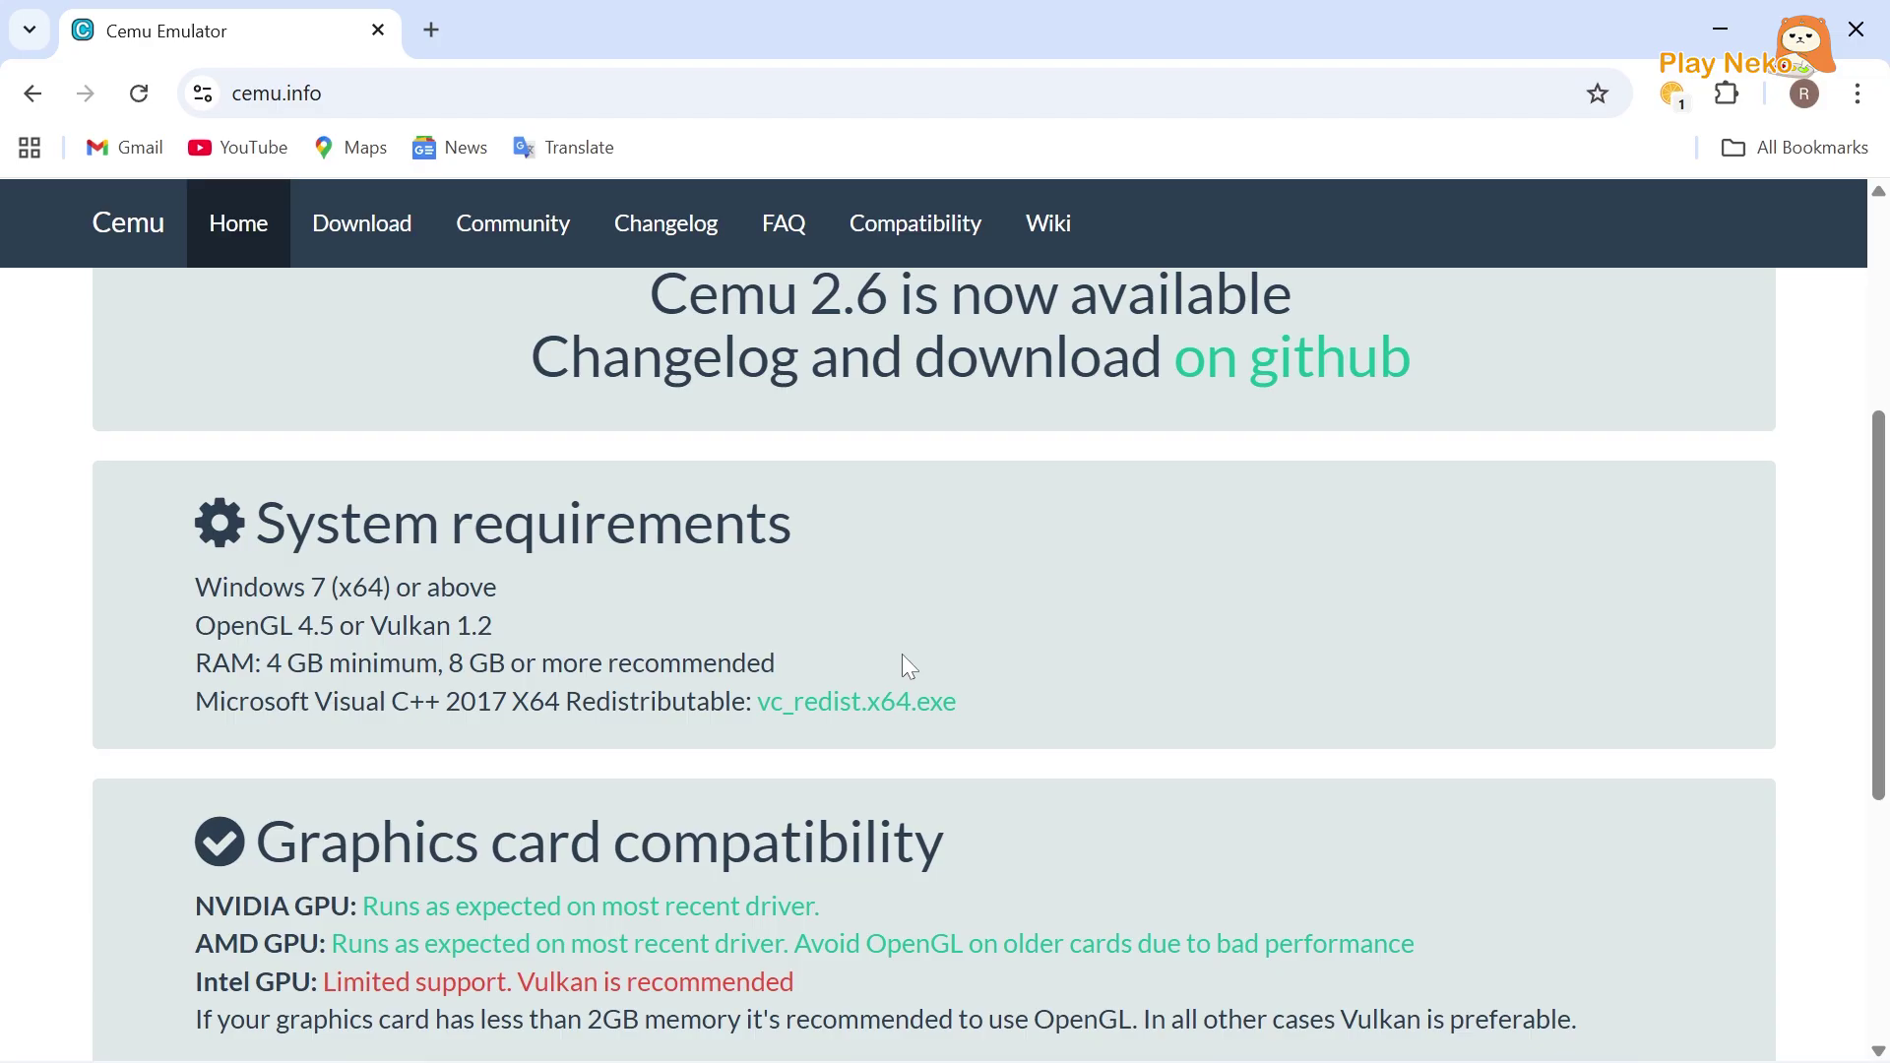
{"action": "scroll", "coordinate": [910, 667], "scroll_direction": "down", "scroll_amount": 3}
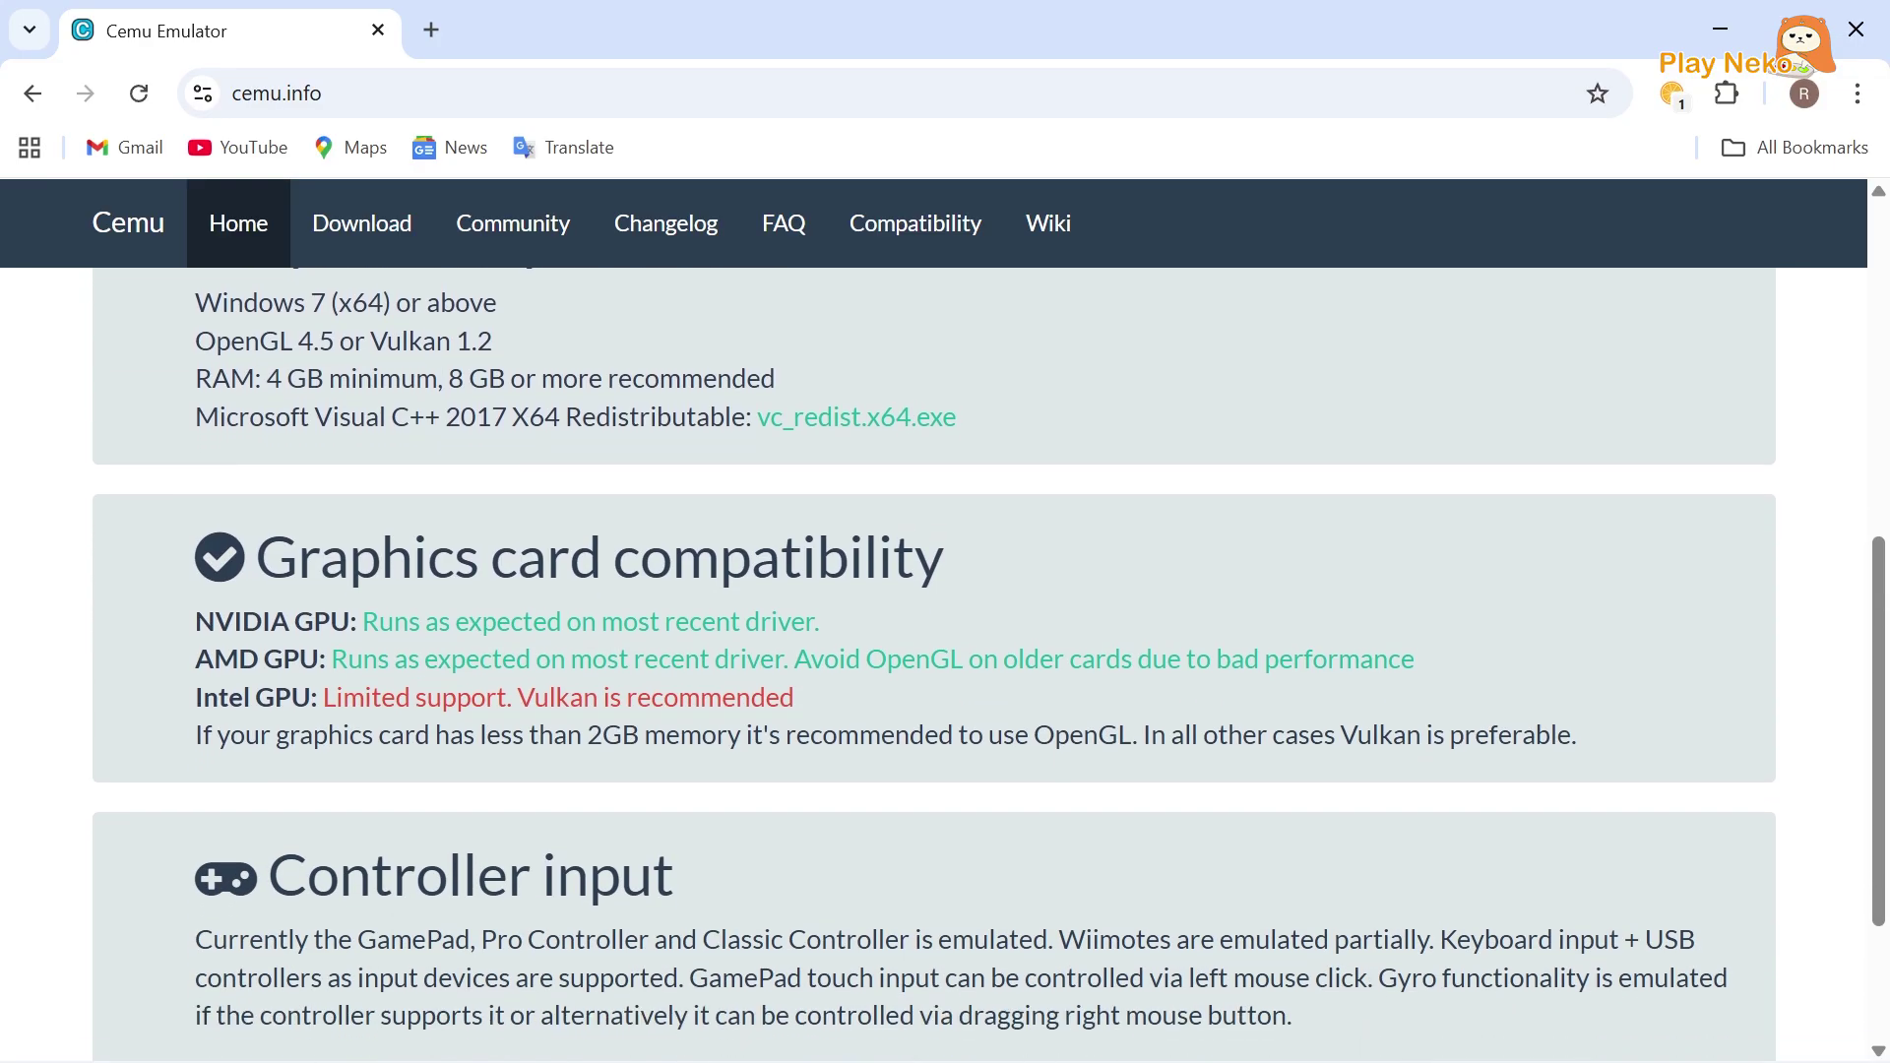
{"action": "scroll", "coordinate": [905, 659], "scroll_direction": "down", "scroll_amount": 3}
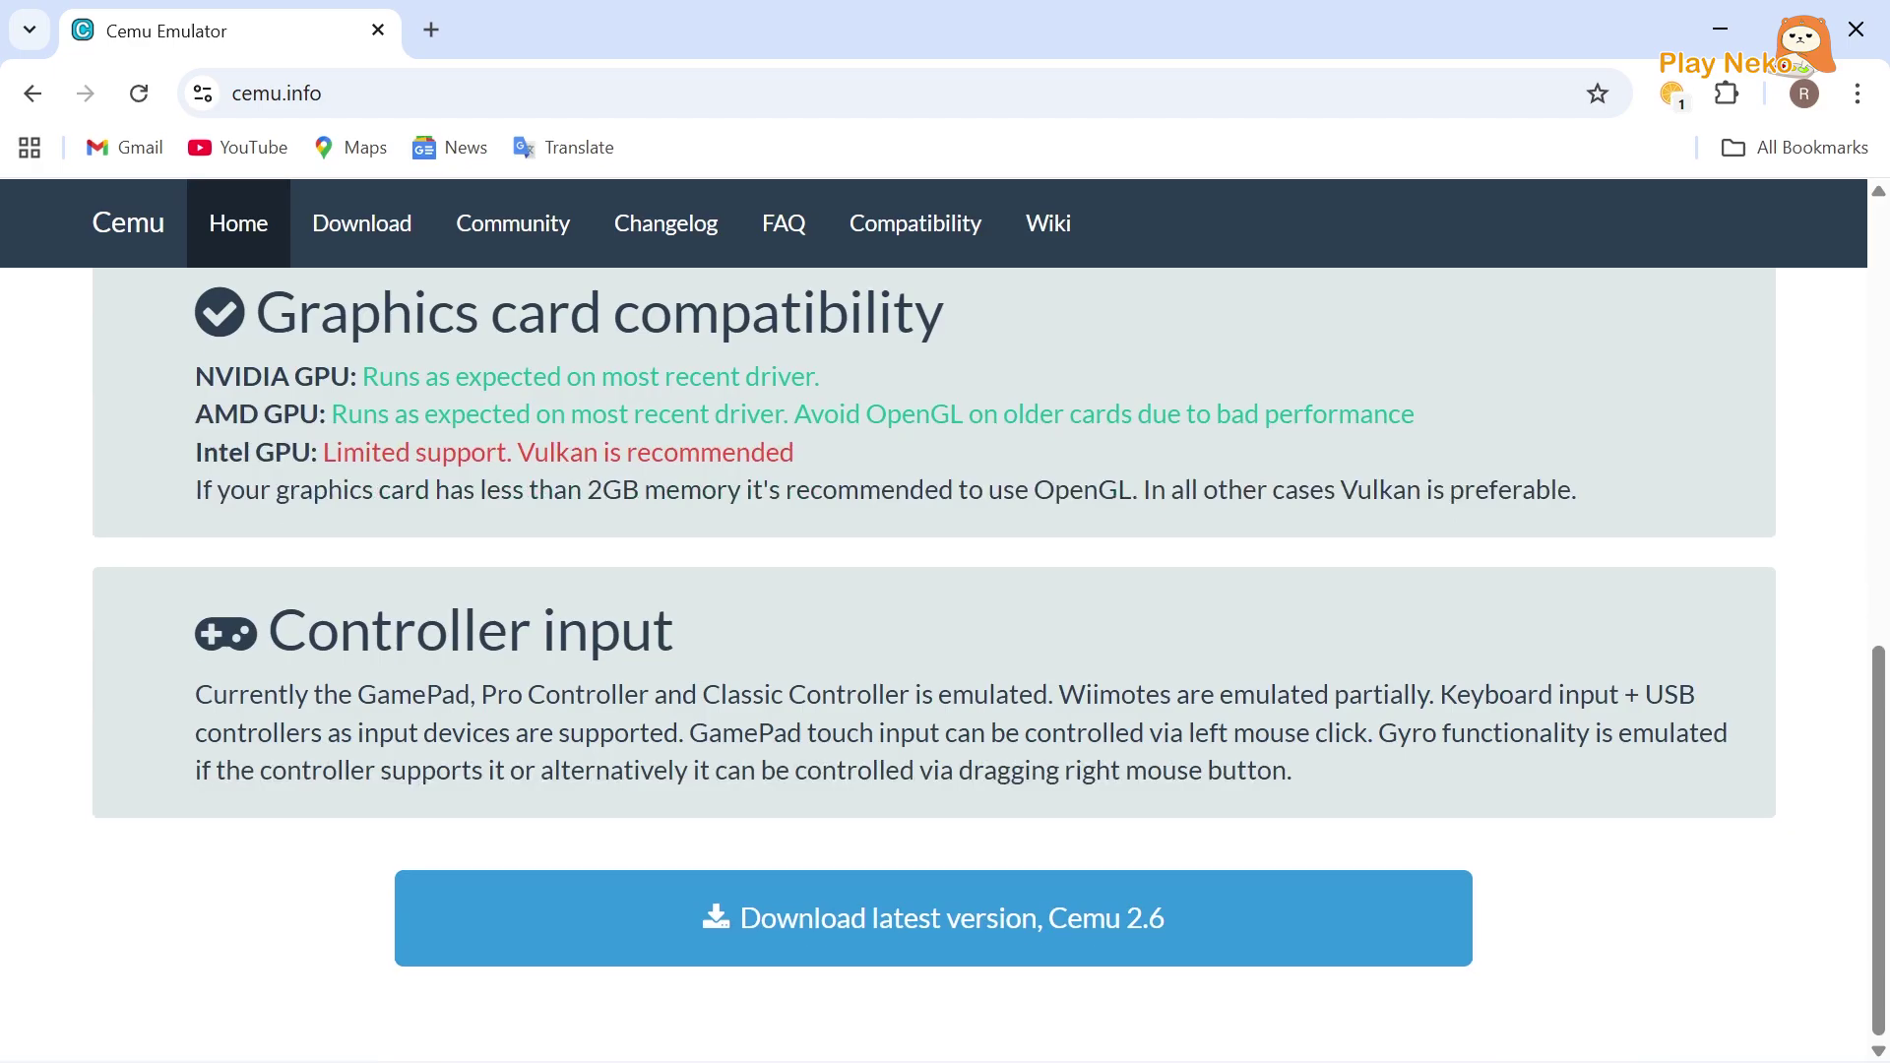
{"action": "left_click", "coordinate": [874, 921]}
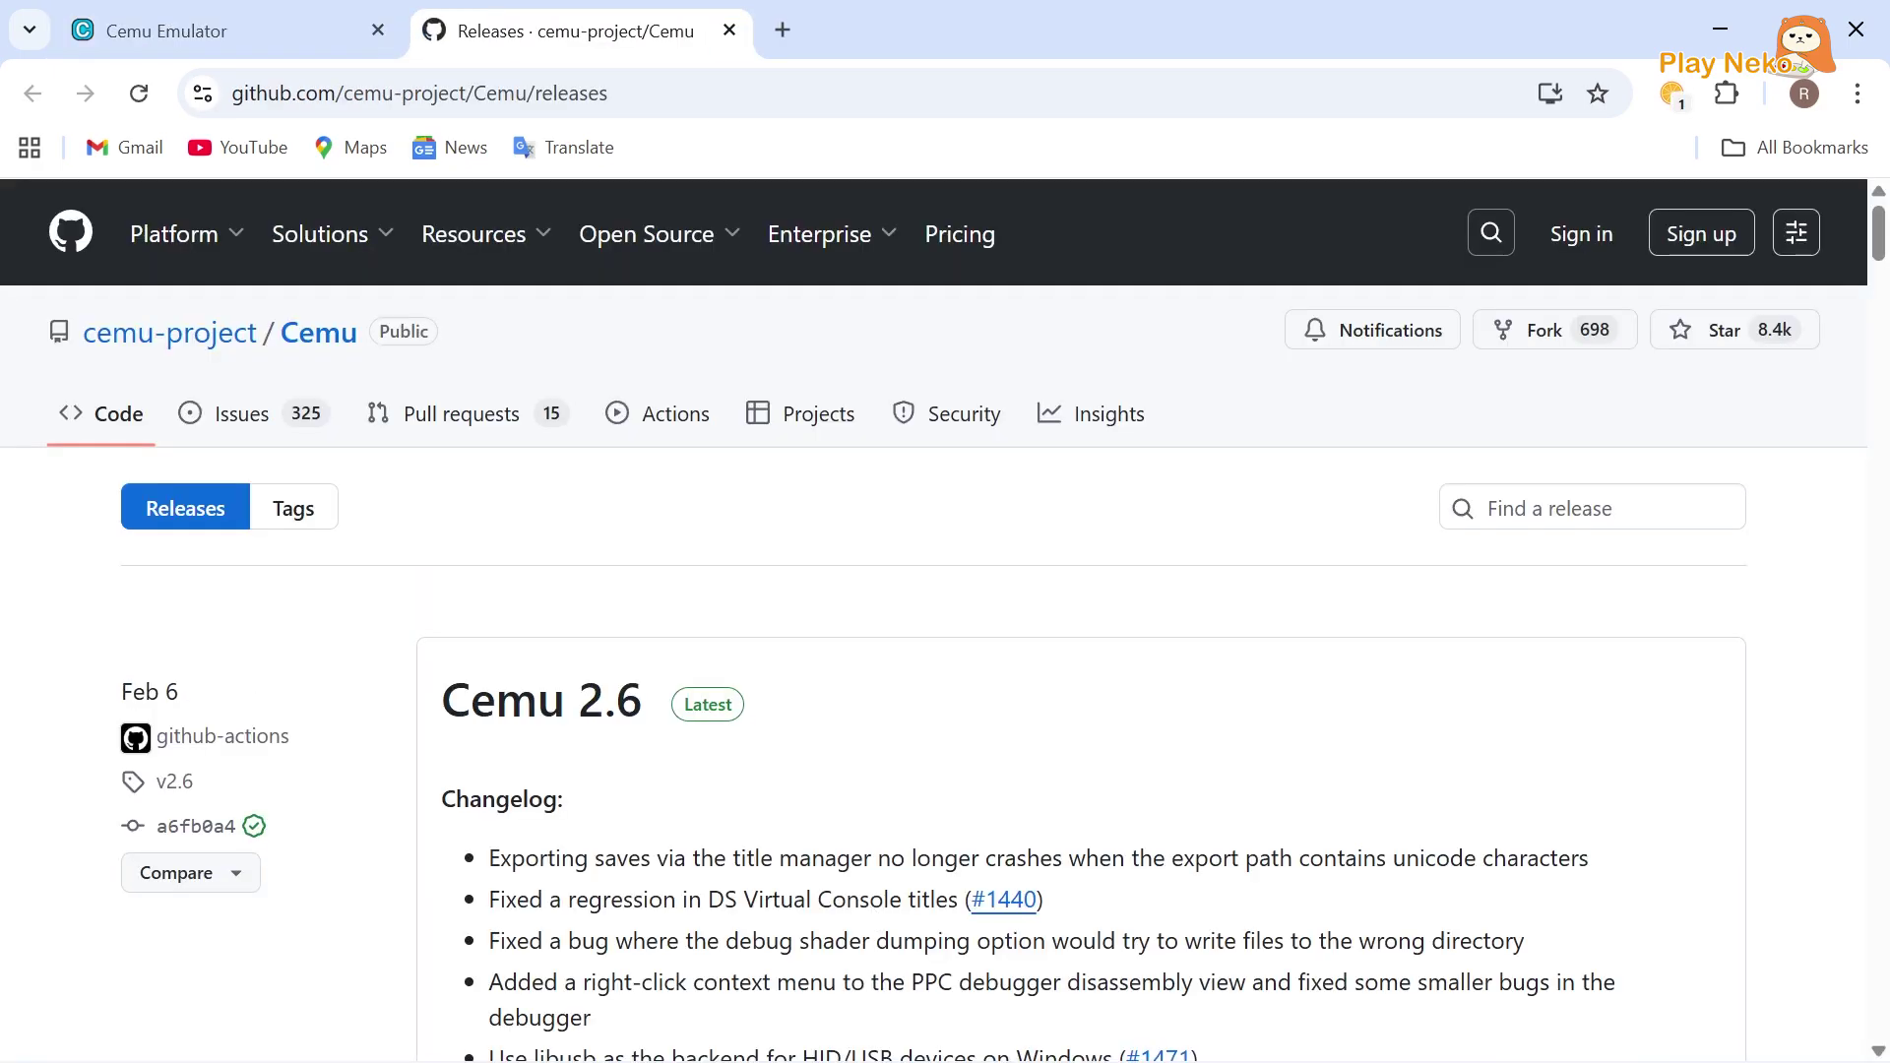
Download cemu-2.6-windows-x64.zip from the assets of the Cemu 2.6 release.
{"action": "scroll", "coordinate": [935, 620], "scroll_direction": "down", "scroll_amount": 2}
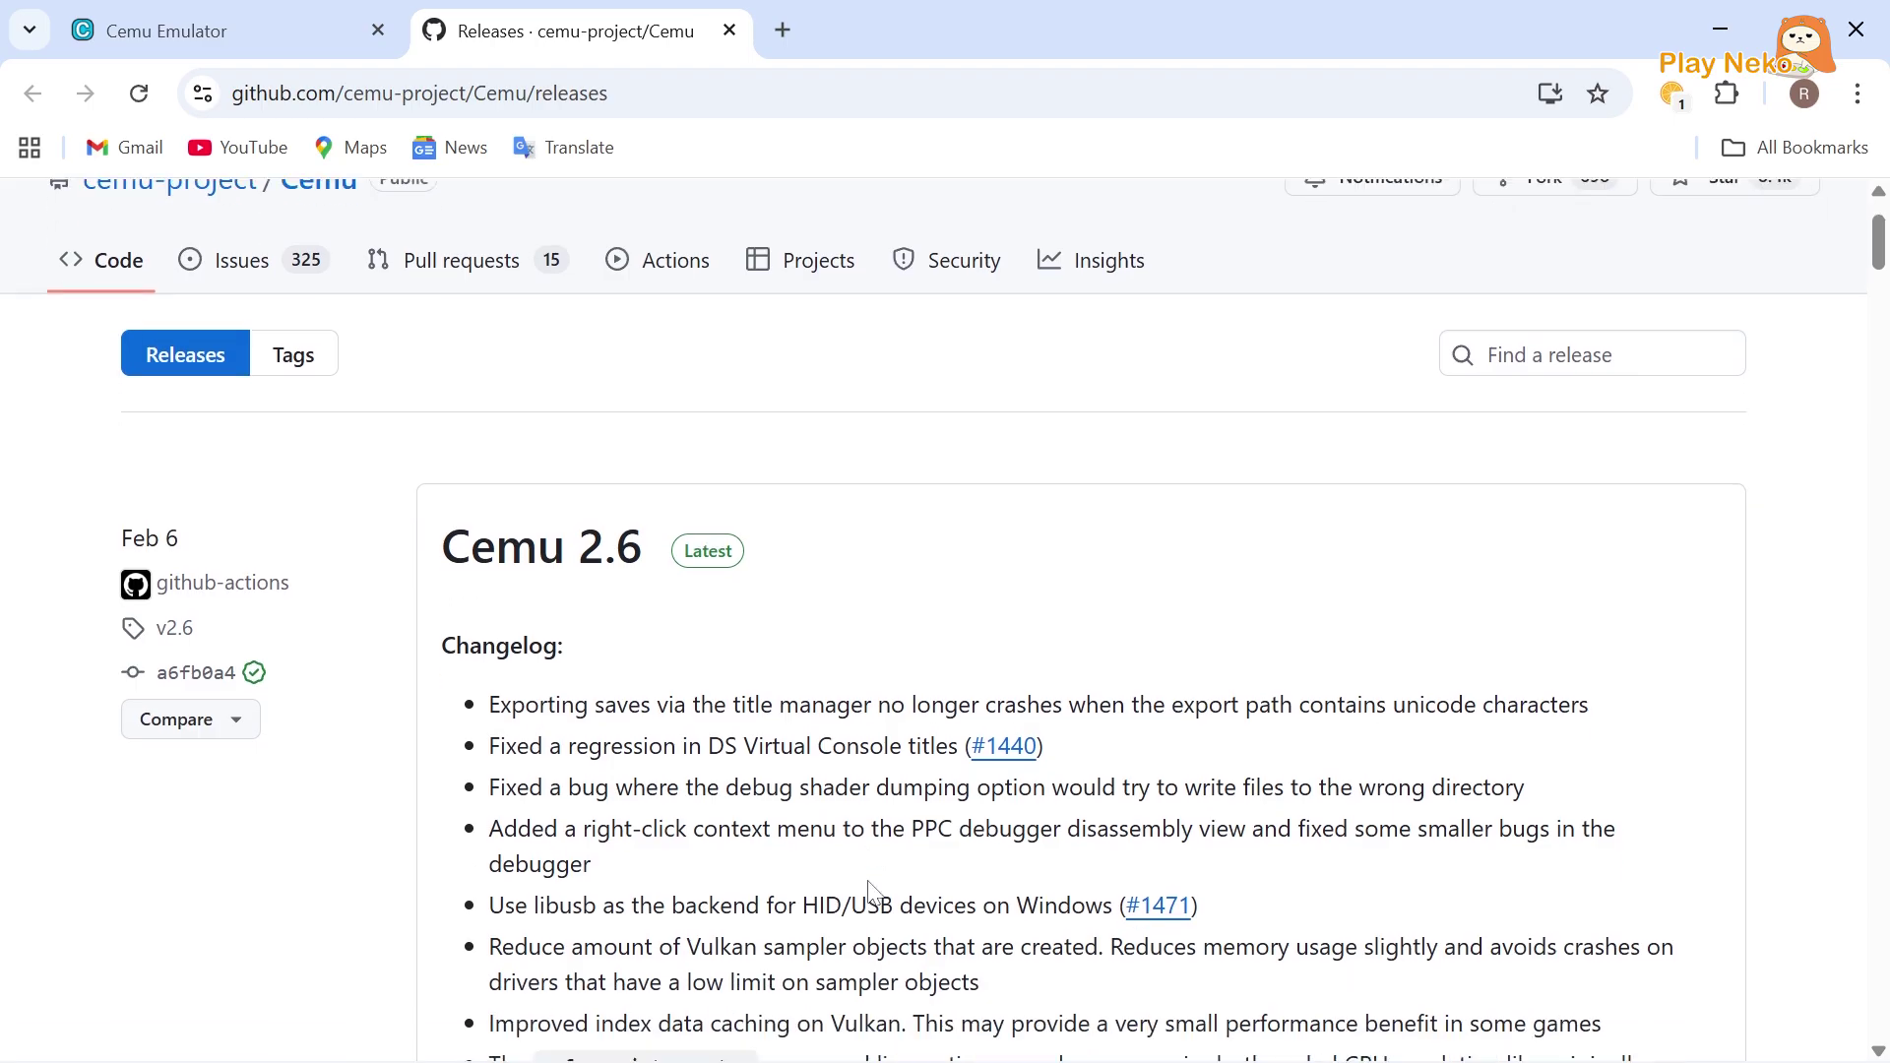
{"action": "scroll", "coordinate": [823, 819], "scroll_direction": "down", "scroll_amount": 5}
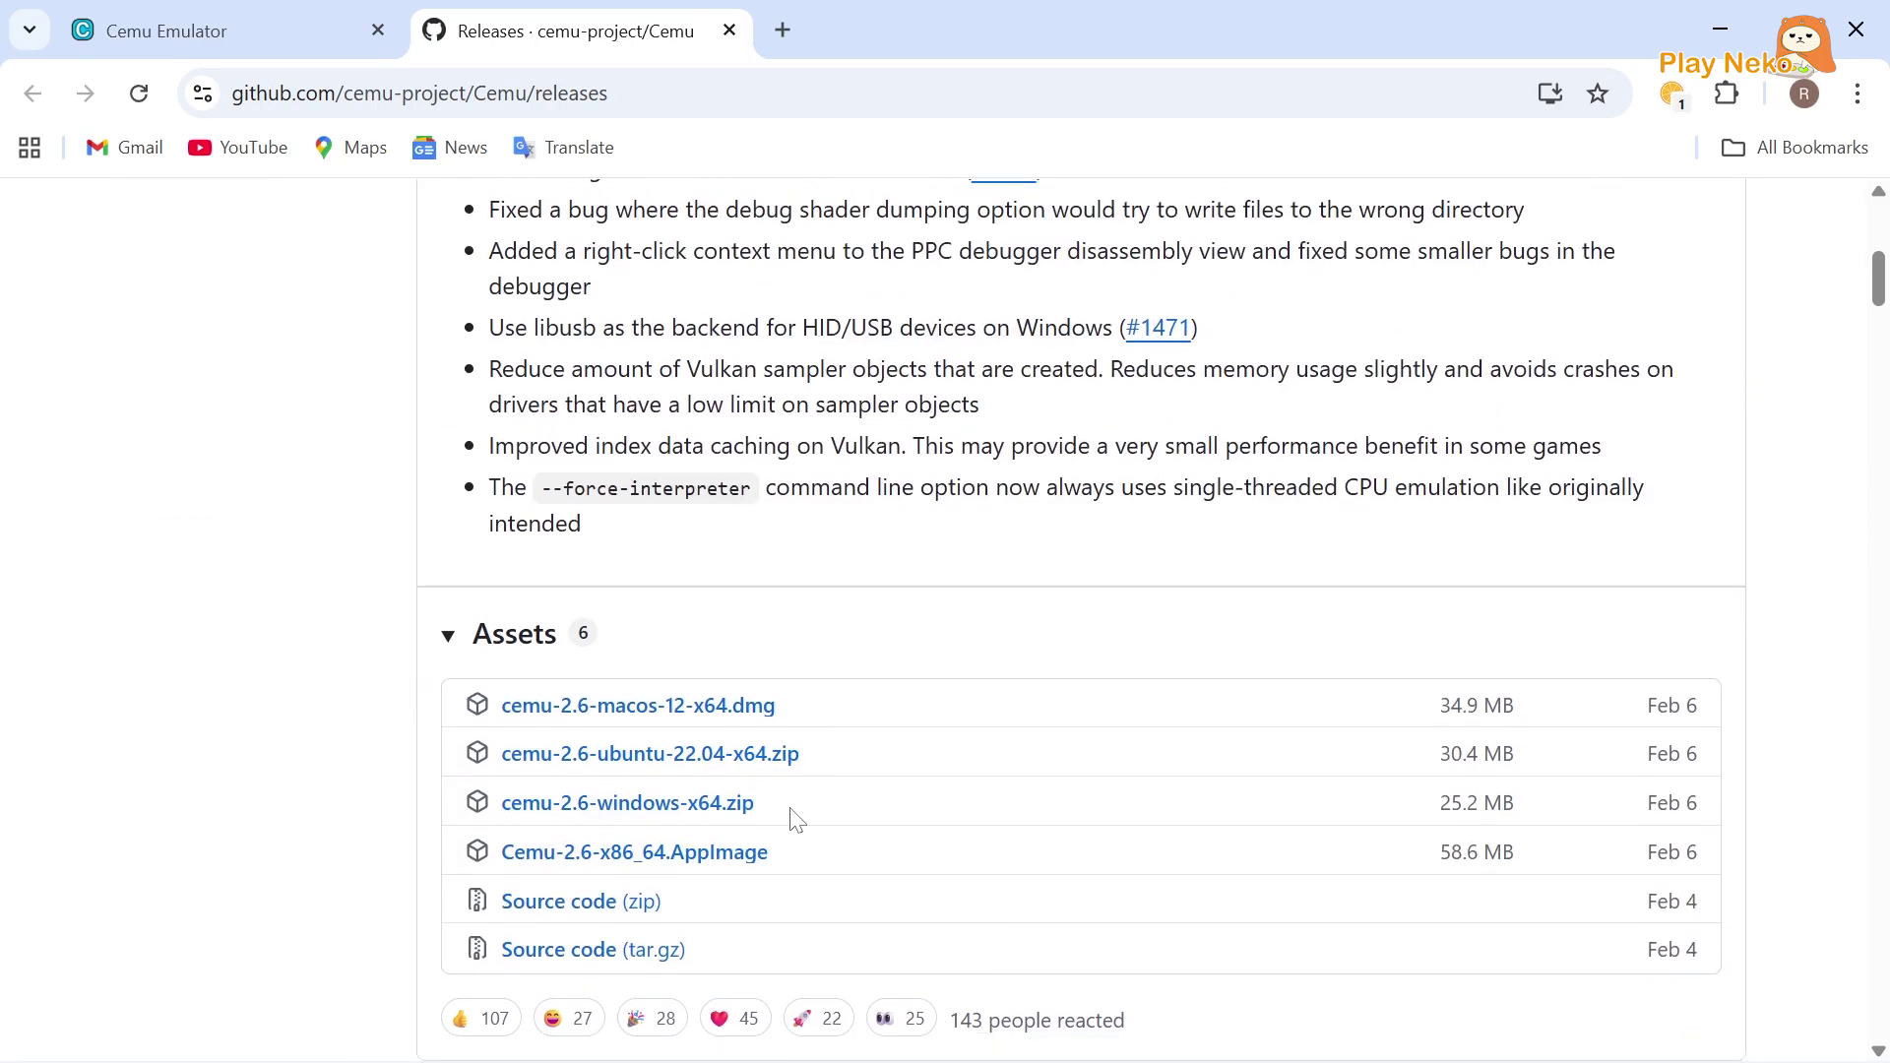
{"action": "left_click", "coordinate": [644, 801]}
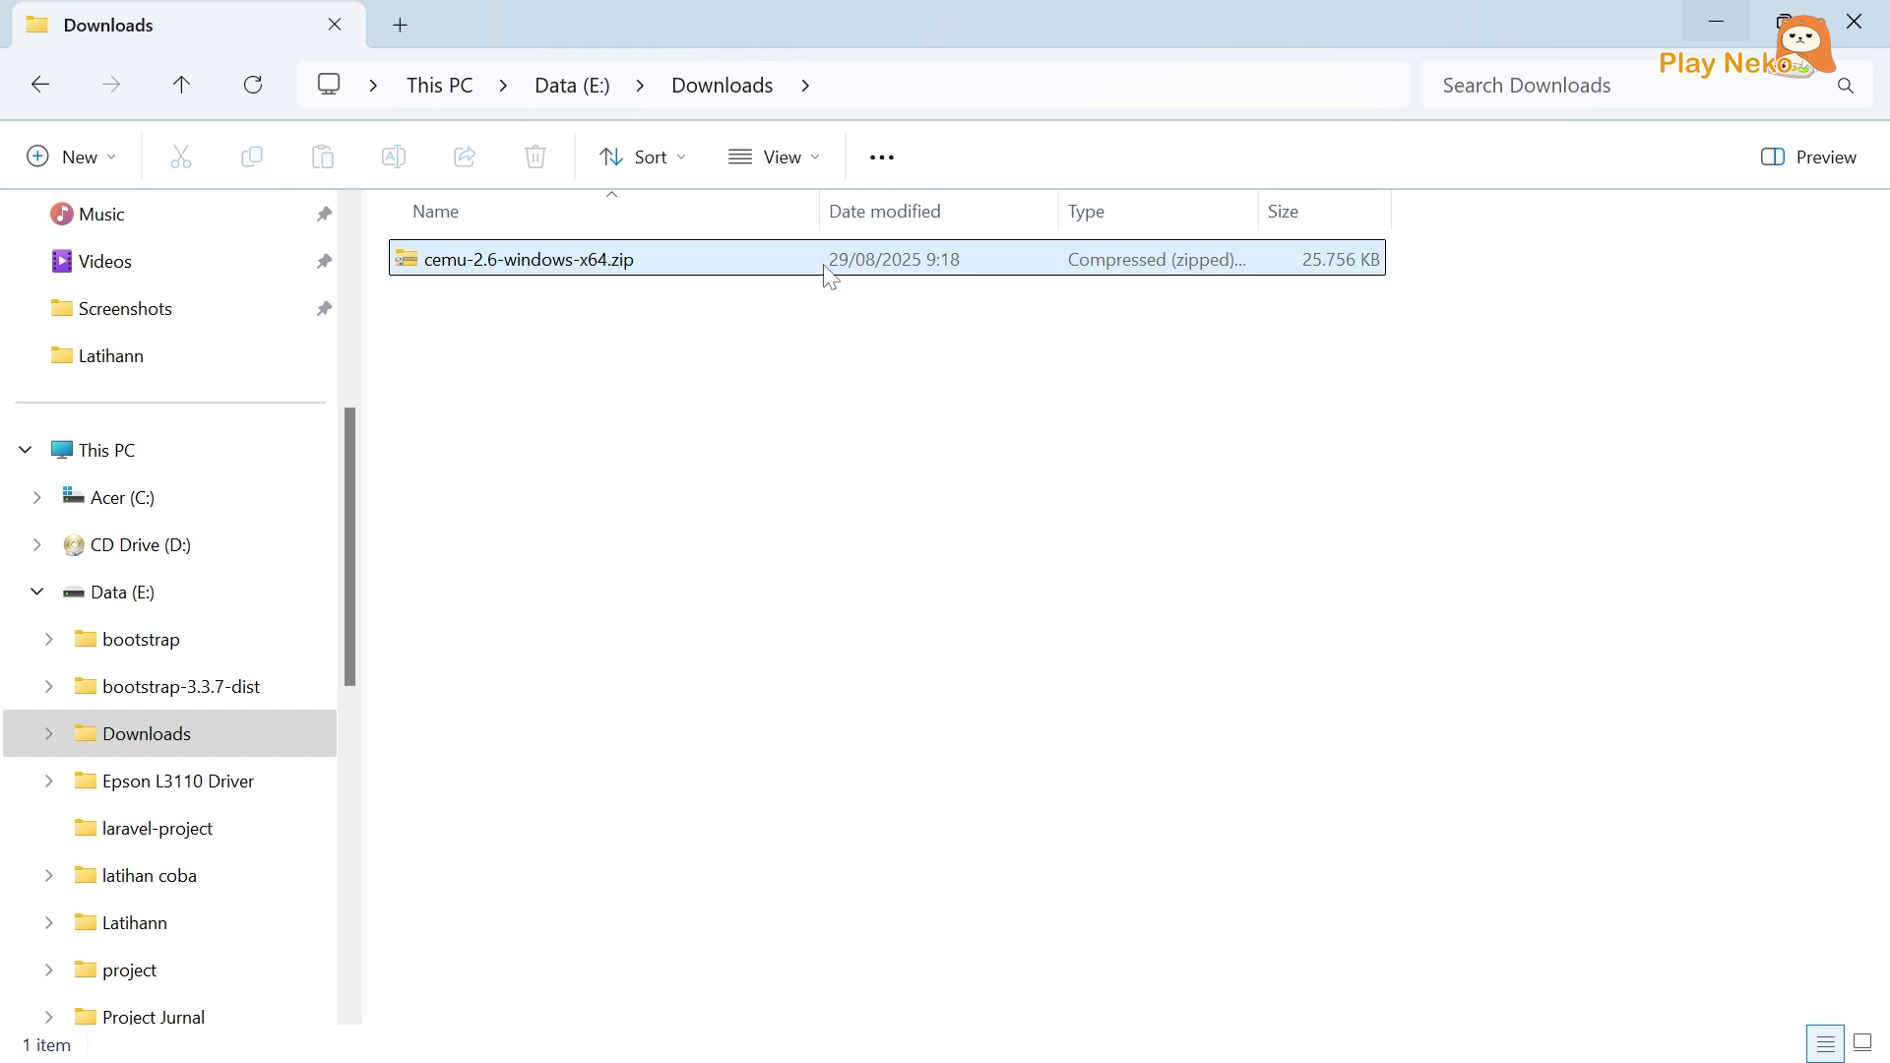
In File Explorer, extract cemu-2.6-windows-x64.zip with WinRAR to E:\Downloads\cemu-2.6-windows-x64.
{"action": "left_click", "coordinate": [830, 267]}
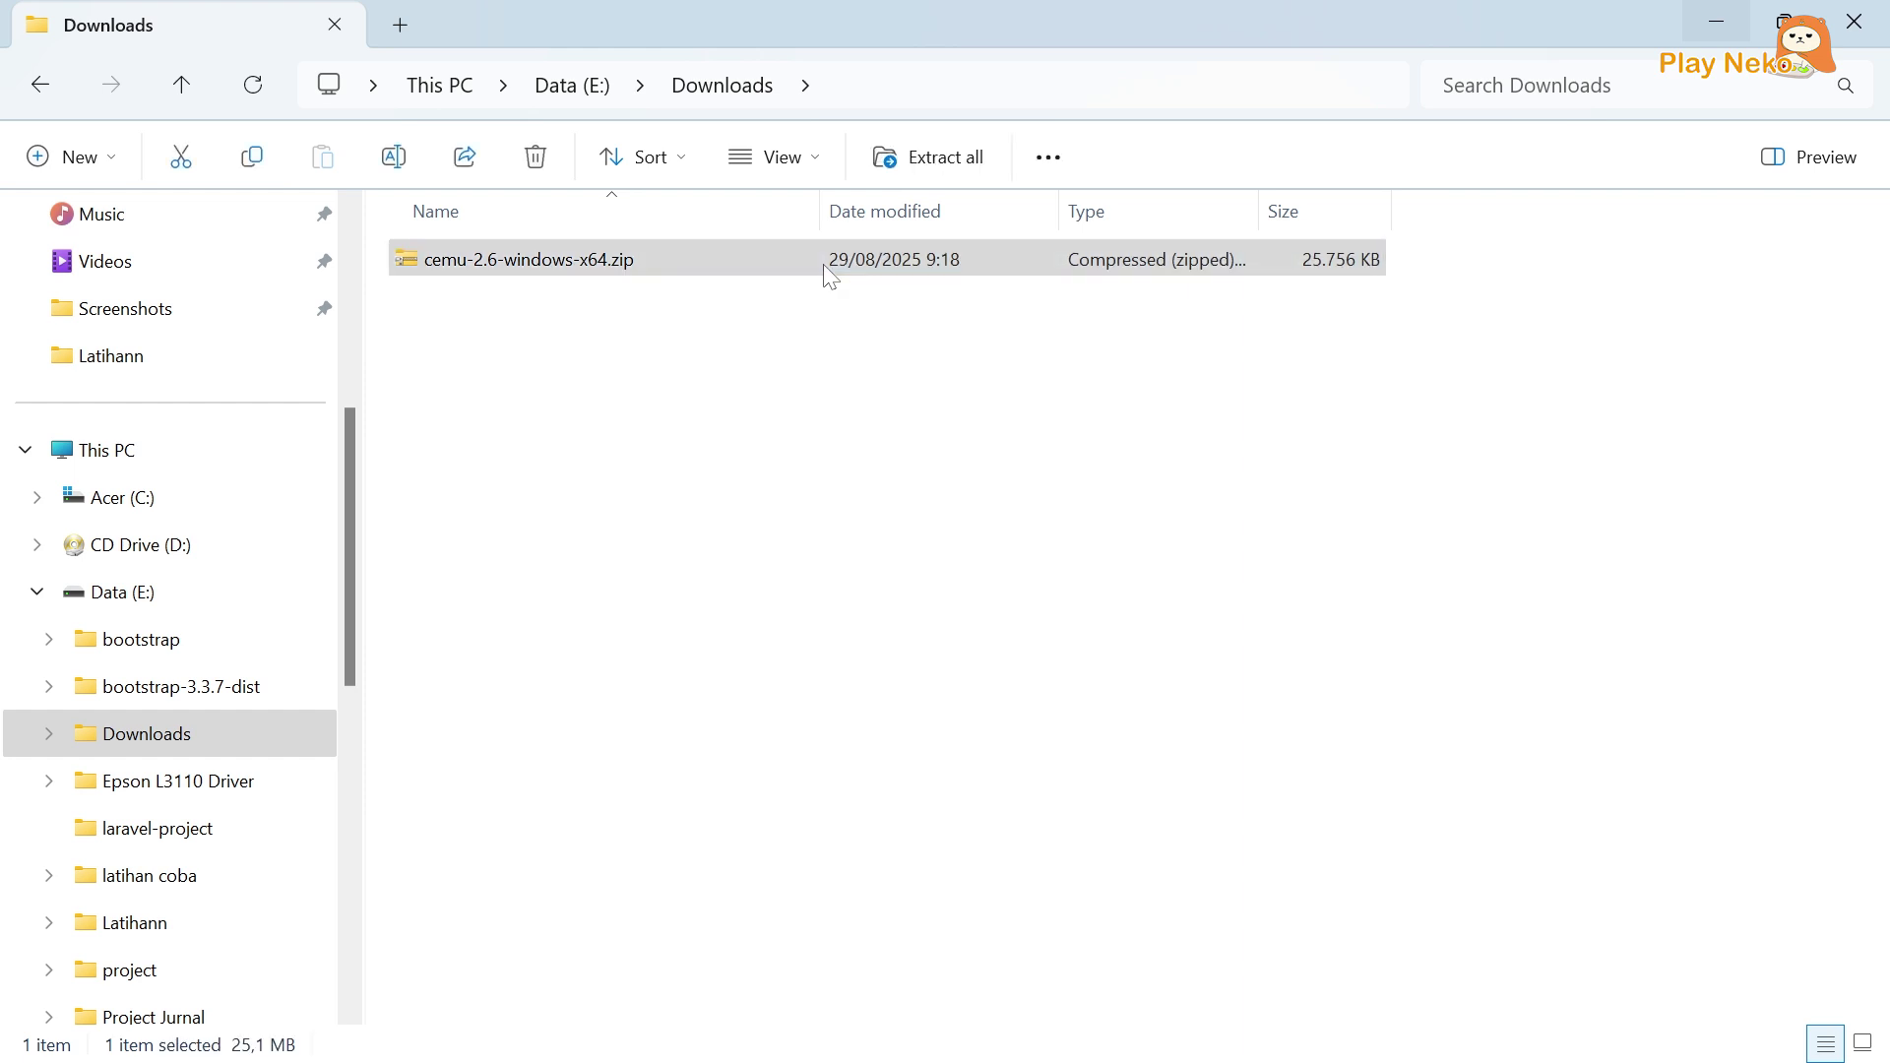
{"action": "right_click", "coordinate": [825, 266]}
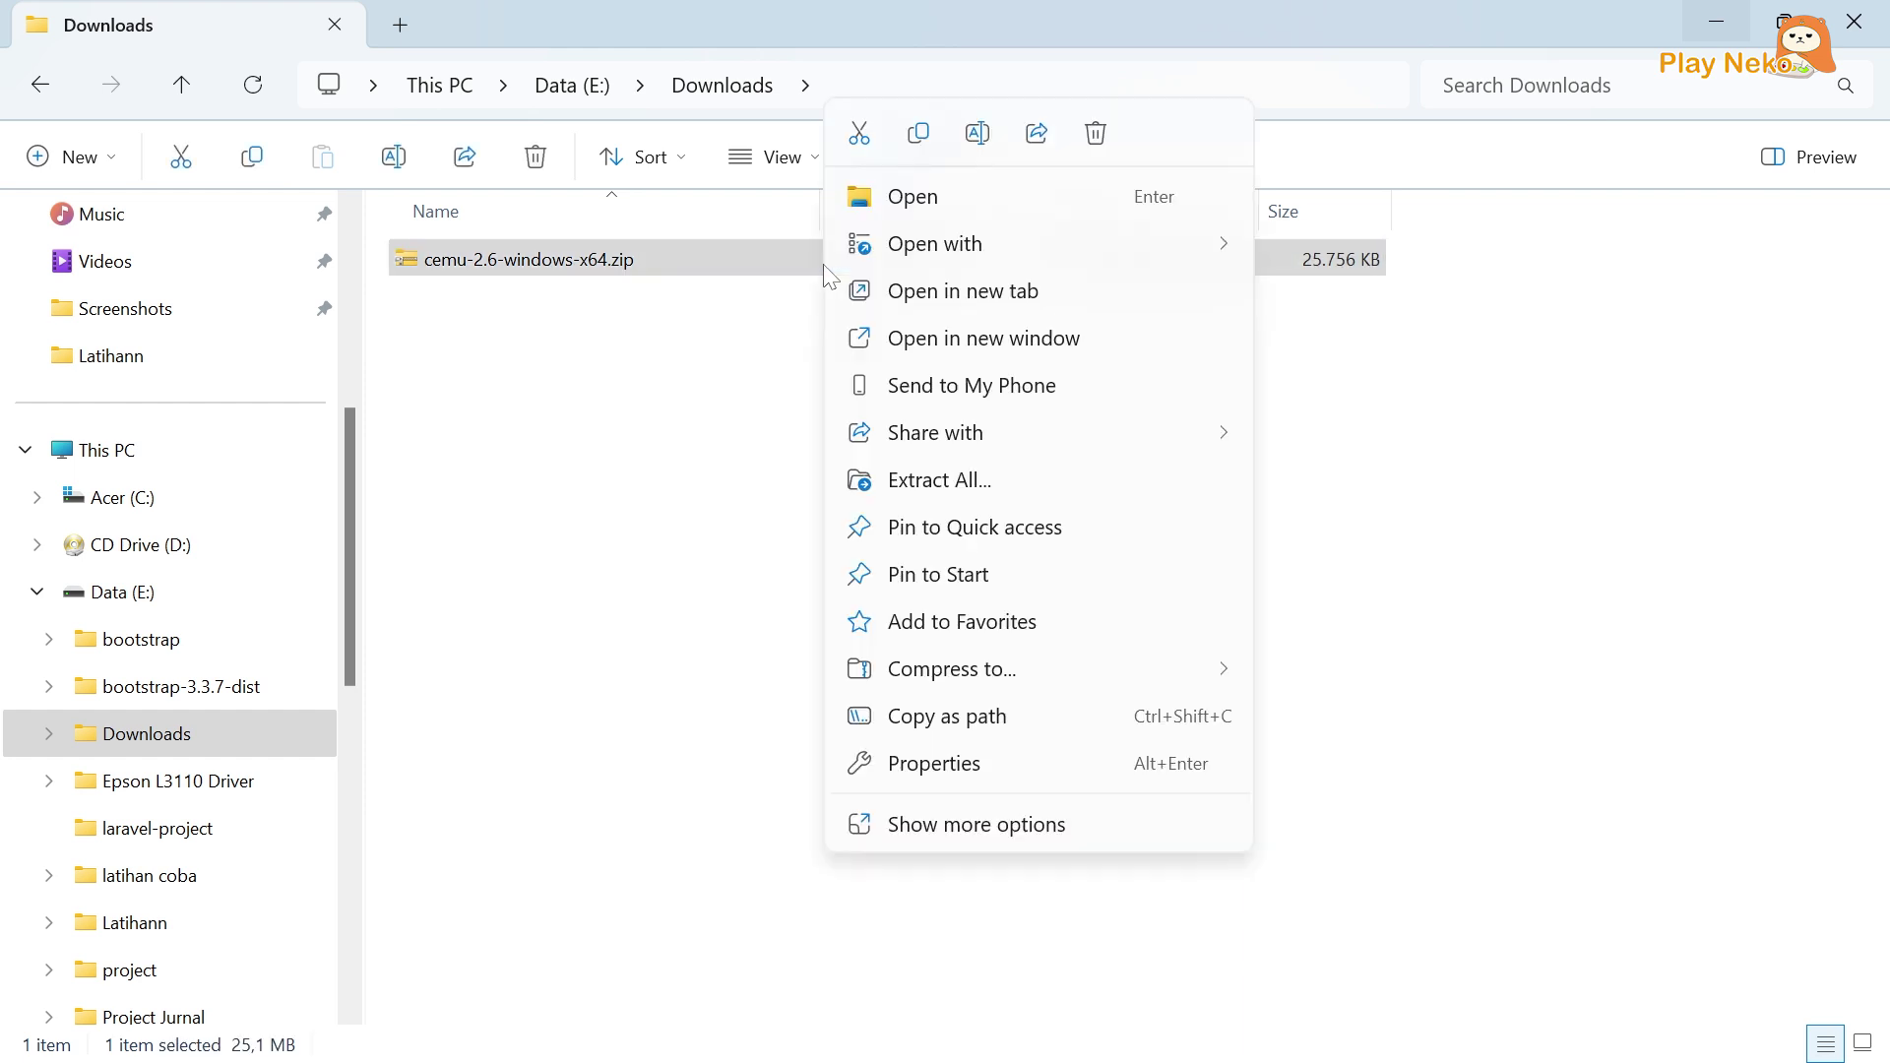
{"action": "left_click", "coordinate": [941, 827]}
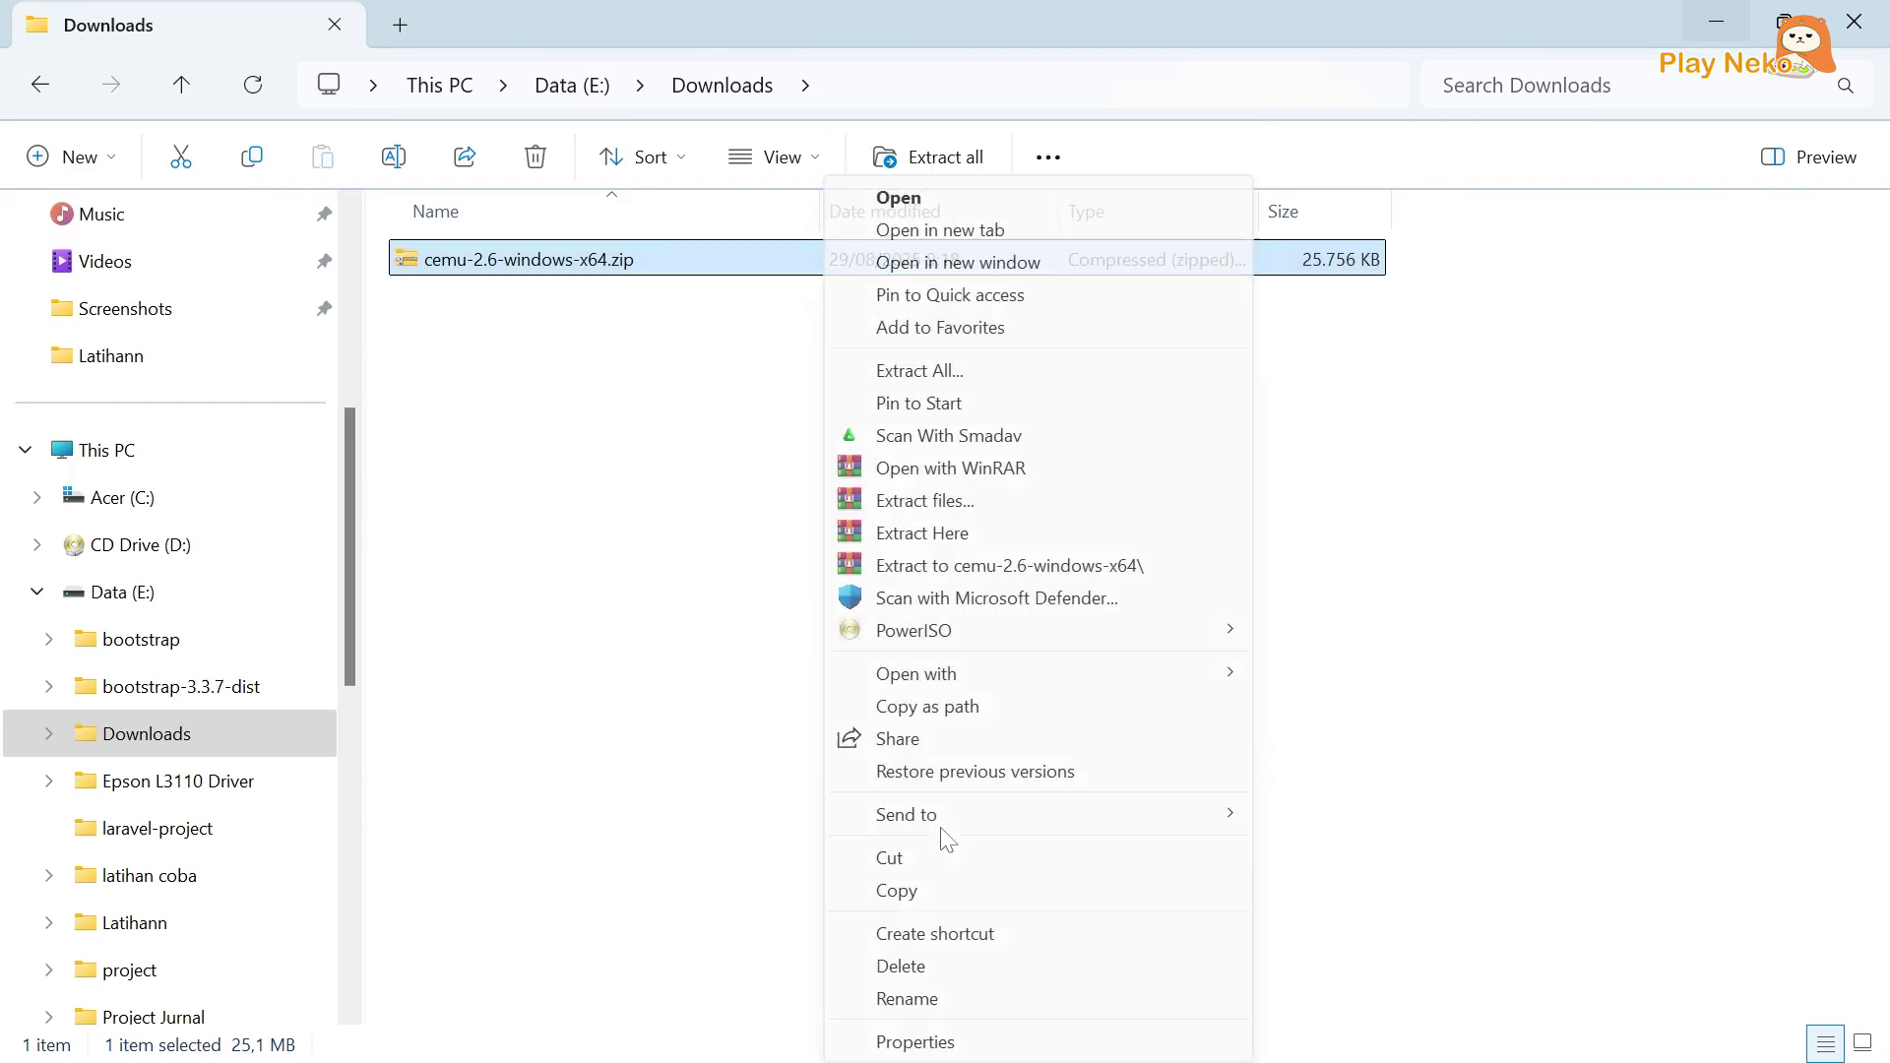
{"action": "left_click", "coordinate": [930, 502]}
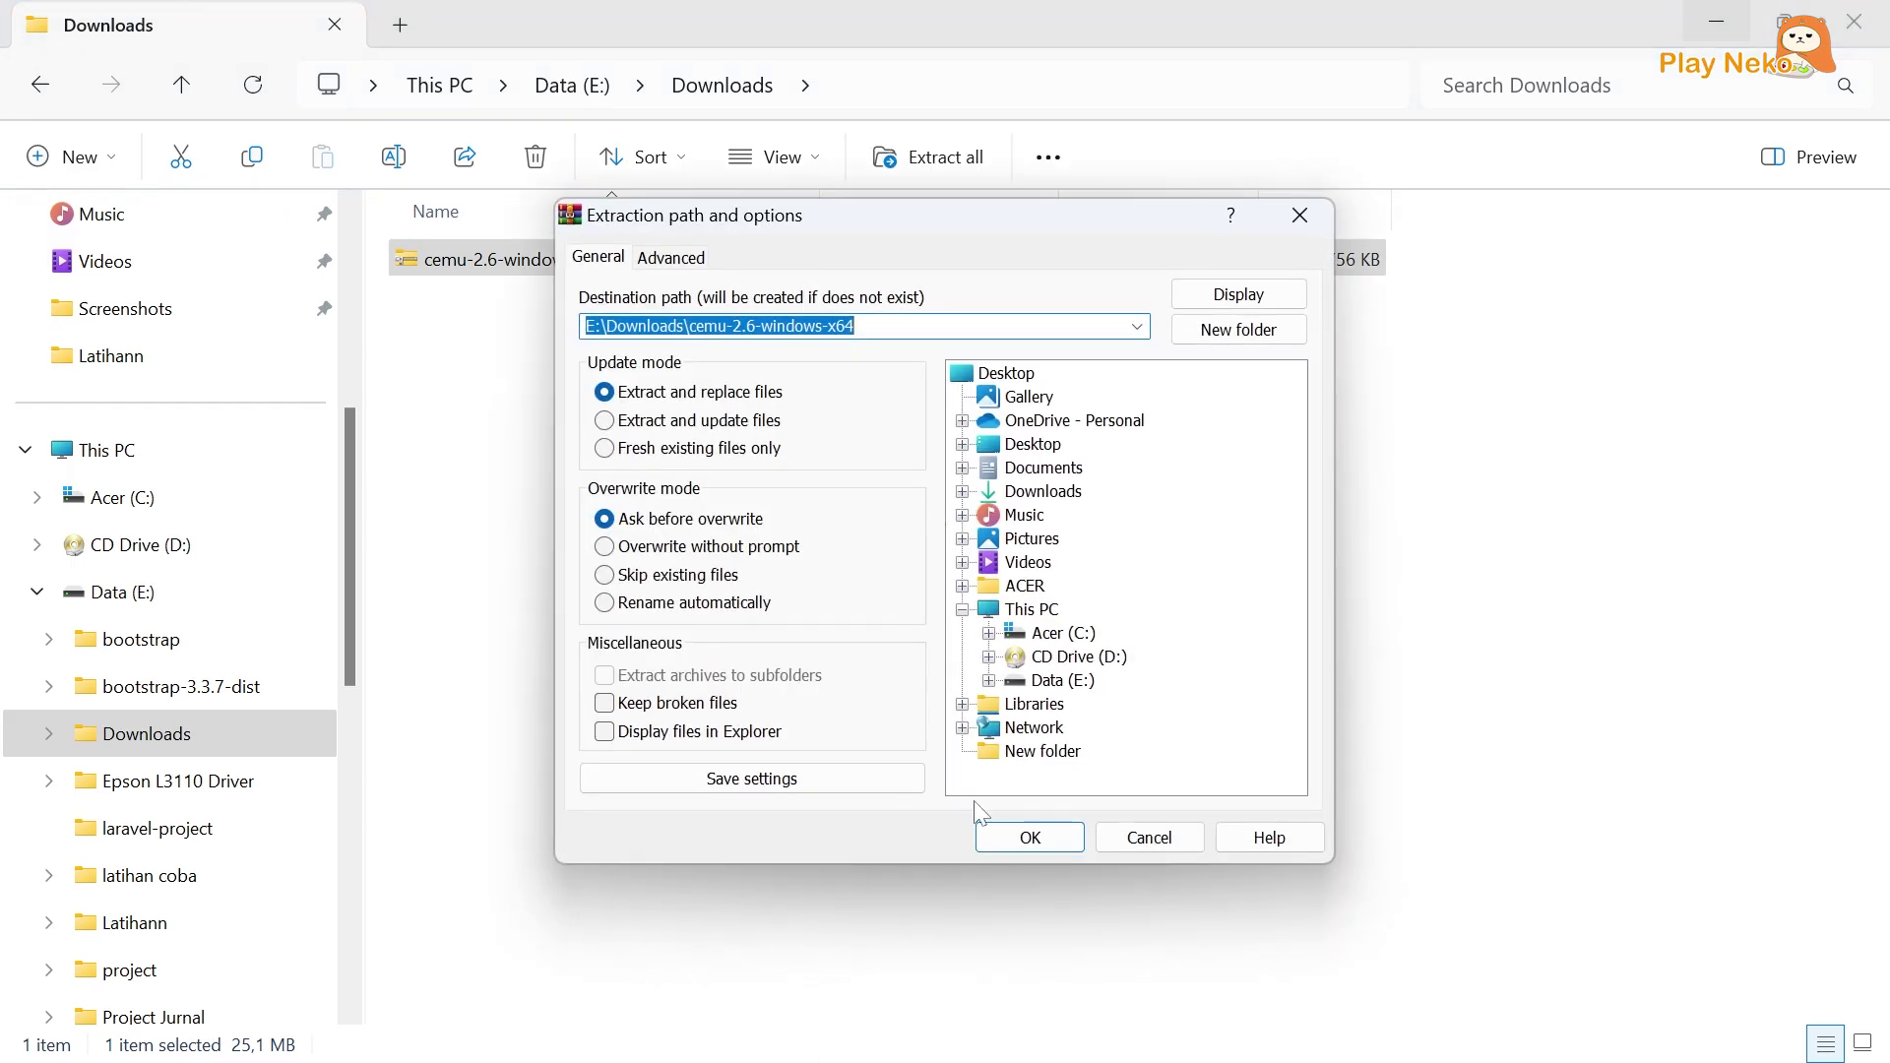
{"action": "left_click", "coordinate": [1024, 839]}
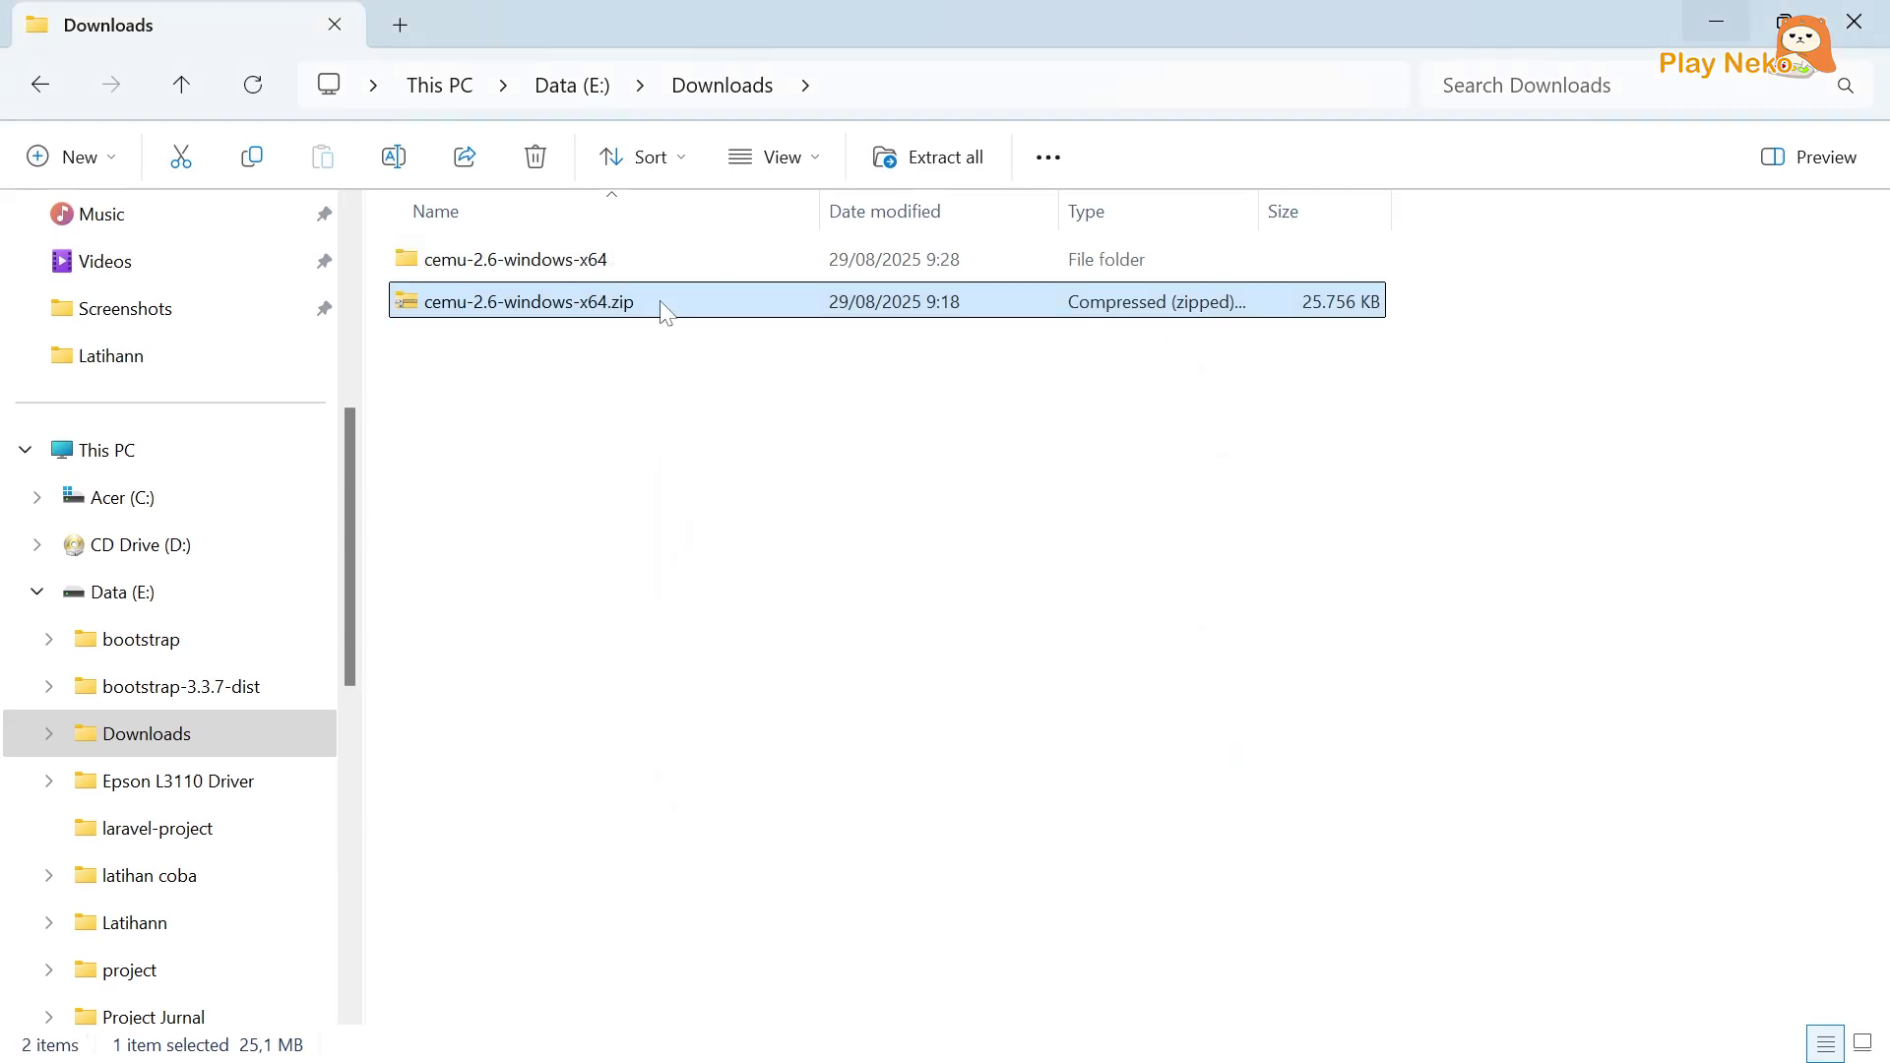
Create a folder named portable inside the Cemu_2.6 folder of the extracted cemu-2.6-windows-x64 directory.
{"action": "double_click", "coordinate": [620, 258]}
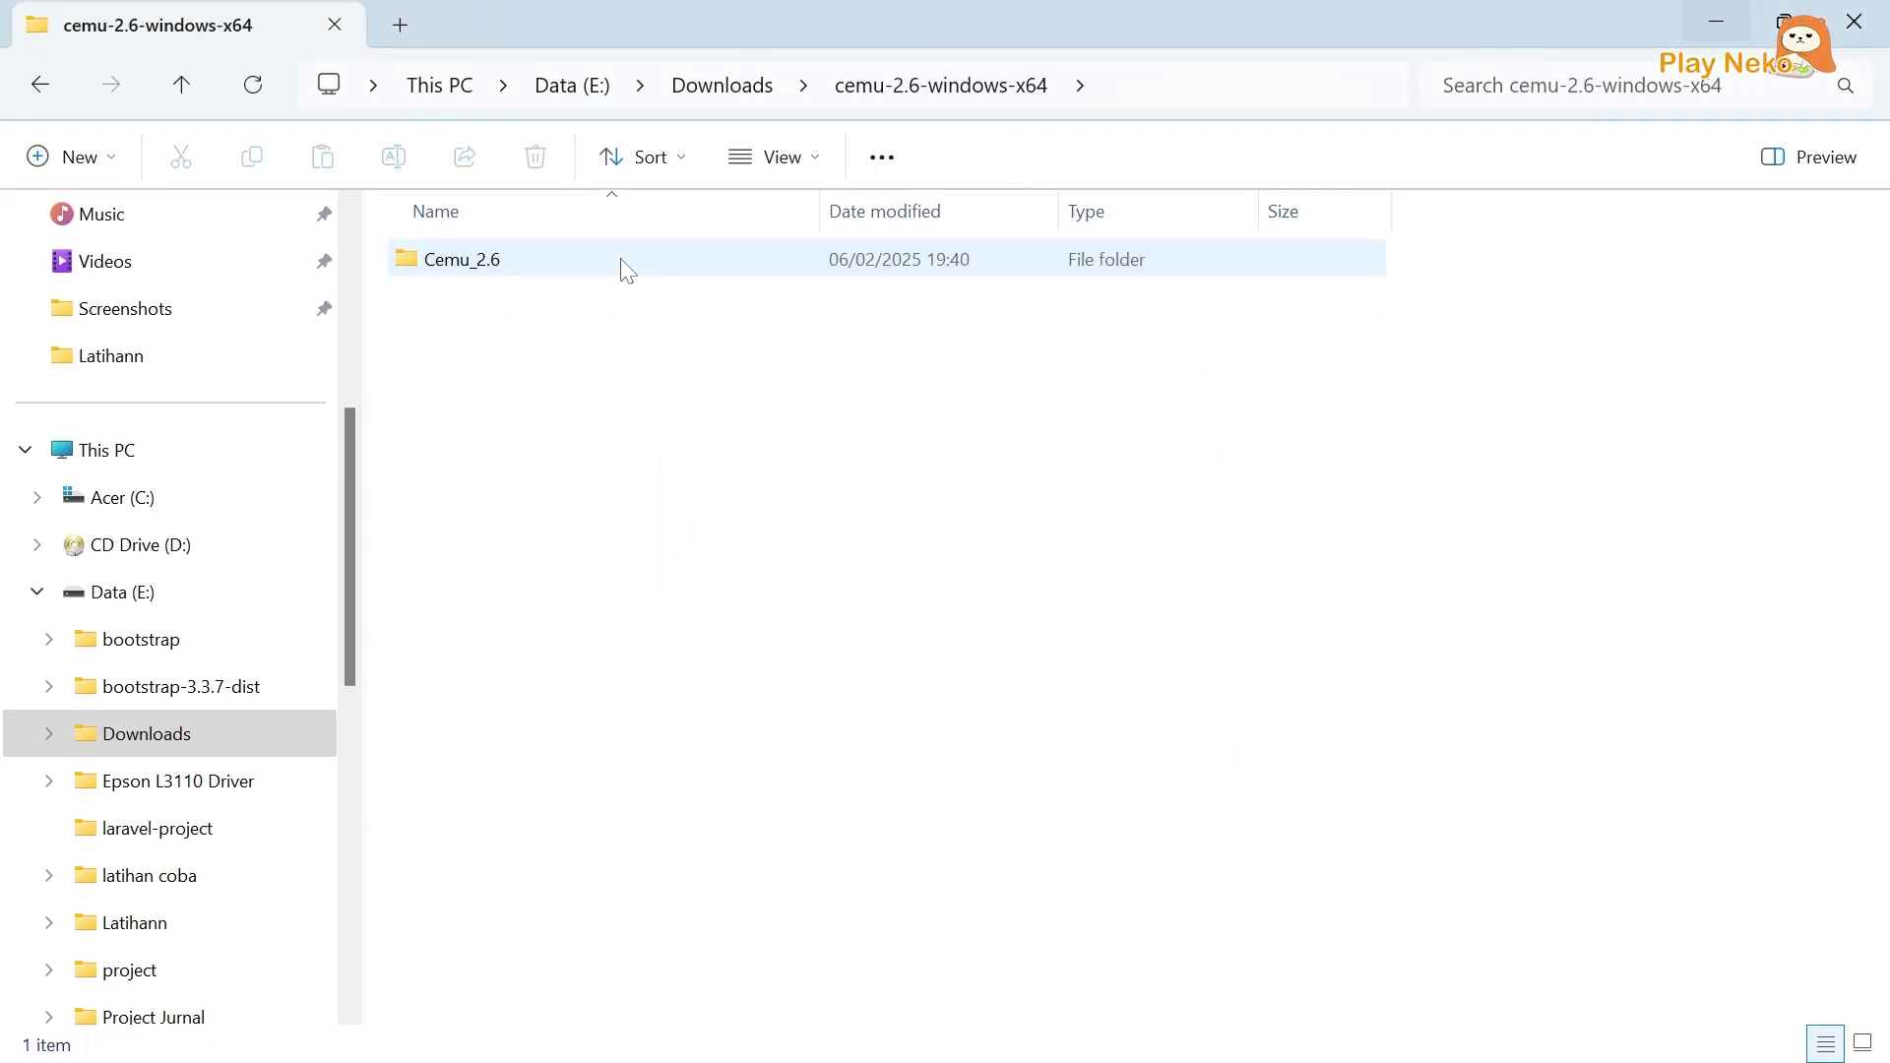
{"action": "double_click", "coordinate": [626, 268]}
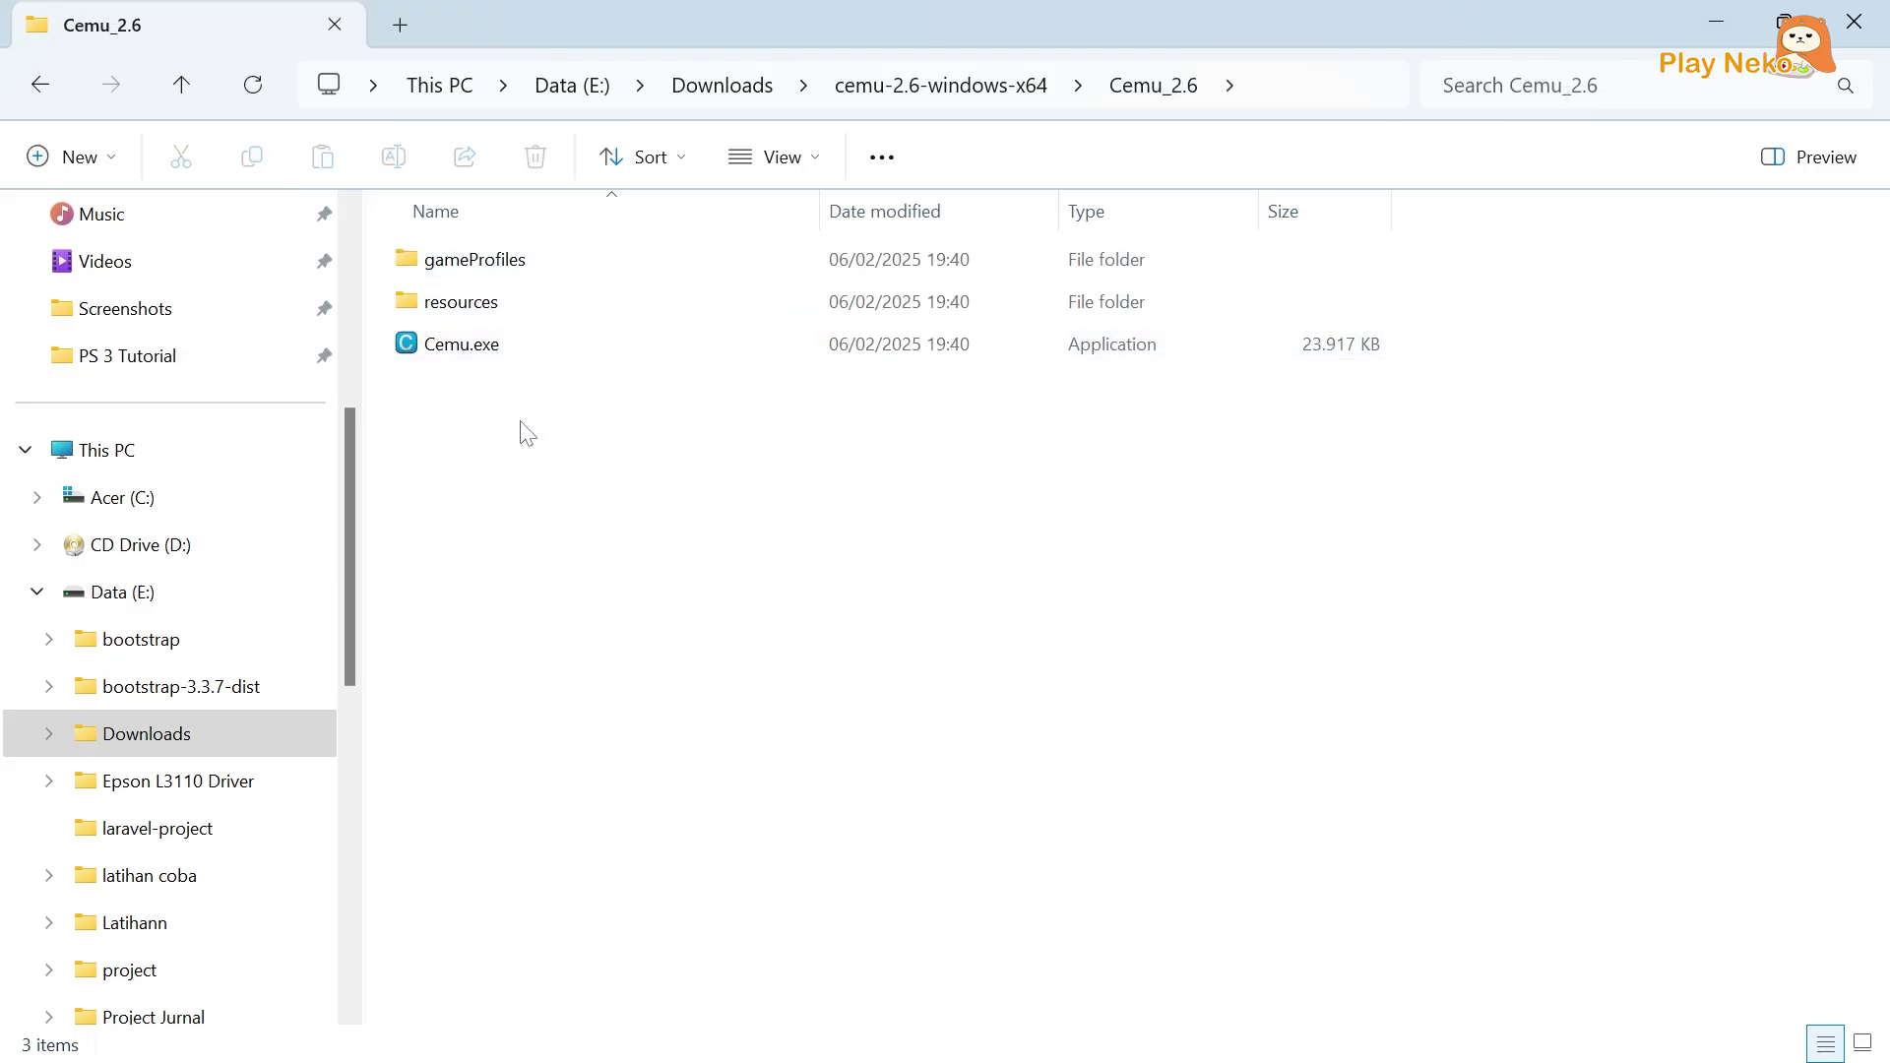
{"action": "left_click", "coordinate": [96, 157]}
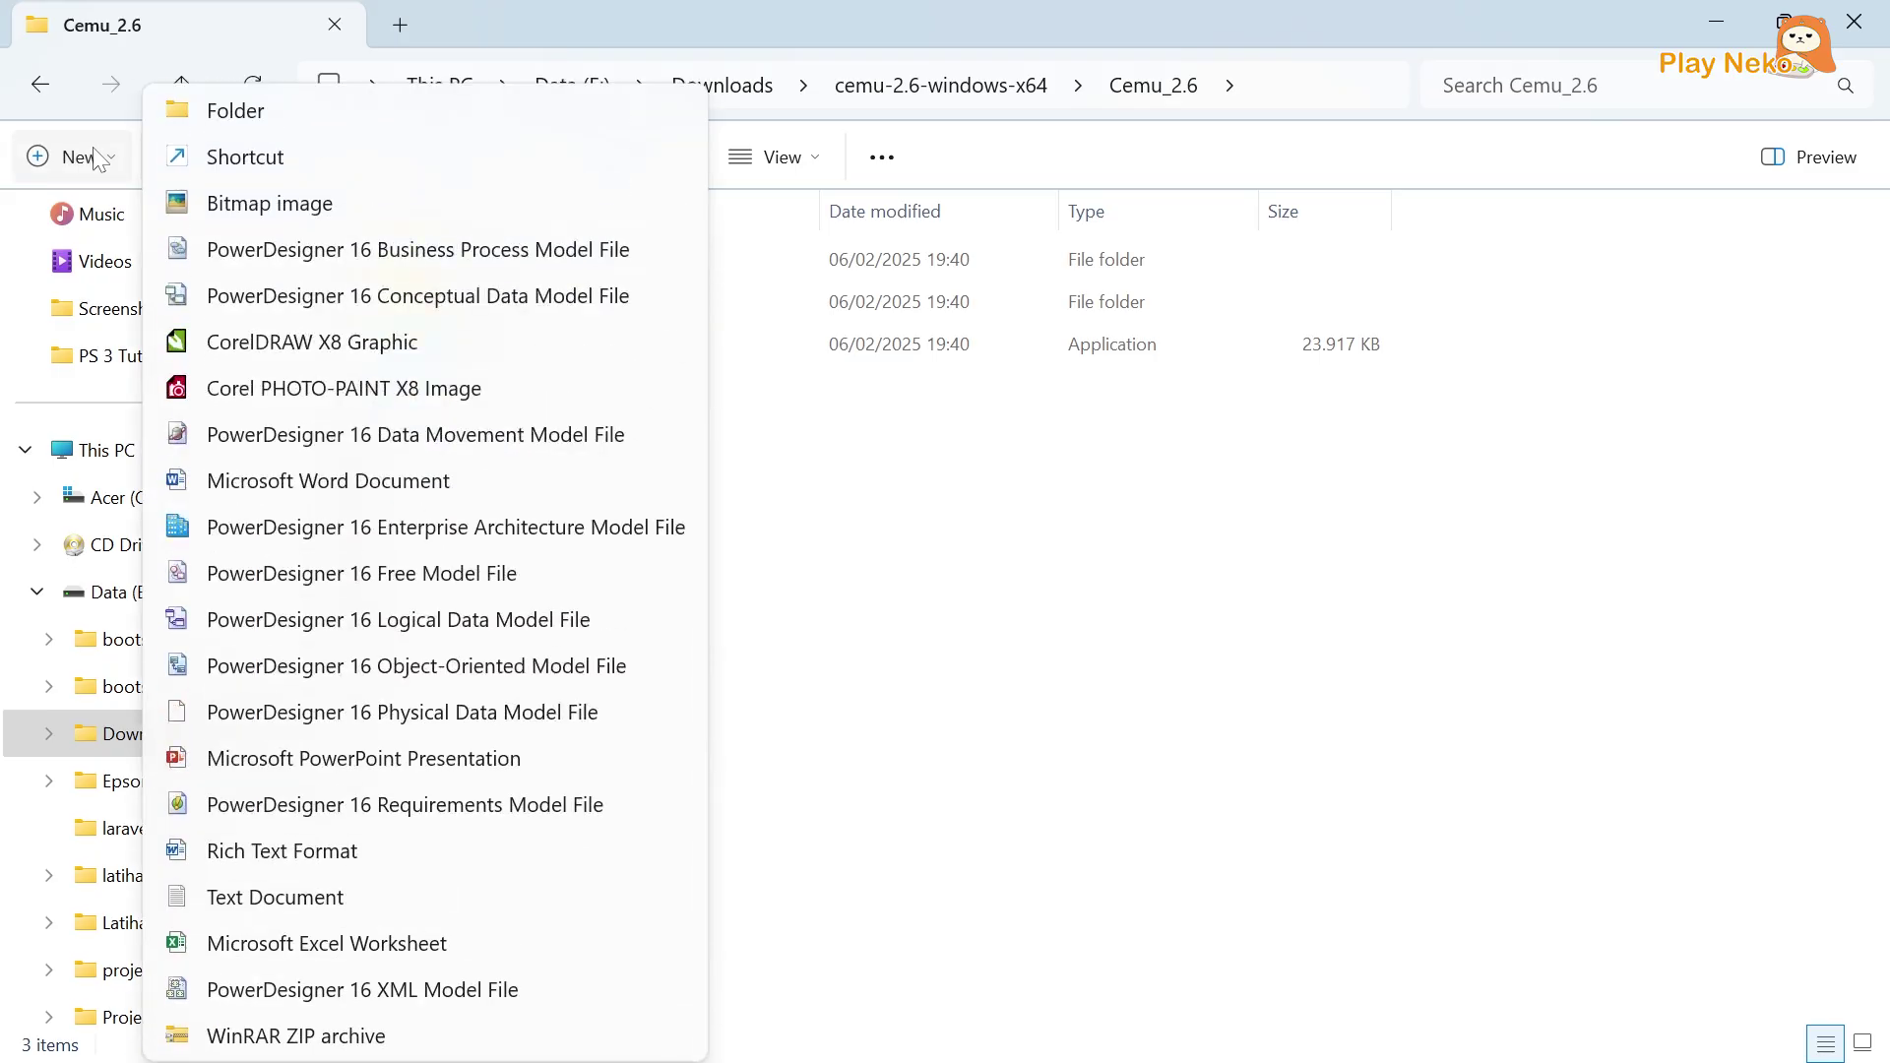
{"action": "left_click", "coordinate": [235, 113]}
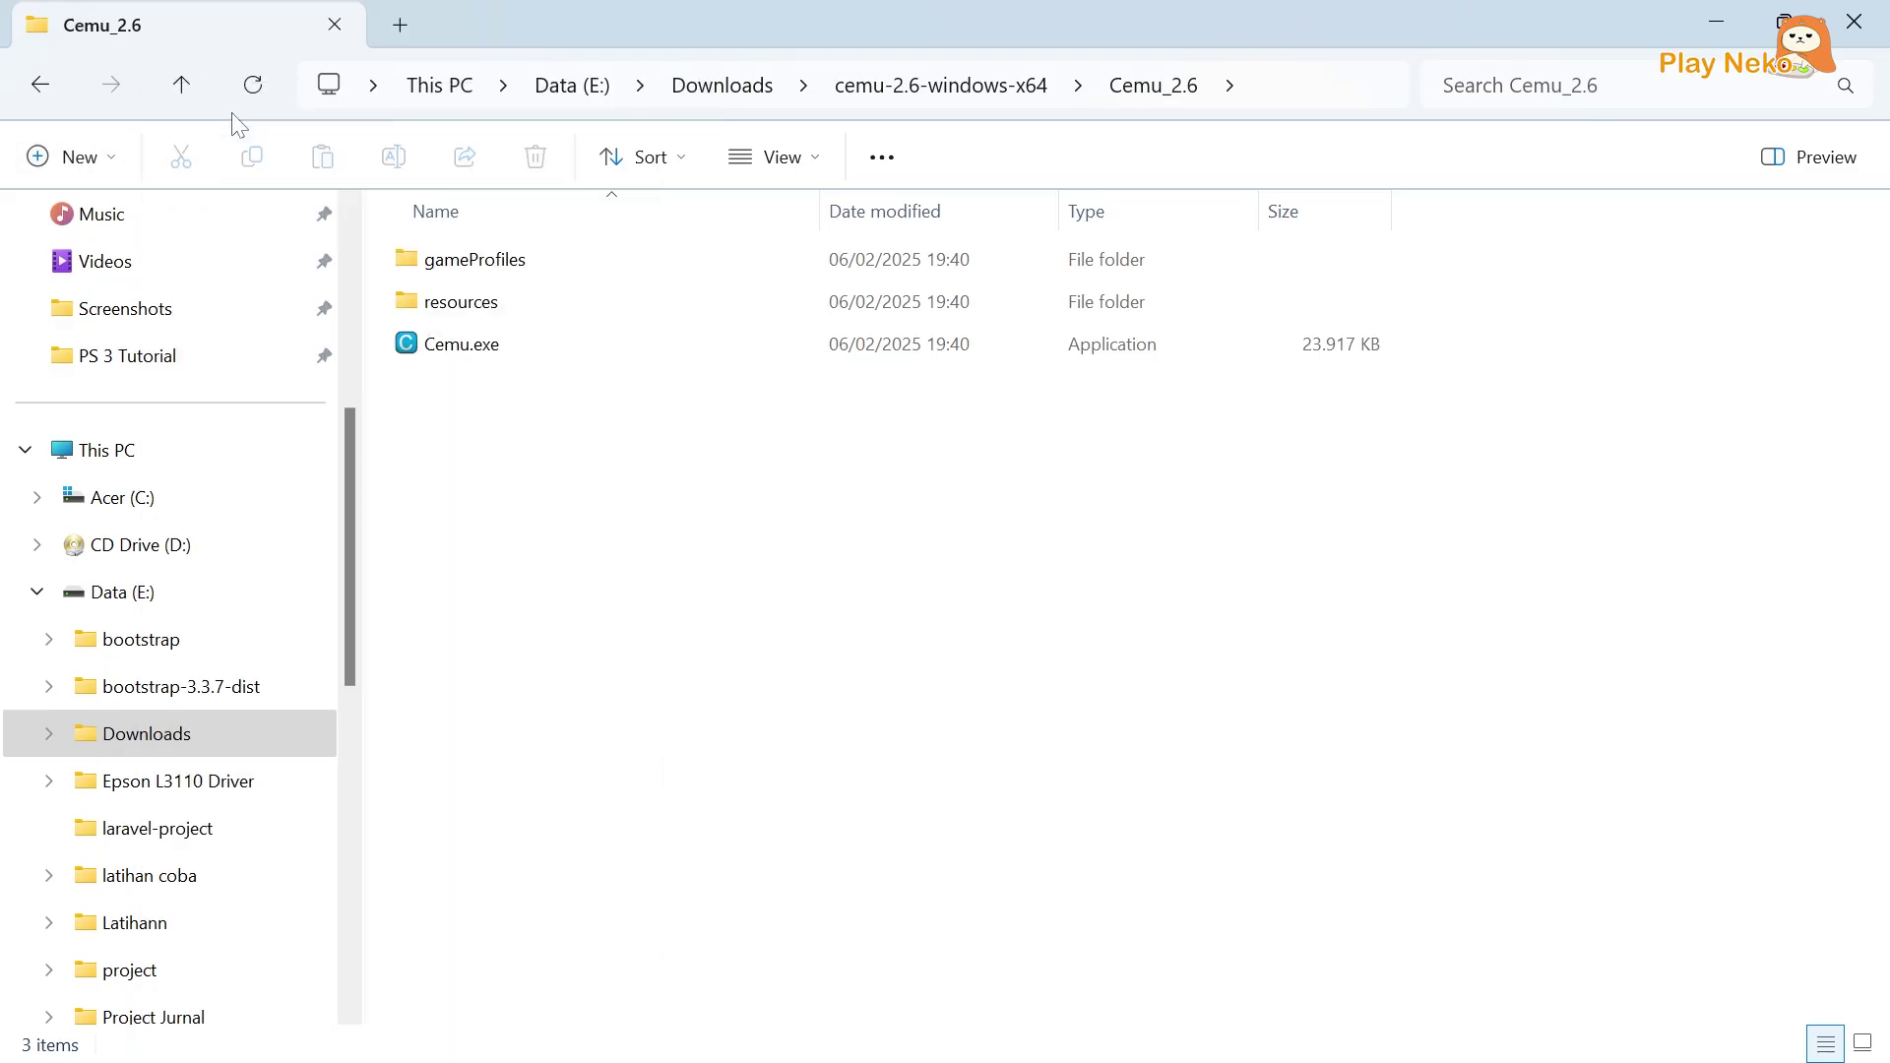
{"action": "type", "text": "porta"}
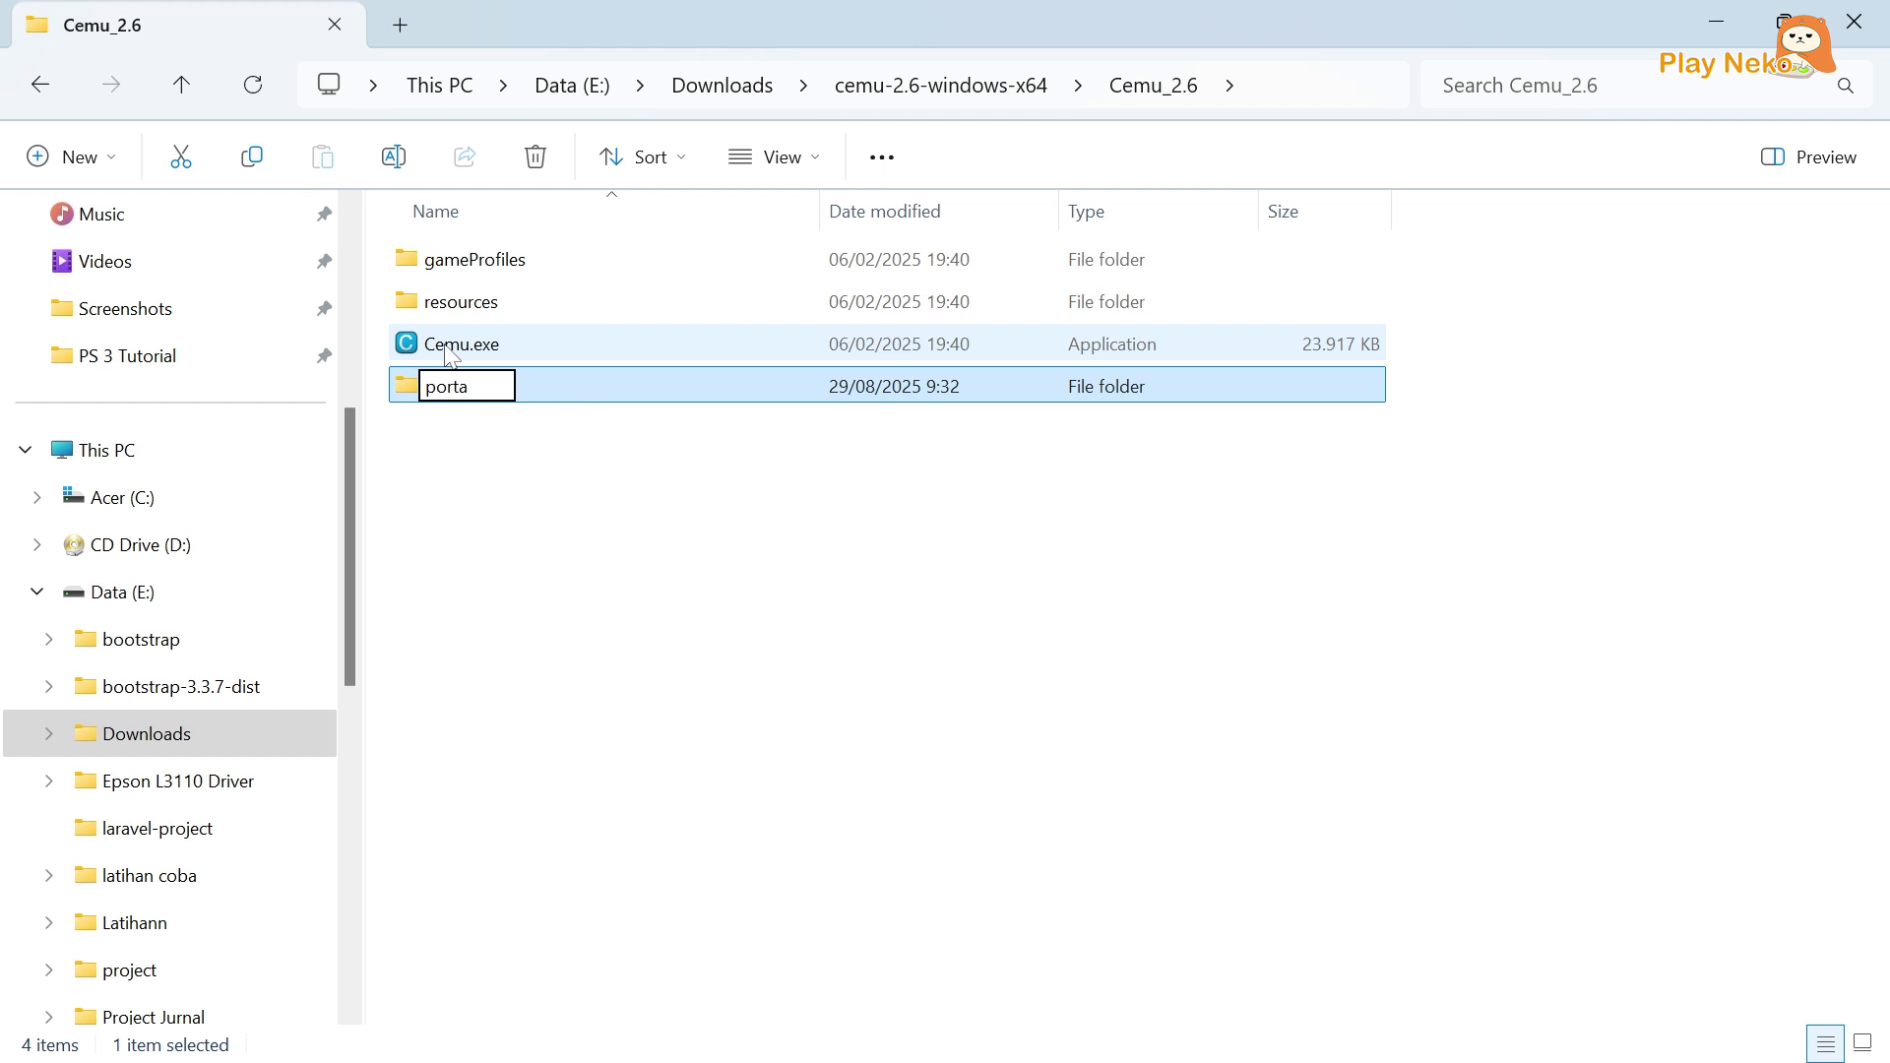
{"action": "type", "text": "ble"}
{"action": "key", "text": "Return"}
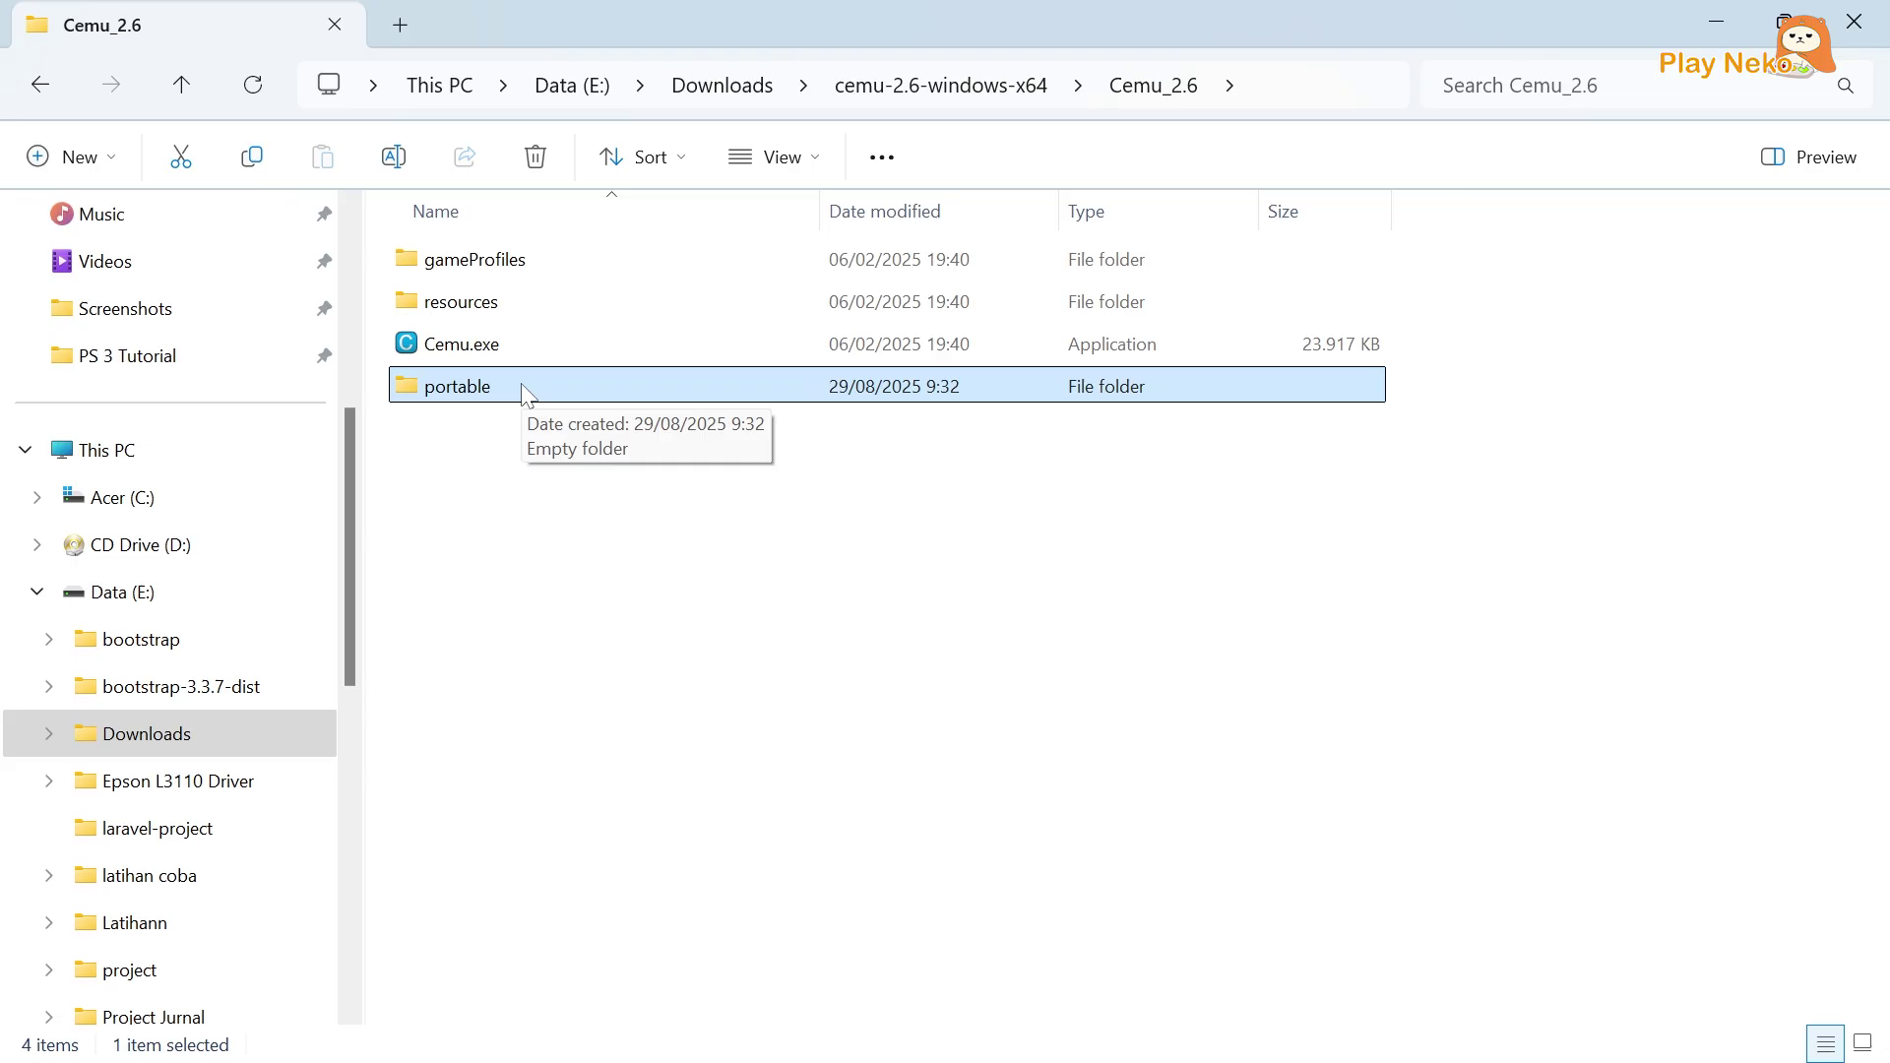
Create a second folder named game in the Cemu_2.6 folder.
{"action": "left_click", "coordinate": [71, 157]}
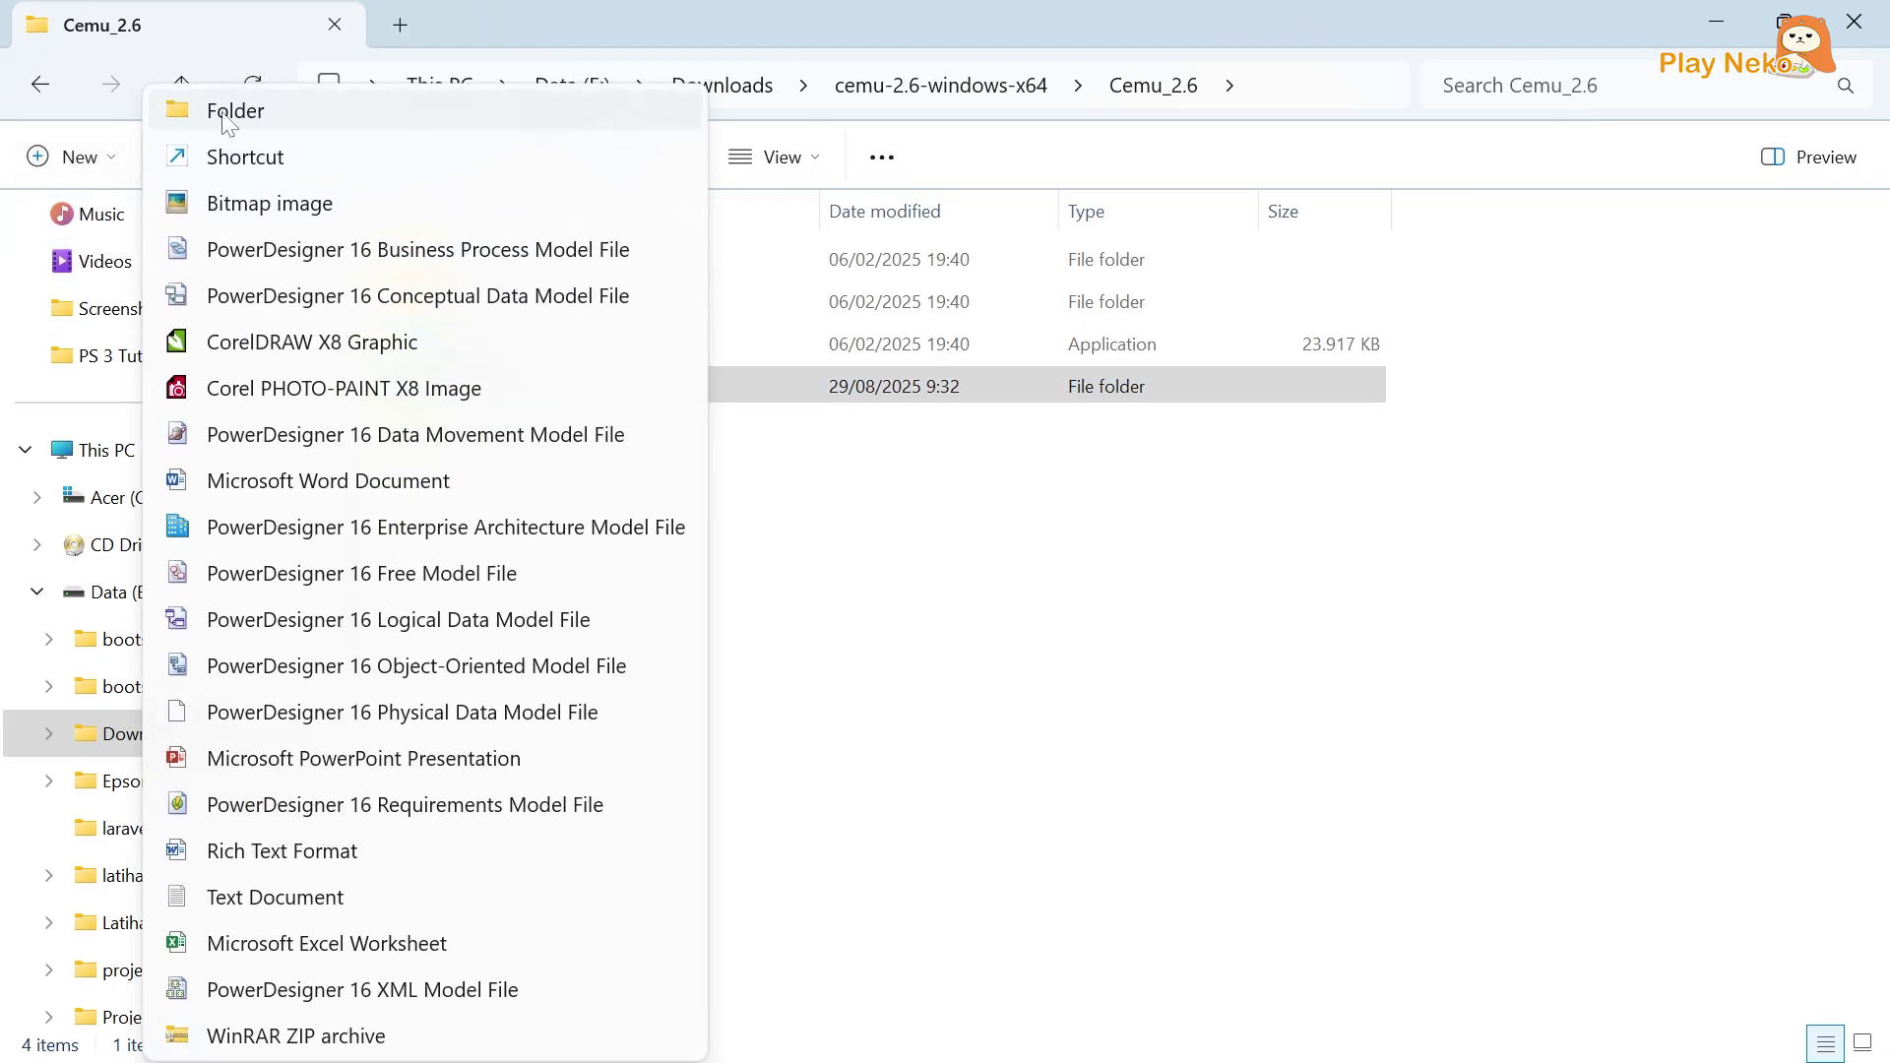
{"action": "left_click", "coordinate": [225, 111]}
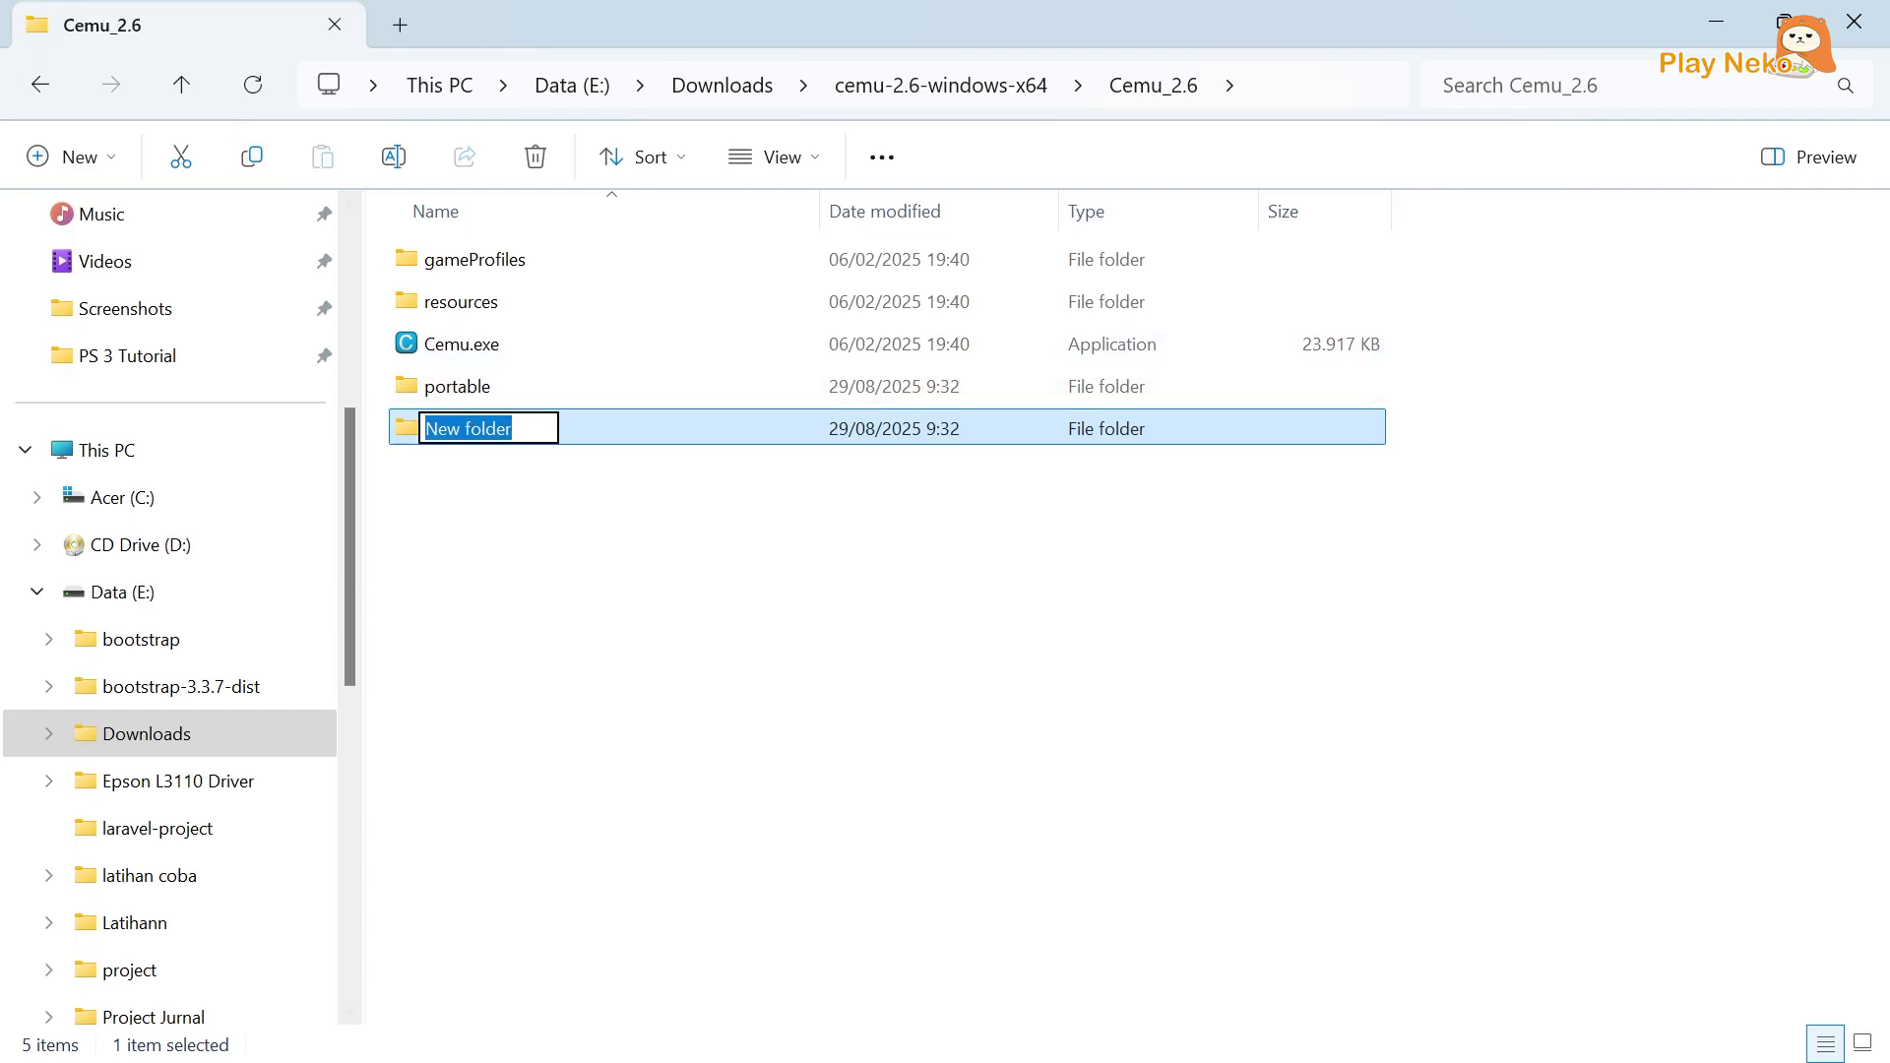
{"action": "type", "text": "game"}
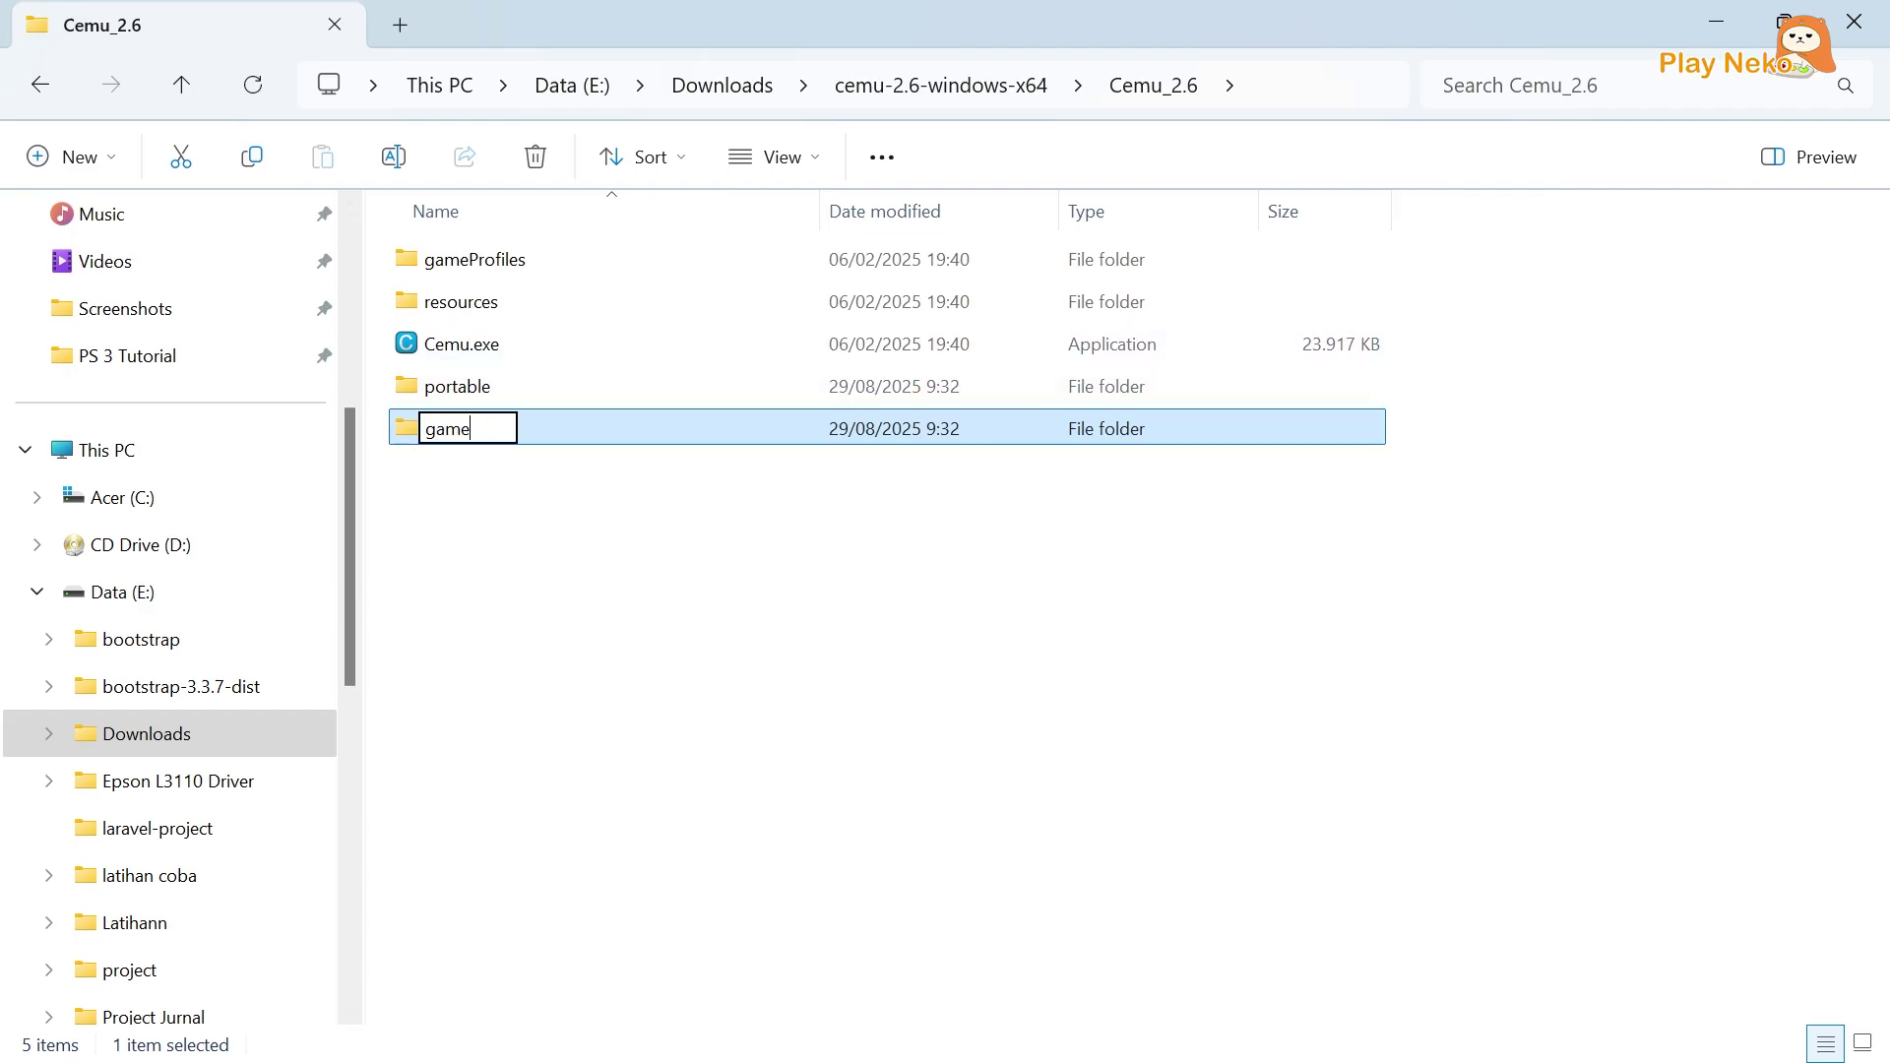
{"action": "key", "text": "Return"}
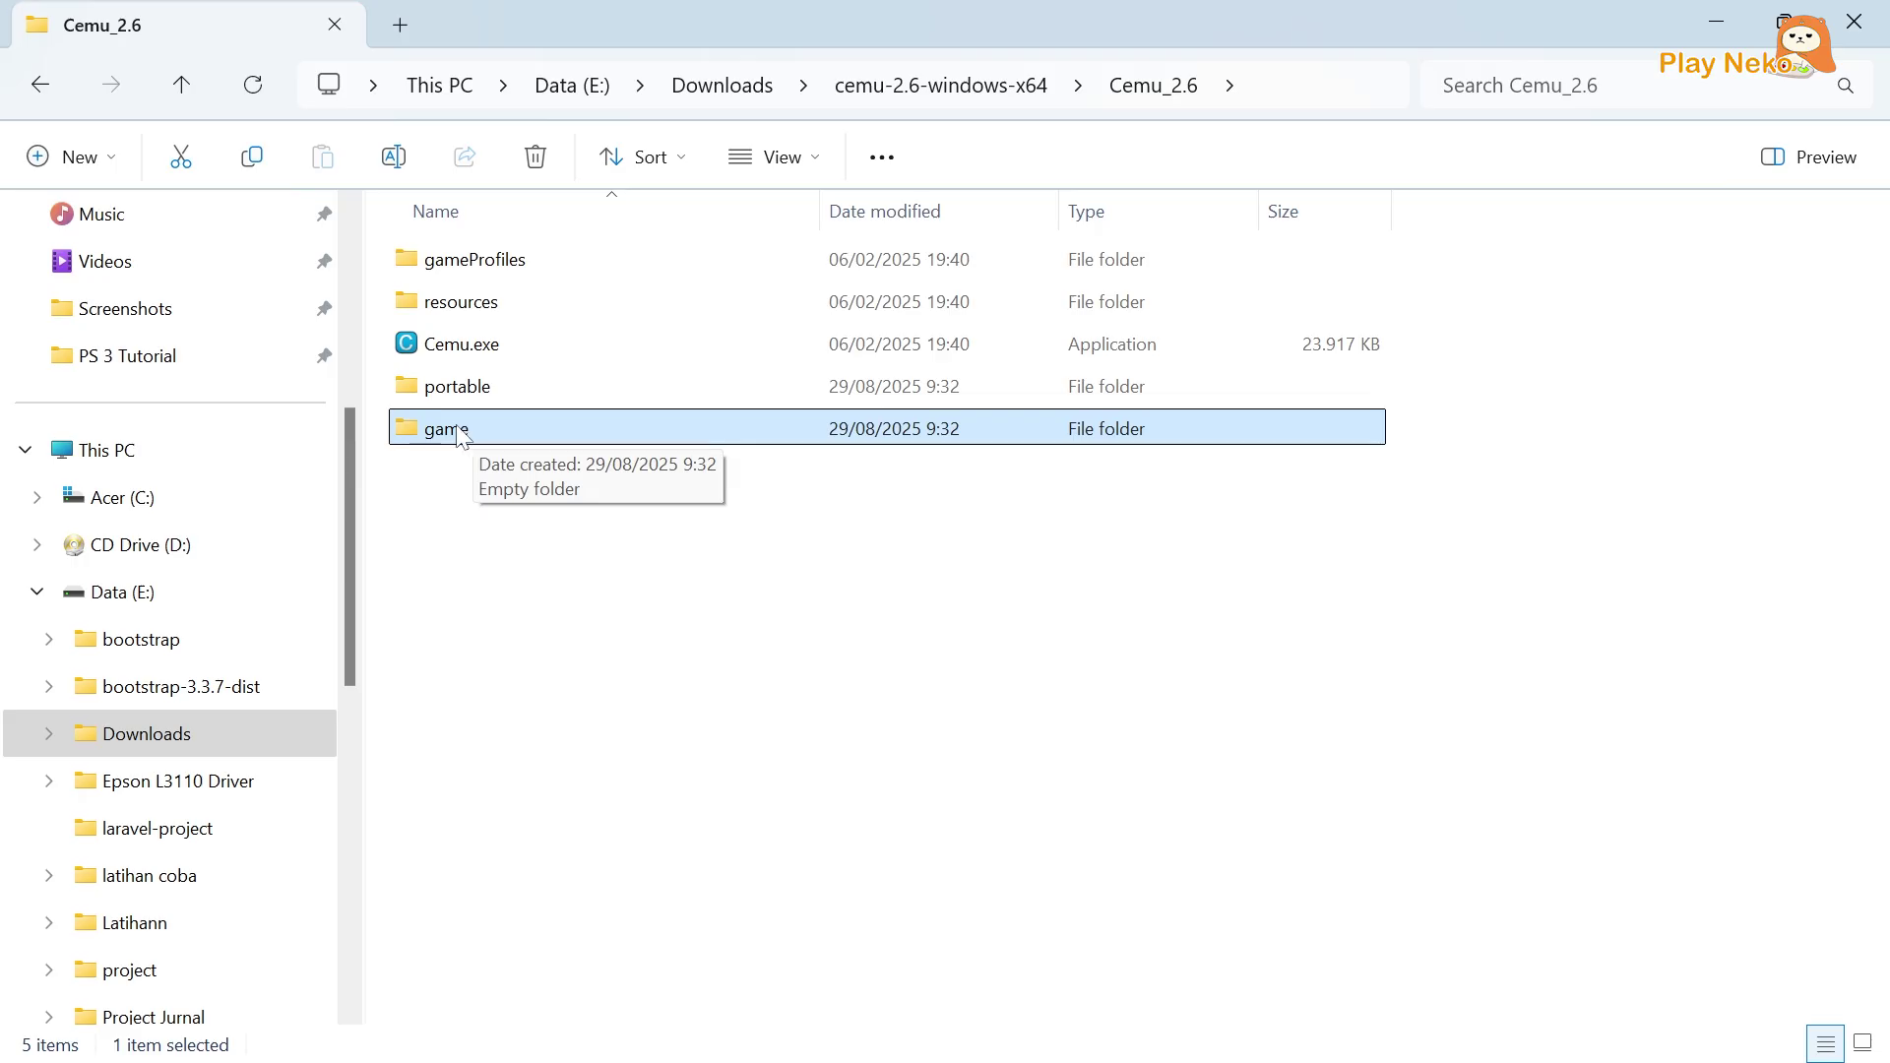
{"action": "left_click", "coordinate": [466, 438], "text": "ctrl"}
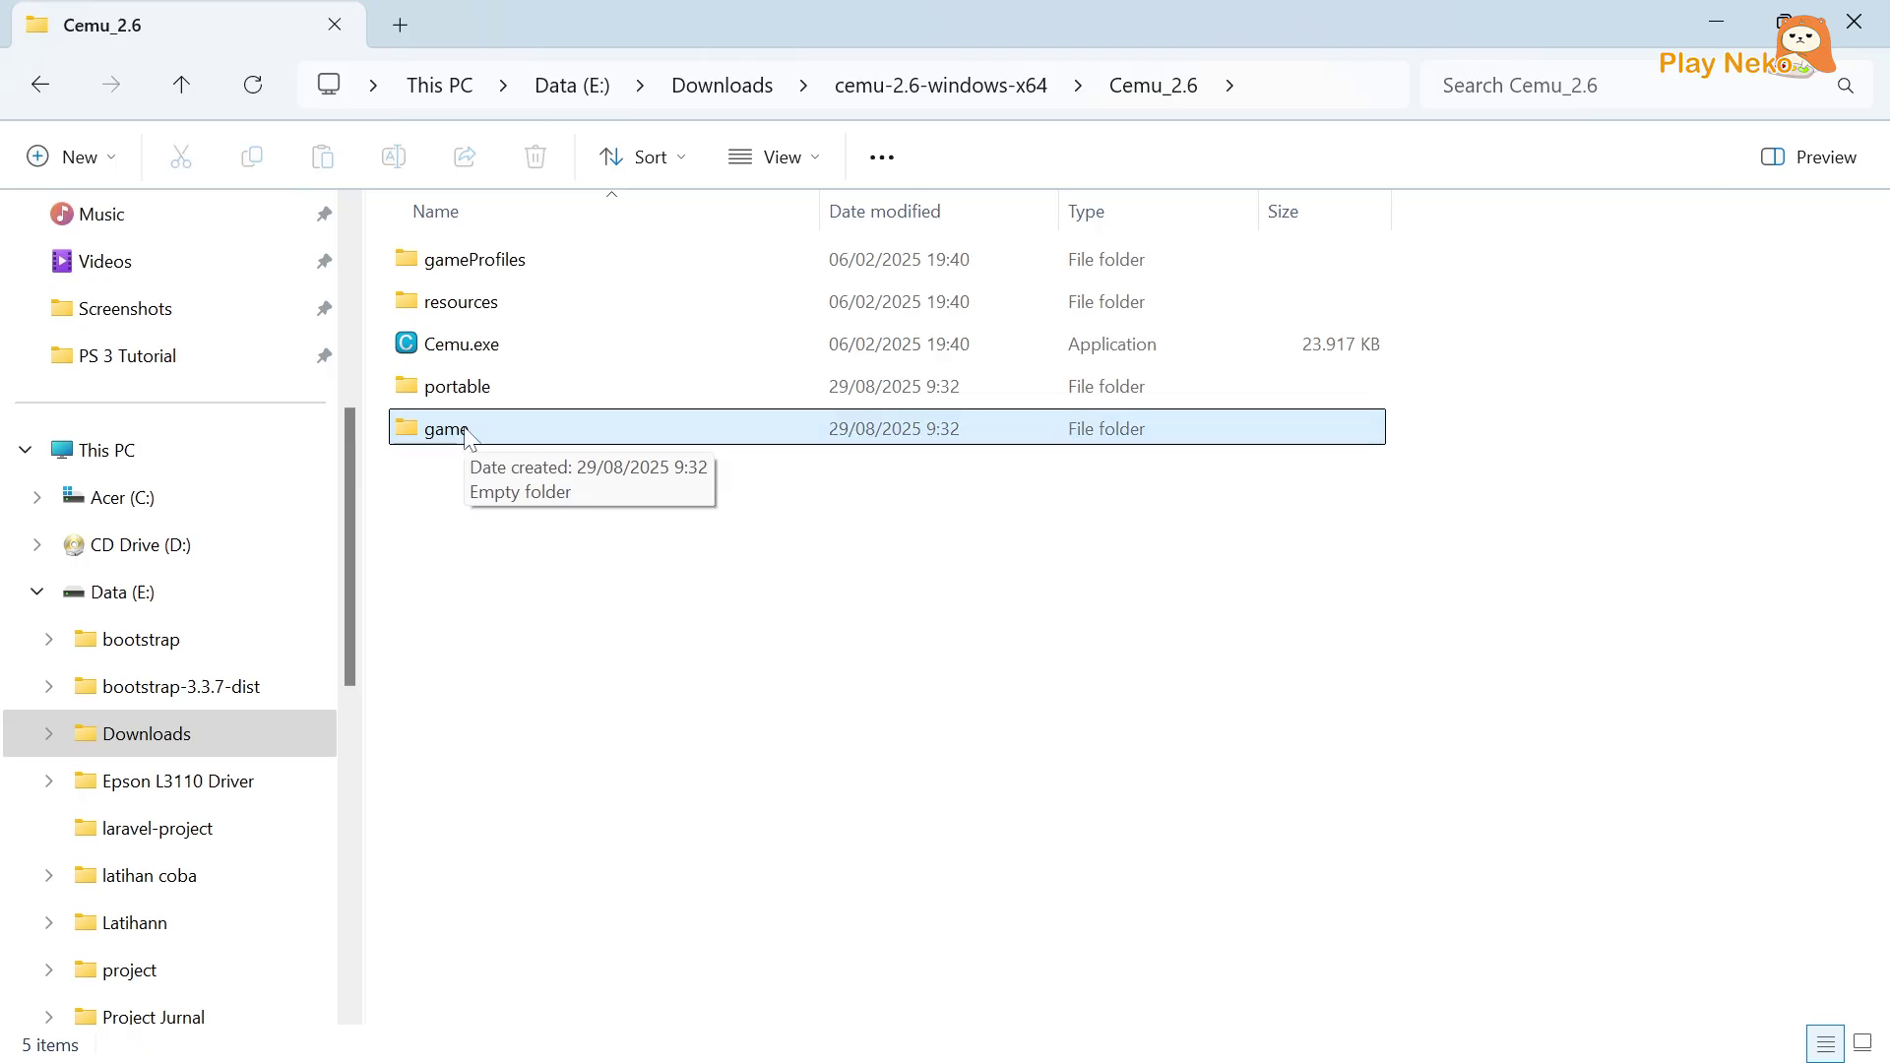
Launch Cemu.exe and set the setup assistant's game path to E:\Downloads\cemu-2.6-windows-x64\Cemu_2.6\portable.
{"action": "double_click", "coordinate": [468, 348]}
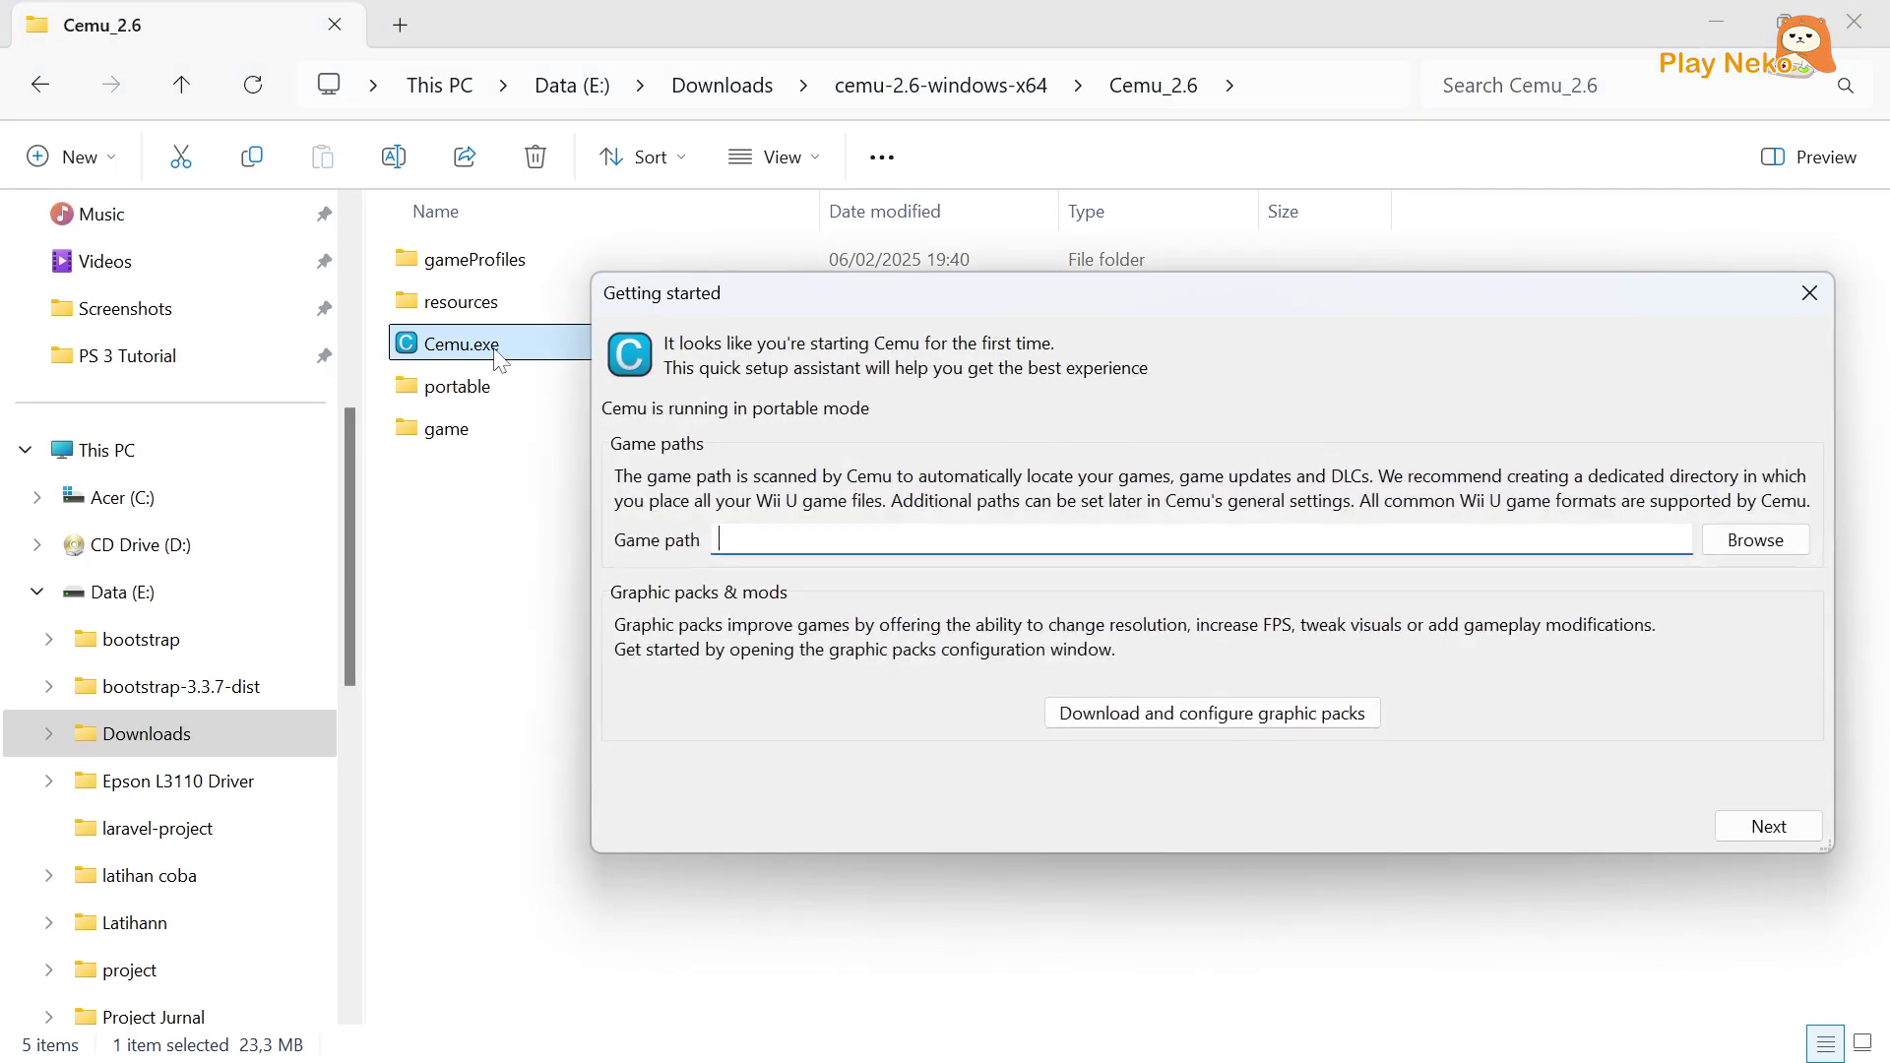
{"action": "left_click", "coordinate": [1755, 540]}
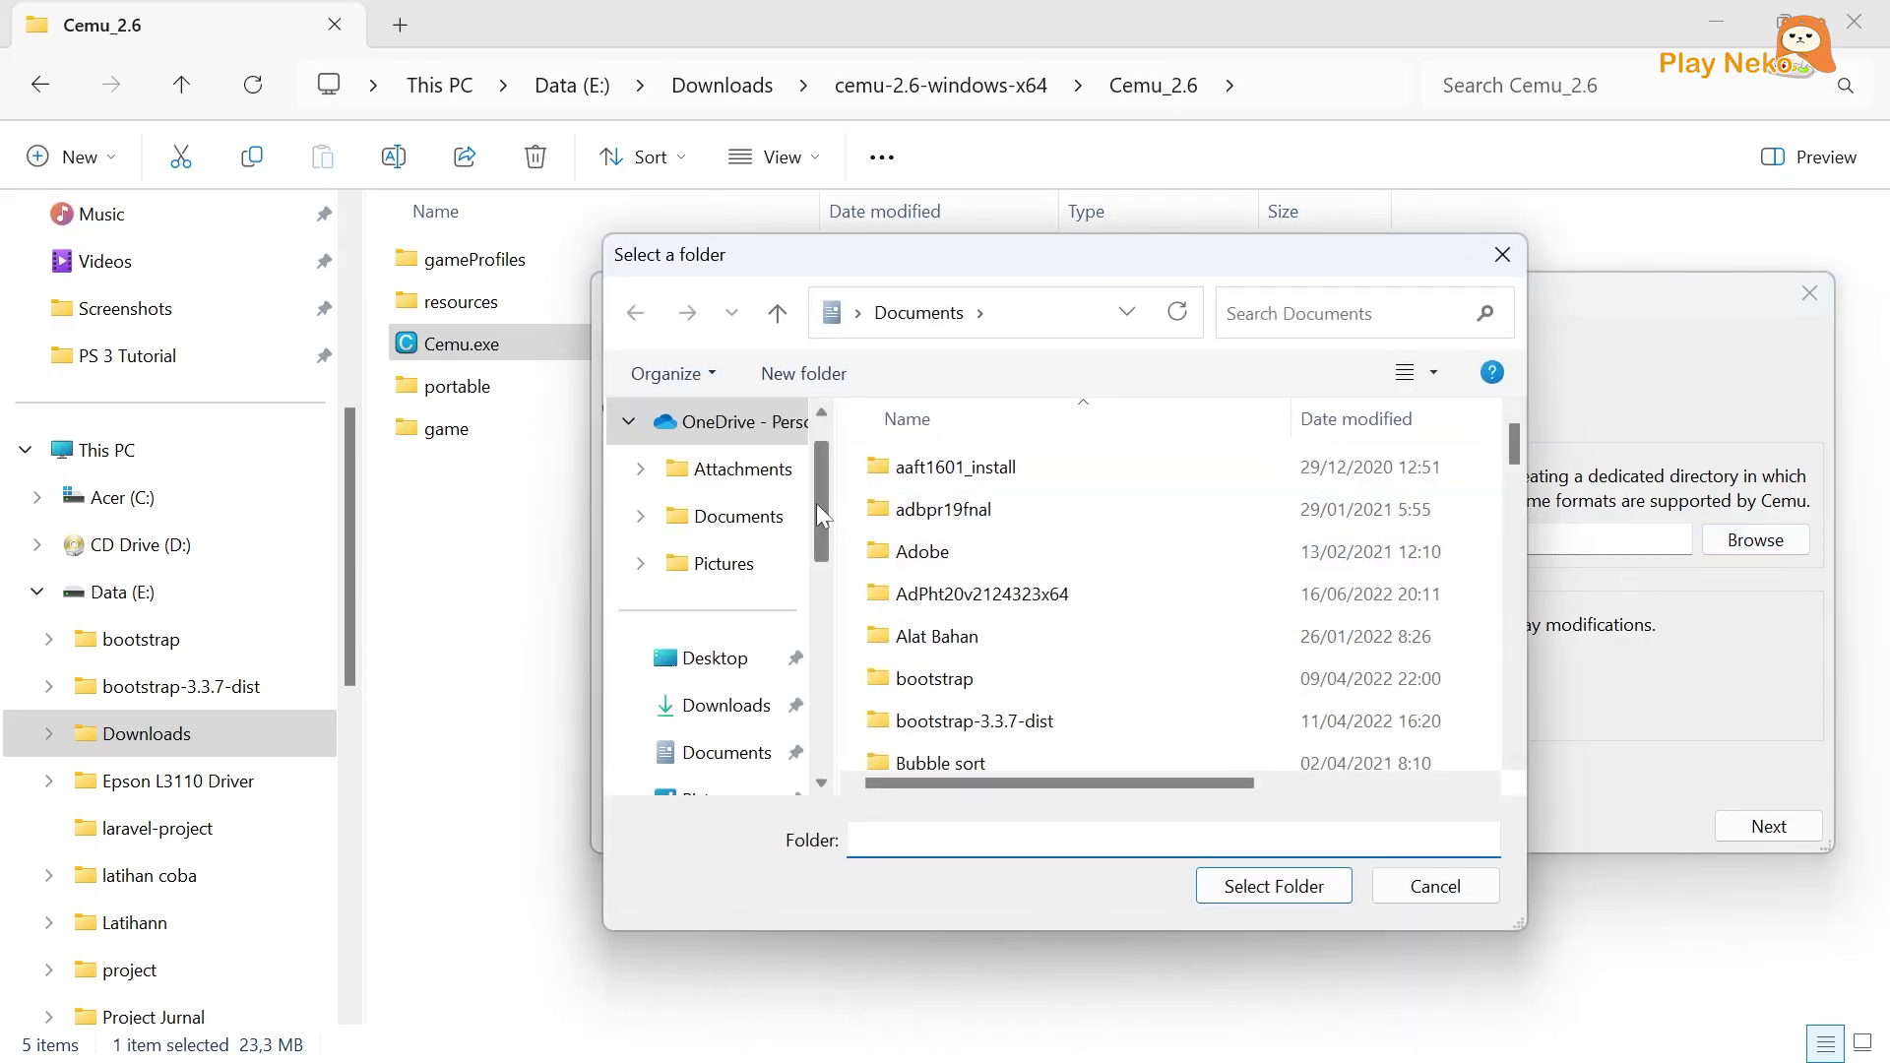
{"action": "left_click_drag", "start_coordinate": [817, 505], "coordinate": [827, 693]}
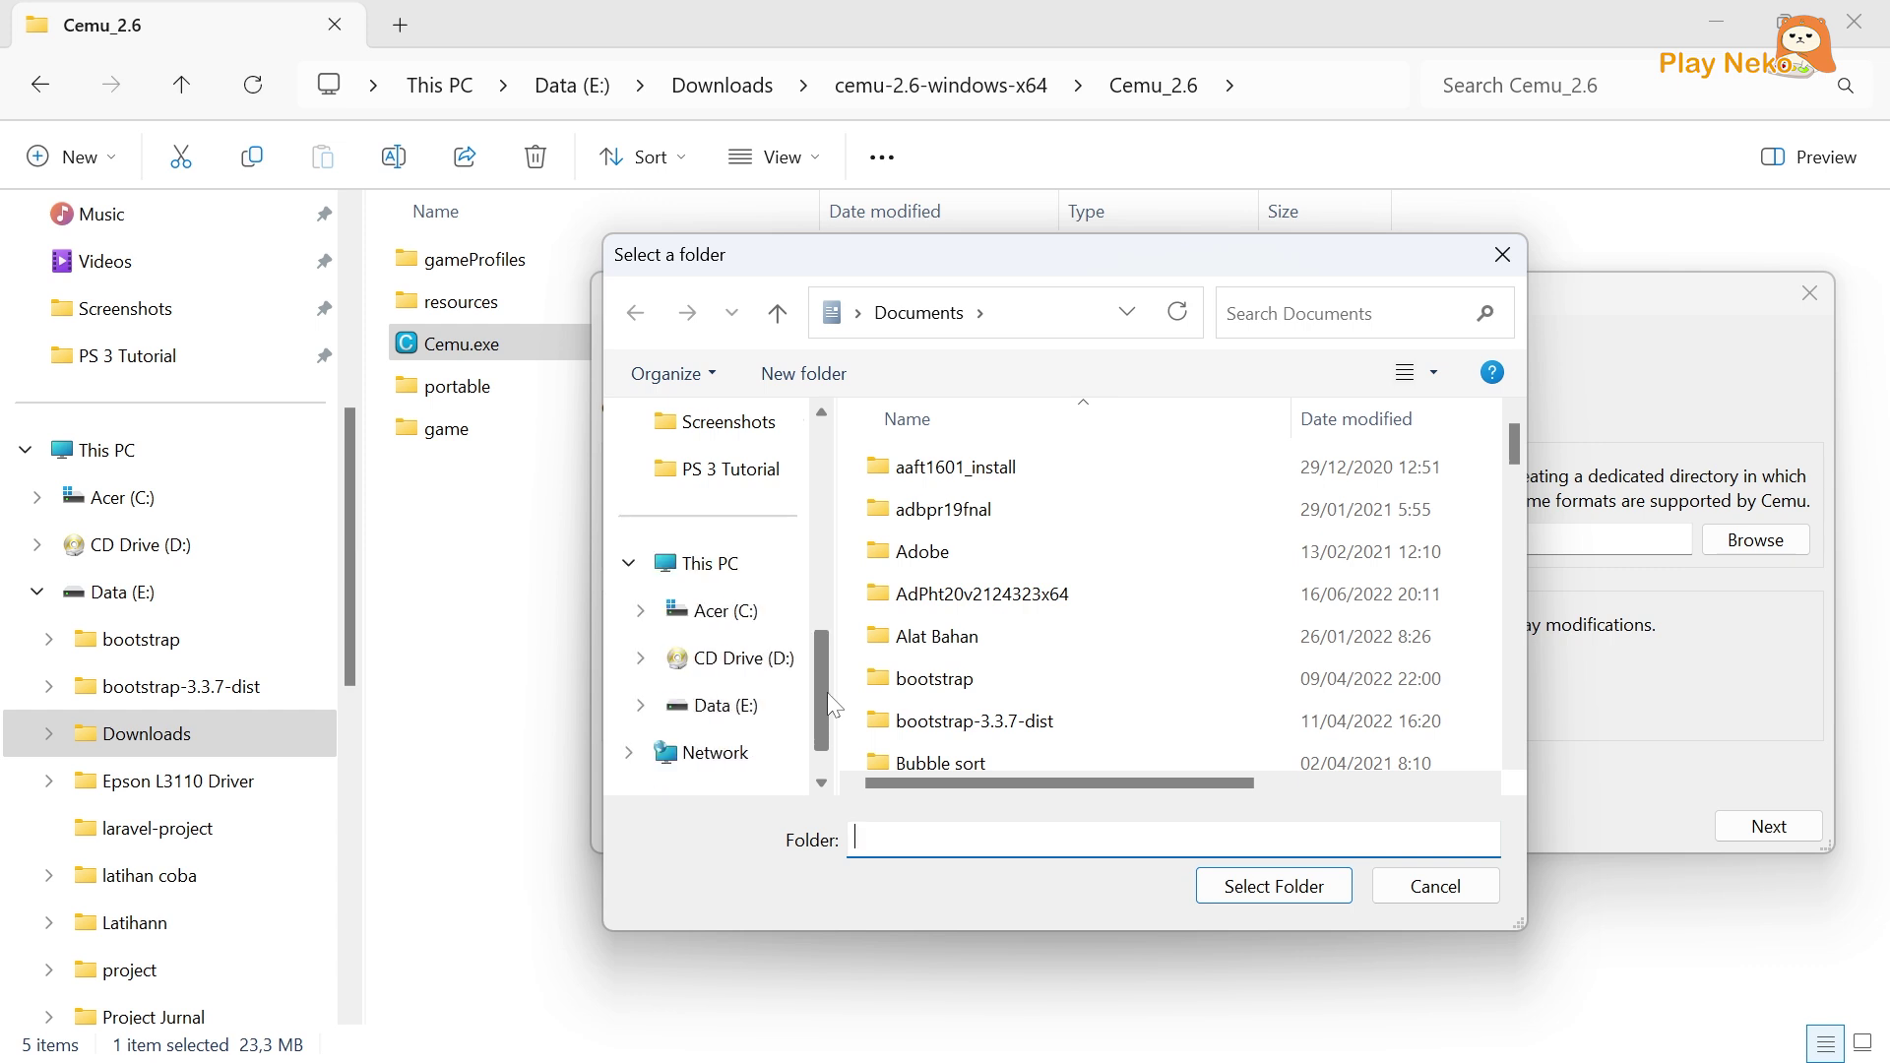
{"action": "left_click", "coordinate": [642, 701]}
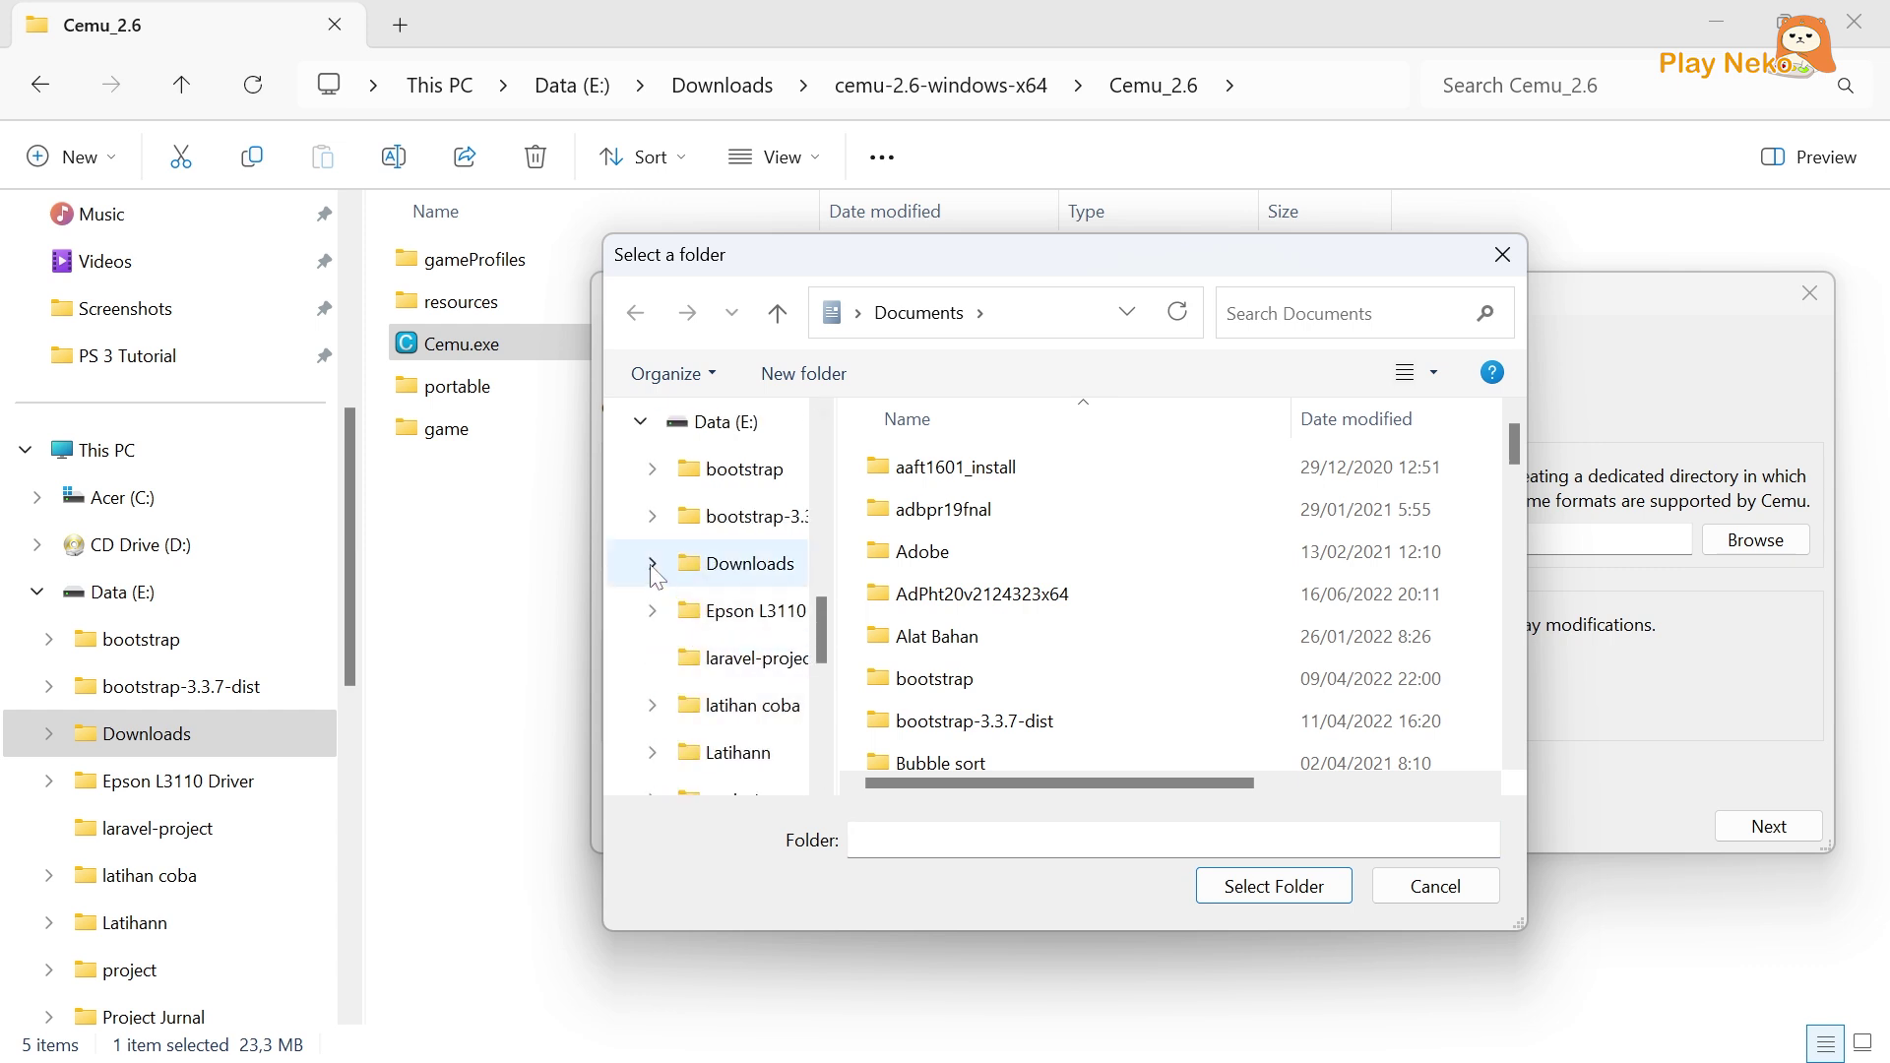
{"action": "left_click", "coordinate": [716, 567]}
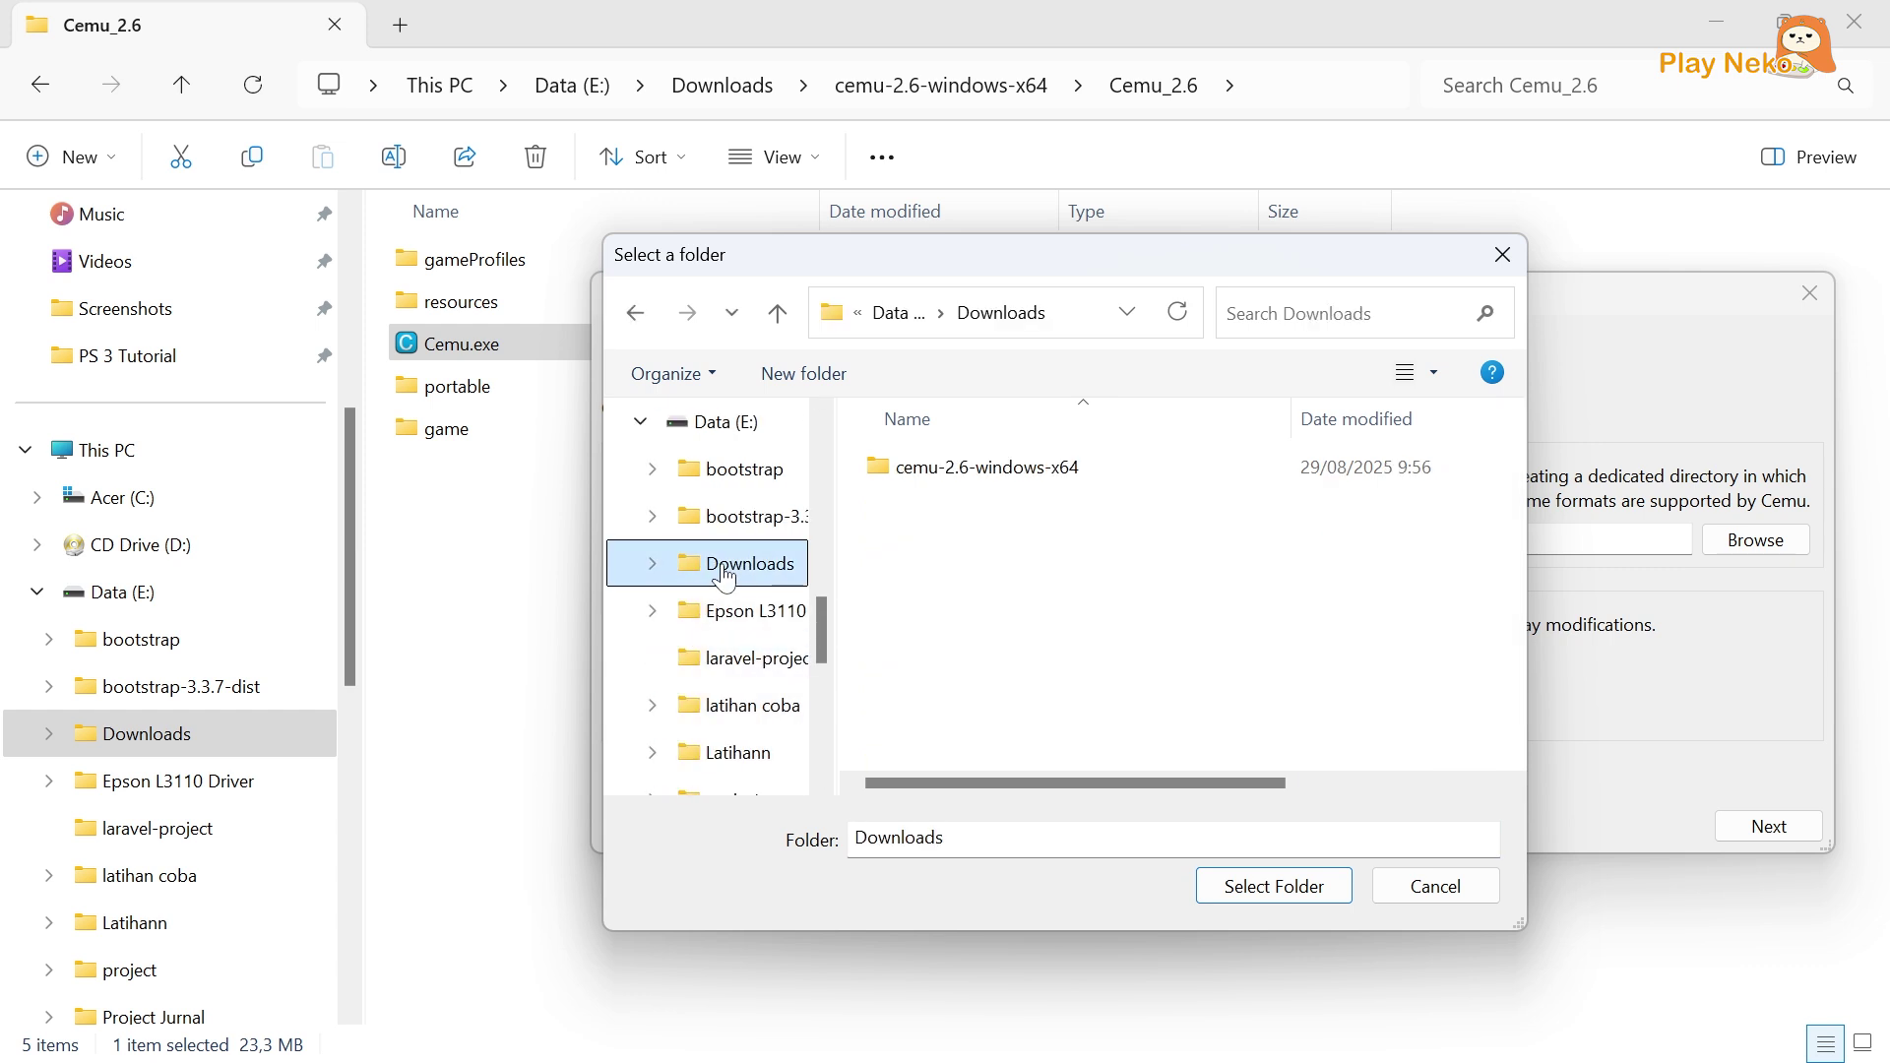
{"action": "double_click", "coordinate": [961, 473]}
{"action": "double_click", "coordinate": [954, 475]}
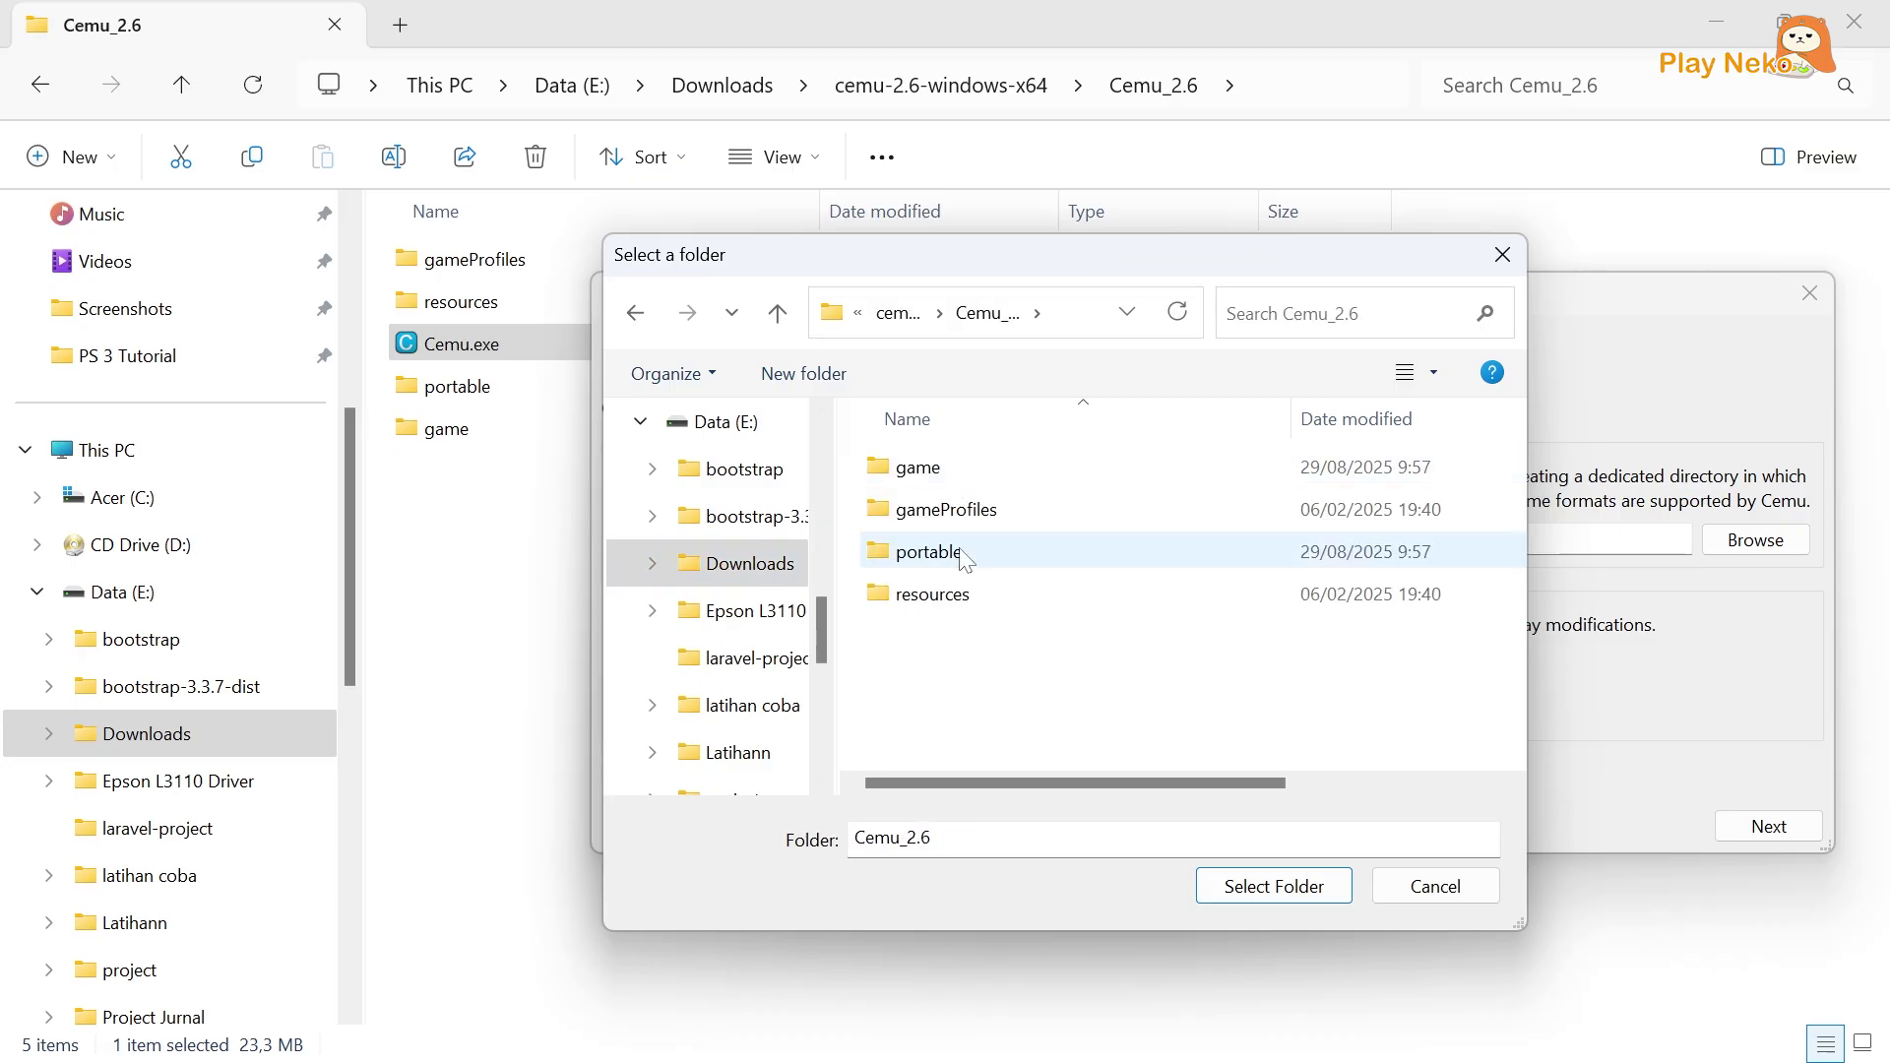
{"action": "left_click", "coordinate": [965, 556]}
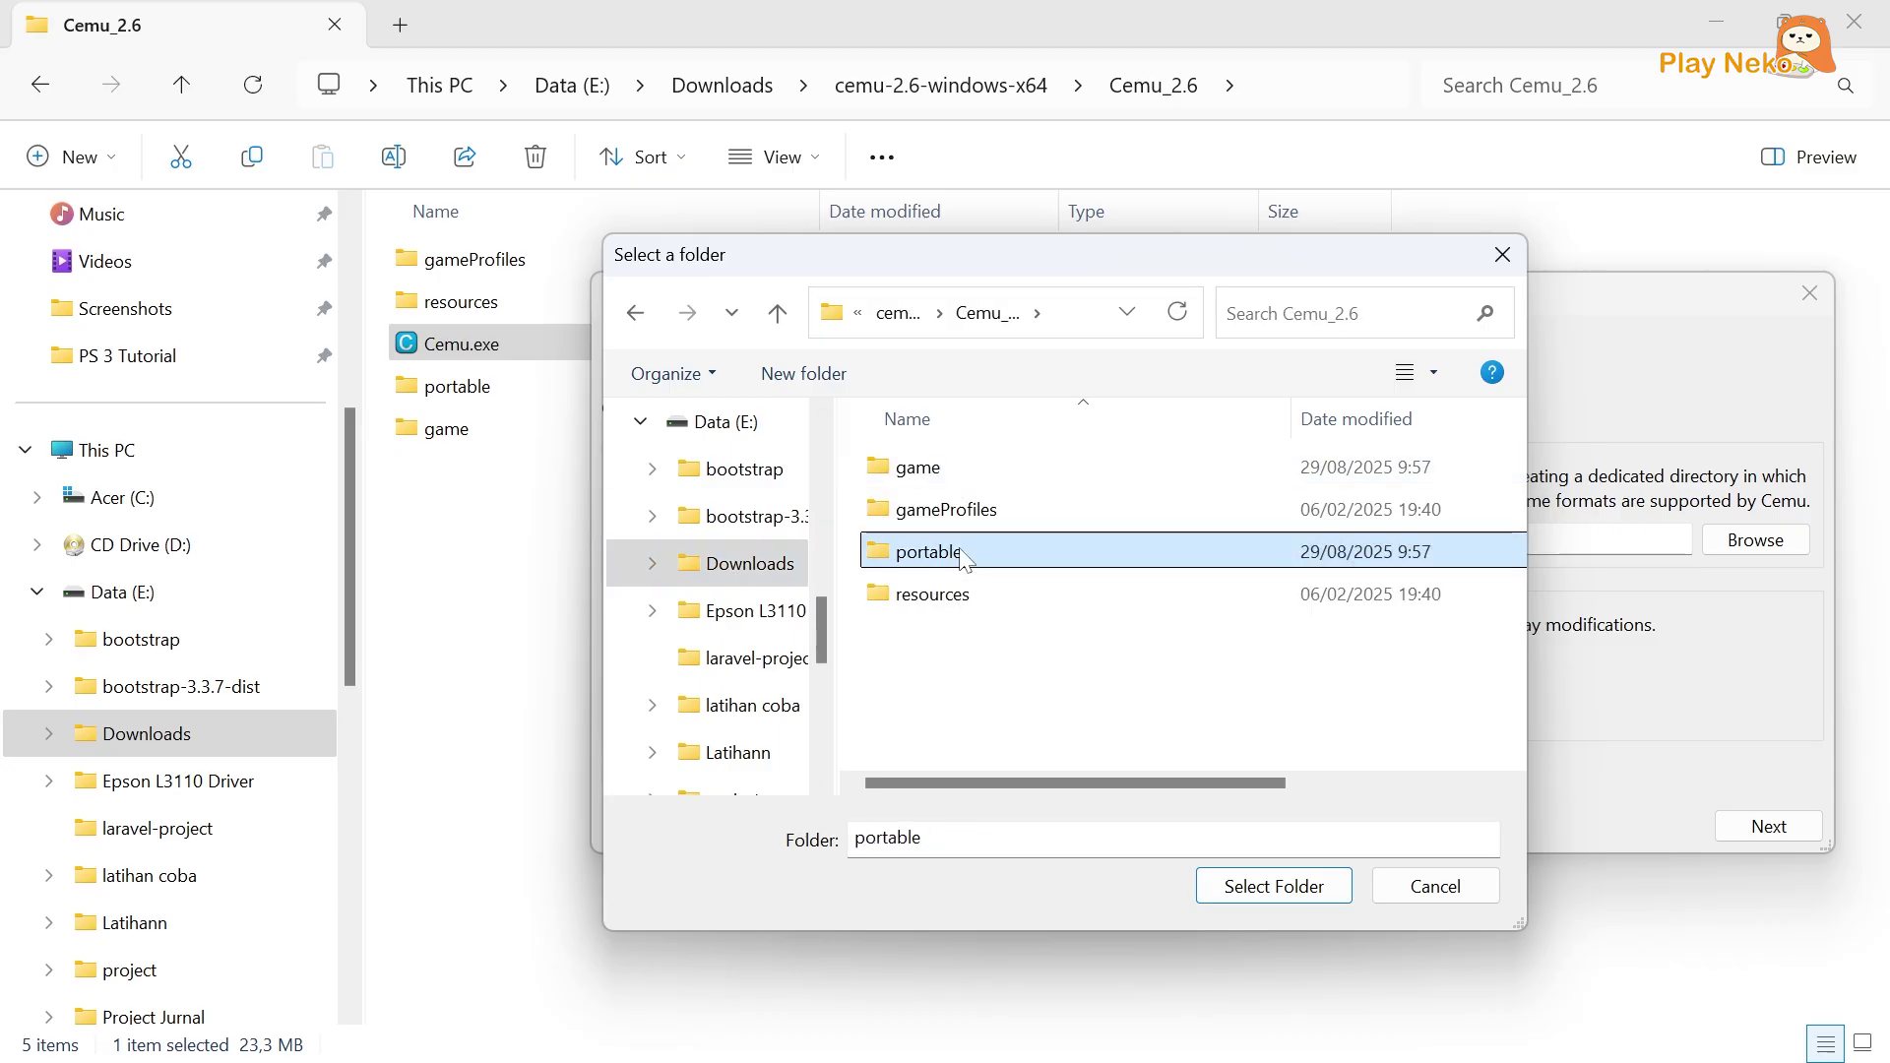
{"action": "left_click", "coordinate": [1262, 886]}
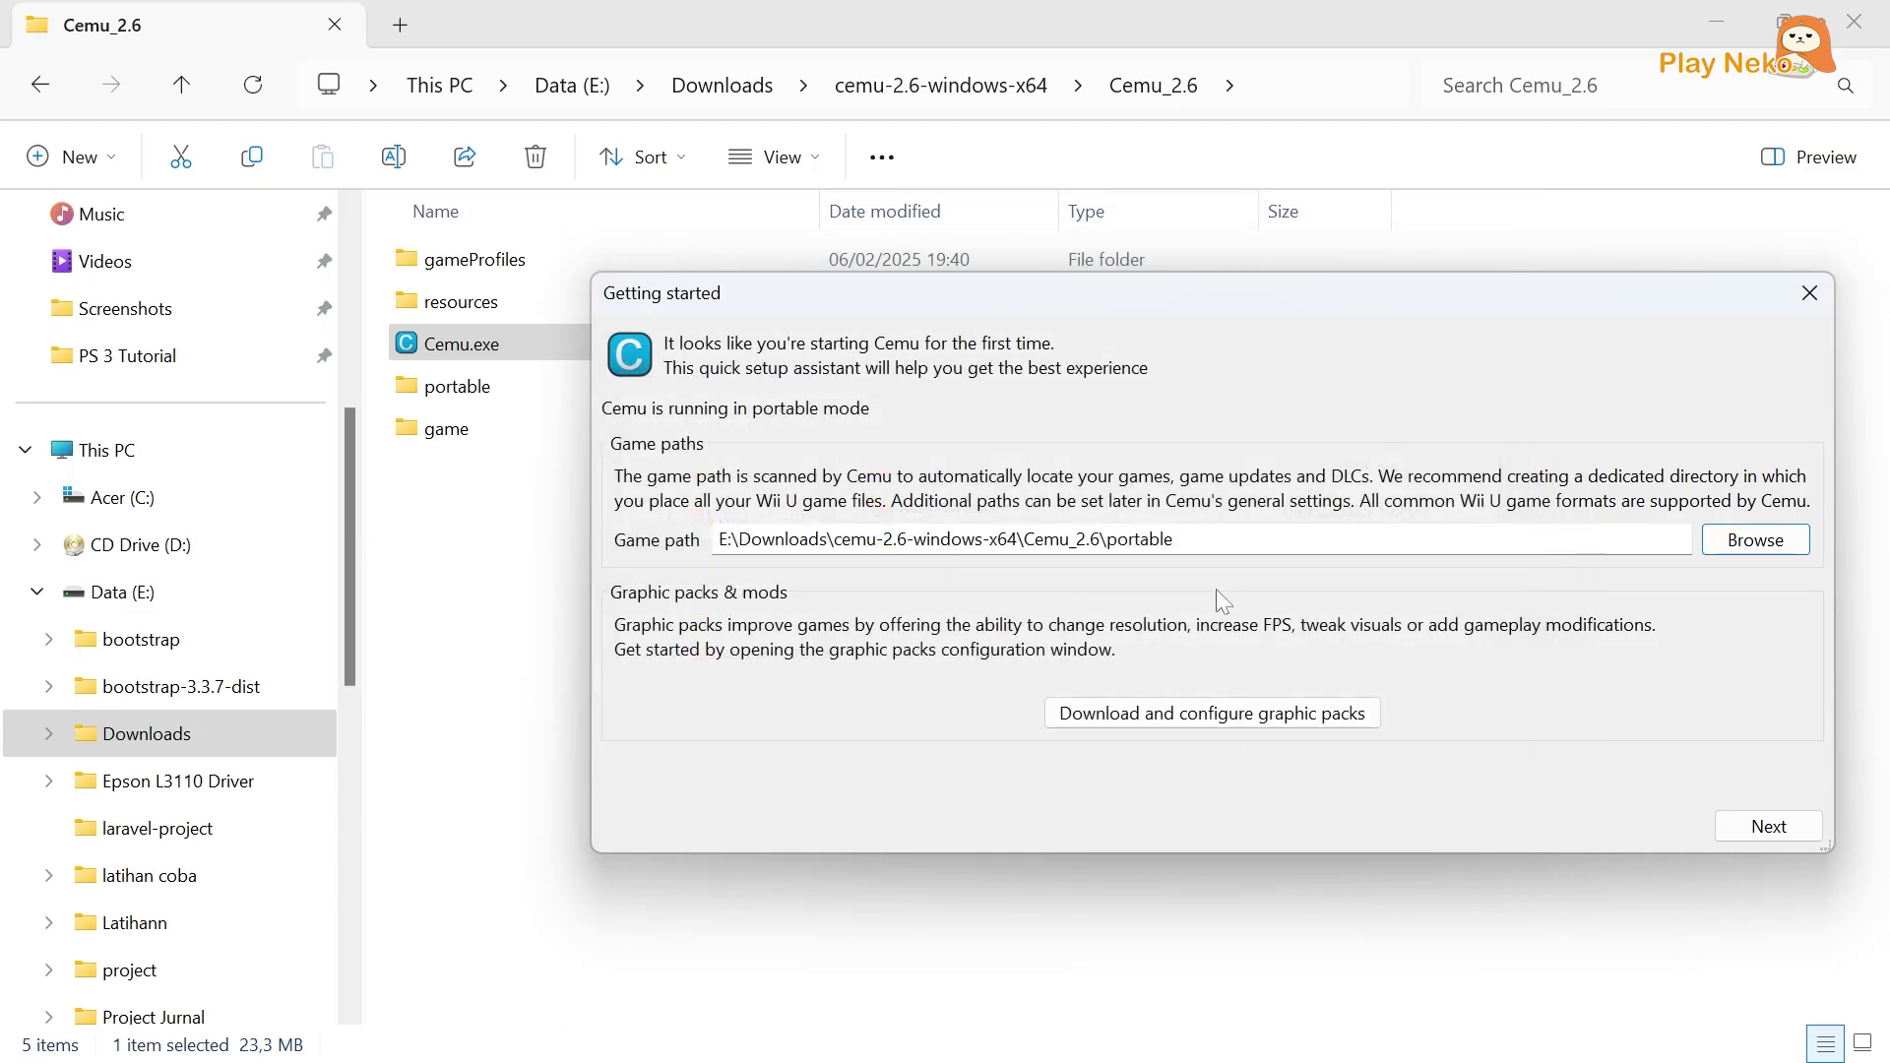
Download the graphic packs, look through the list of games, and continue the setup assistant to the input settings.
{"action": "left_click", "coordinate": [1199, 722]}
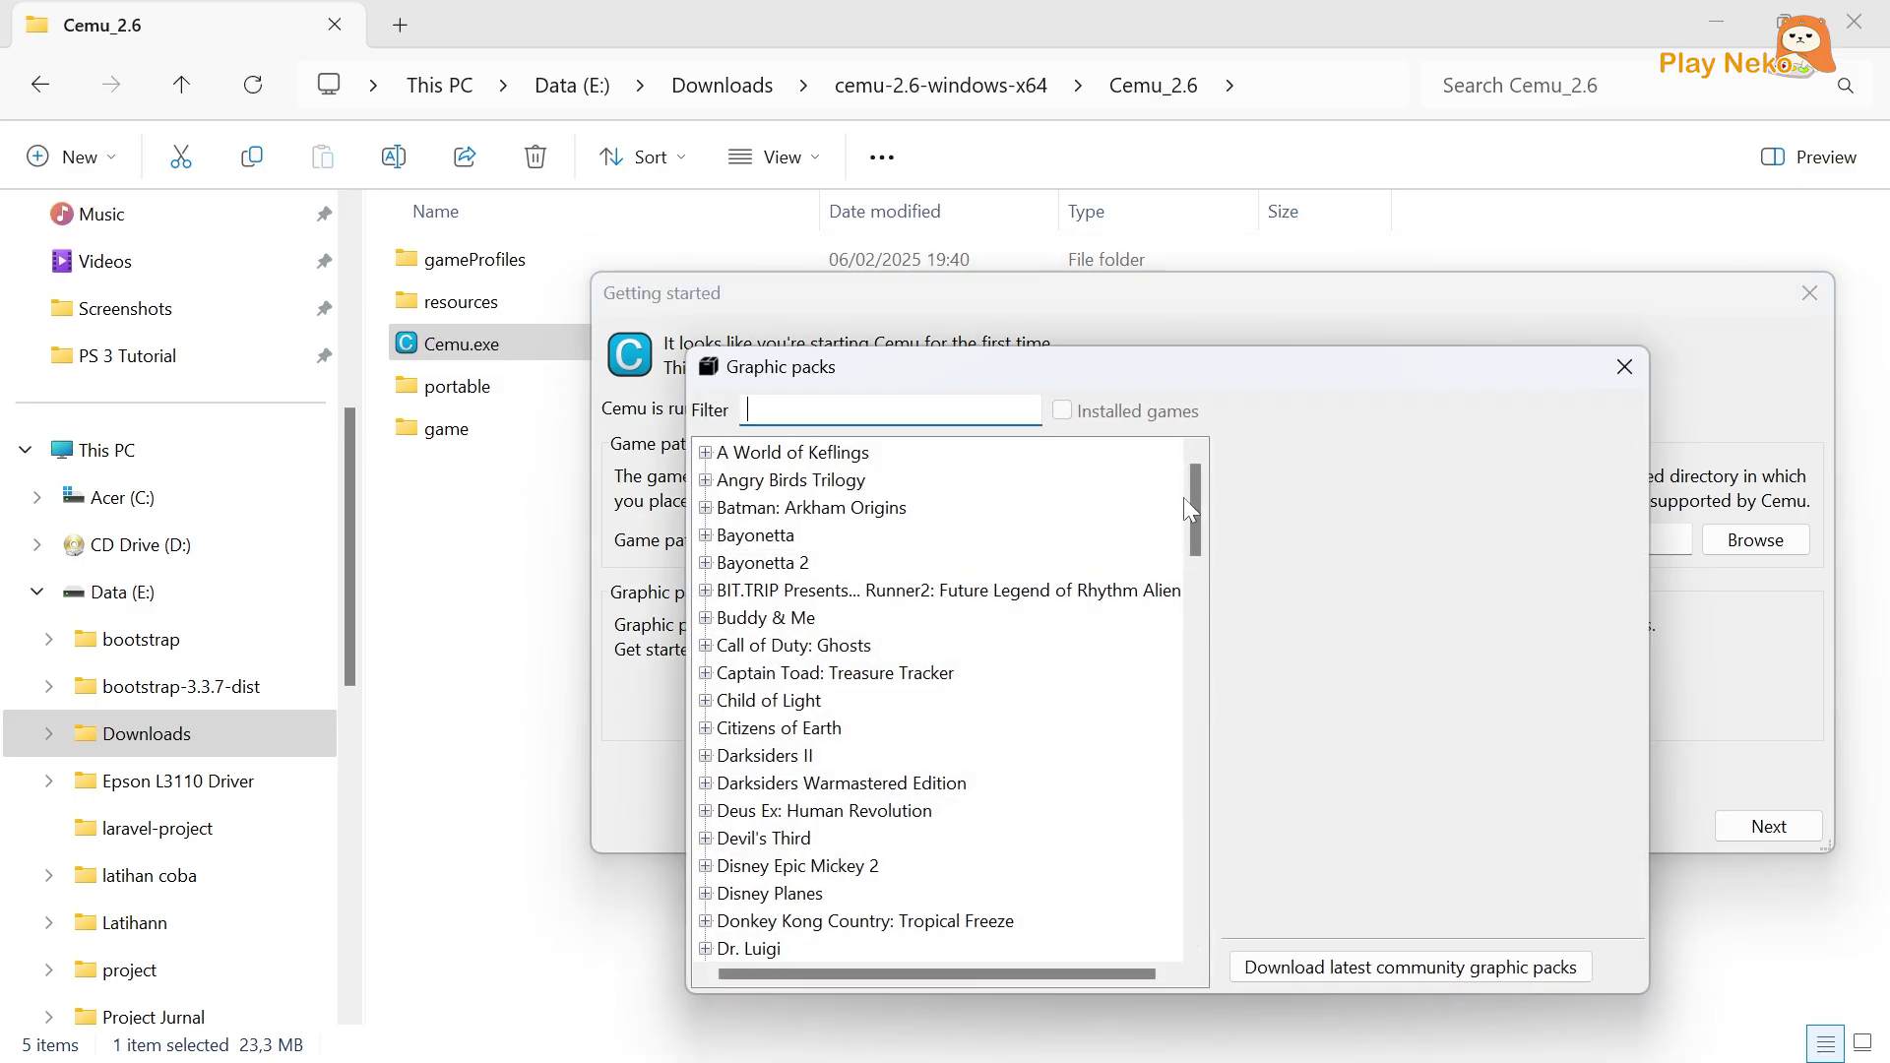
{"action": "left_click_drag", "start_coordinate": [1191, 540], "coordinate": [1213, 506]}
{"action": "left_click", "coordinate": [1624, 369]}
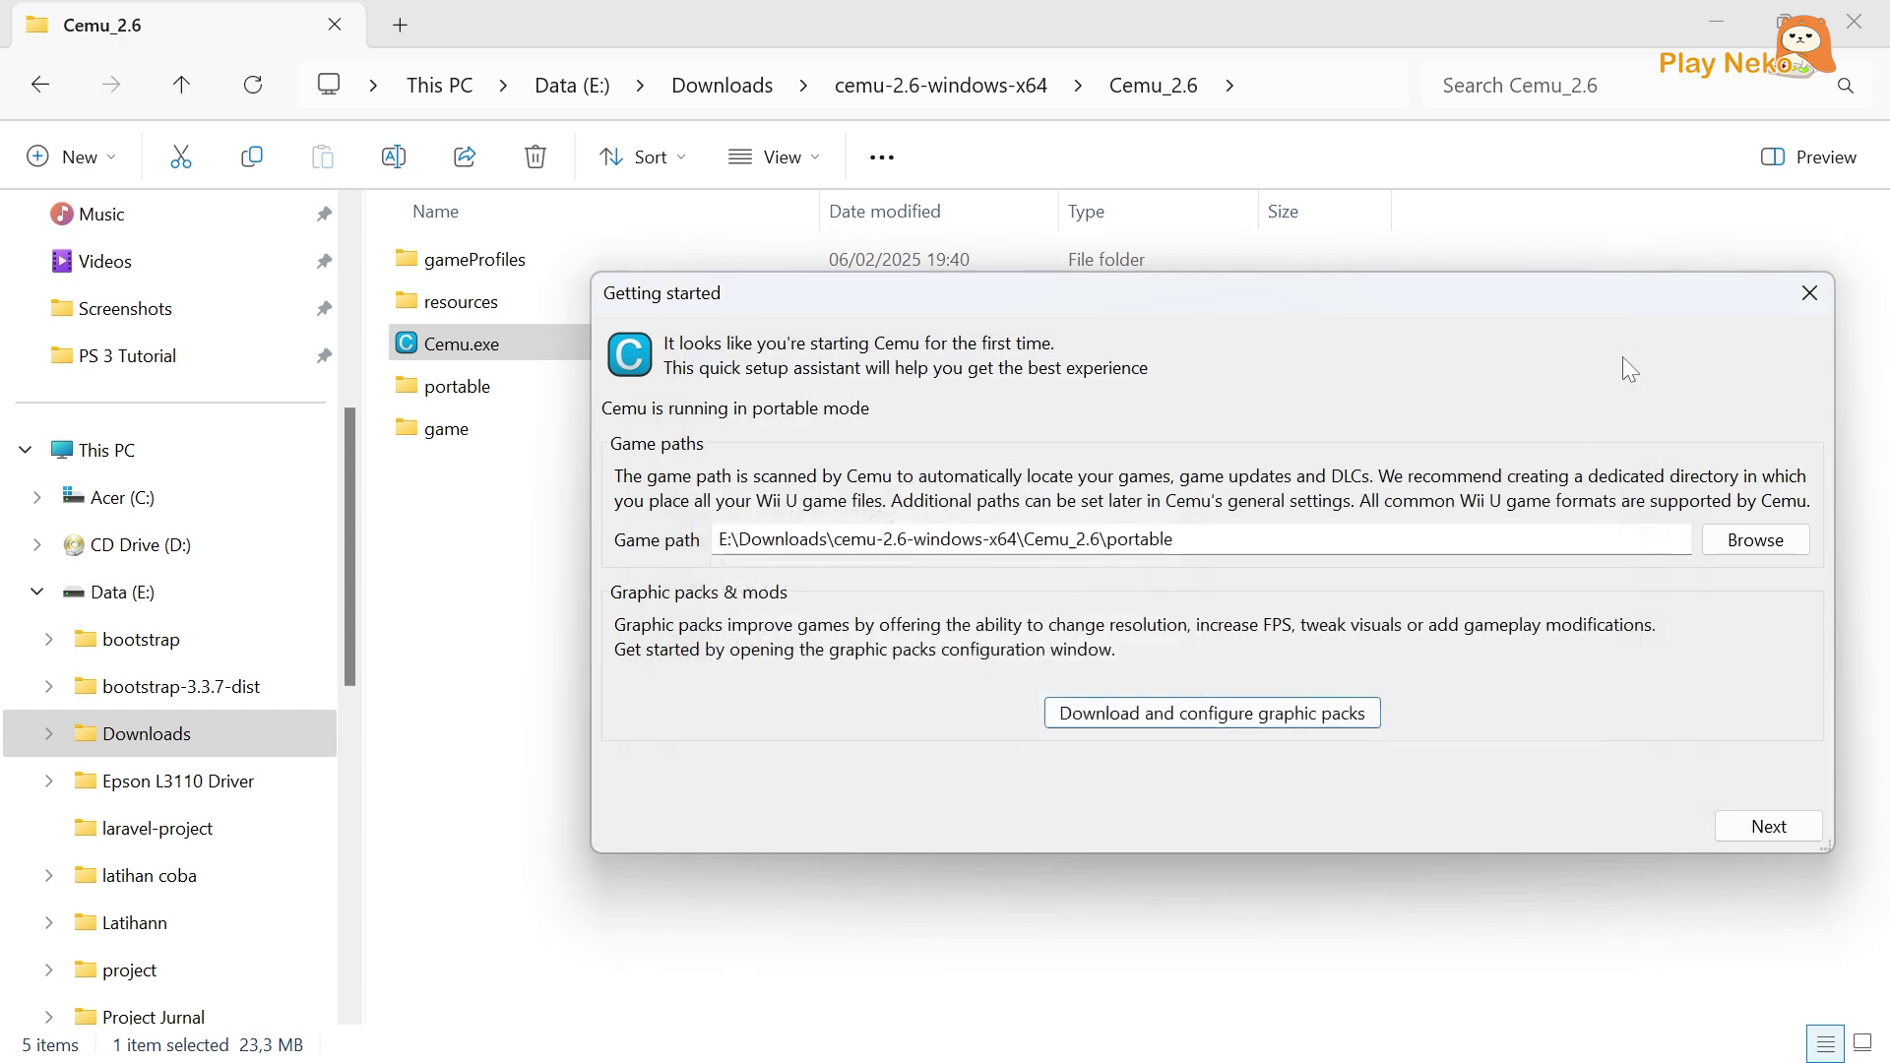
{"action": "left_click", "coordinate": [1737, 832]}
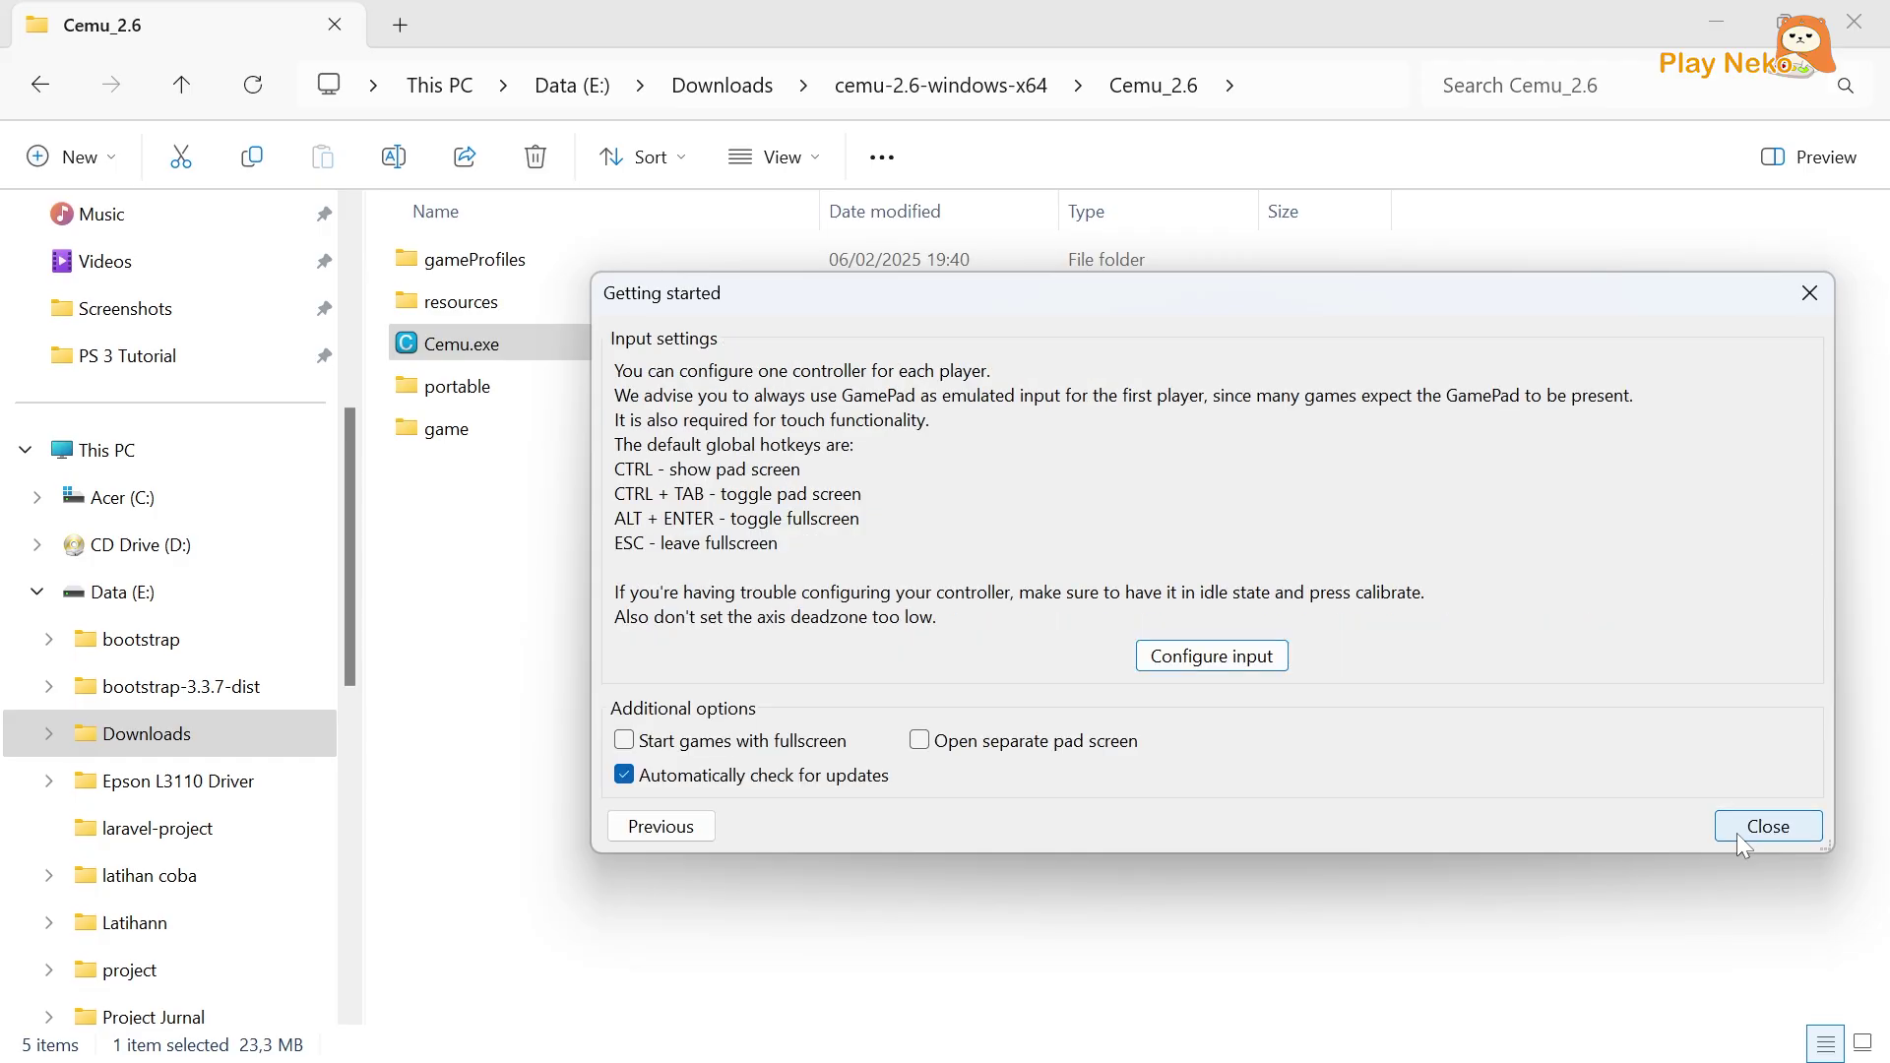
Open the input configuration, dismiss the image handler warning, and set Controller 1's emulated controller to Wii U Pro Controller.
{"action": "left_click", "coordinate": [1205, 659]}
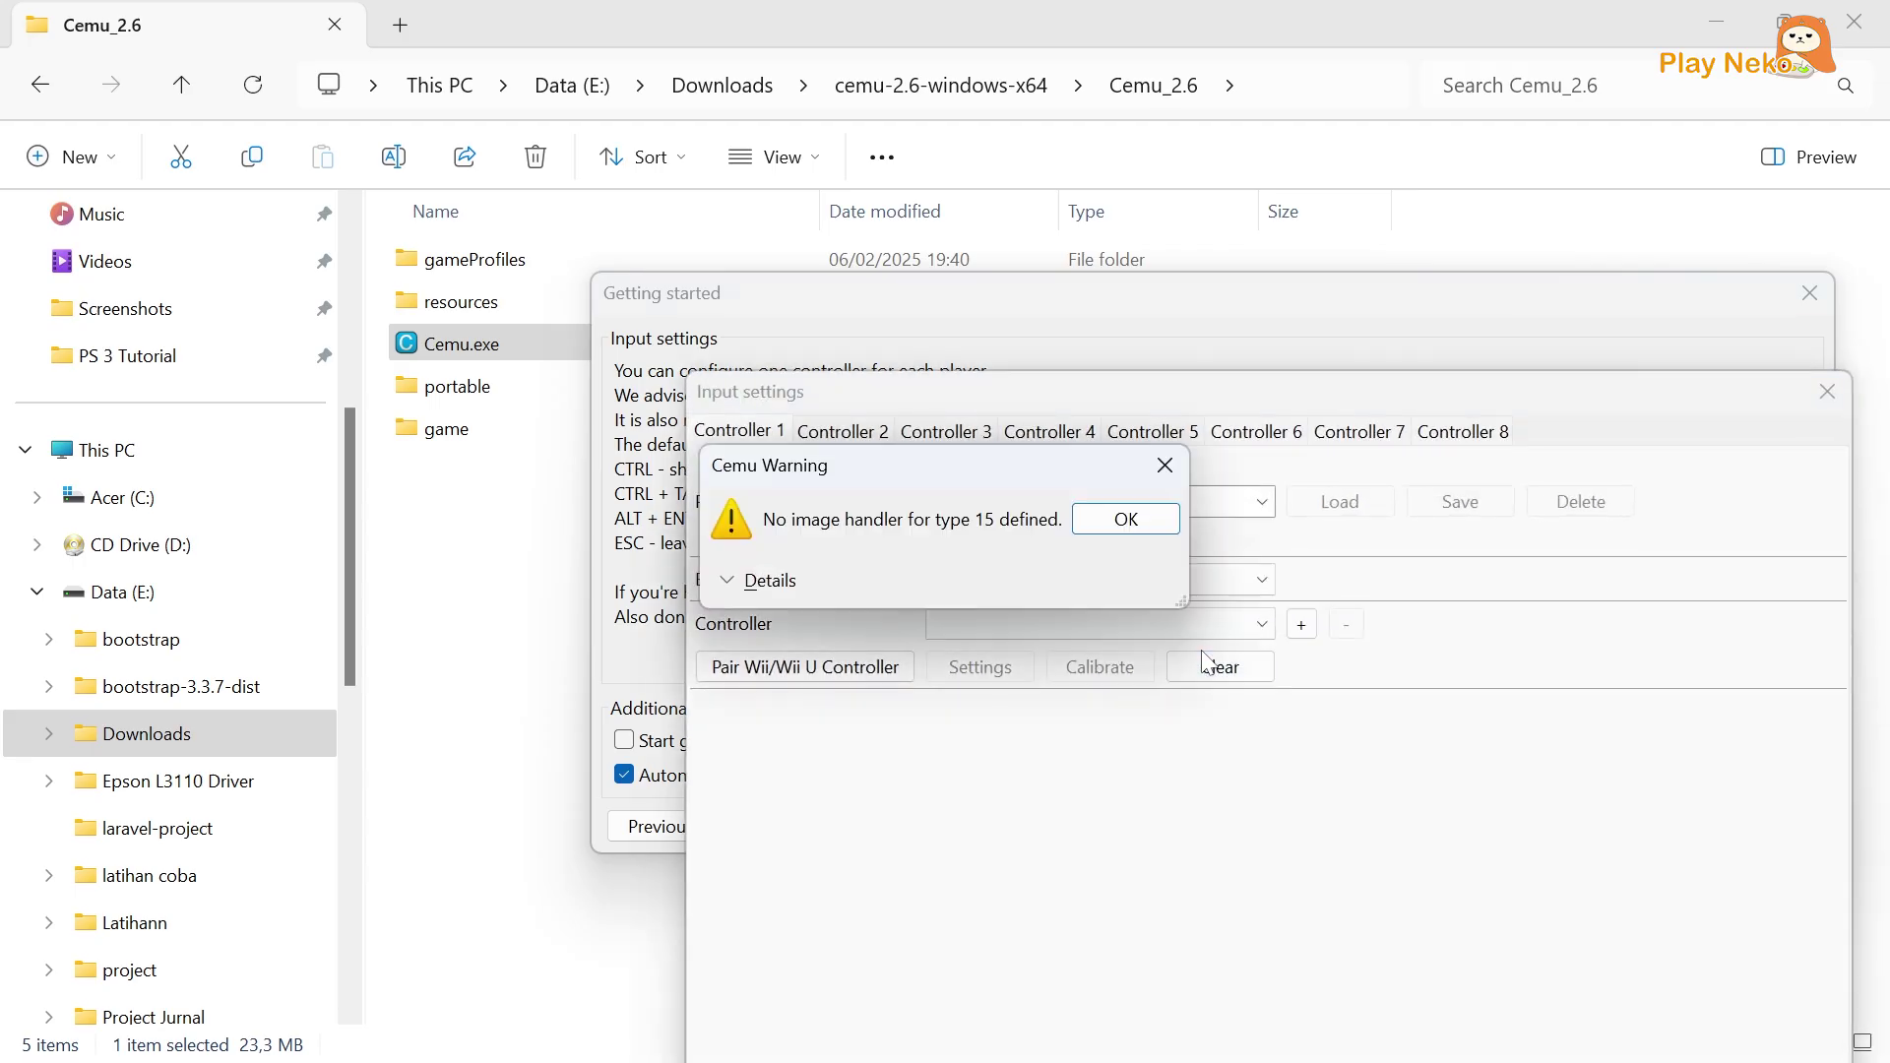
{"action": "left_click", "coordinate": [1125, 522]}
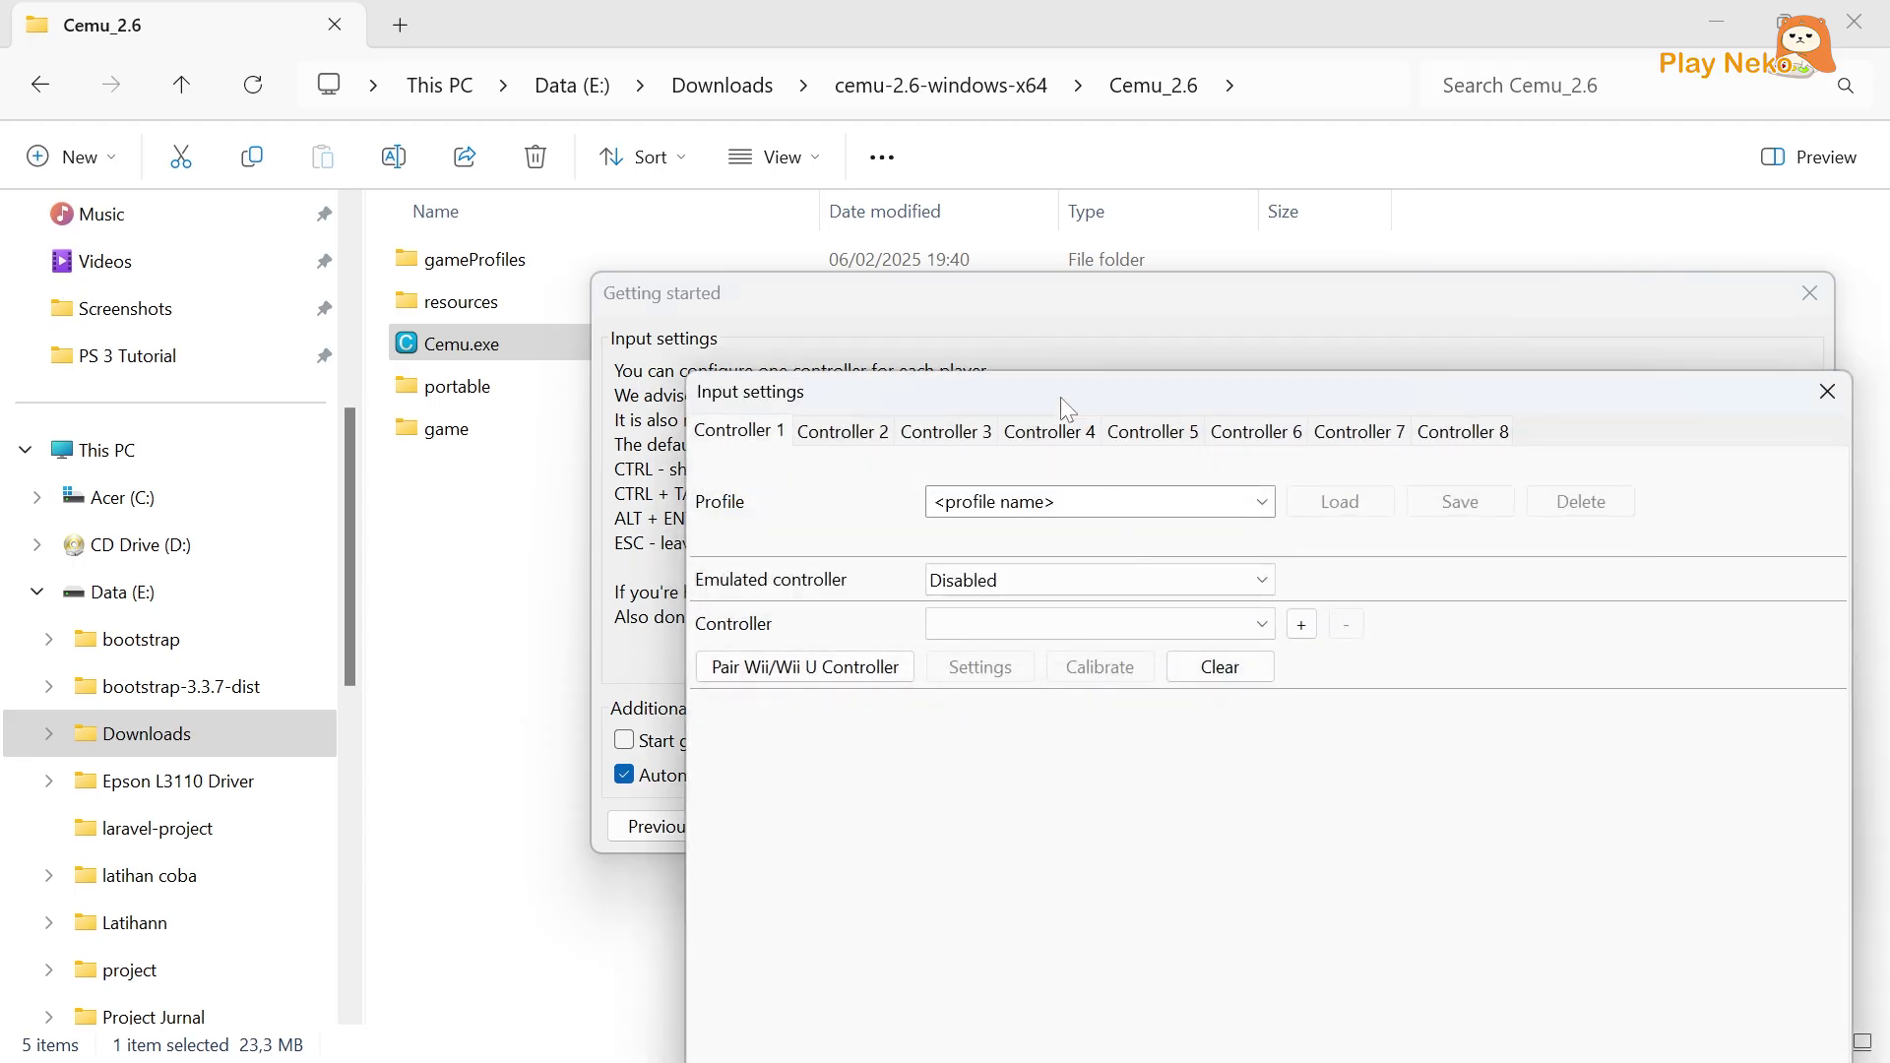
{"action": "left_click_drag", "start_coordinate": [1060, 397], "coordinate": [948, 241]}
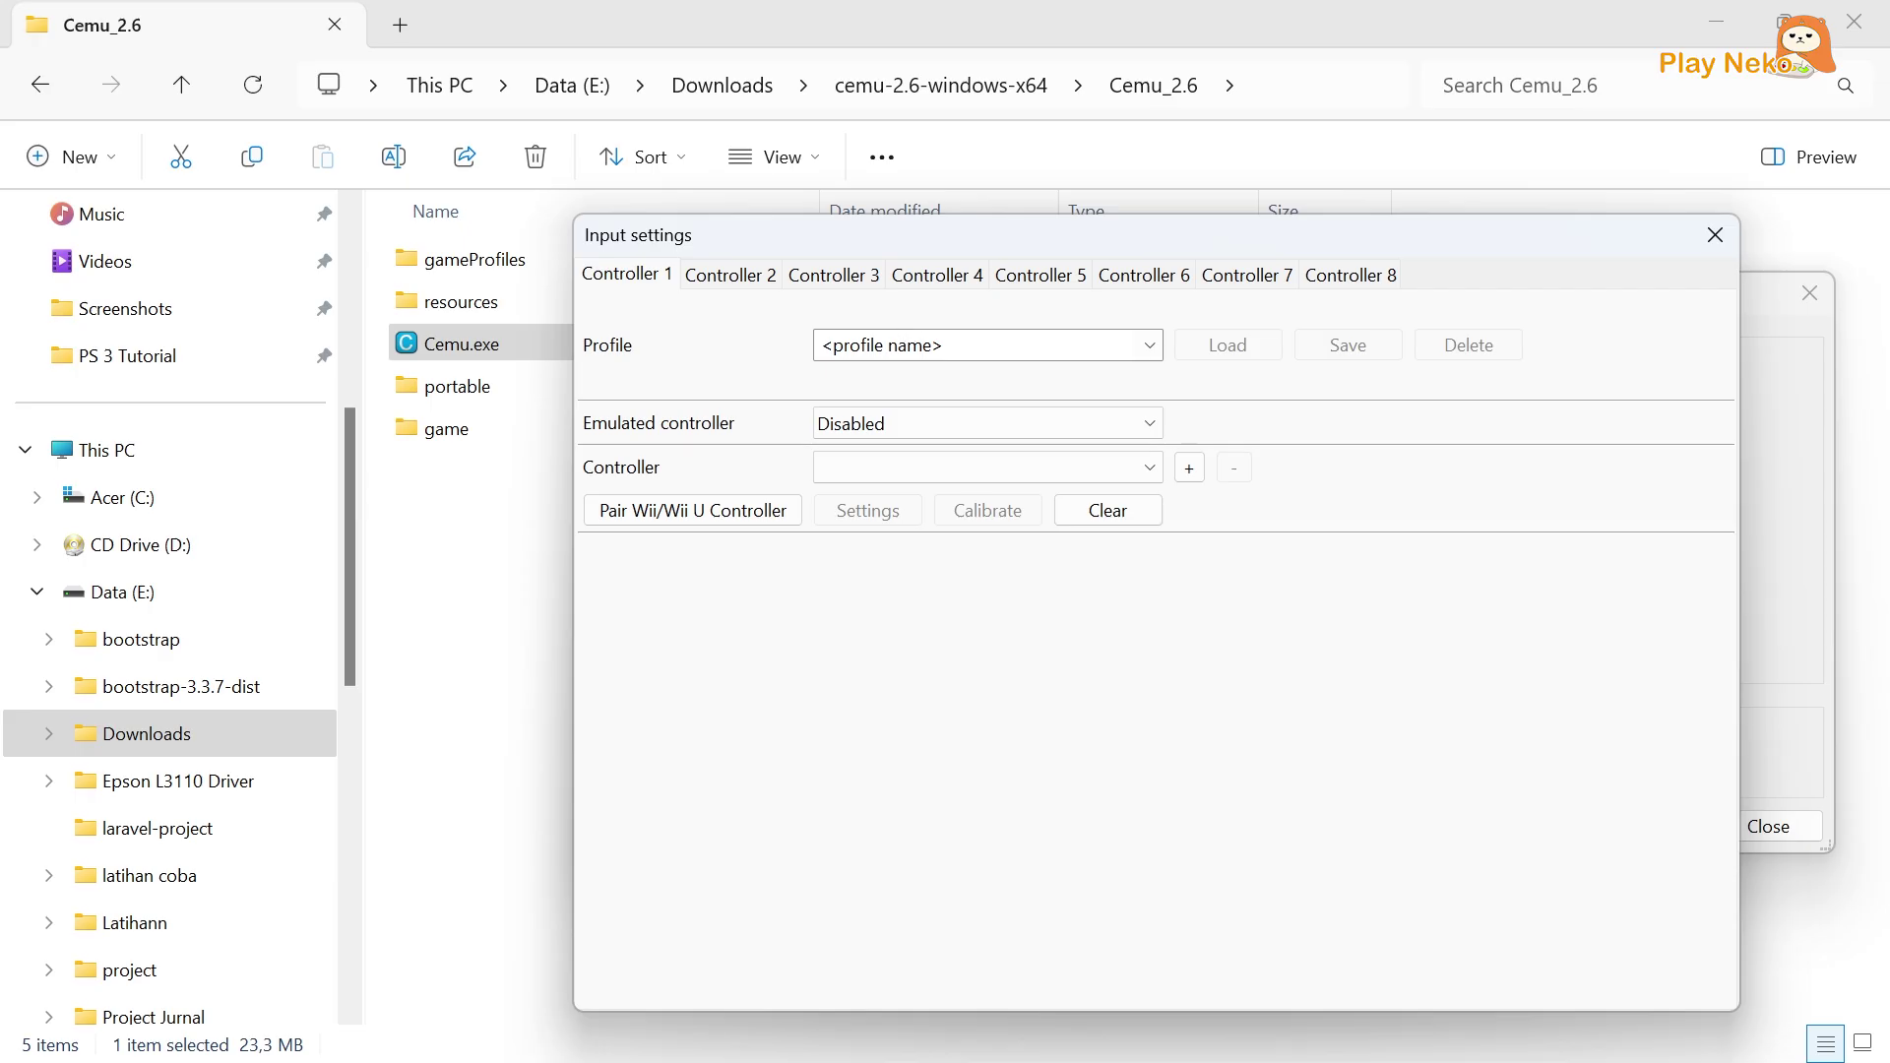
{"action": "left_click", "coordinate": [961, 423]}
{"action": "left_click", "coordinate": [929, 501]}
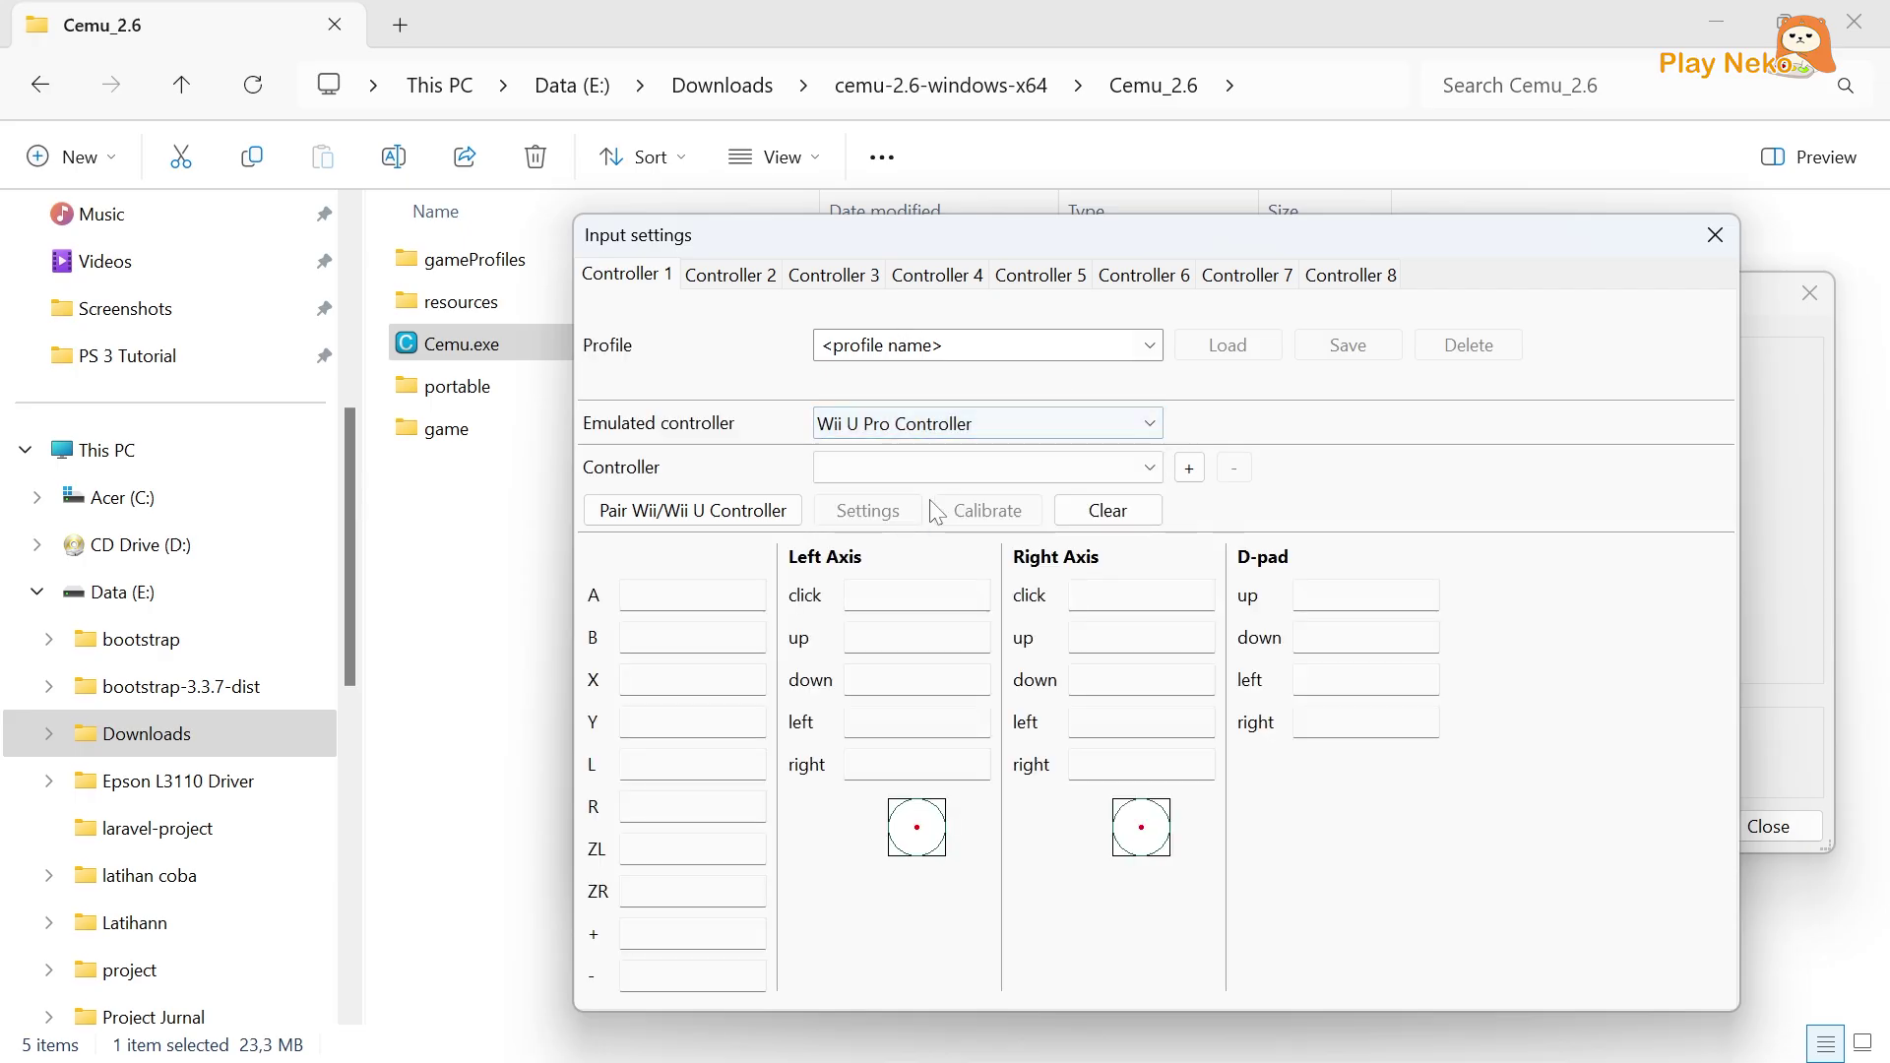
Add the keyboard as the input device for Controller 1, using the Keyboard API.
{"action": "left_click", "coordinate": [1008, 459]}
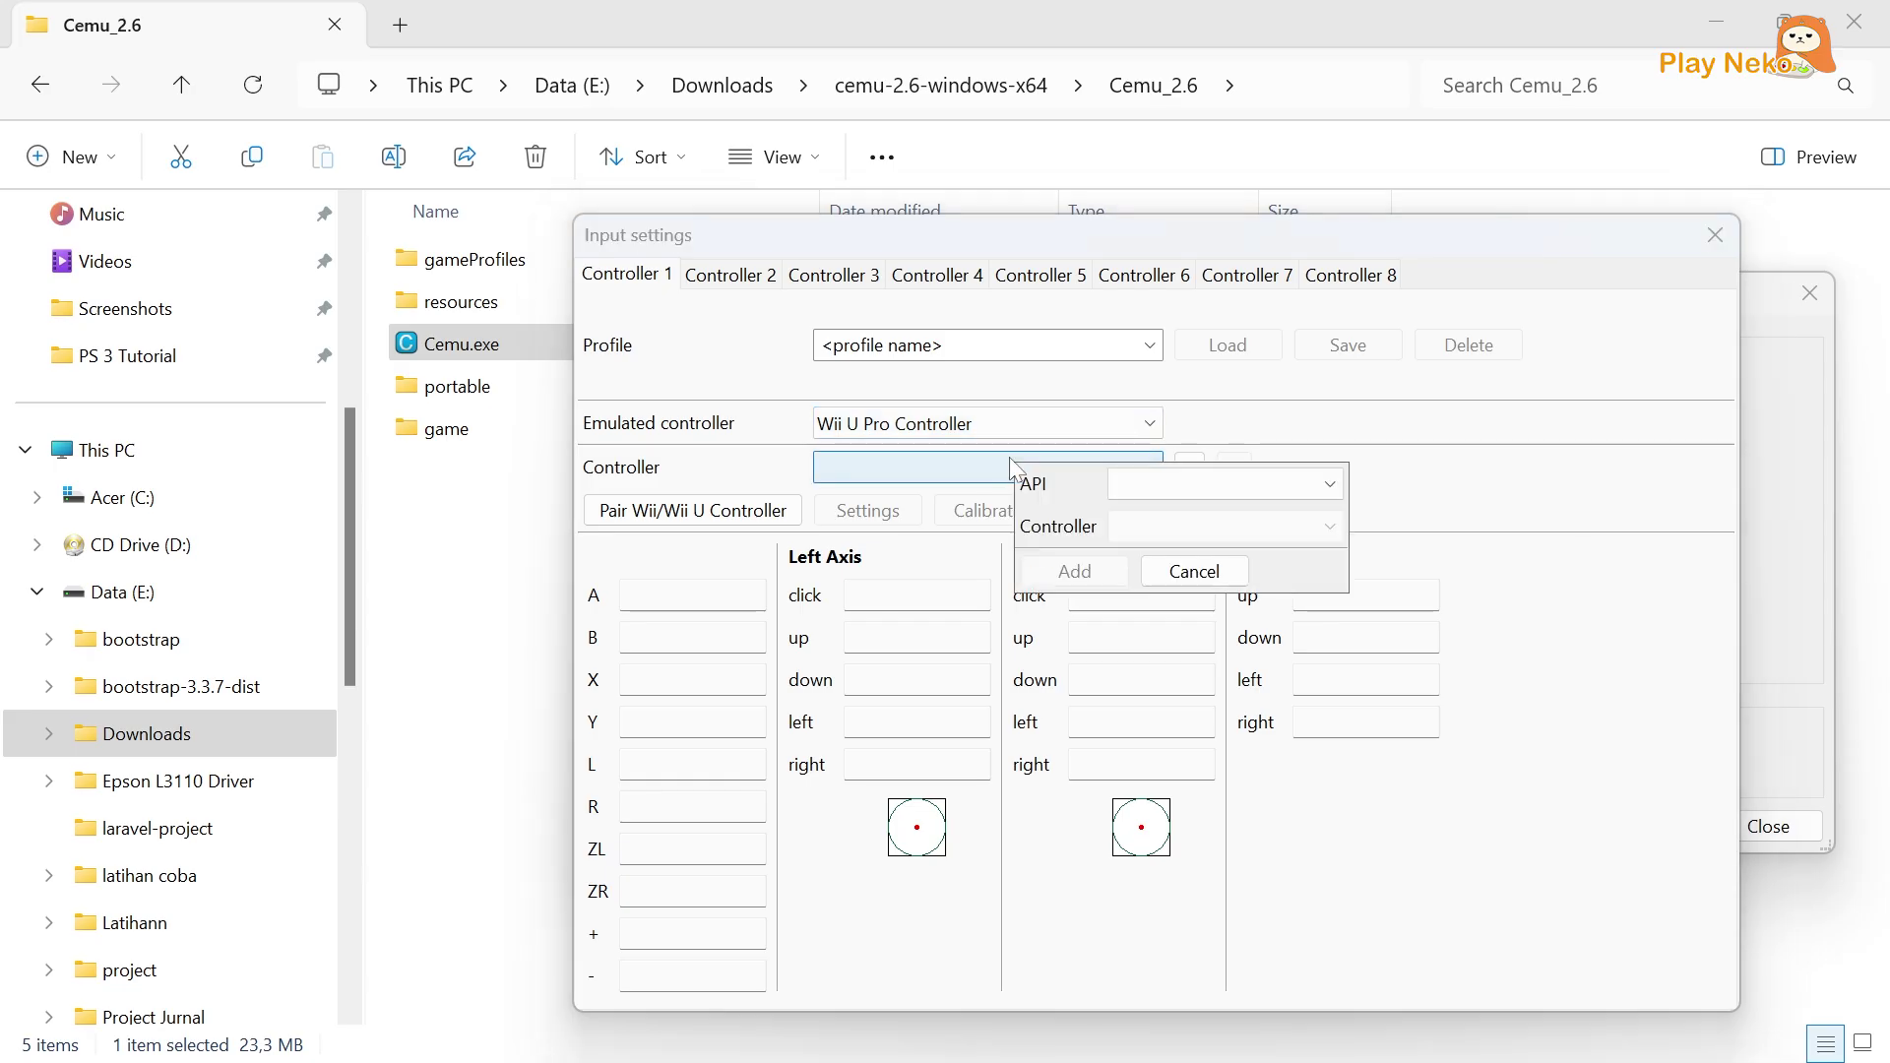
{"action": "left_click", "coordinate": [1125, 482]}
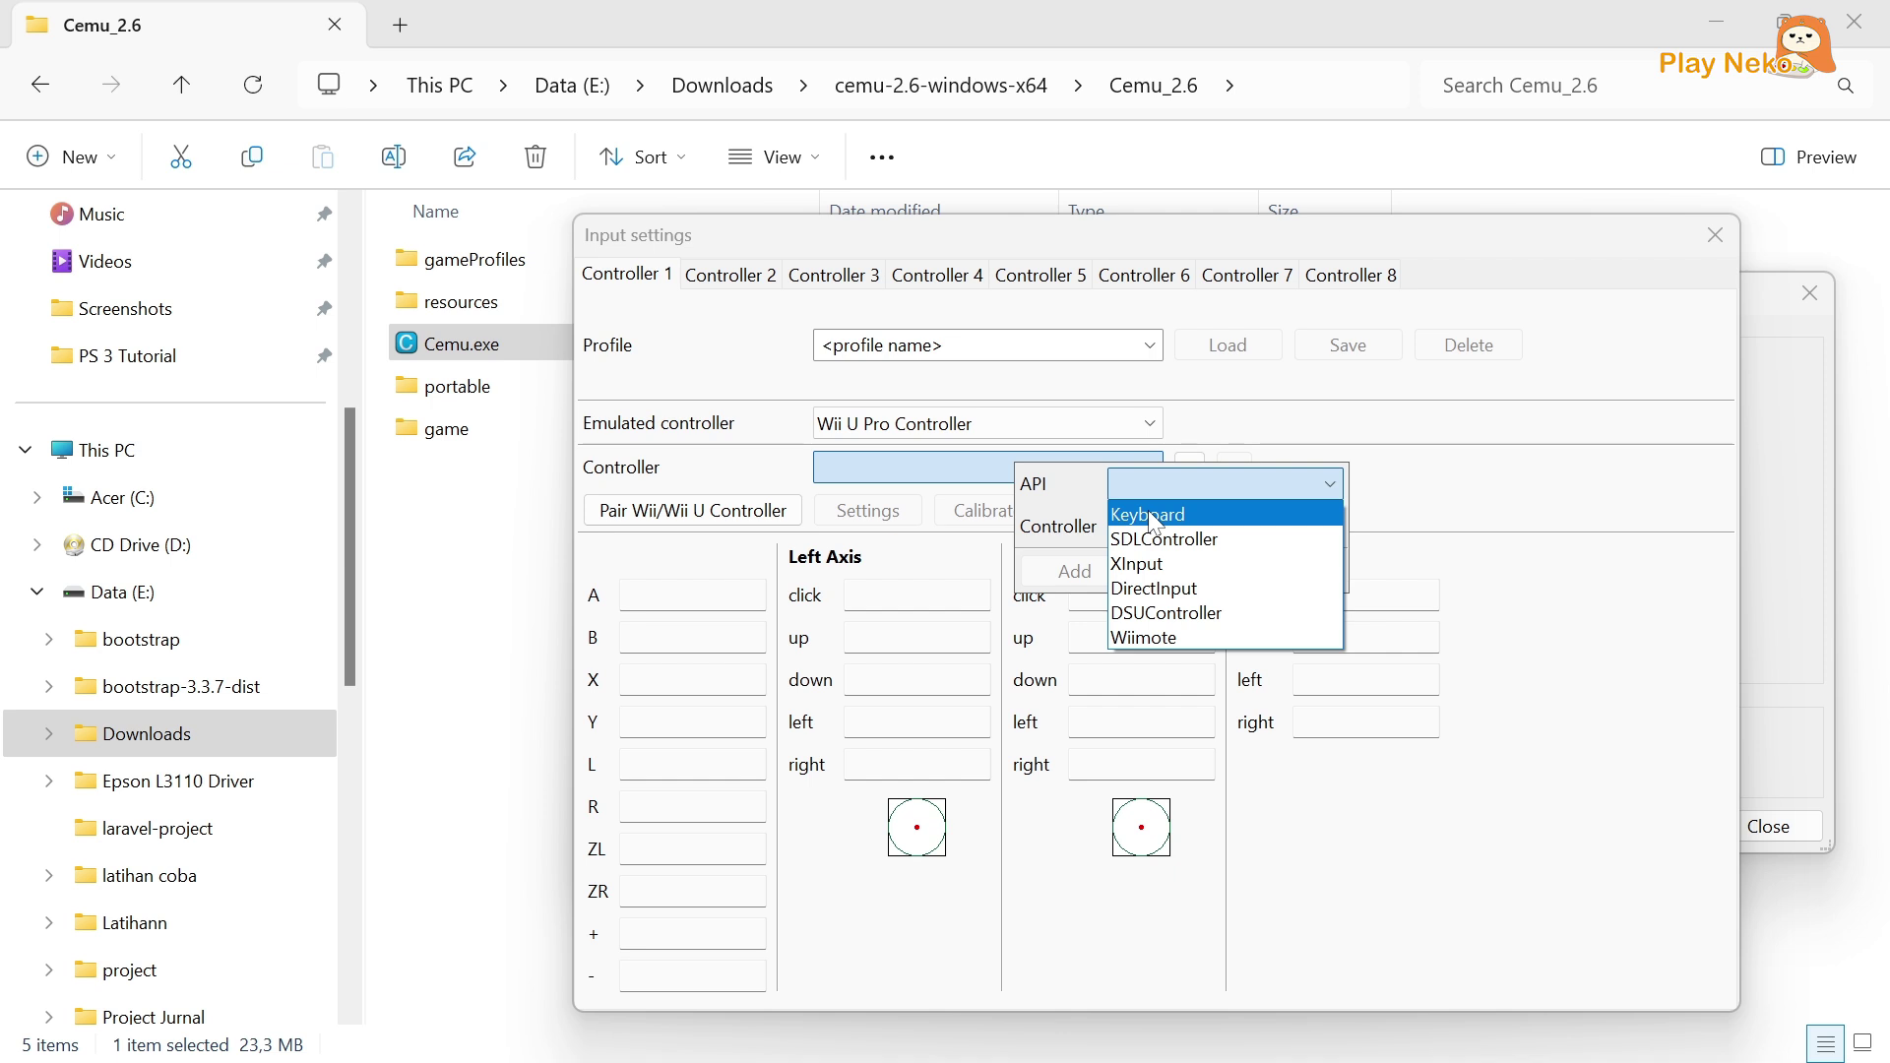
{"action": "left_click", "coordinate": [1148, 510]}
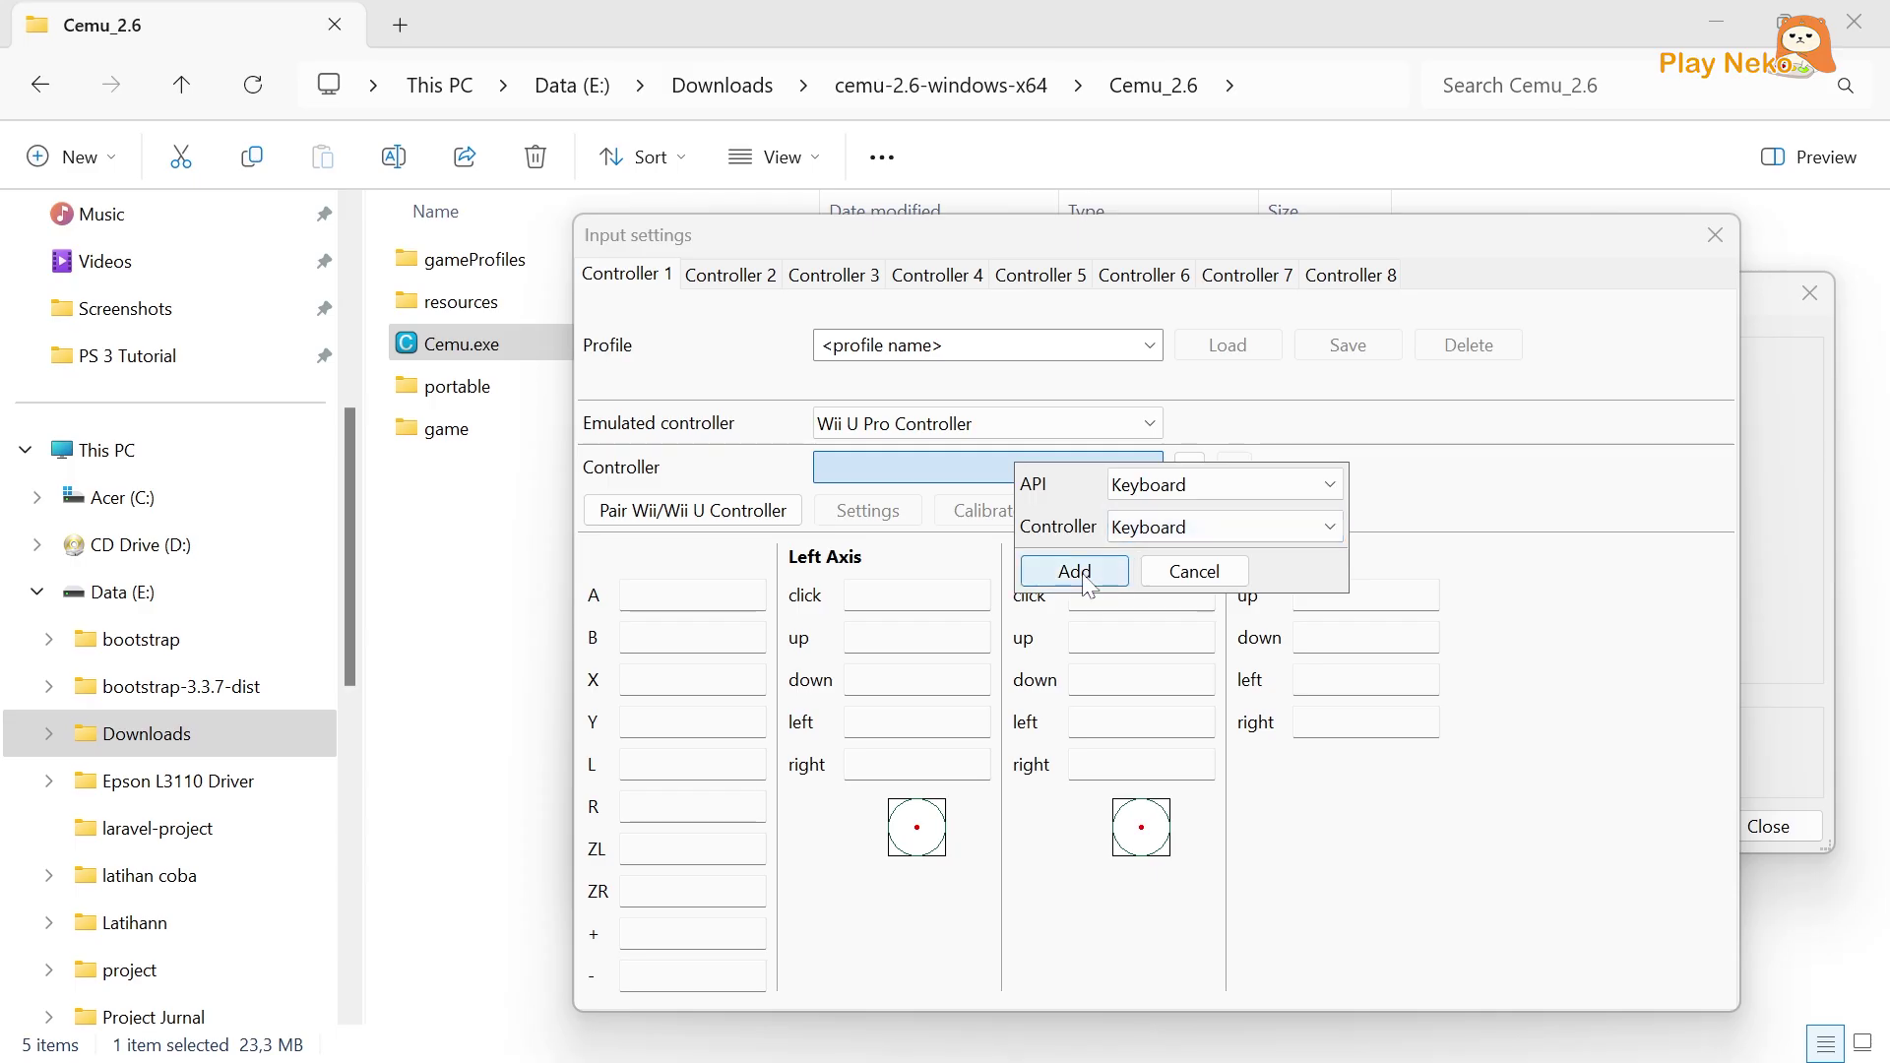
{"action": "left_click", "coordinate": [1075, 572]}
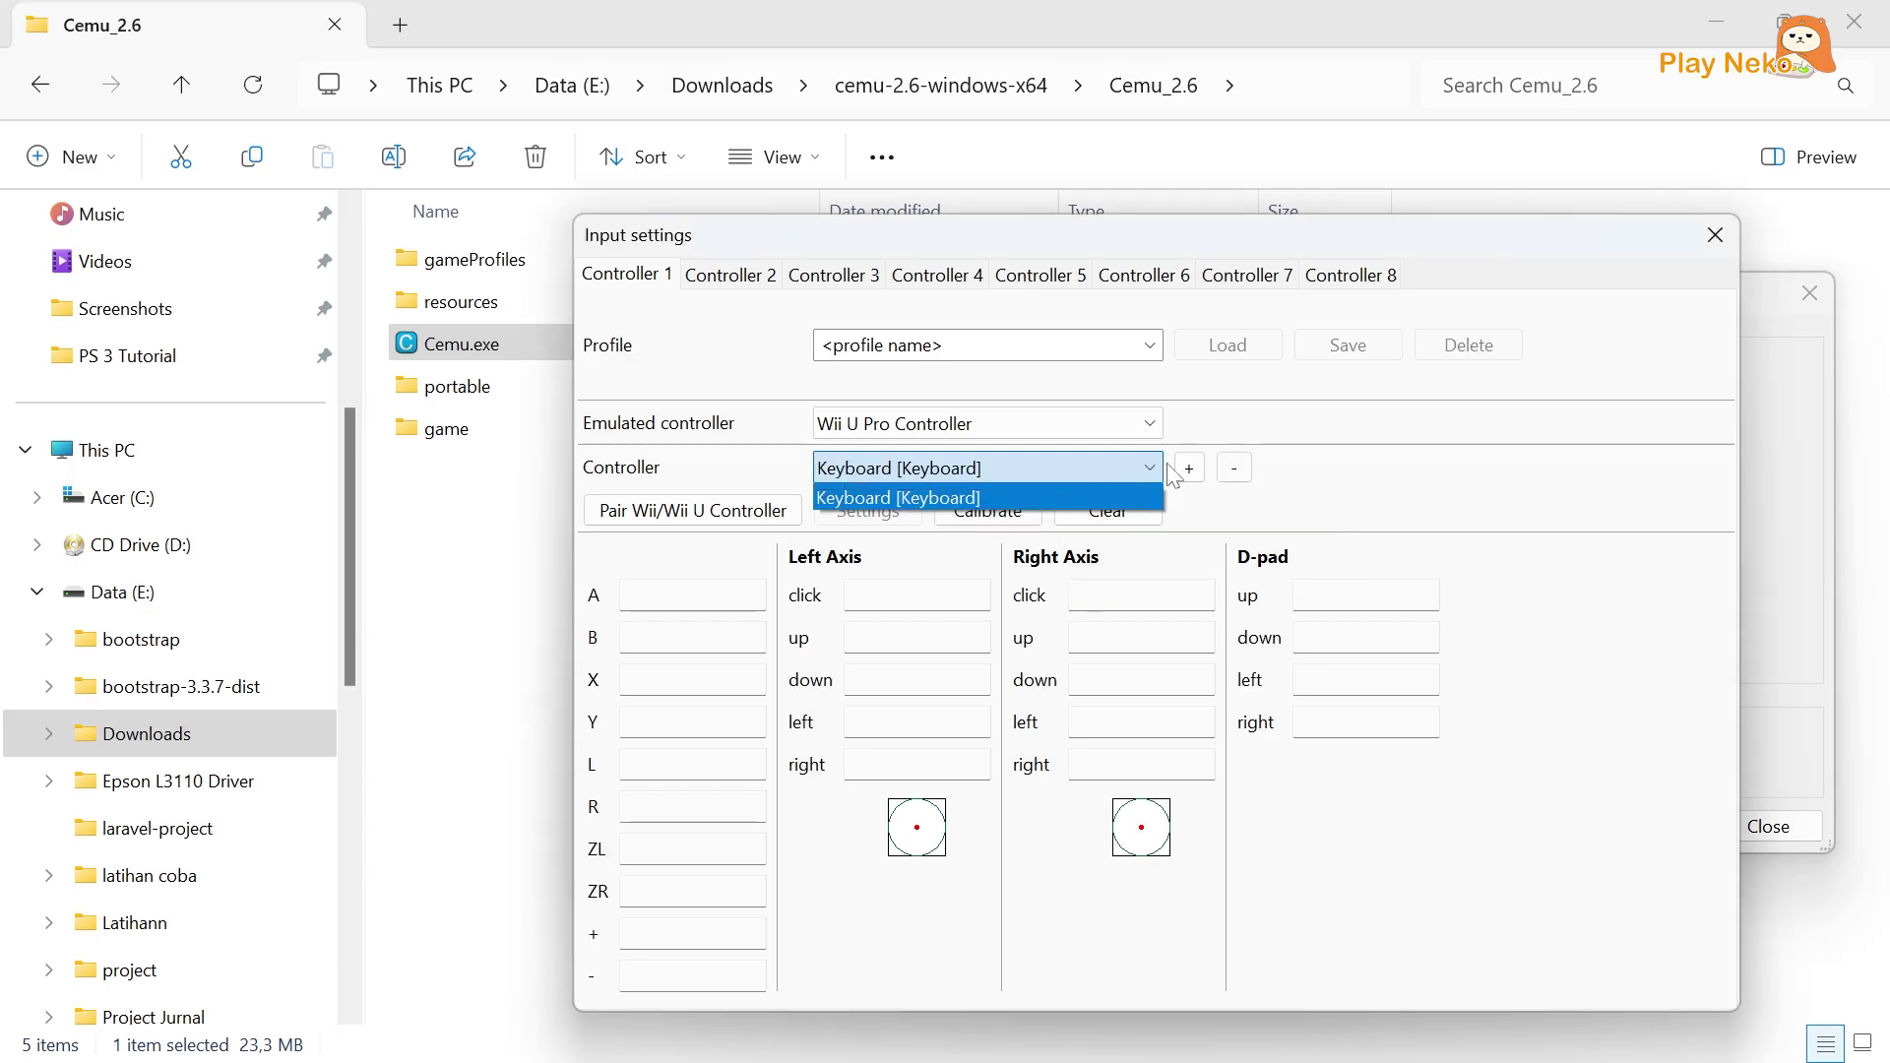
{"action": "left_click", "coordinate": [1307, 477]}
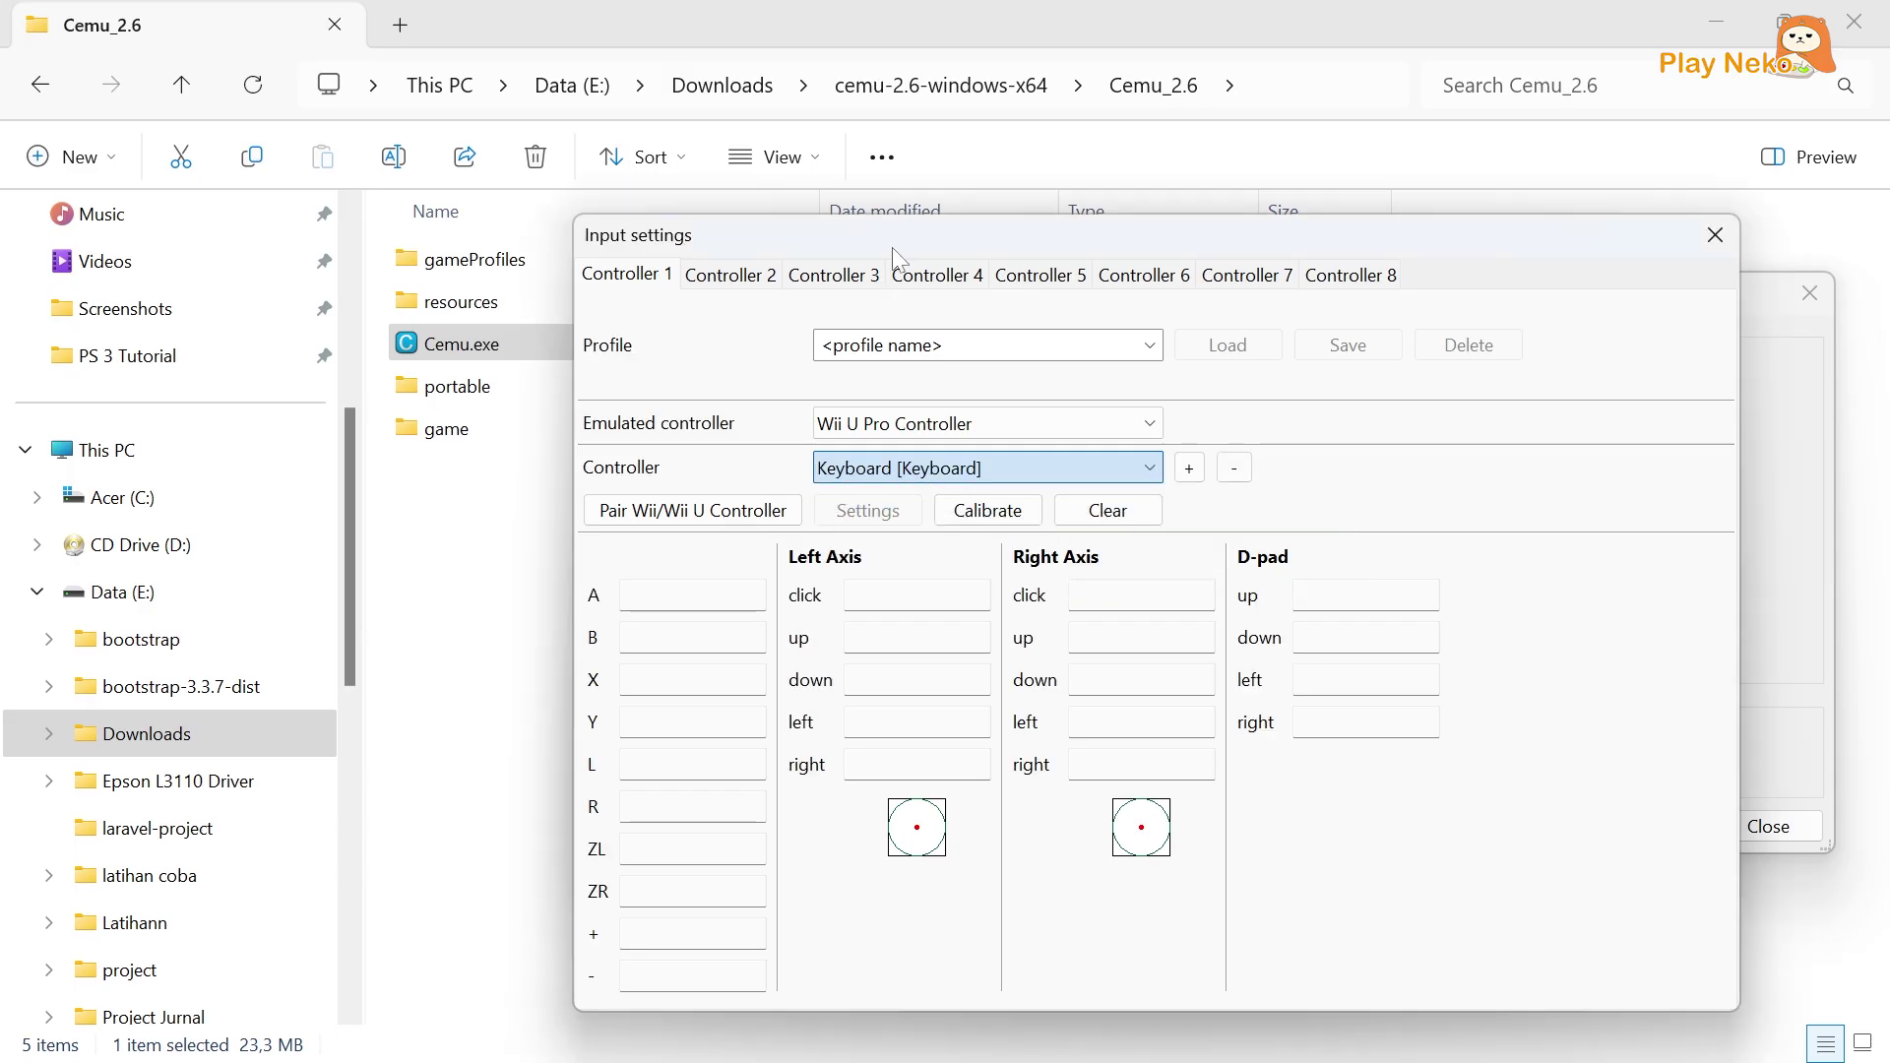
Map buttons A/B/X/Y to I/J/K/L, L/R to Q/E, left axis to W/S/A/D, right axis to the arrows, D-pad to T/G/F/H, and +/- to Enter/Space.
{"action": "left_click_drag", "start_coordinate": [895, 244], "coordinate": [813, 144]}
{"action": "left_click", "coordinate": [594, 494]}
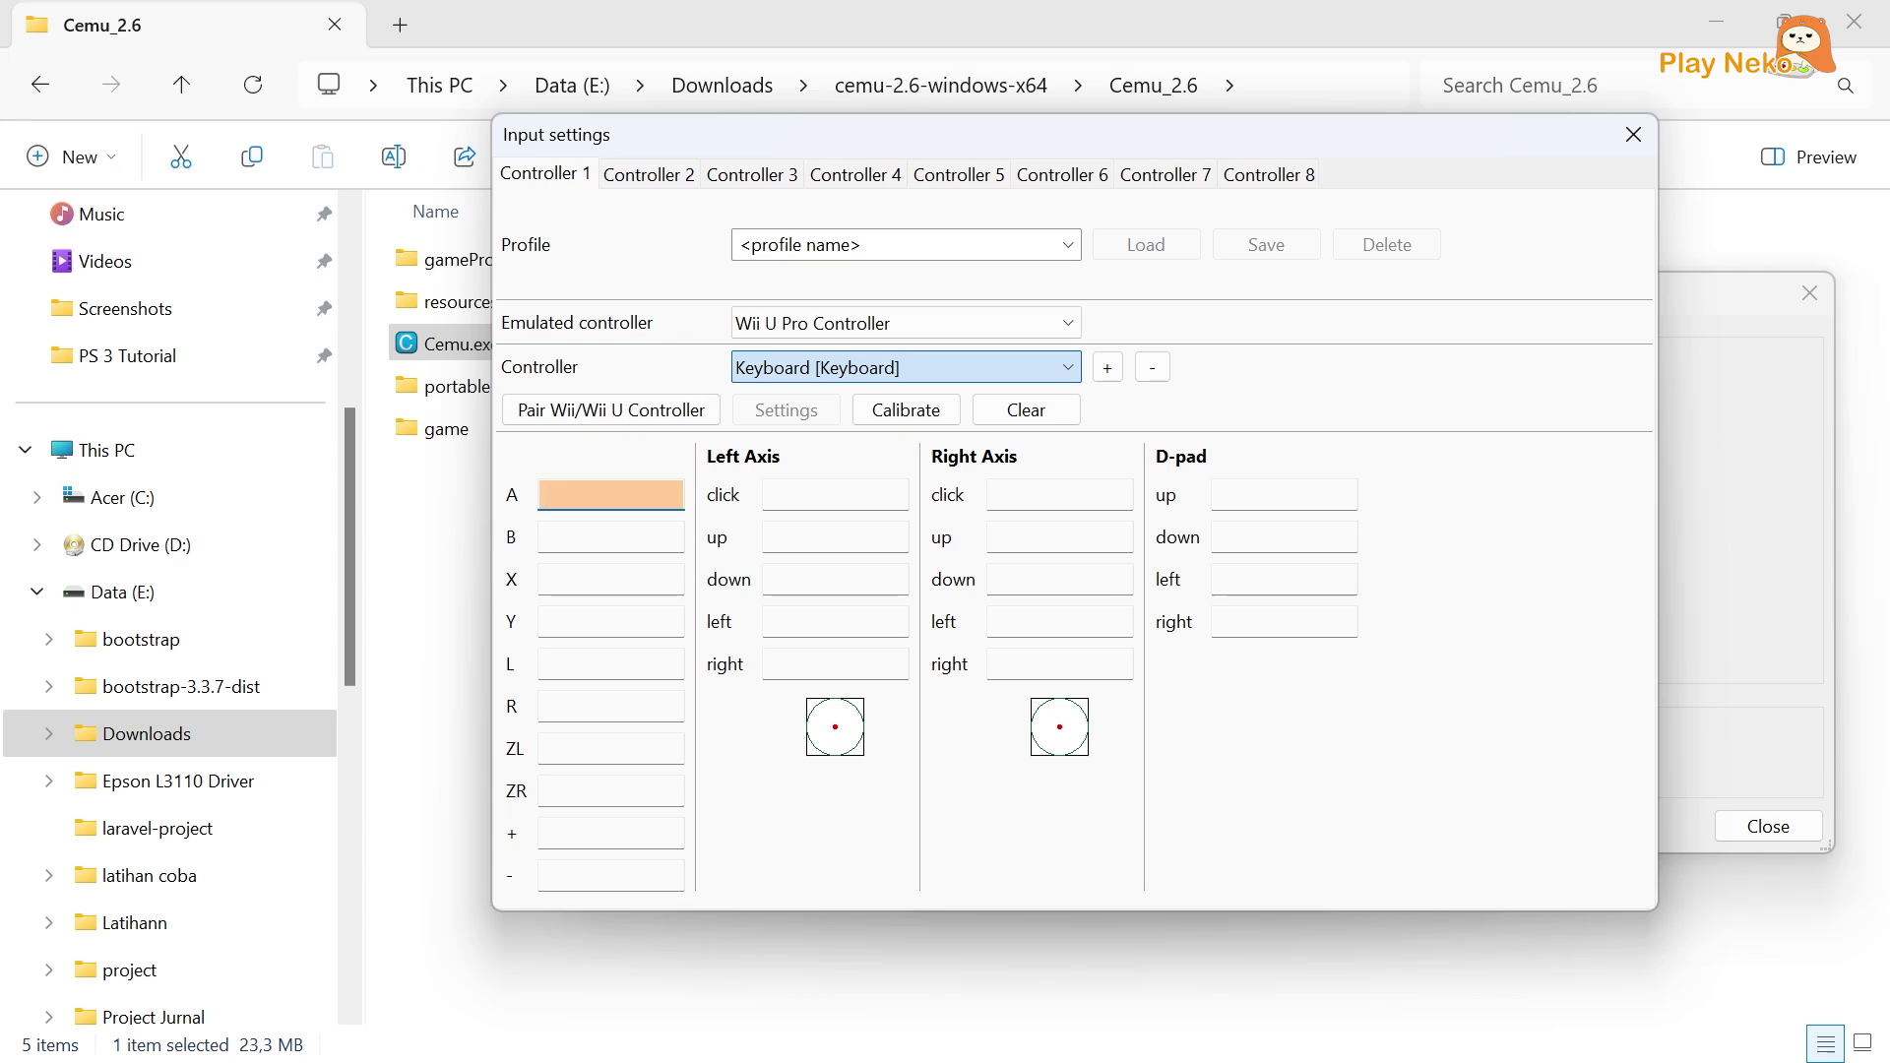
{"action": "key", "text": "l"}
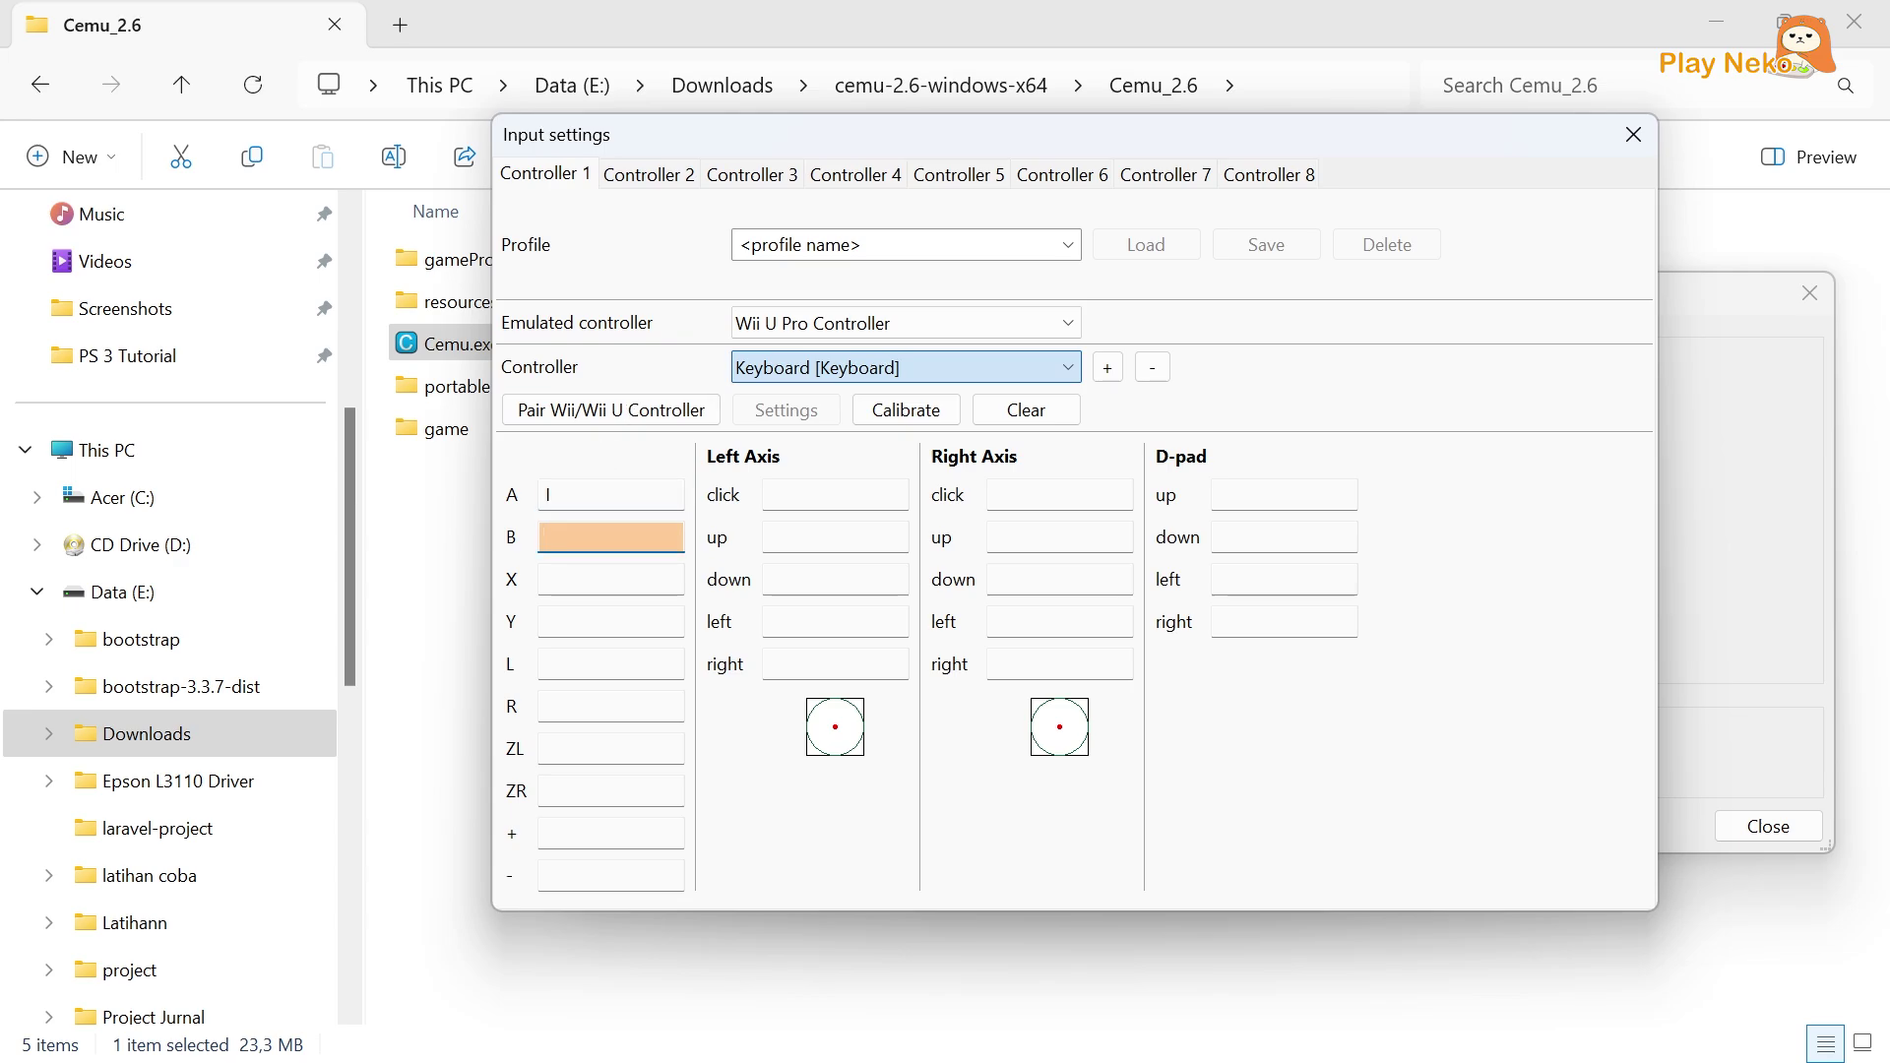
{"action": "key", "text": "j"}
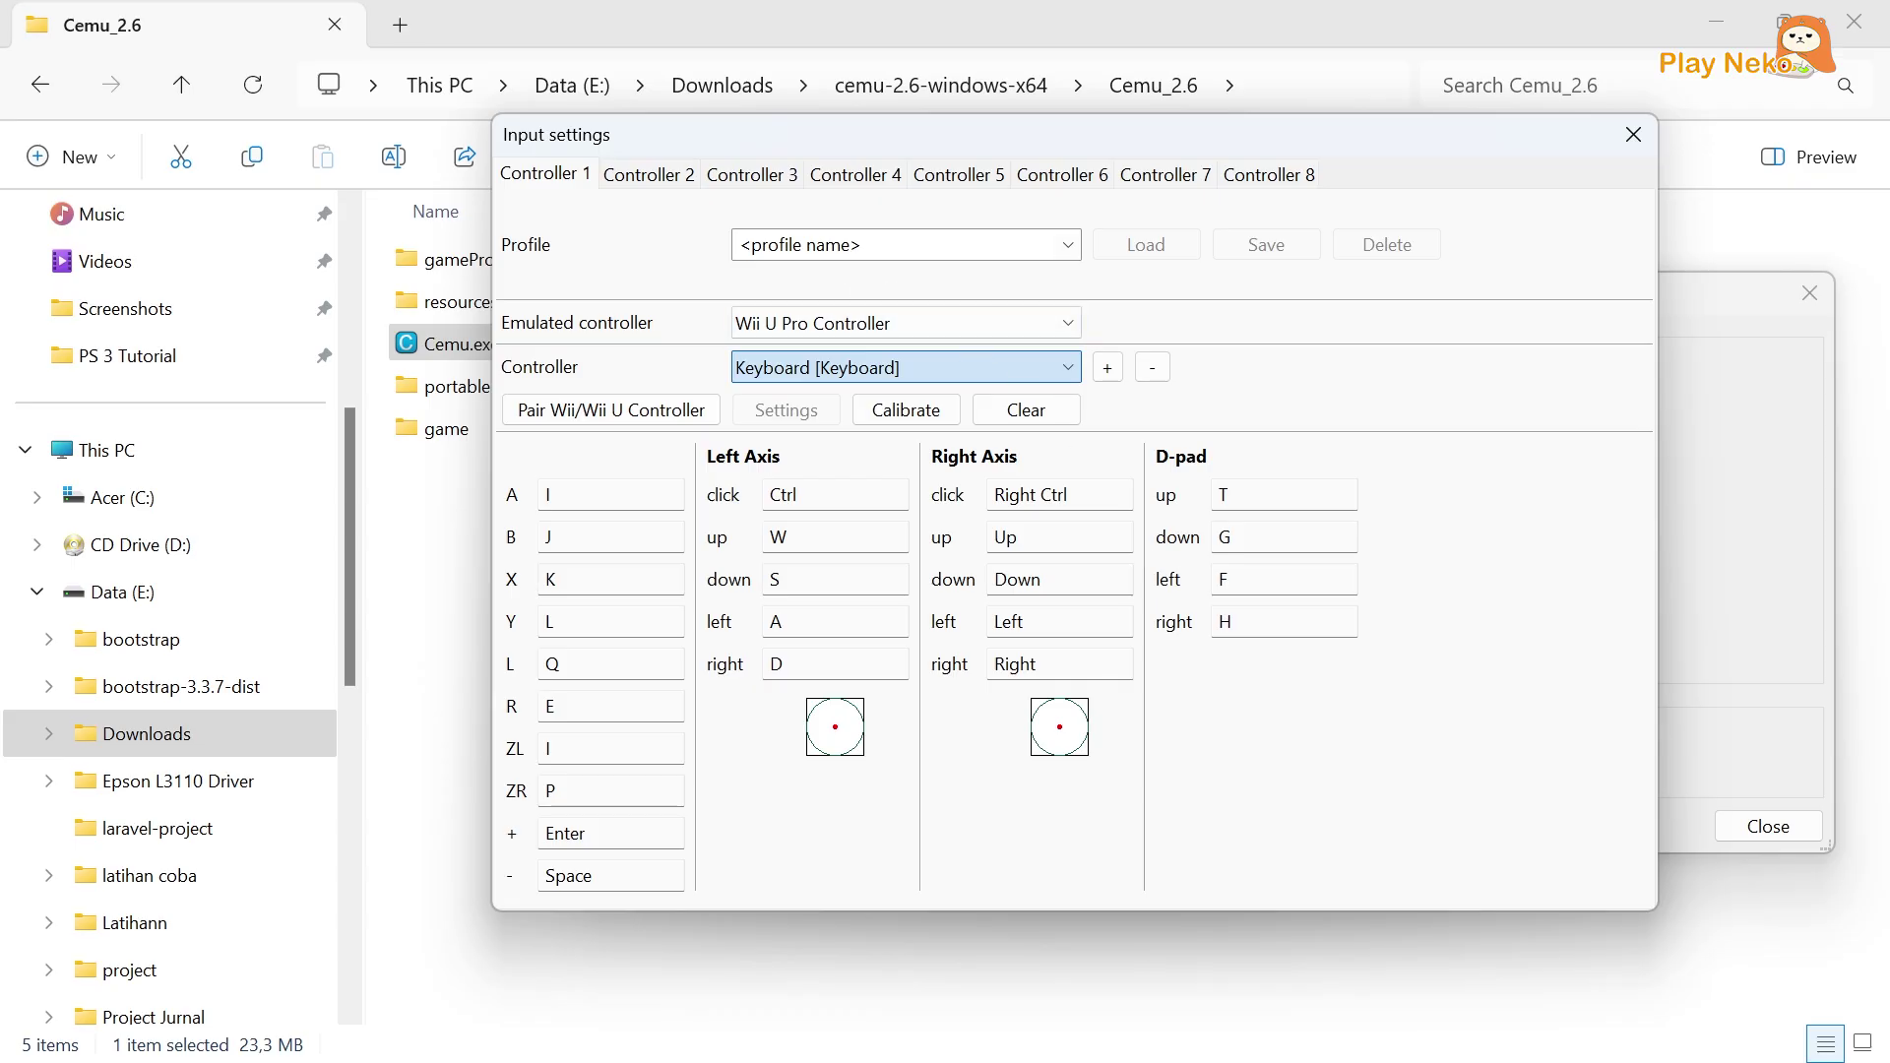
Save the controller mapping as profile 1, then close the input settings and finish the setup assistant.
{"action": "left_click", "coordinate": [822, 246]}
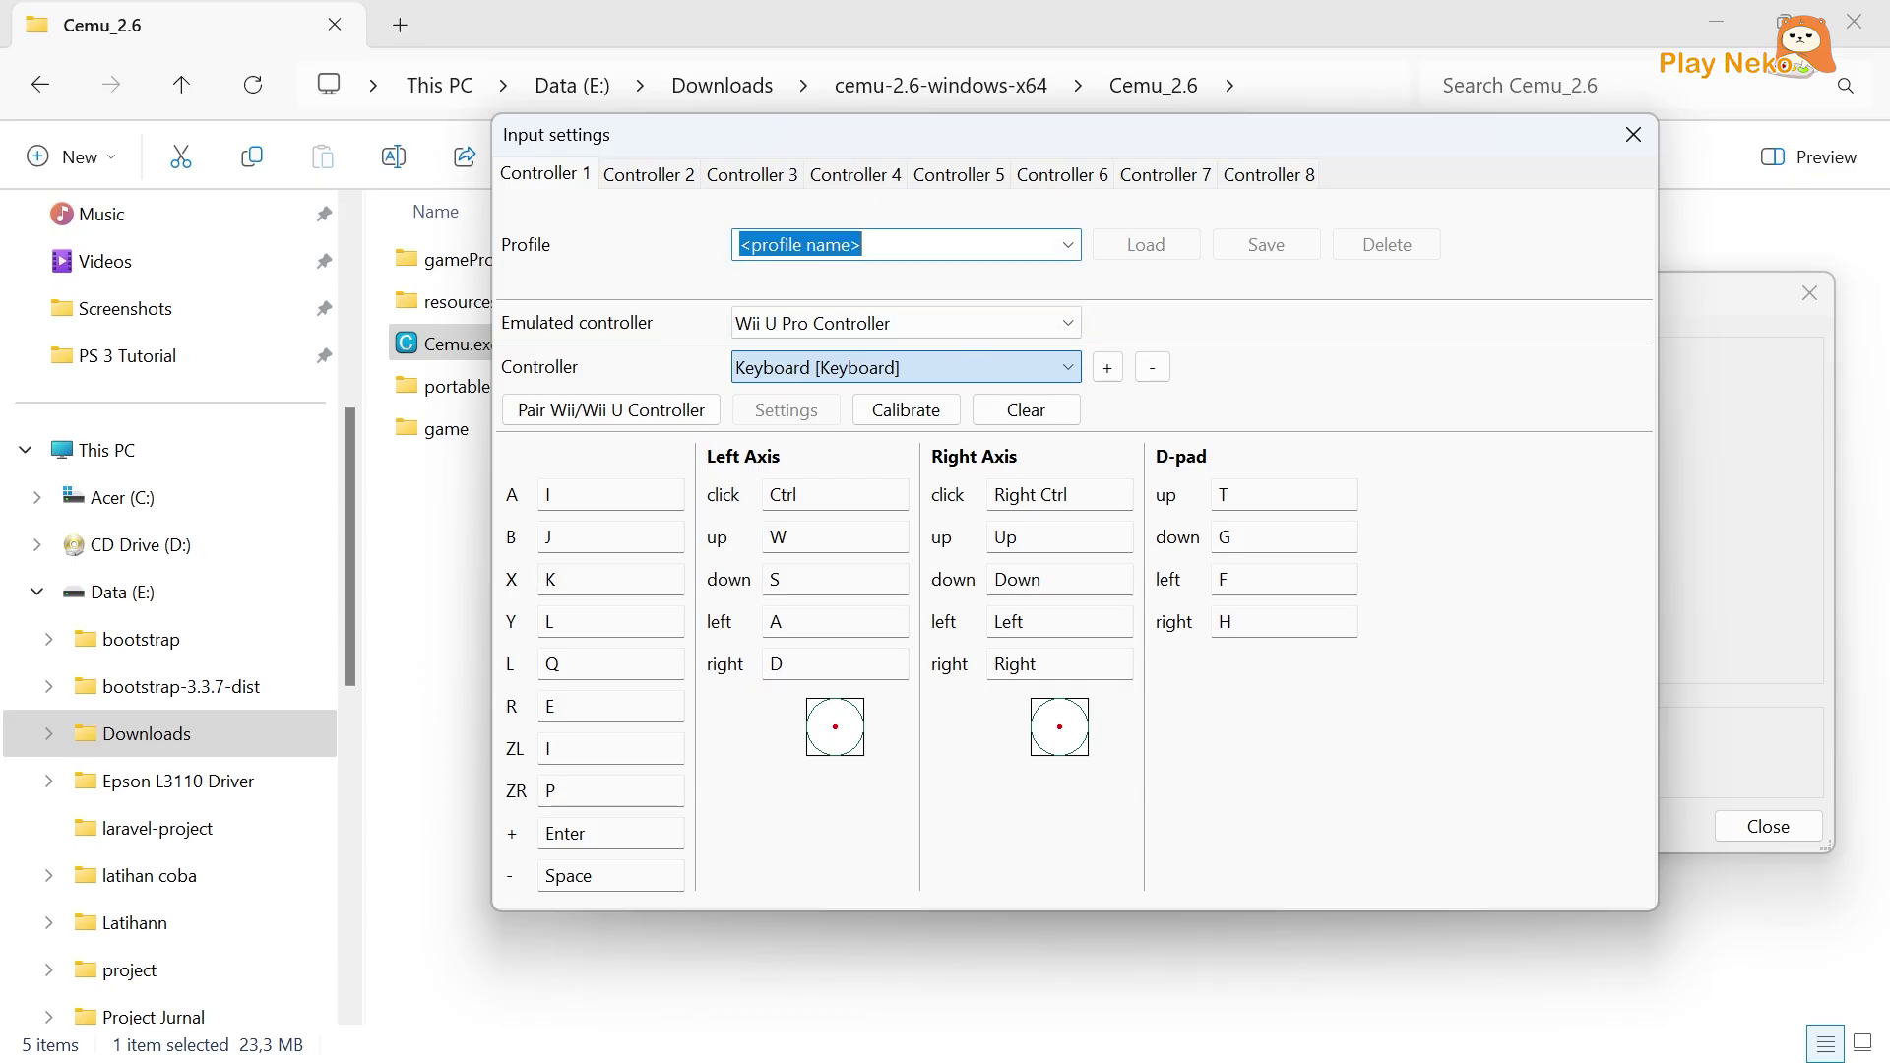
{"action": "type", "text": "1"}
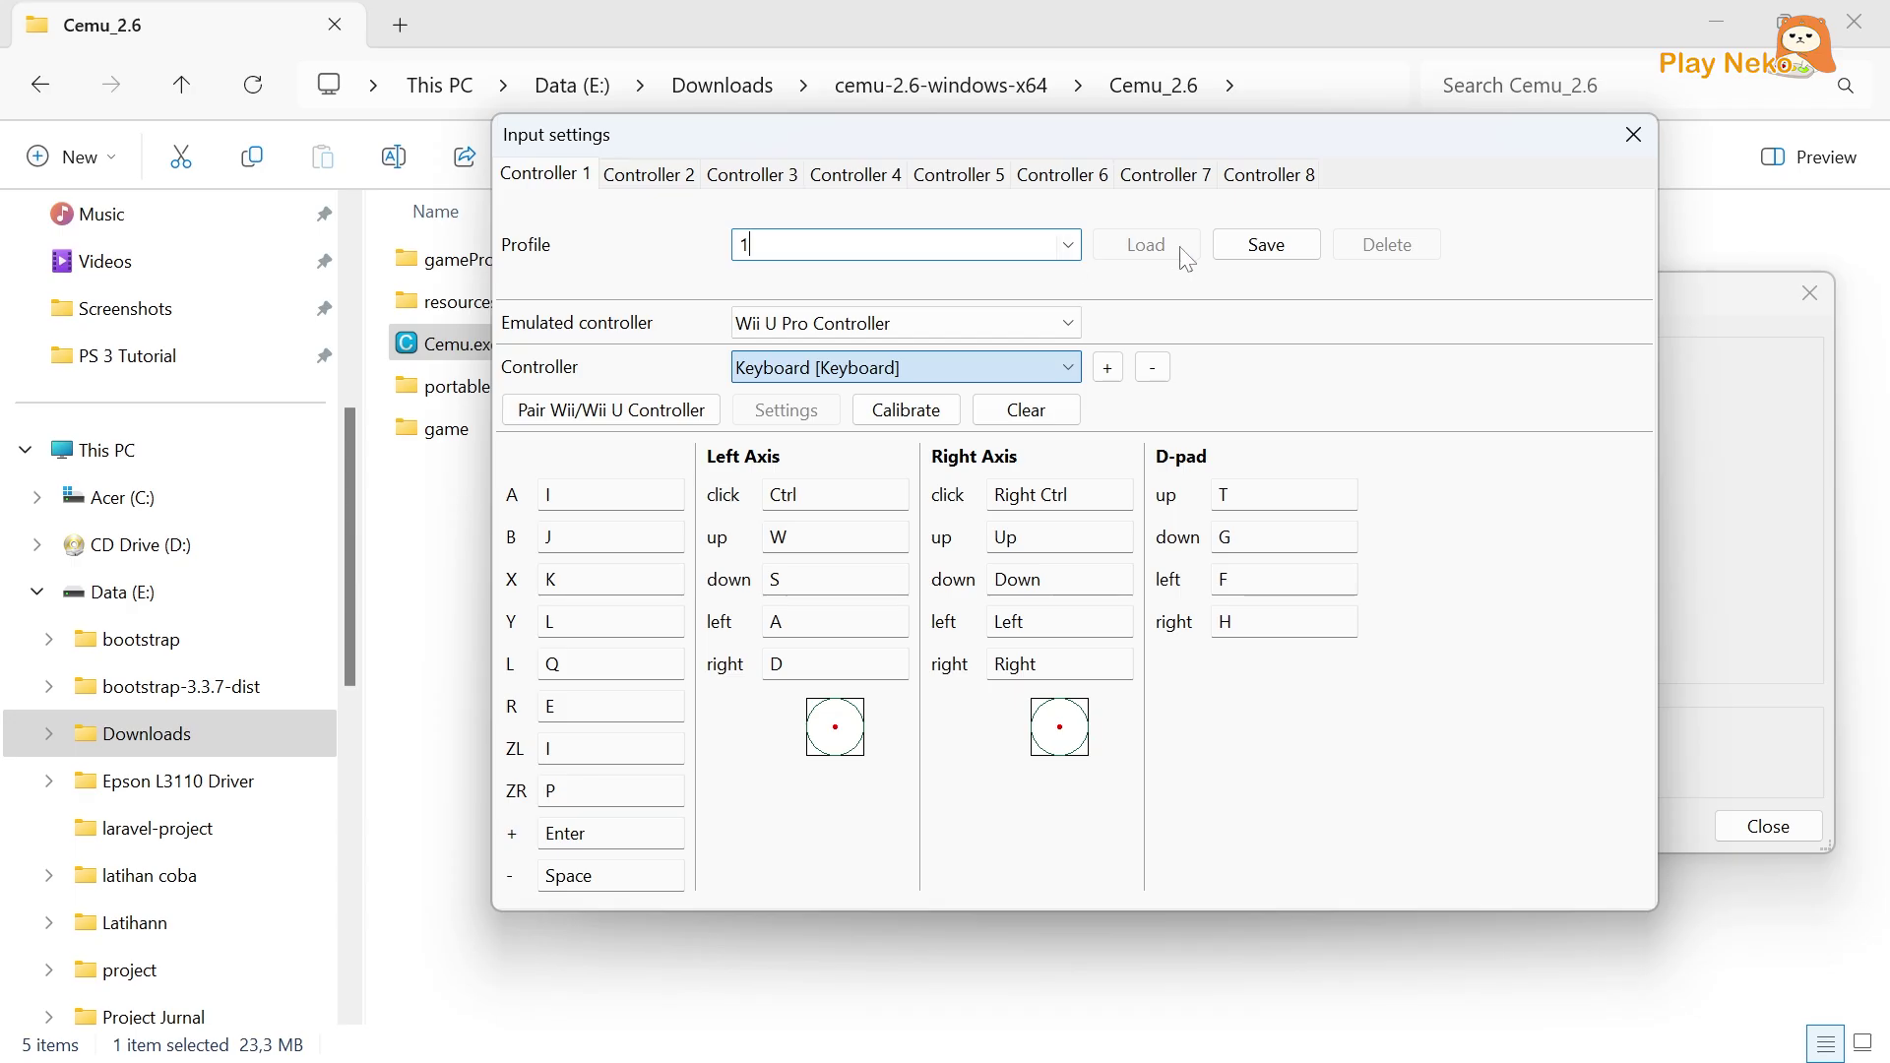
{"action": "left_click", "coordinate": [1260, 256]}
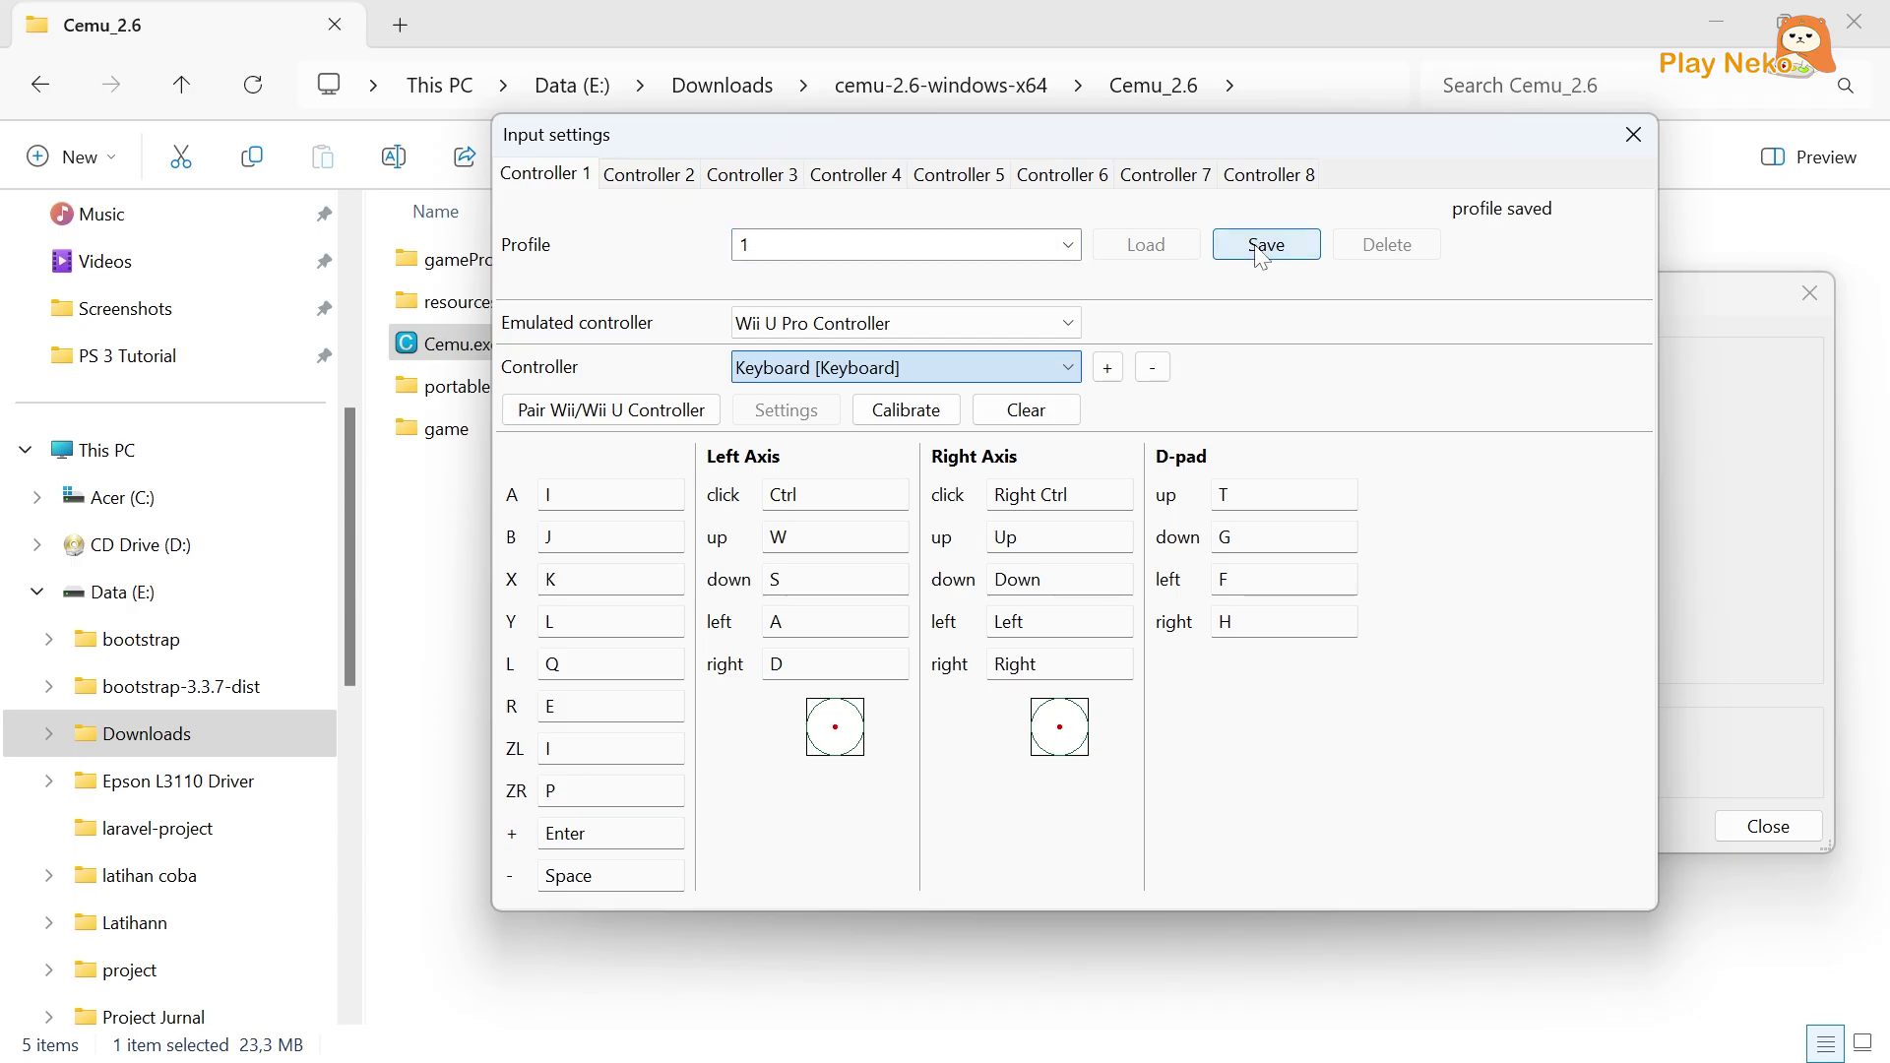
{"action": "left_click", "coordinate": [1625, 140]}
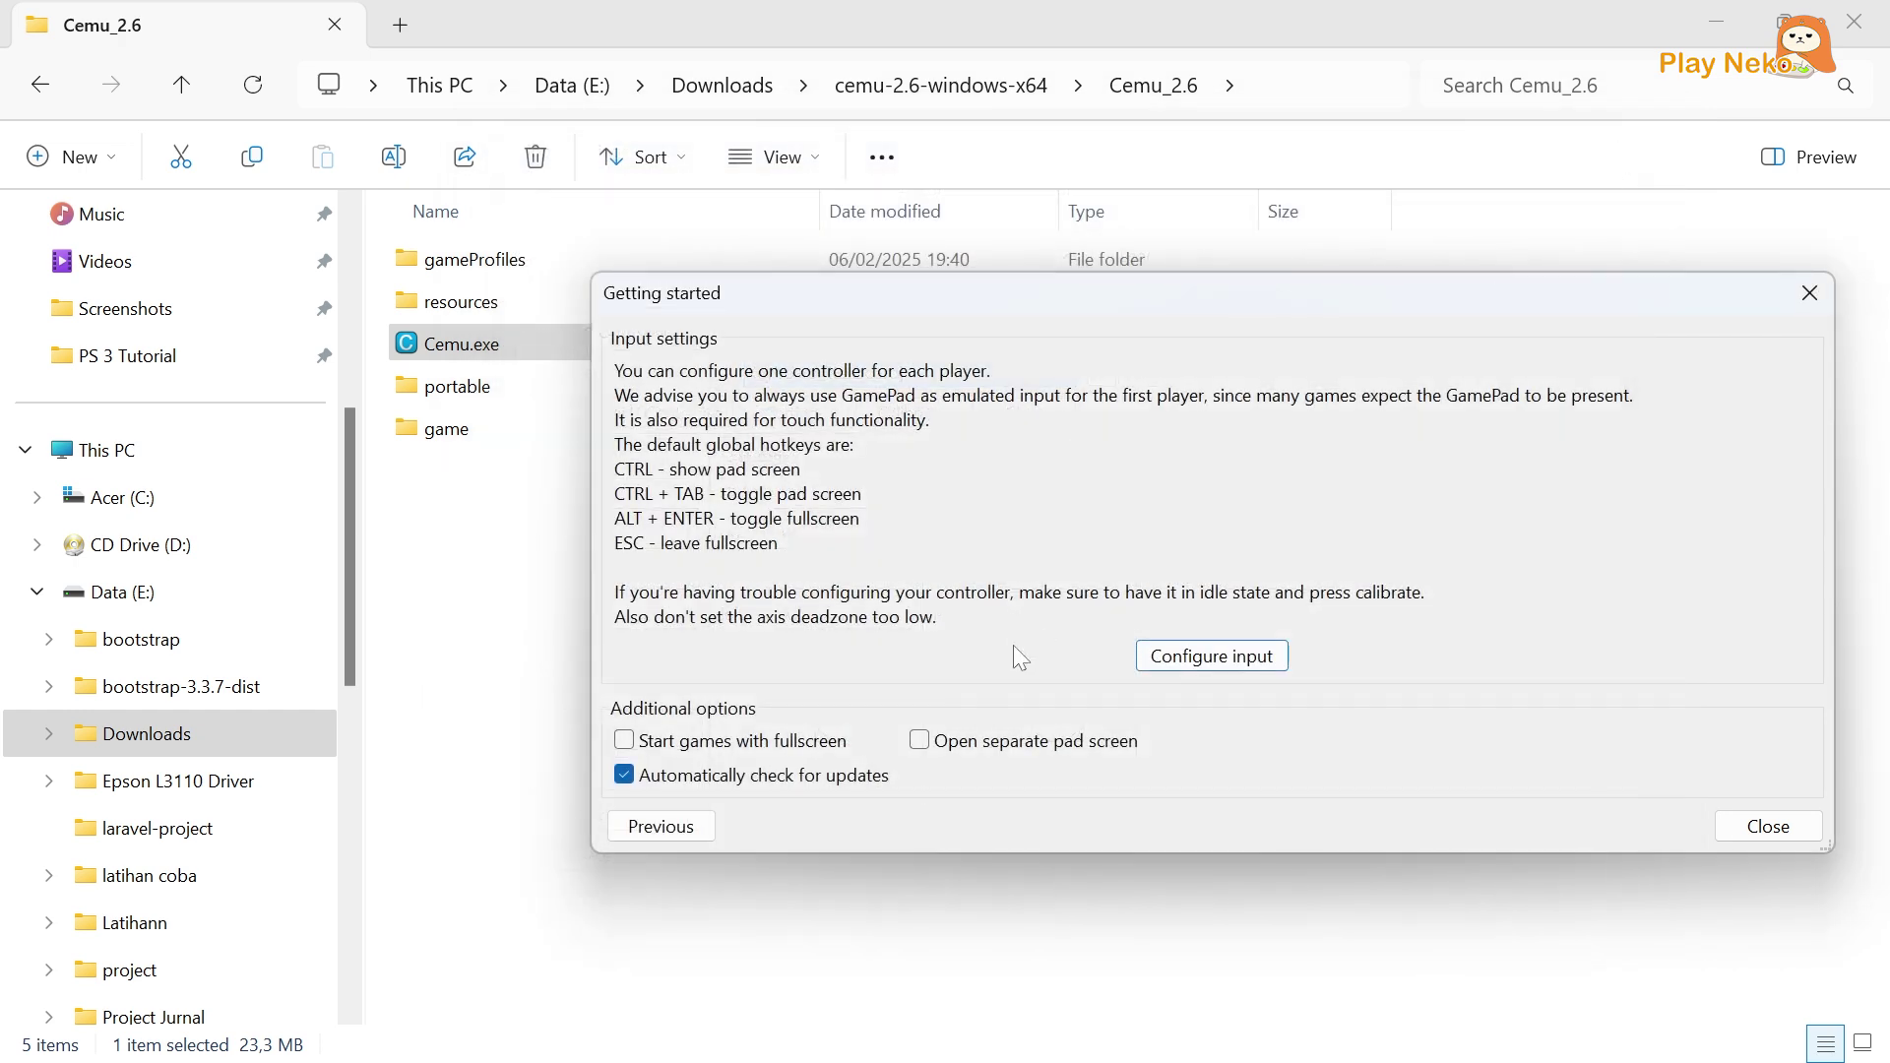
{"action": "left_click", "coordinate": [1742, 825]}
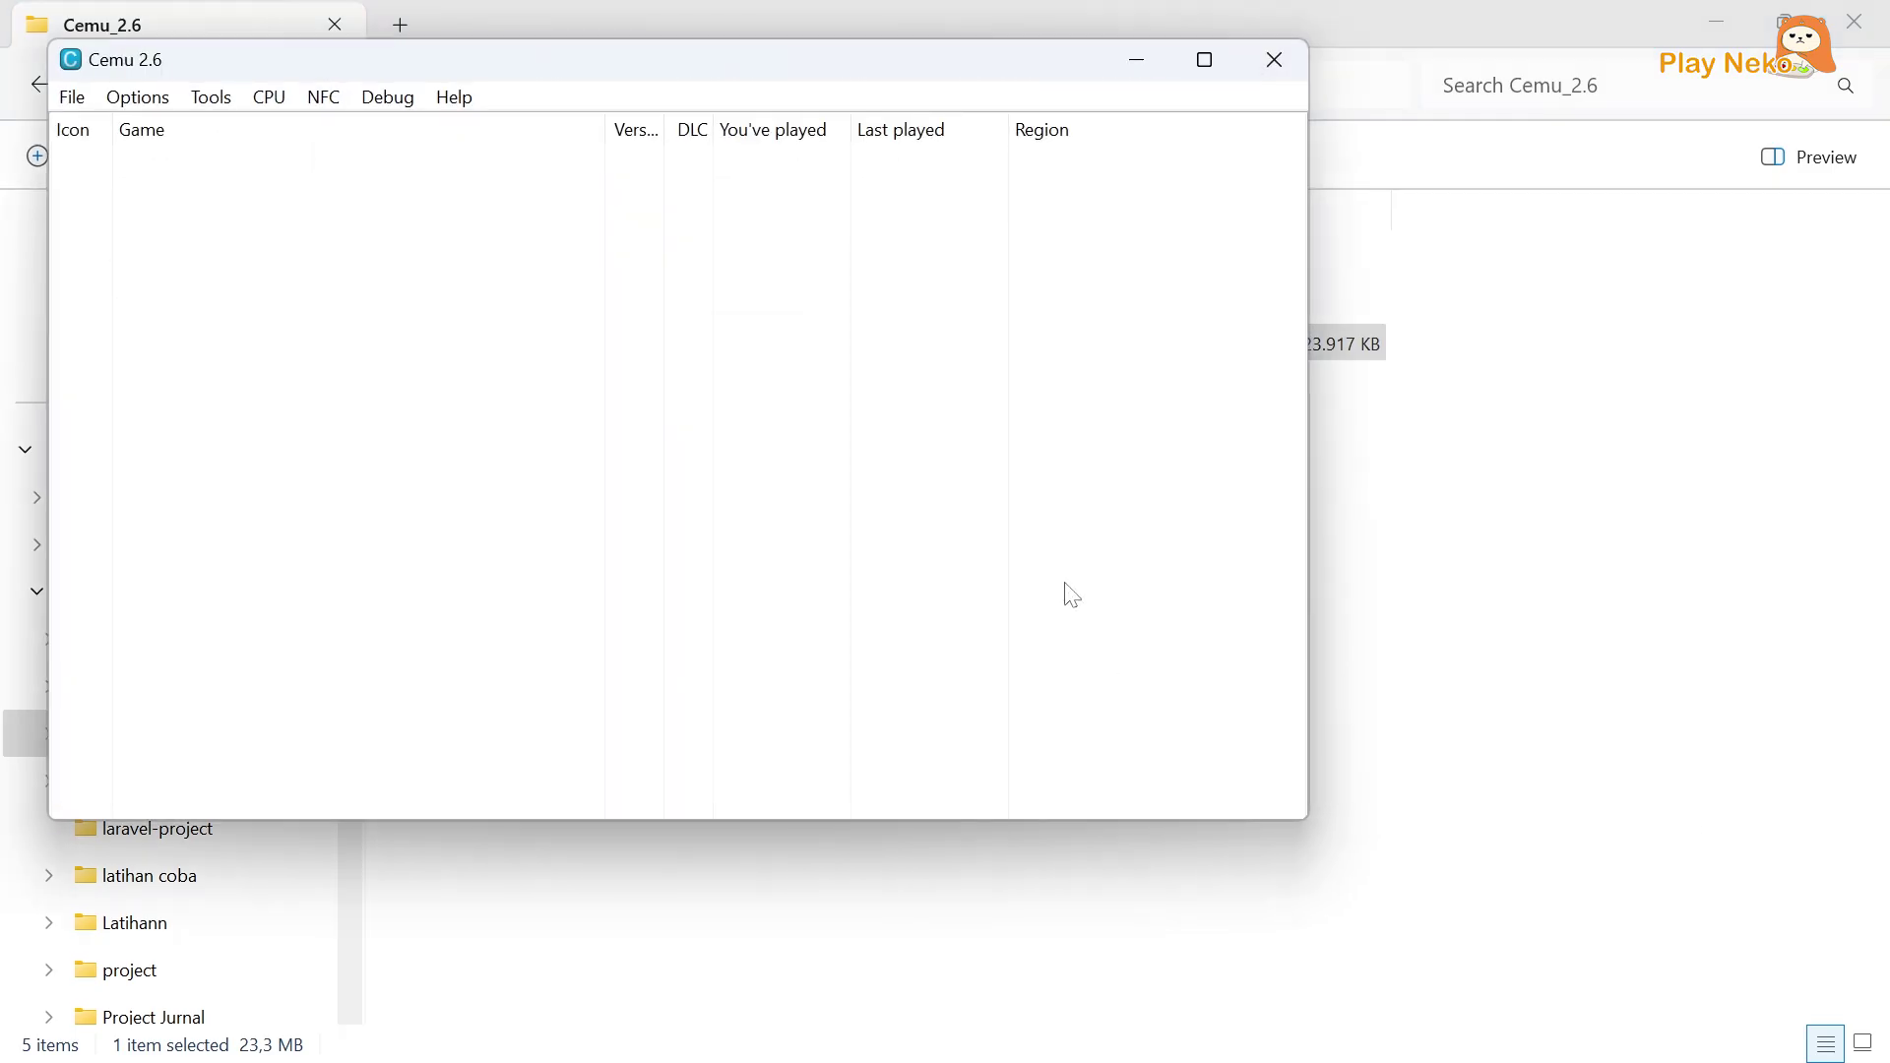
Maximize the Cemu window and add the game folder inside Cemu_2.6 as another game path in the general settings.
{"action": "left_click_drag", "start_coordinate": [824, 78], "coordinate": [945, 13]}
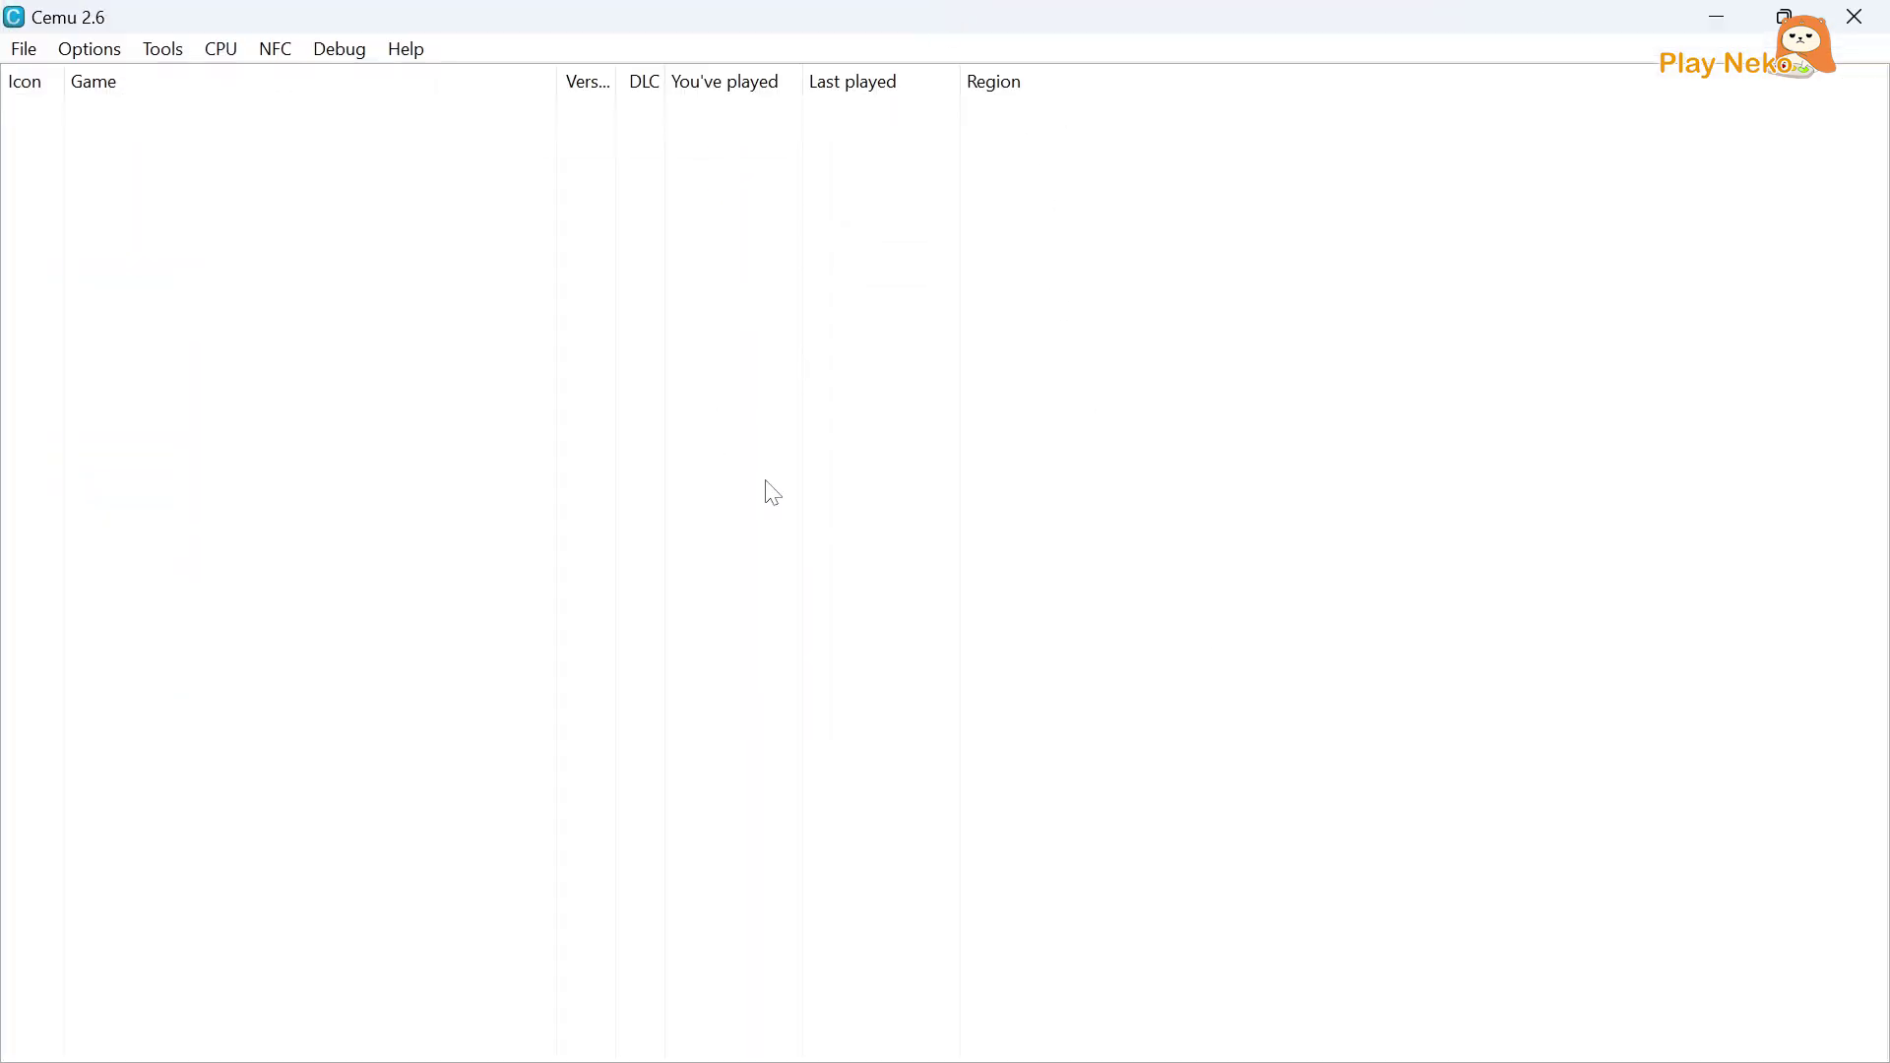
{"action": "left_click", "coordinate": [90, 49]}
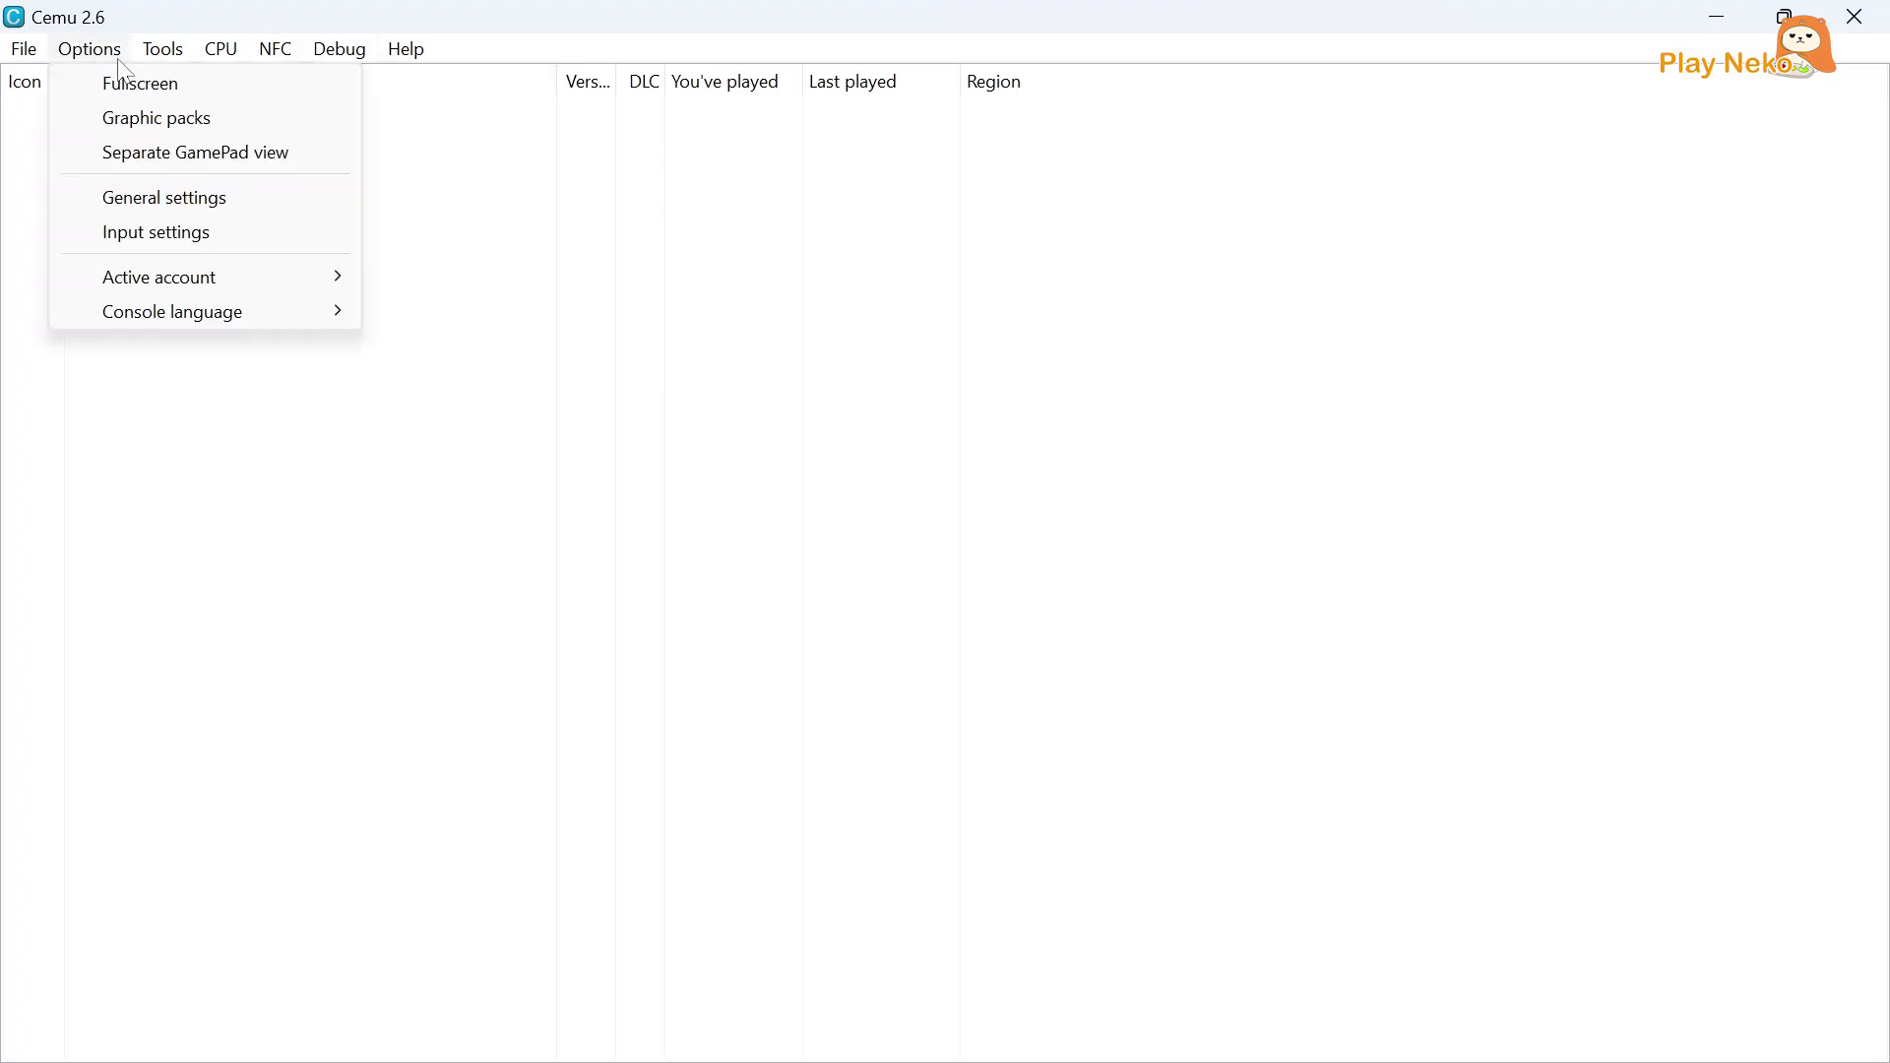
{"action": "left_click", "coordinate": [114, 203]}
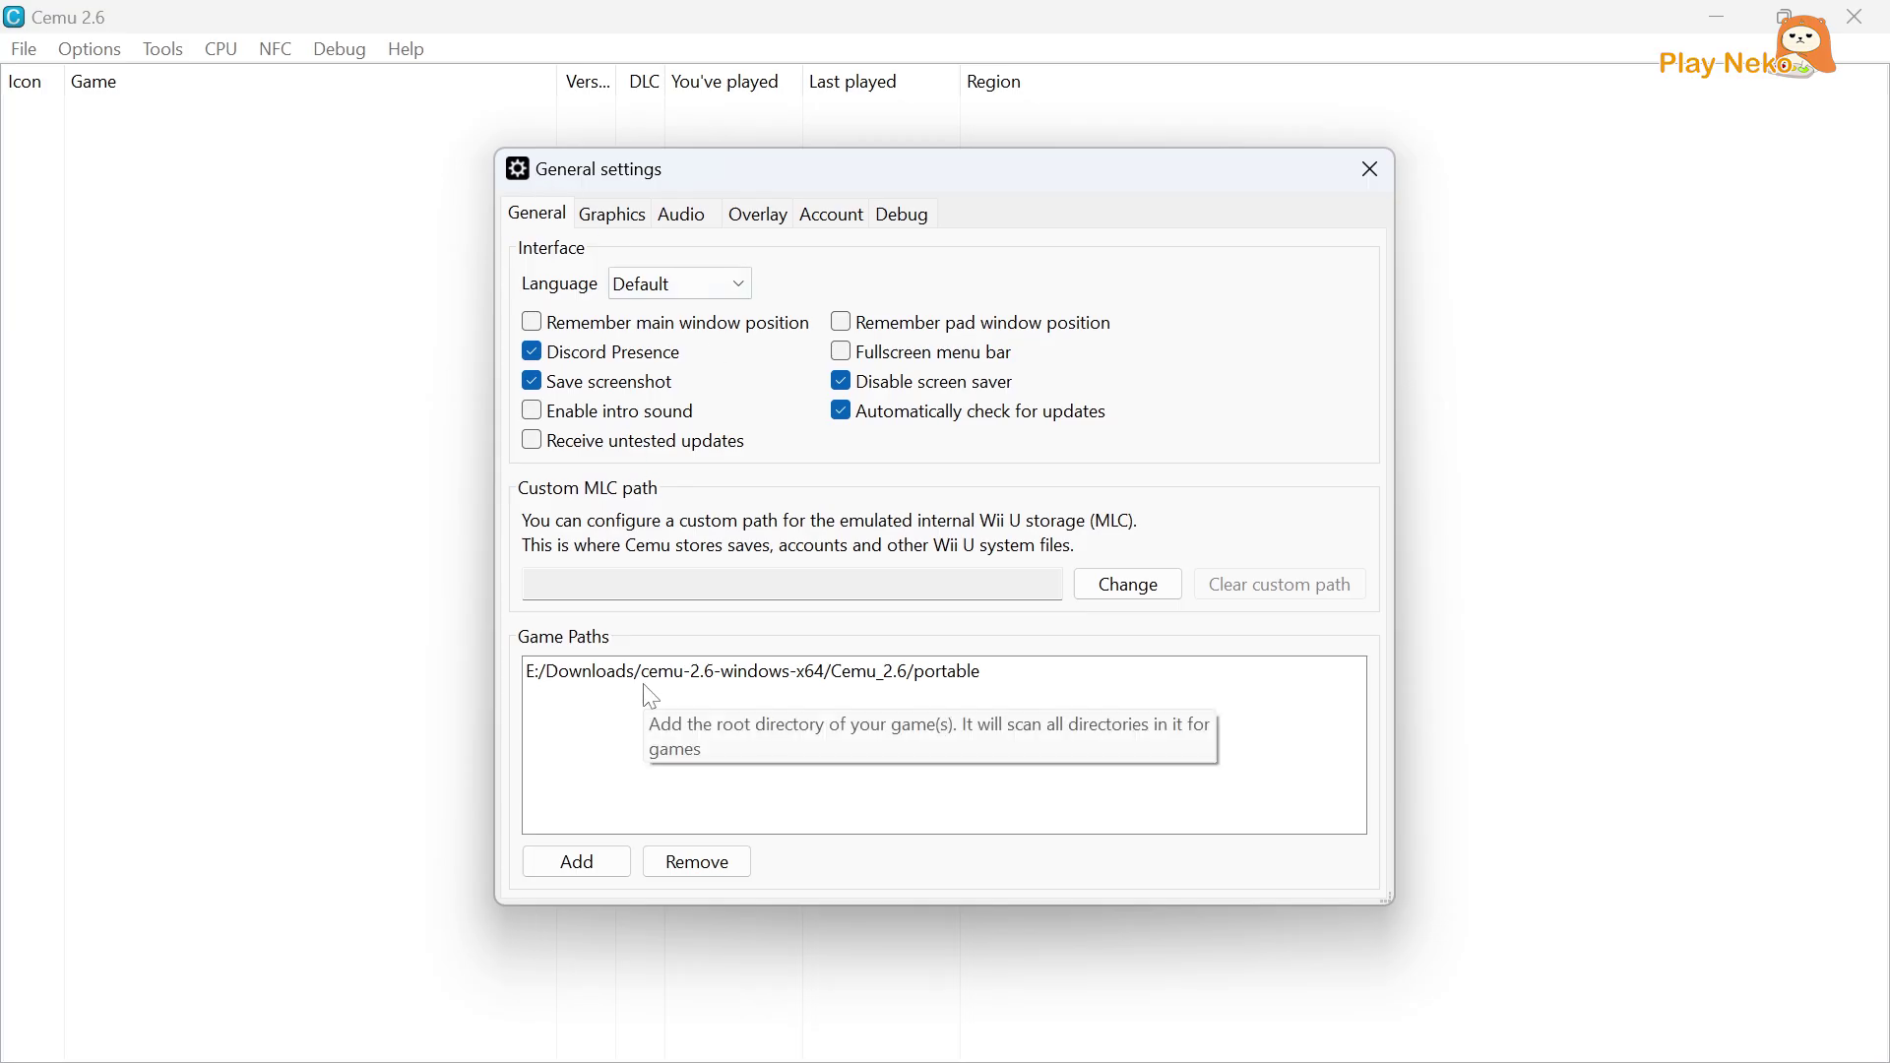
{"action": "left_click", "coordinate": [574, 864]}
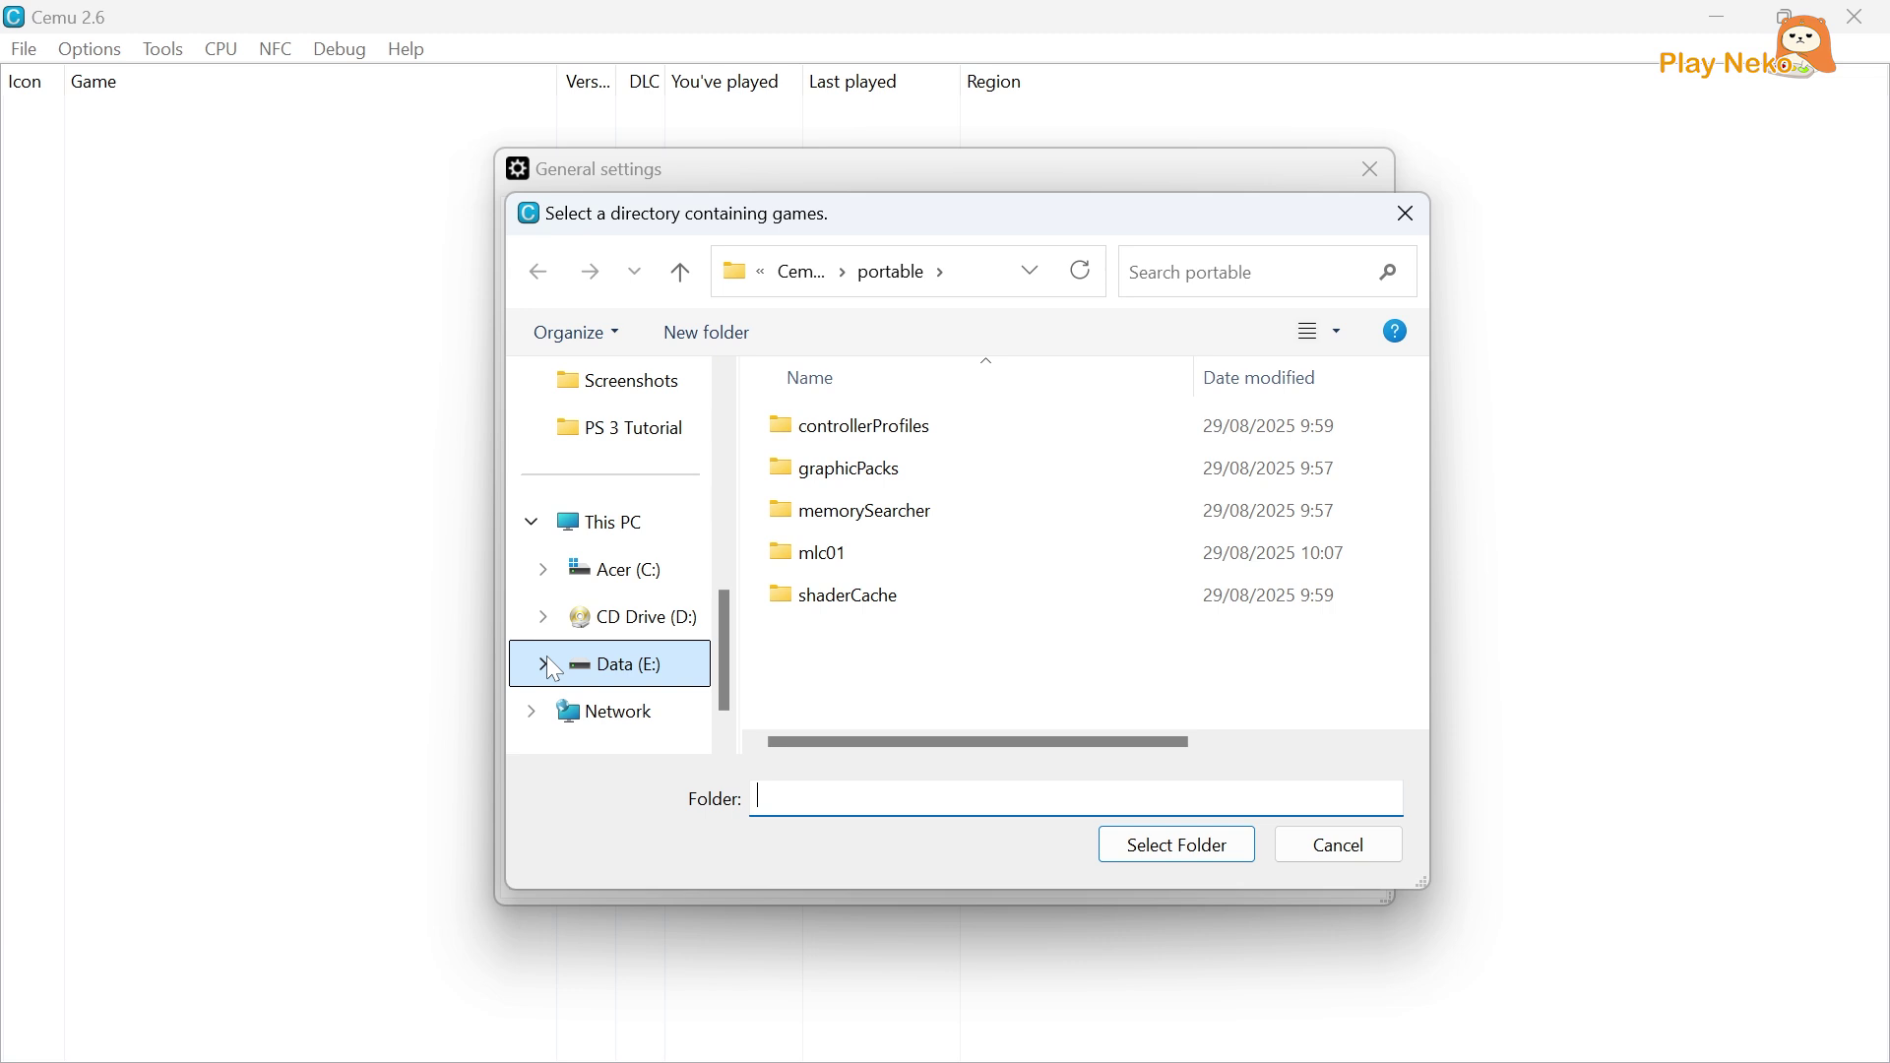
{"action": "left_click", "coordinate": [815, 283]}
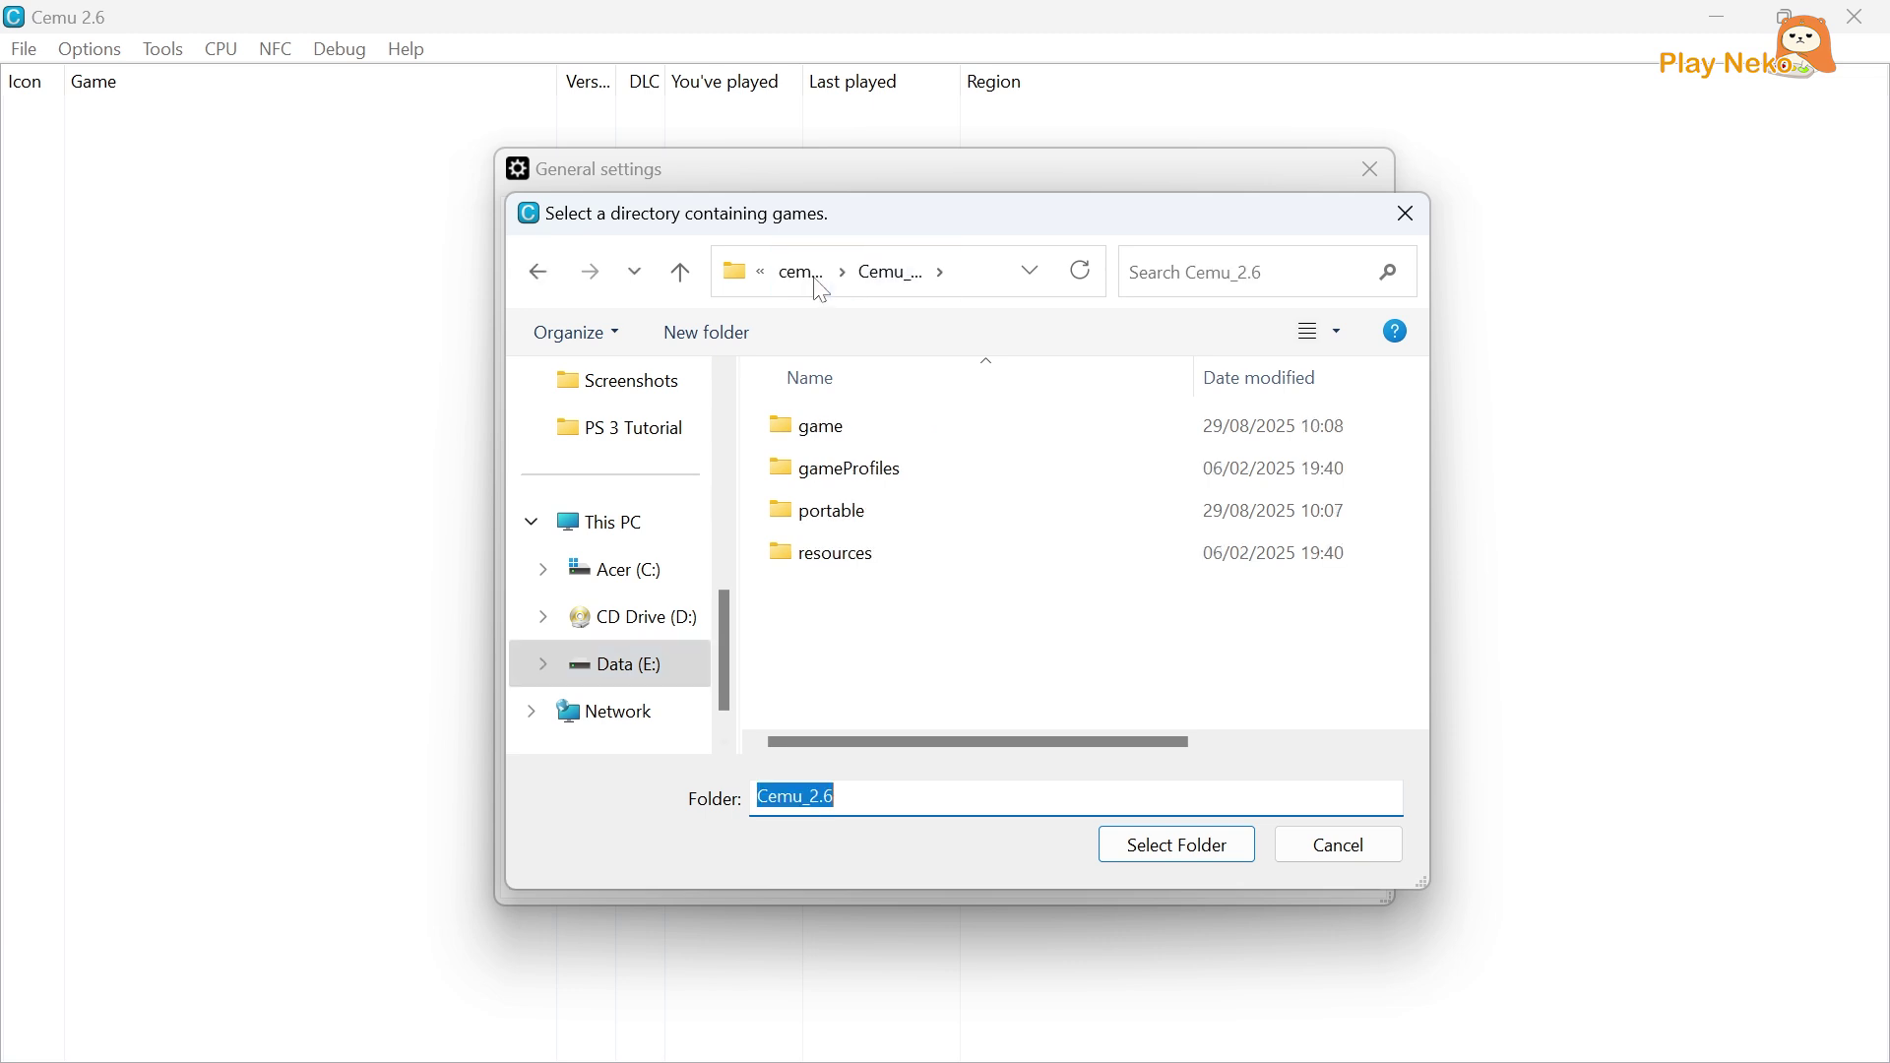
{"action": "left_click", "coordinate": [846, 425]}
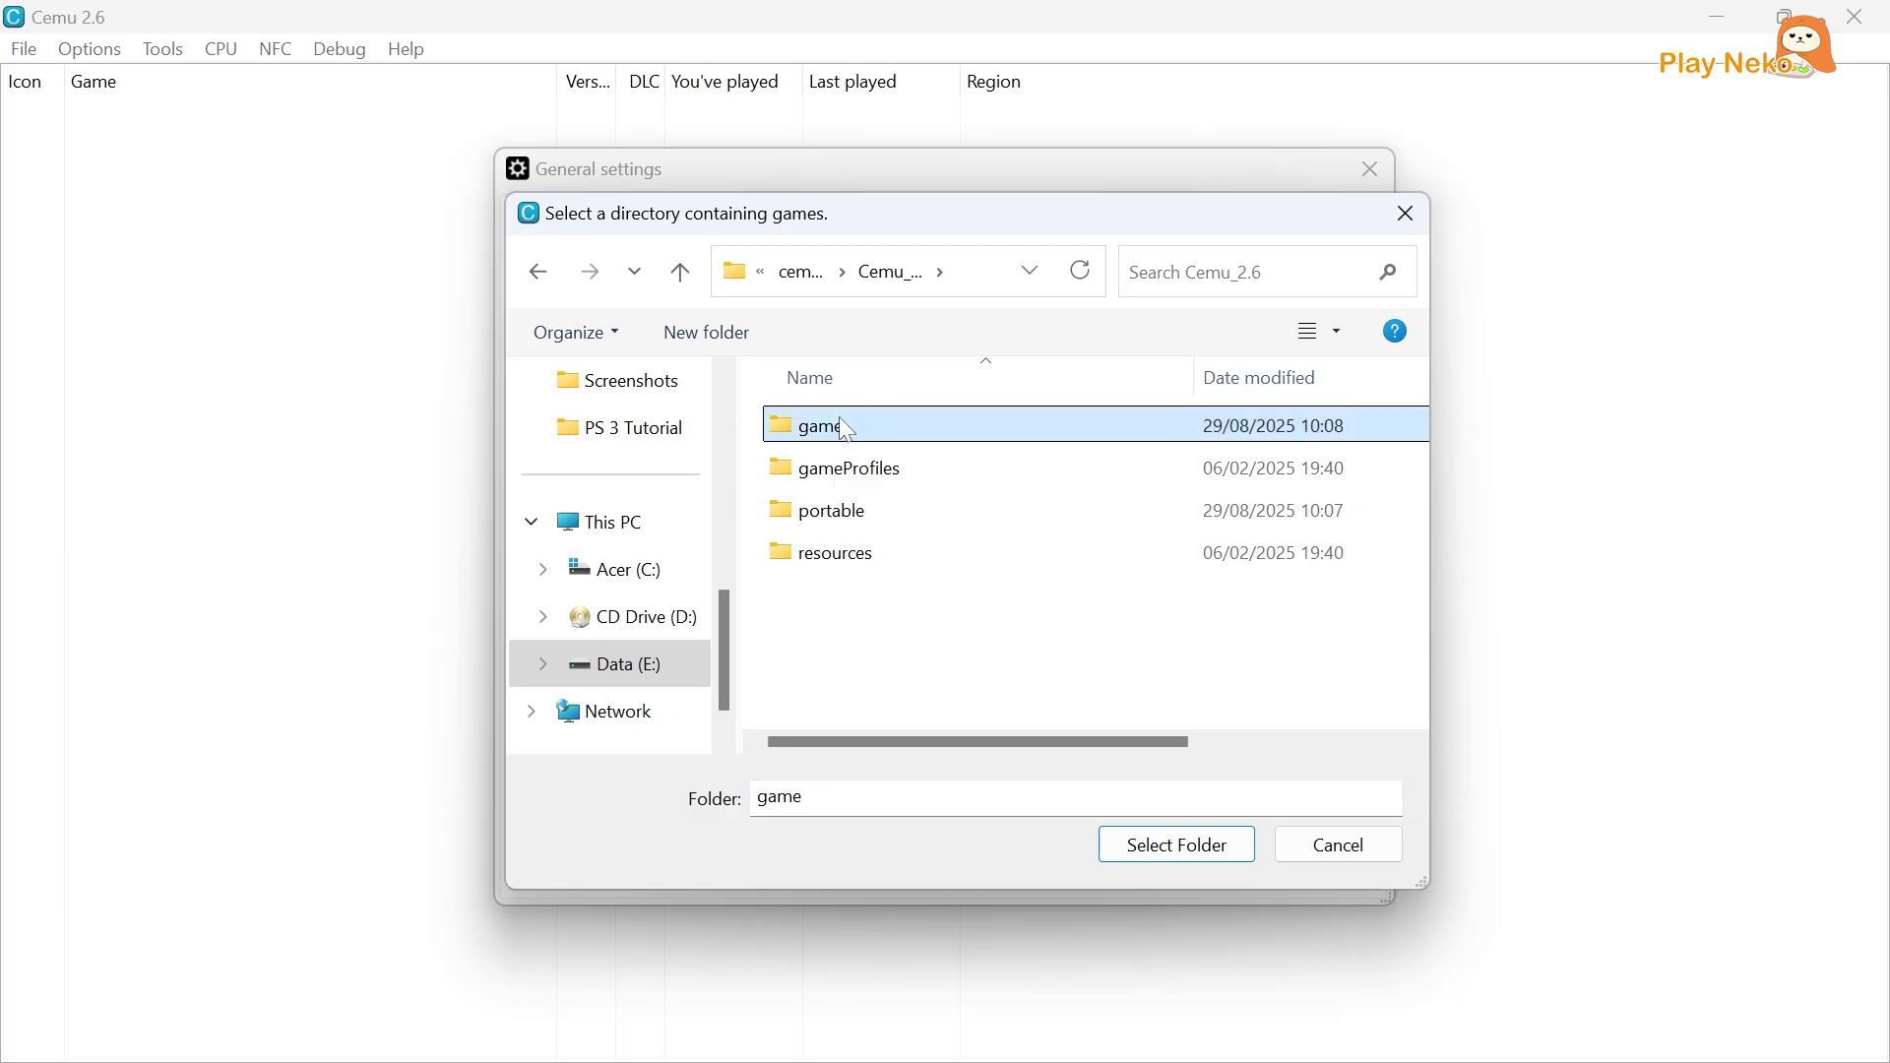
{"action": "left_click", "coordinate": [1171, 848]}
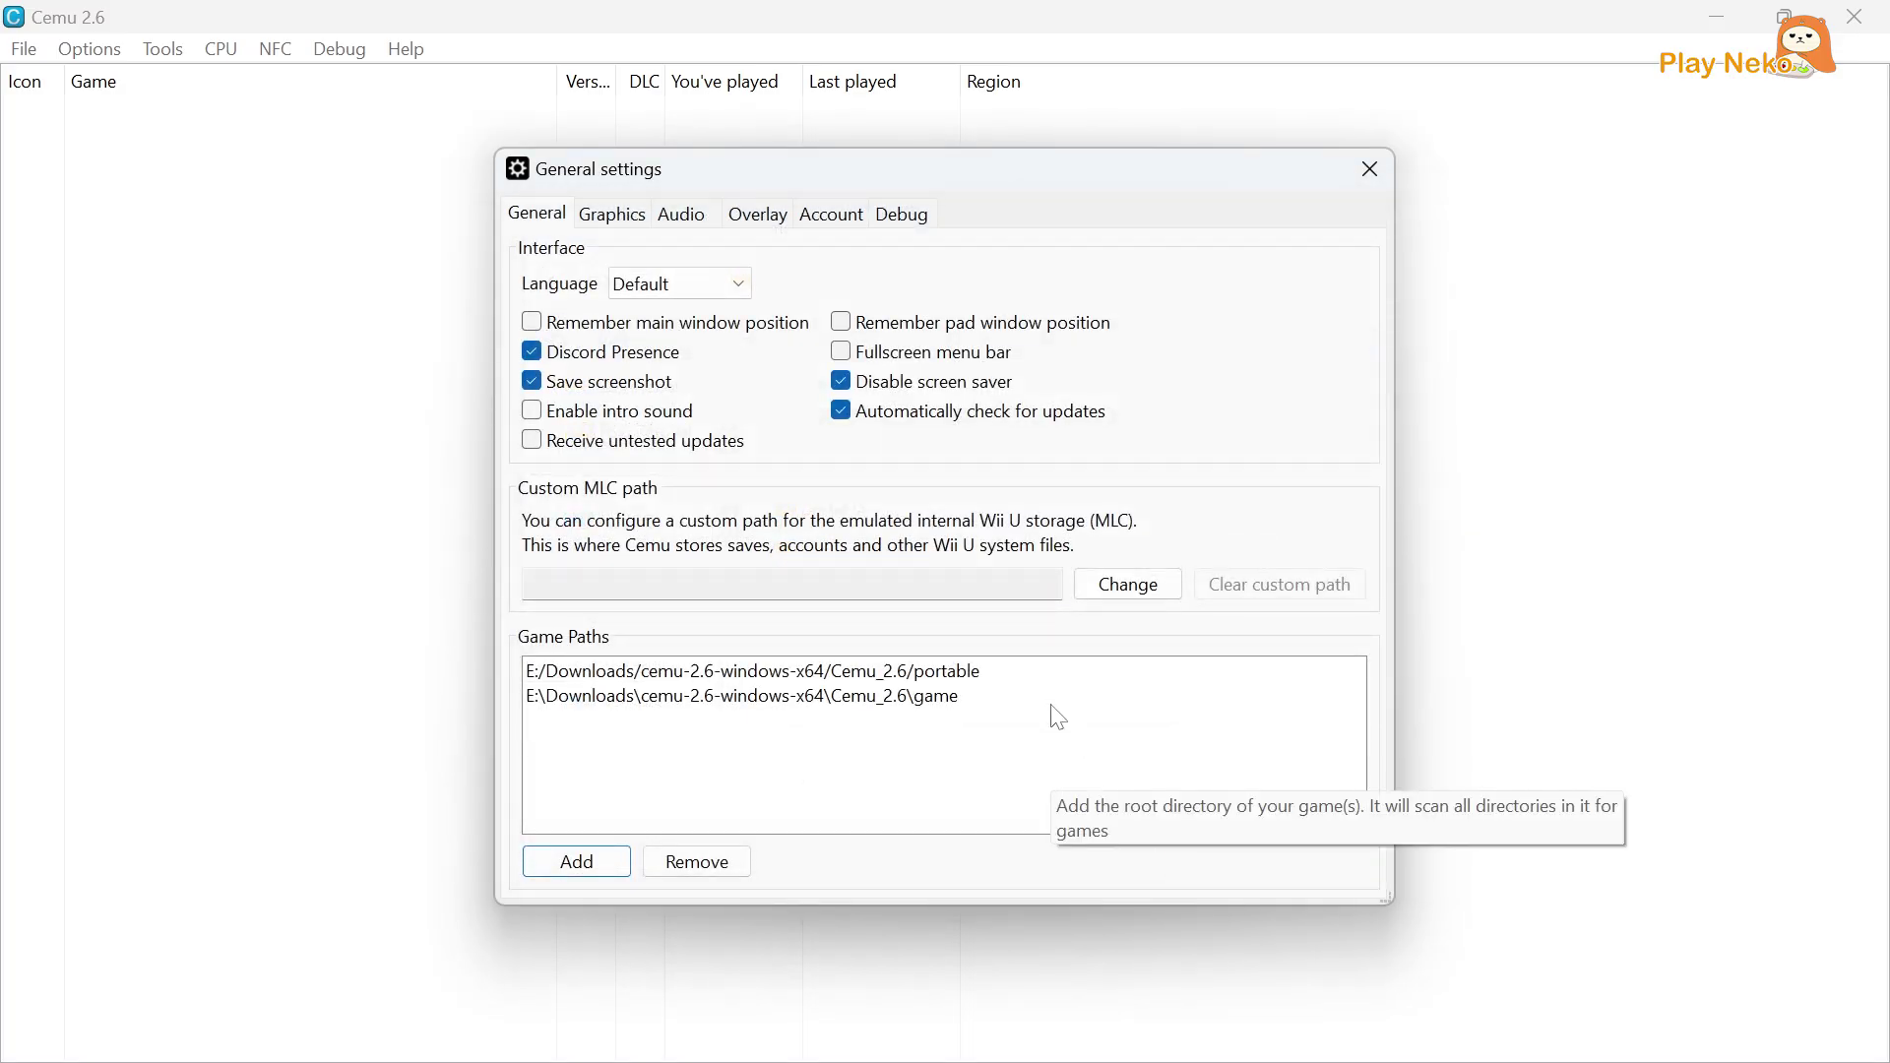
In the graphics settings, keep VSync off and Vulkan as the graphics API, and set the upscale filter to Bilinear.
{"action": "left_click", "coordinate": [610, 219]}
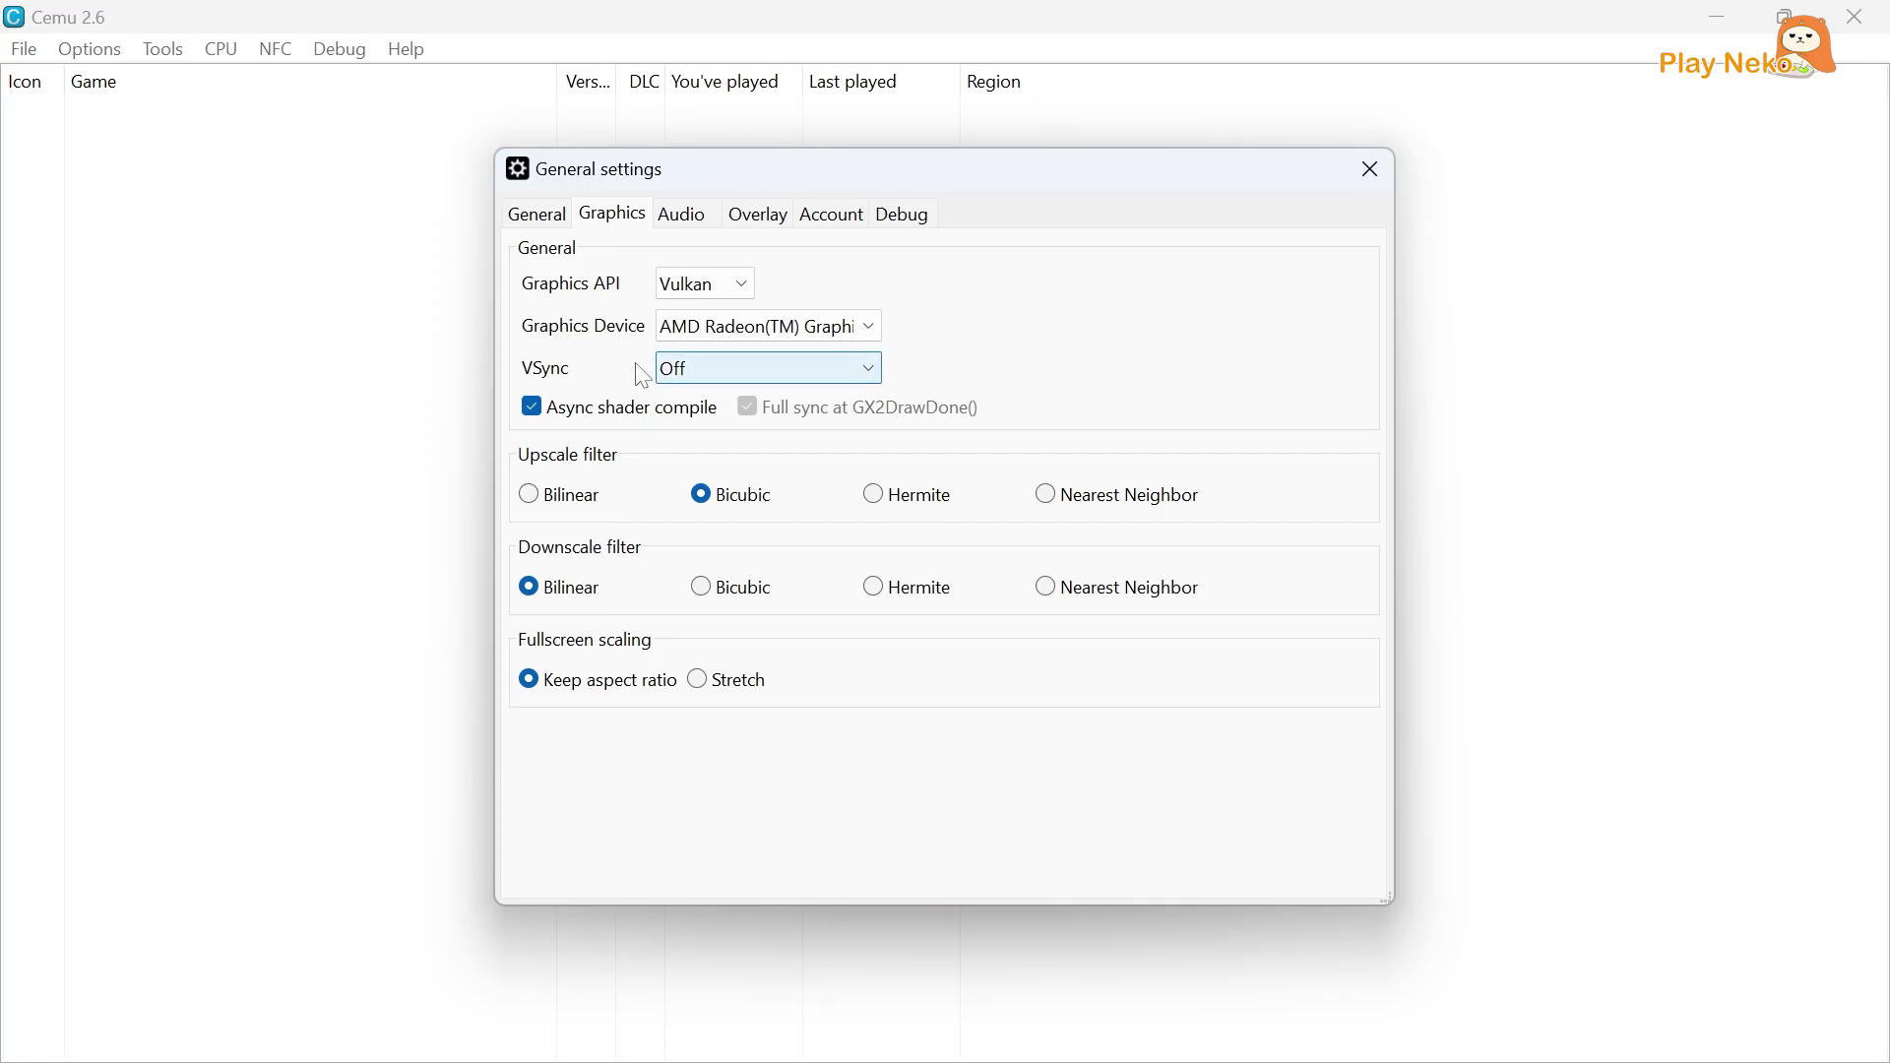
{"action": "left_click", "coordinate": [728, 378]}
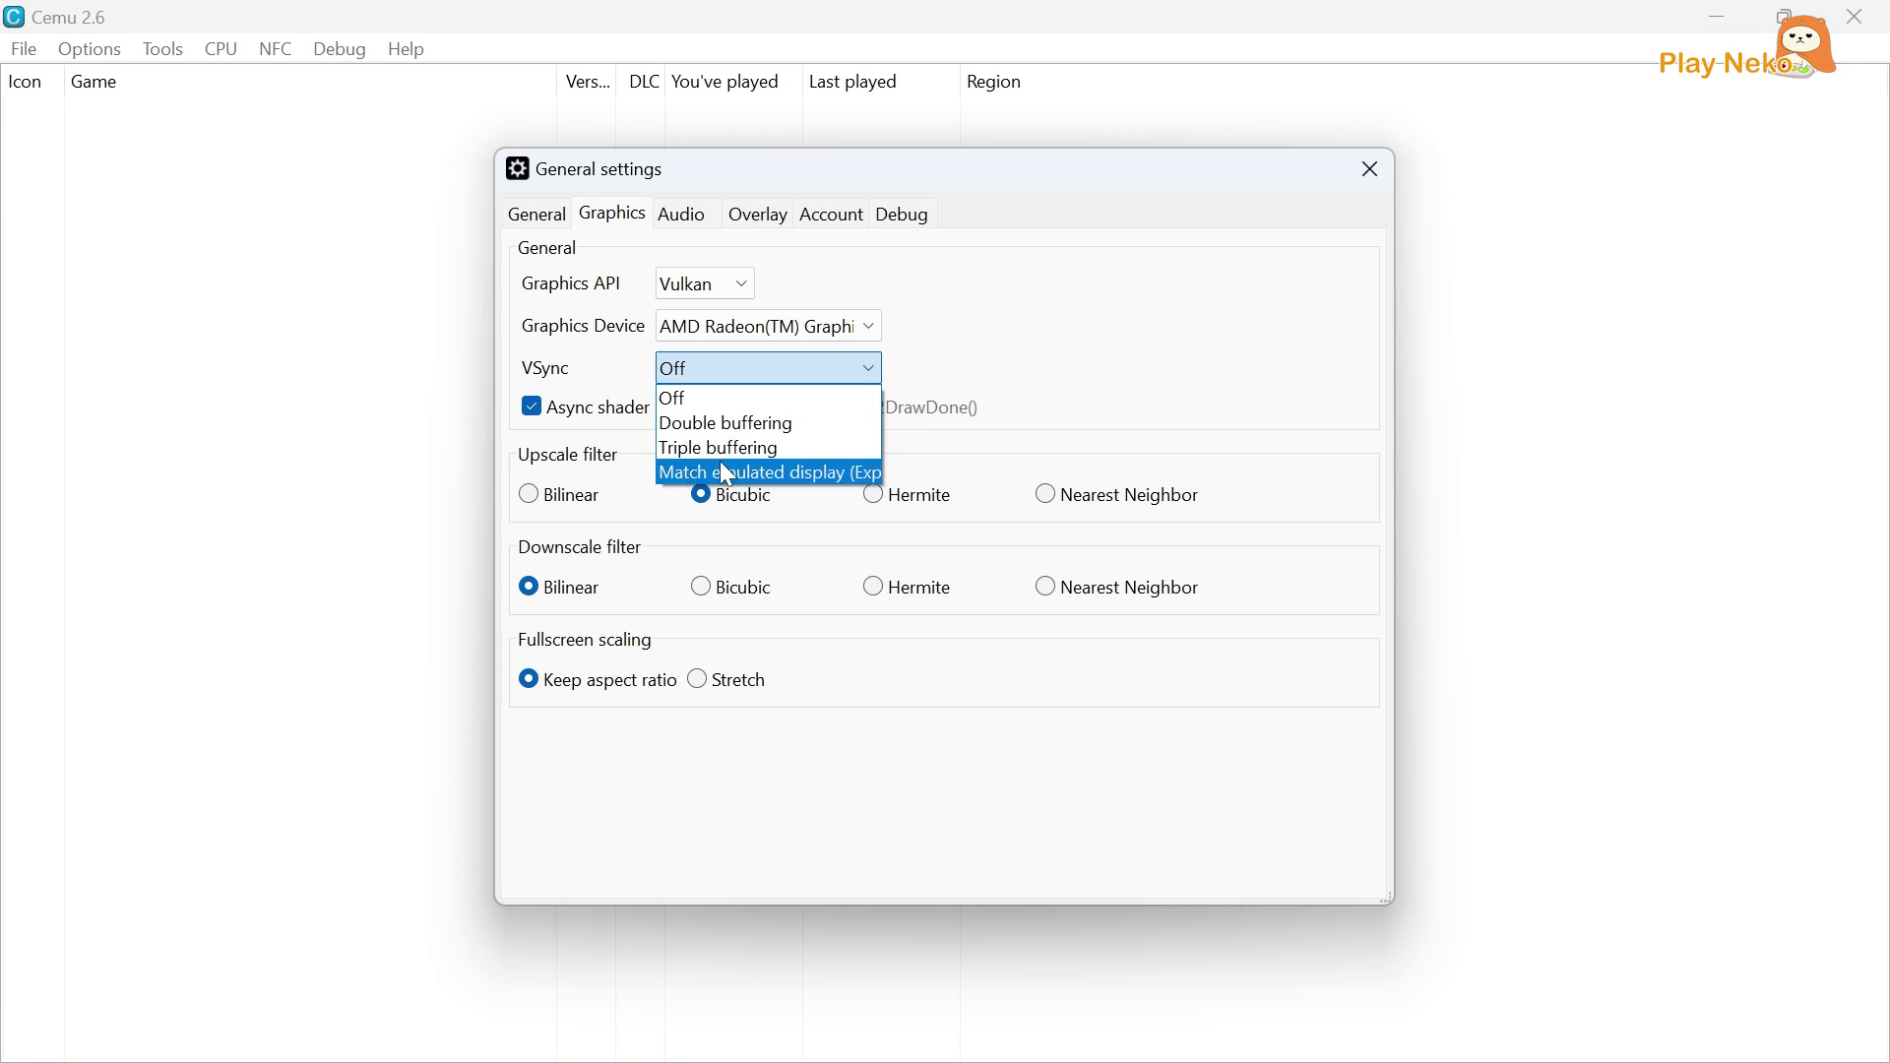
{"action": "left_click", "coordinate": [699, 404]}
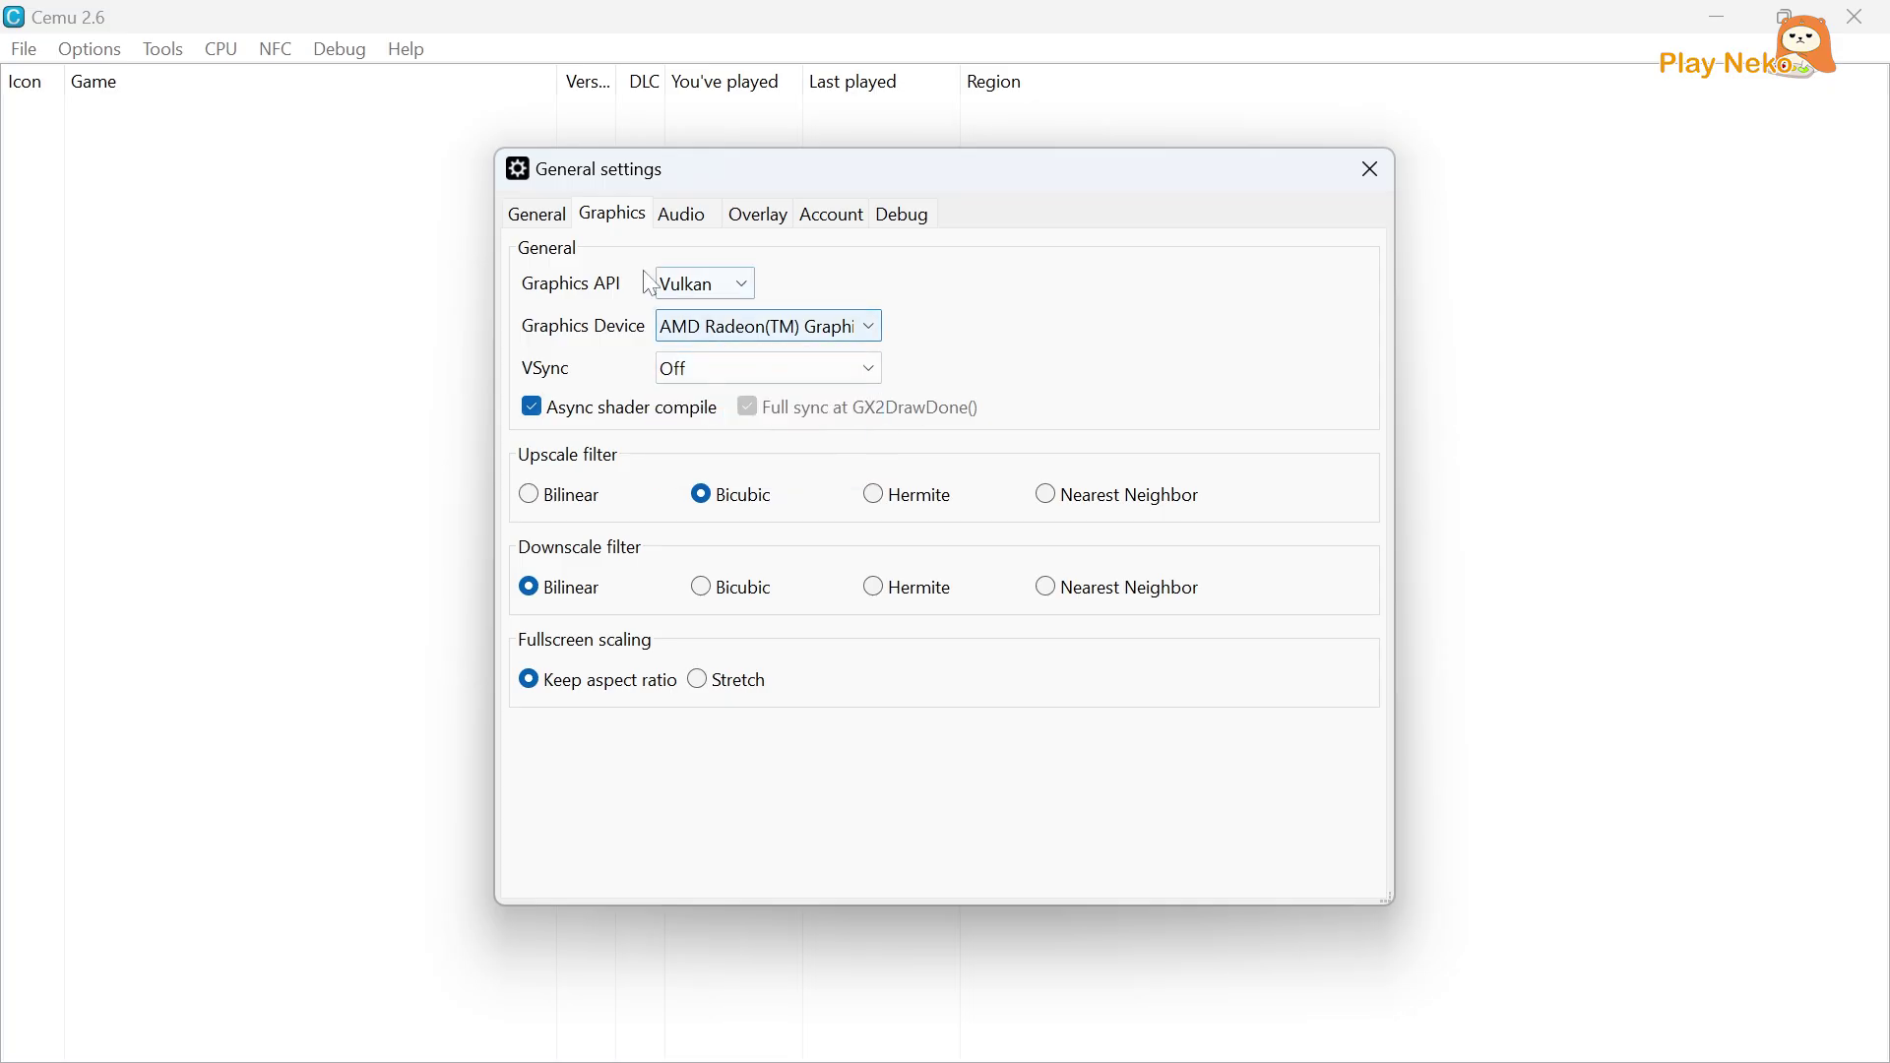
{"action": "left_click", "coordinate": [704, 290]}
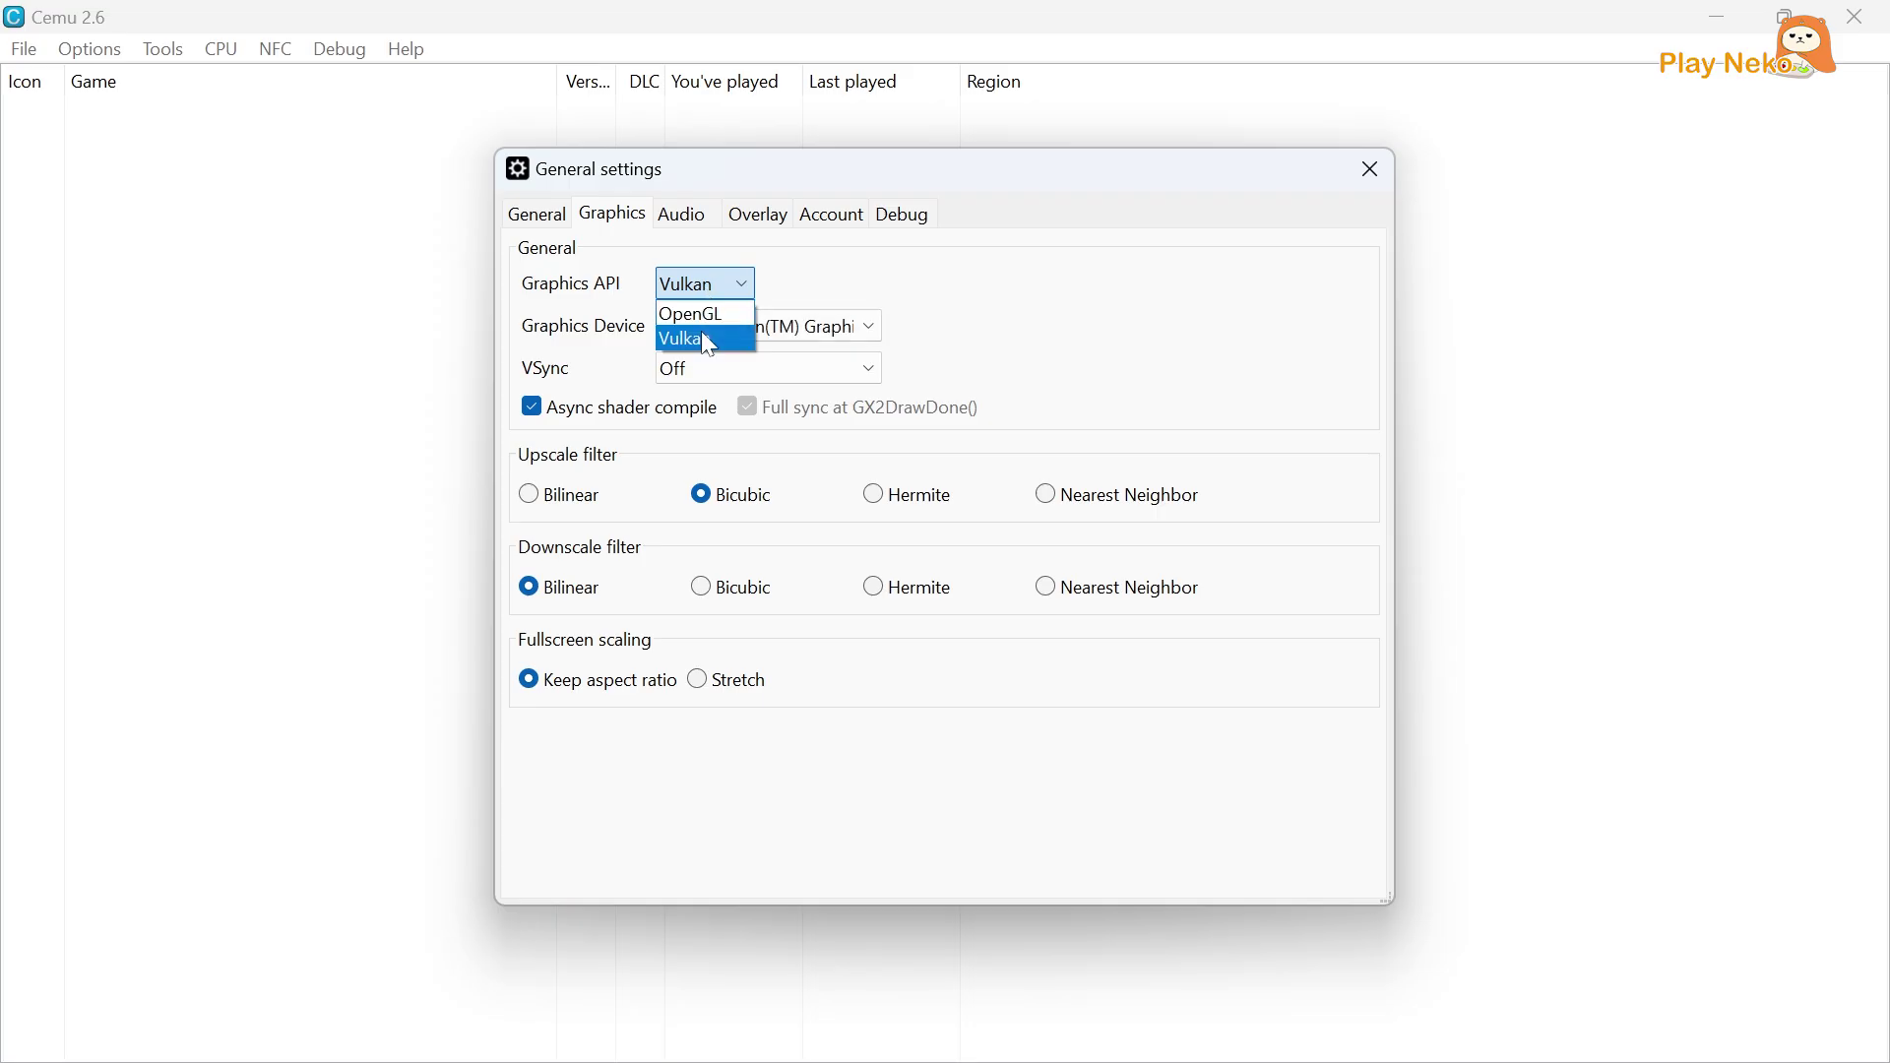
{"action": "left_click", "coordinate": [701, 331]}
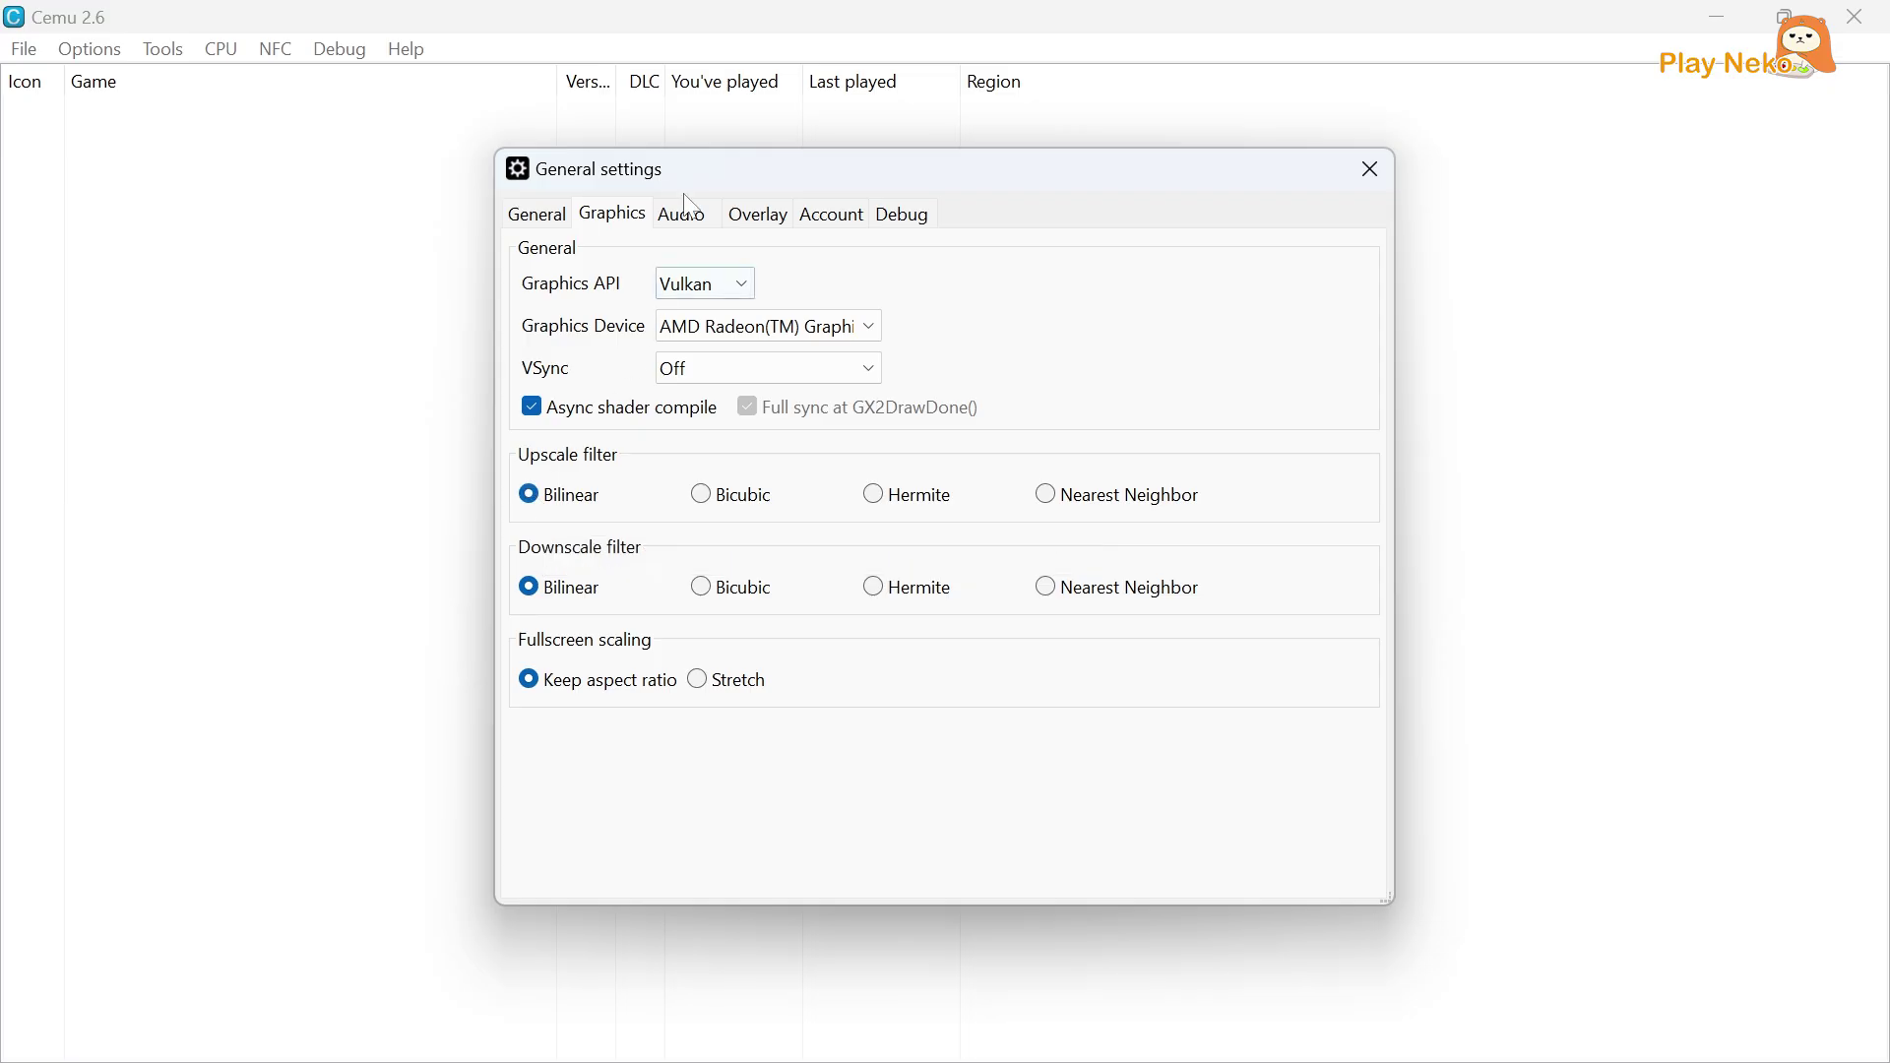
Review the audio, overlay, account and debug settings, then close the general settings.
{"action": "left_click", "coordinate": [690, 218]}
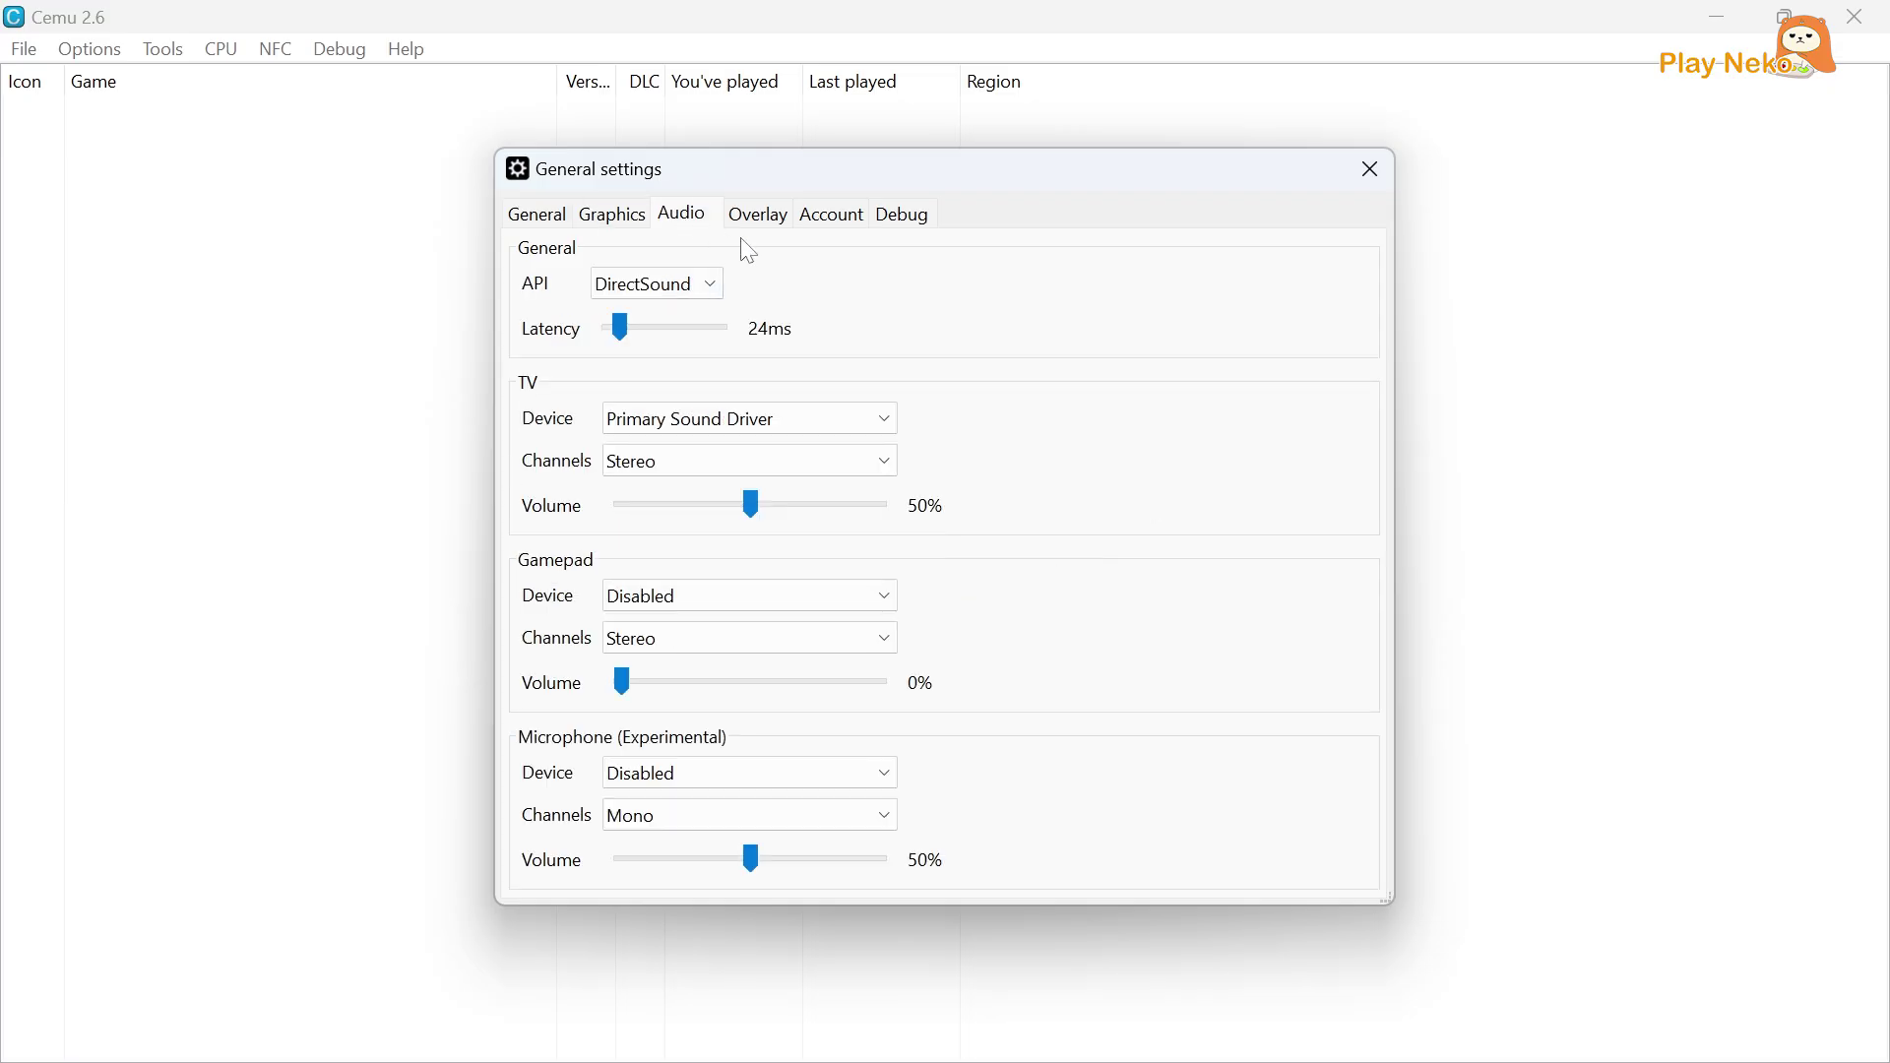
{"action": "left_click", "coordinate": [768, 224]}
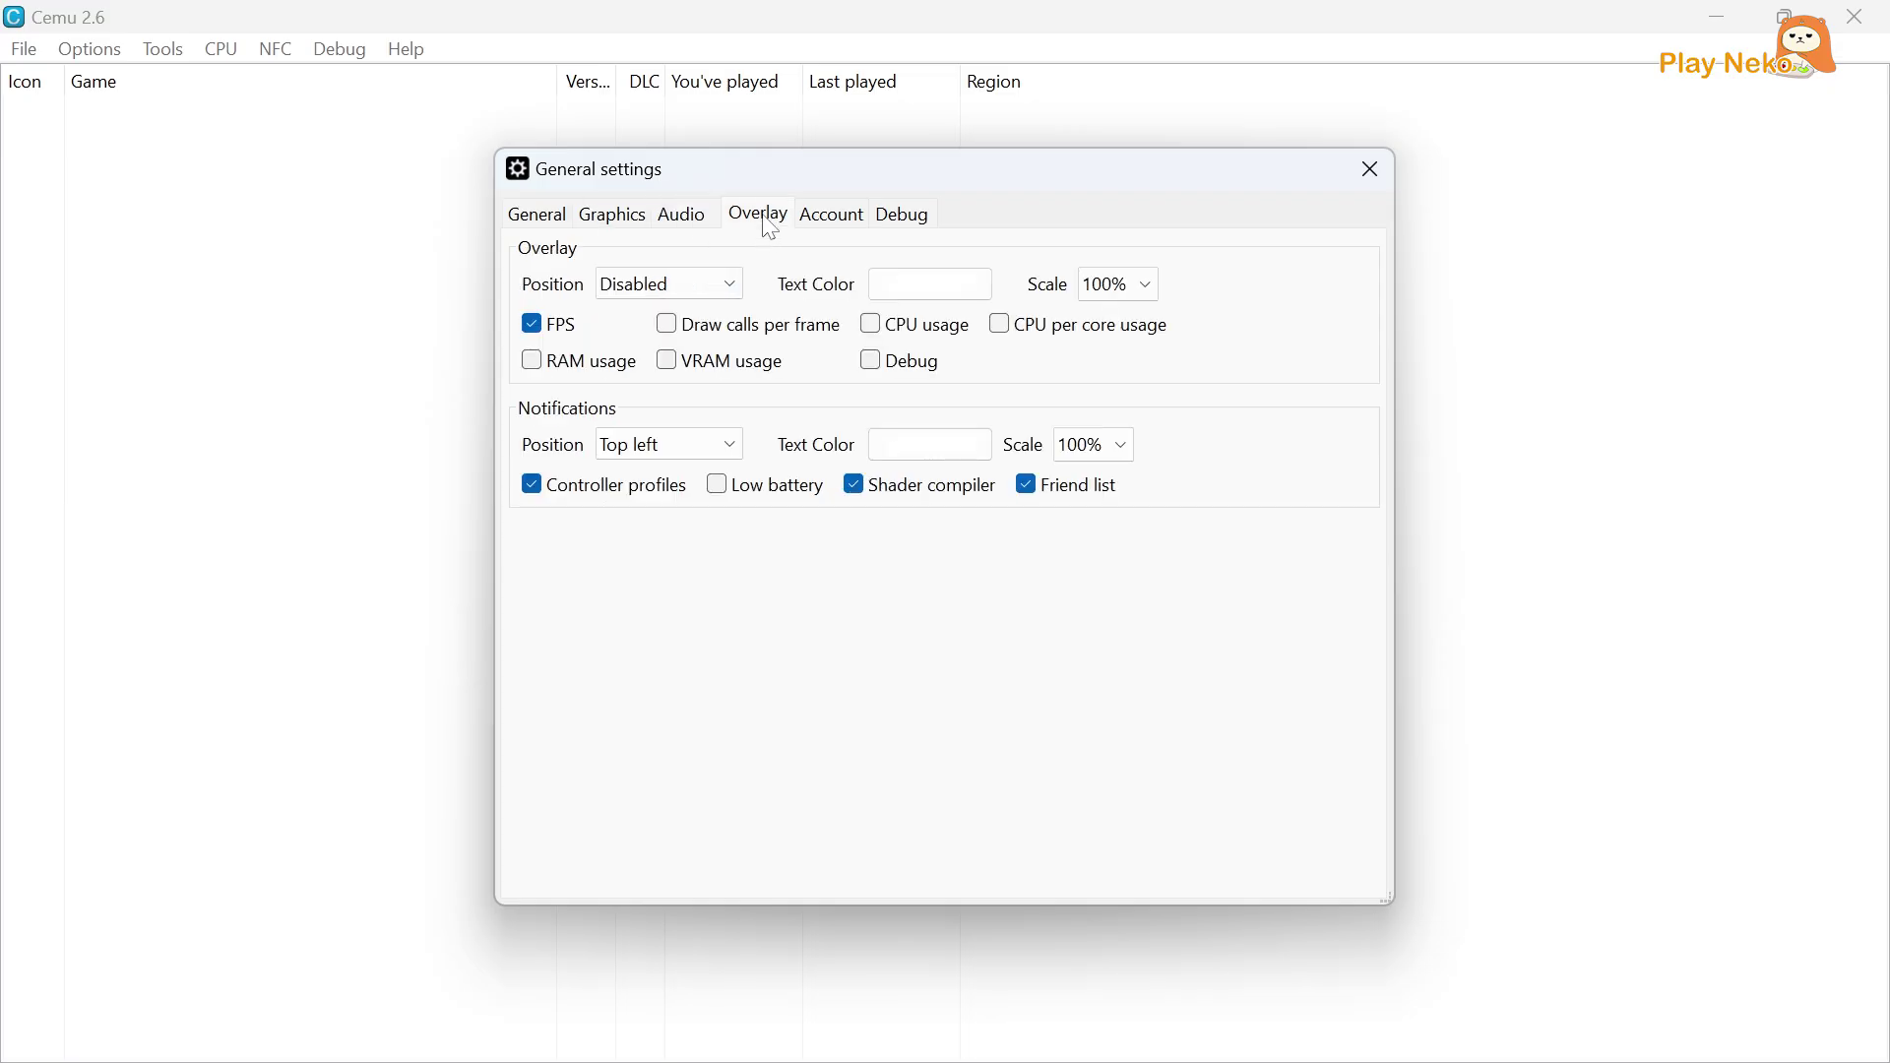
{"action": "left_click", "coordinate": [835, 217]}
{"action": "left_click", "coordinate": [903, 216]}
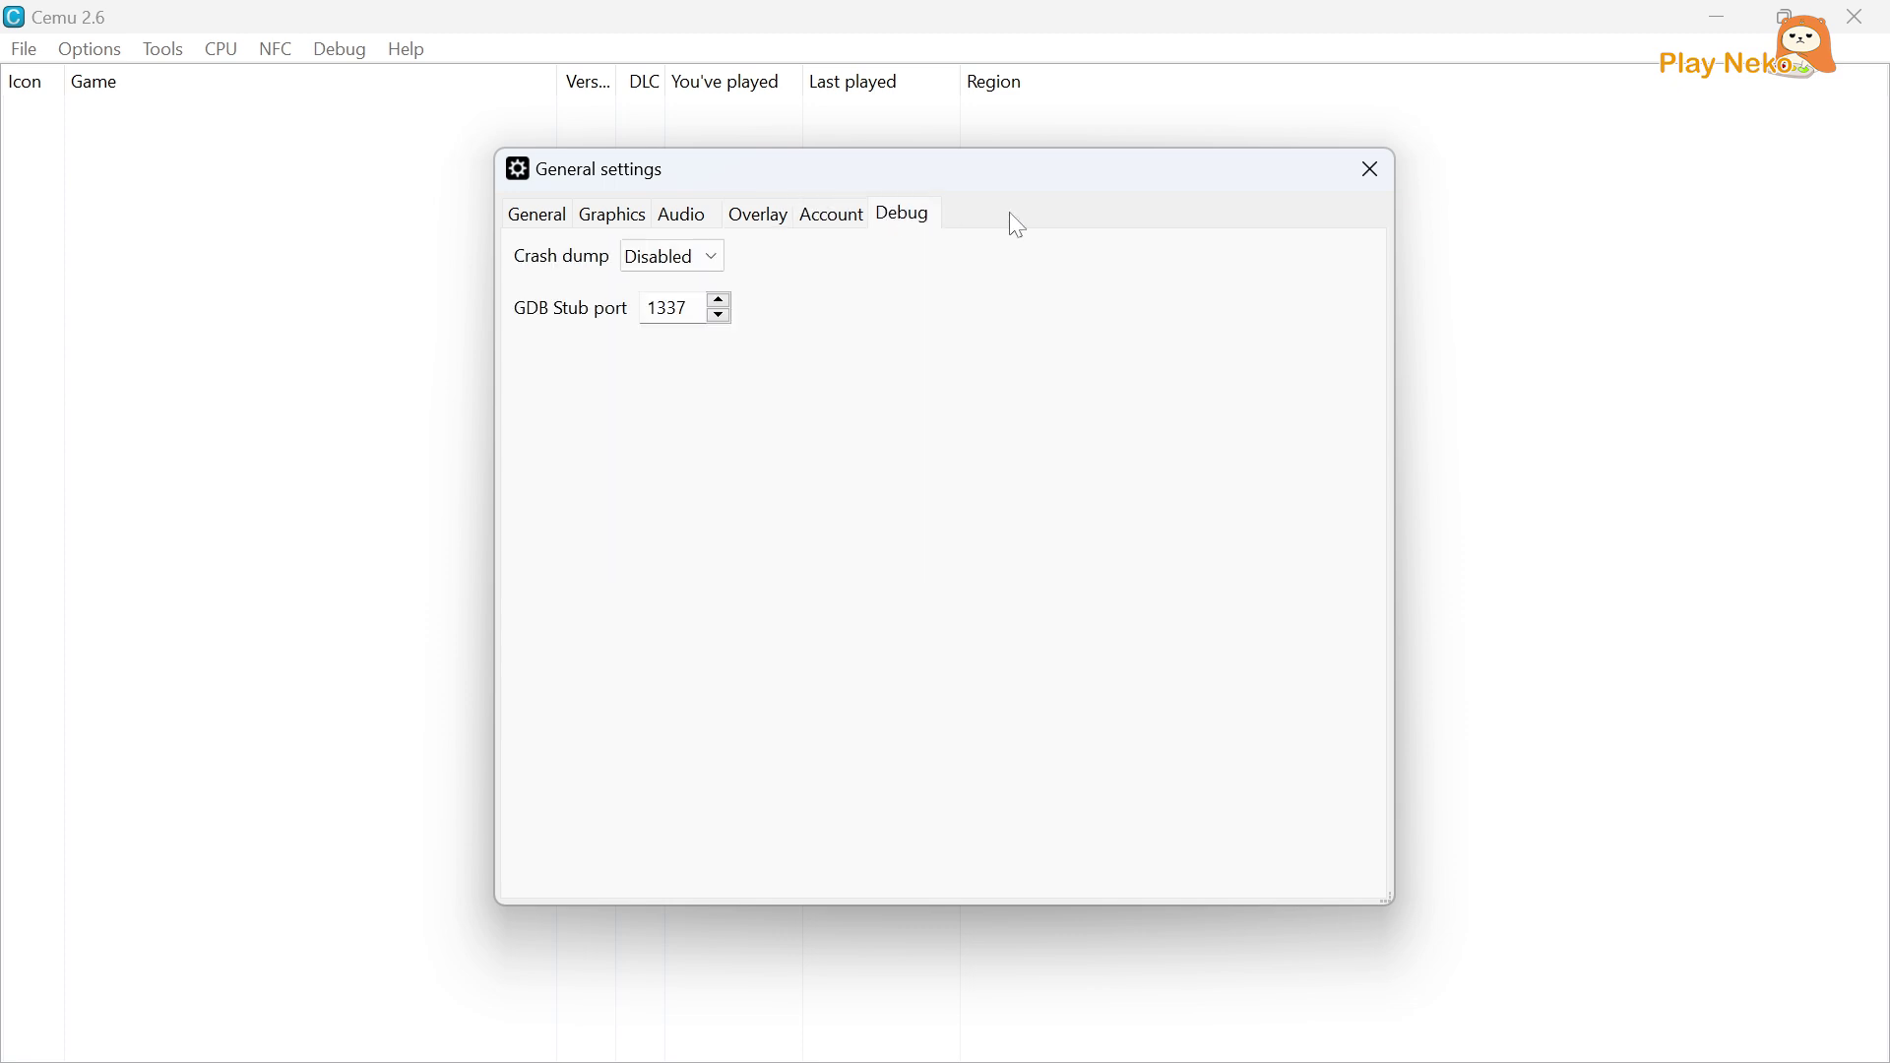
{"action": "left_click", "coordinate": [1376, 169]}
Switch to File Explorer and look inside the game folder's Mario Kart 8 (USA) (En,Fr,Es) (Rev 5) folder.
{"action": "key", "text": "alt+Tab"}
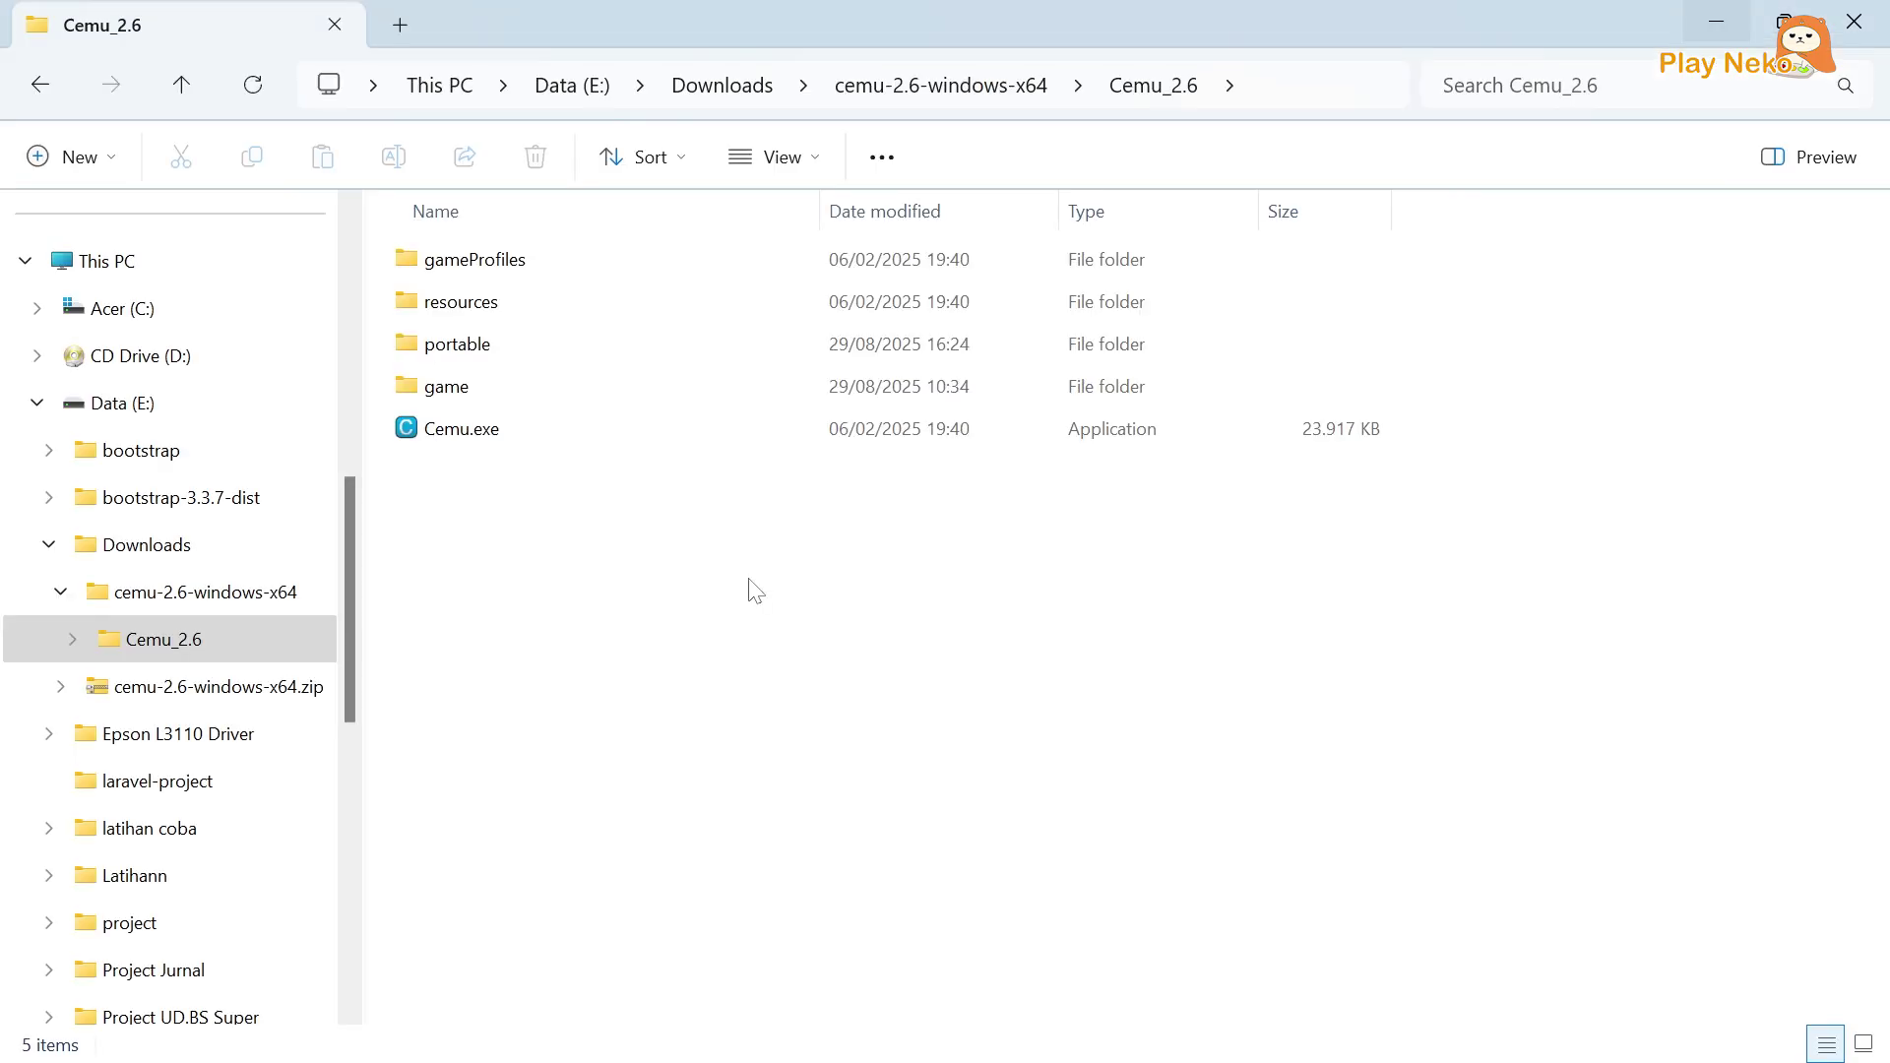
{"action": "double_click", "coordinate": [495, 392]}
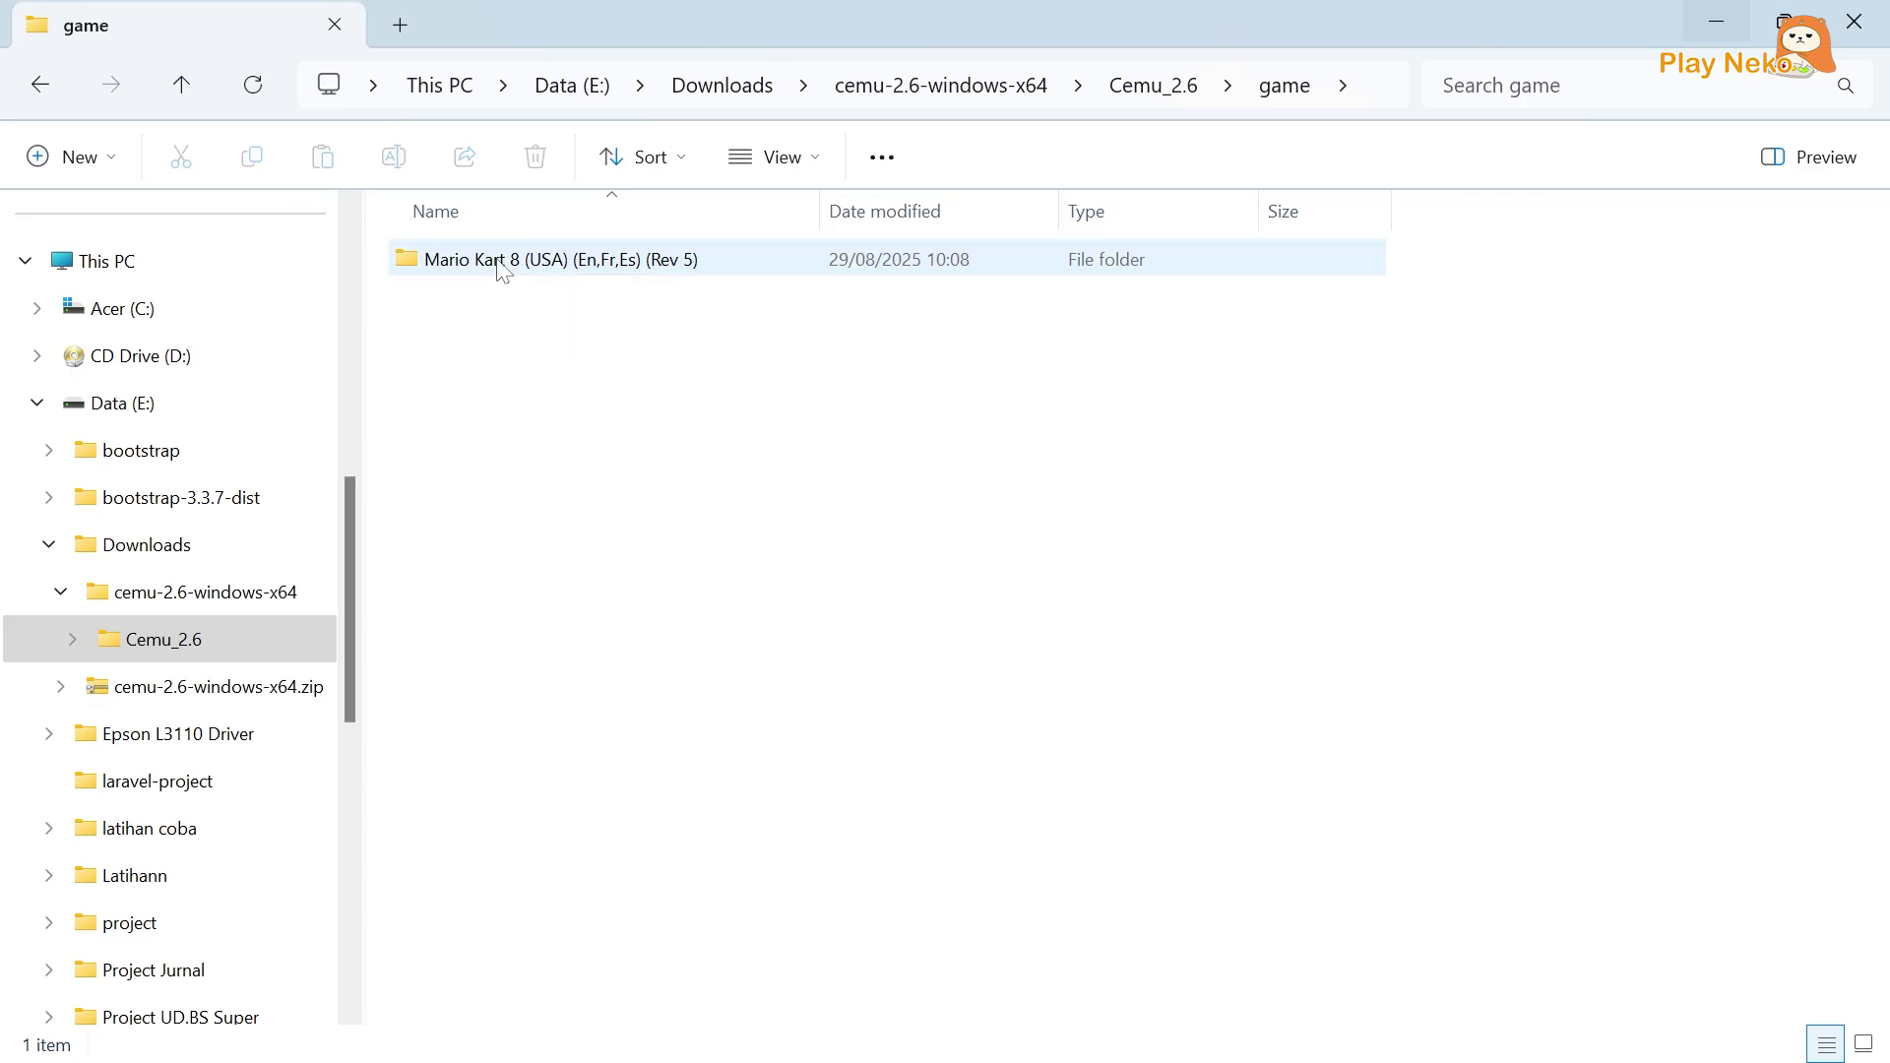
{"action": "double_click", "coordinate": [502, 262]}
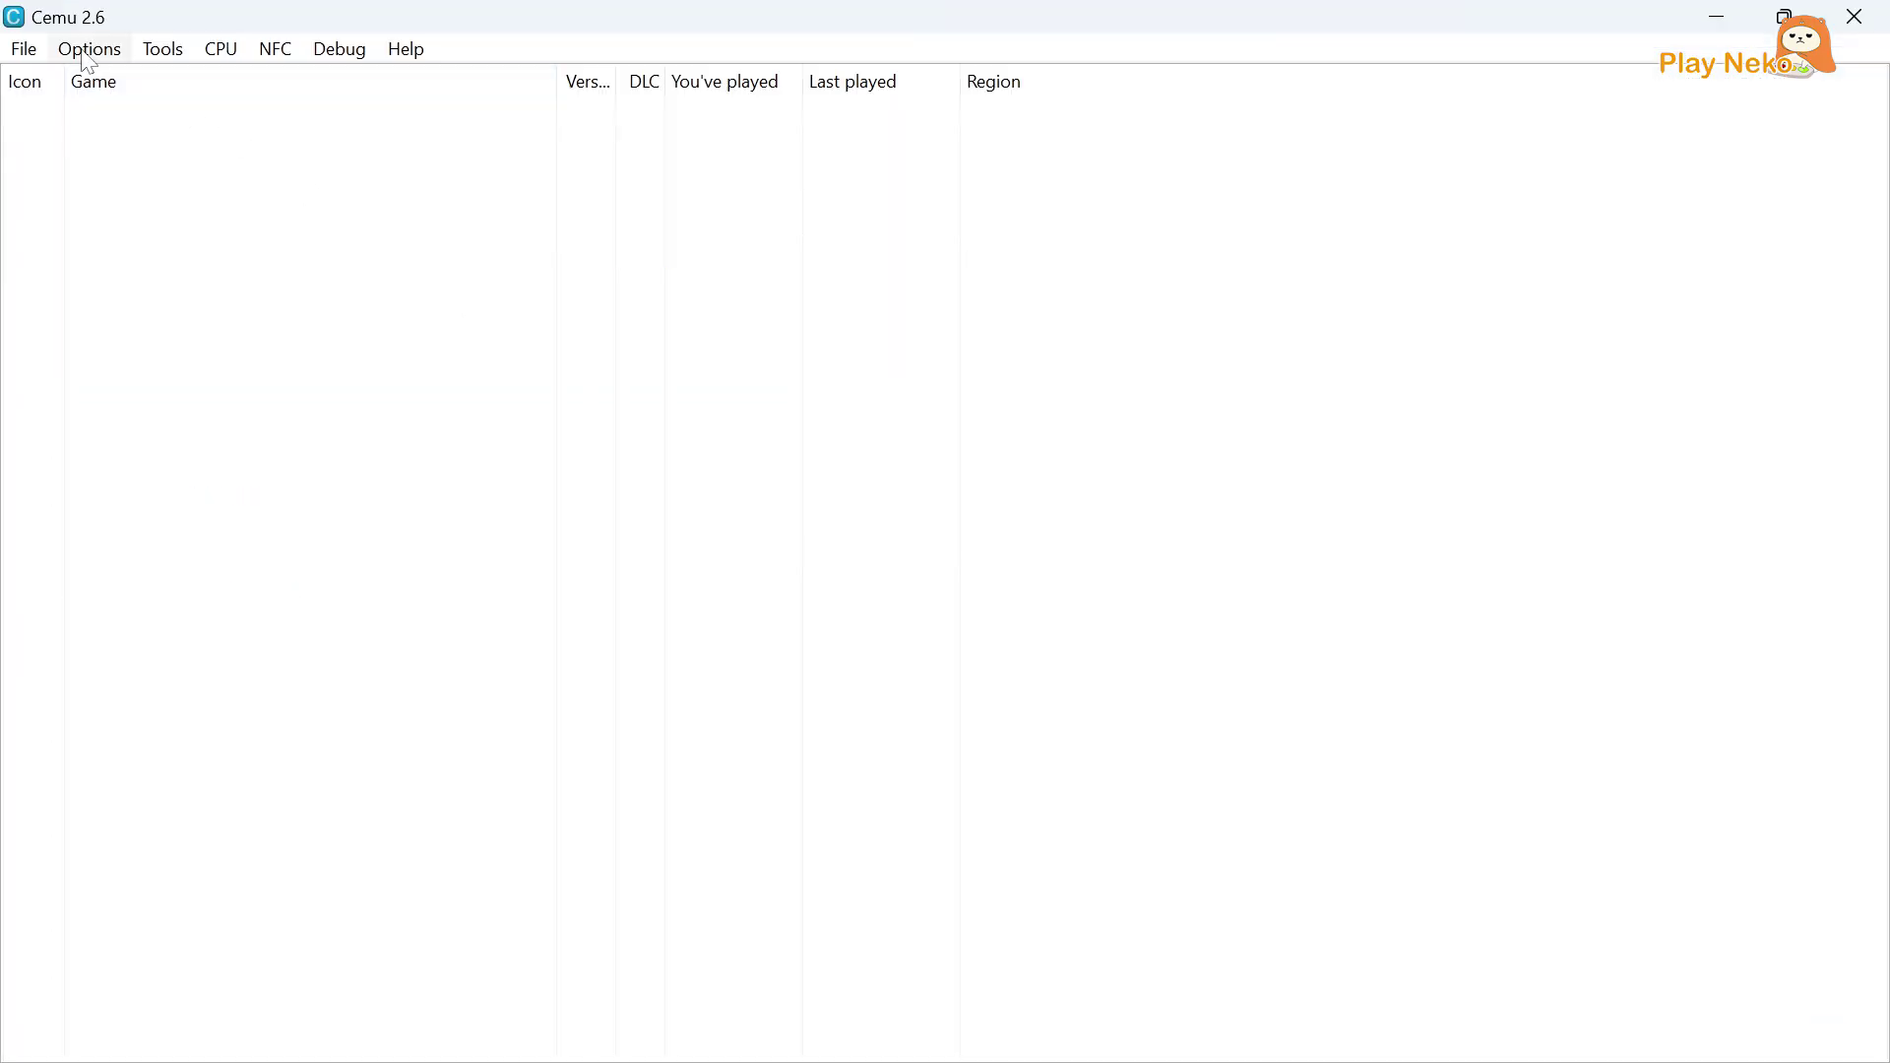
Try to load the Mario Kart 8 (USA) (En,Fr,Es) (Rev 5).wux file from its folder inside game.
{"action": "left_click", "coordinate": [84, 53]}
{"action": "mouse_move", "coordinate": [22, 51]}
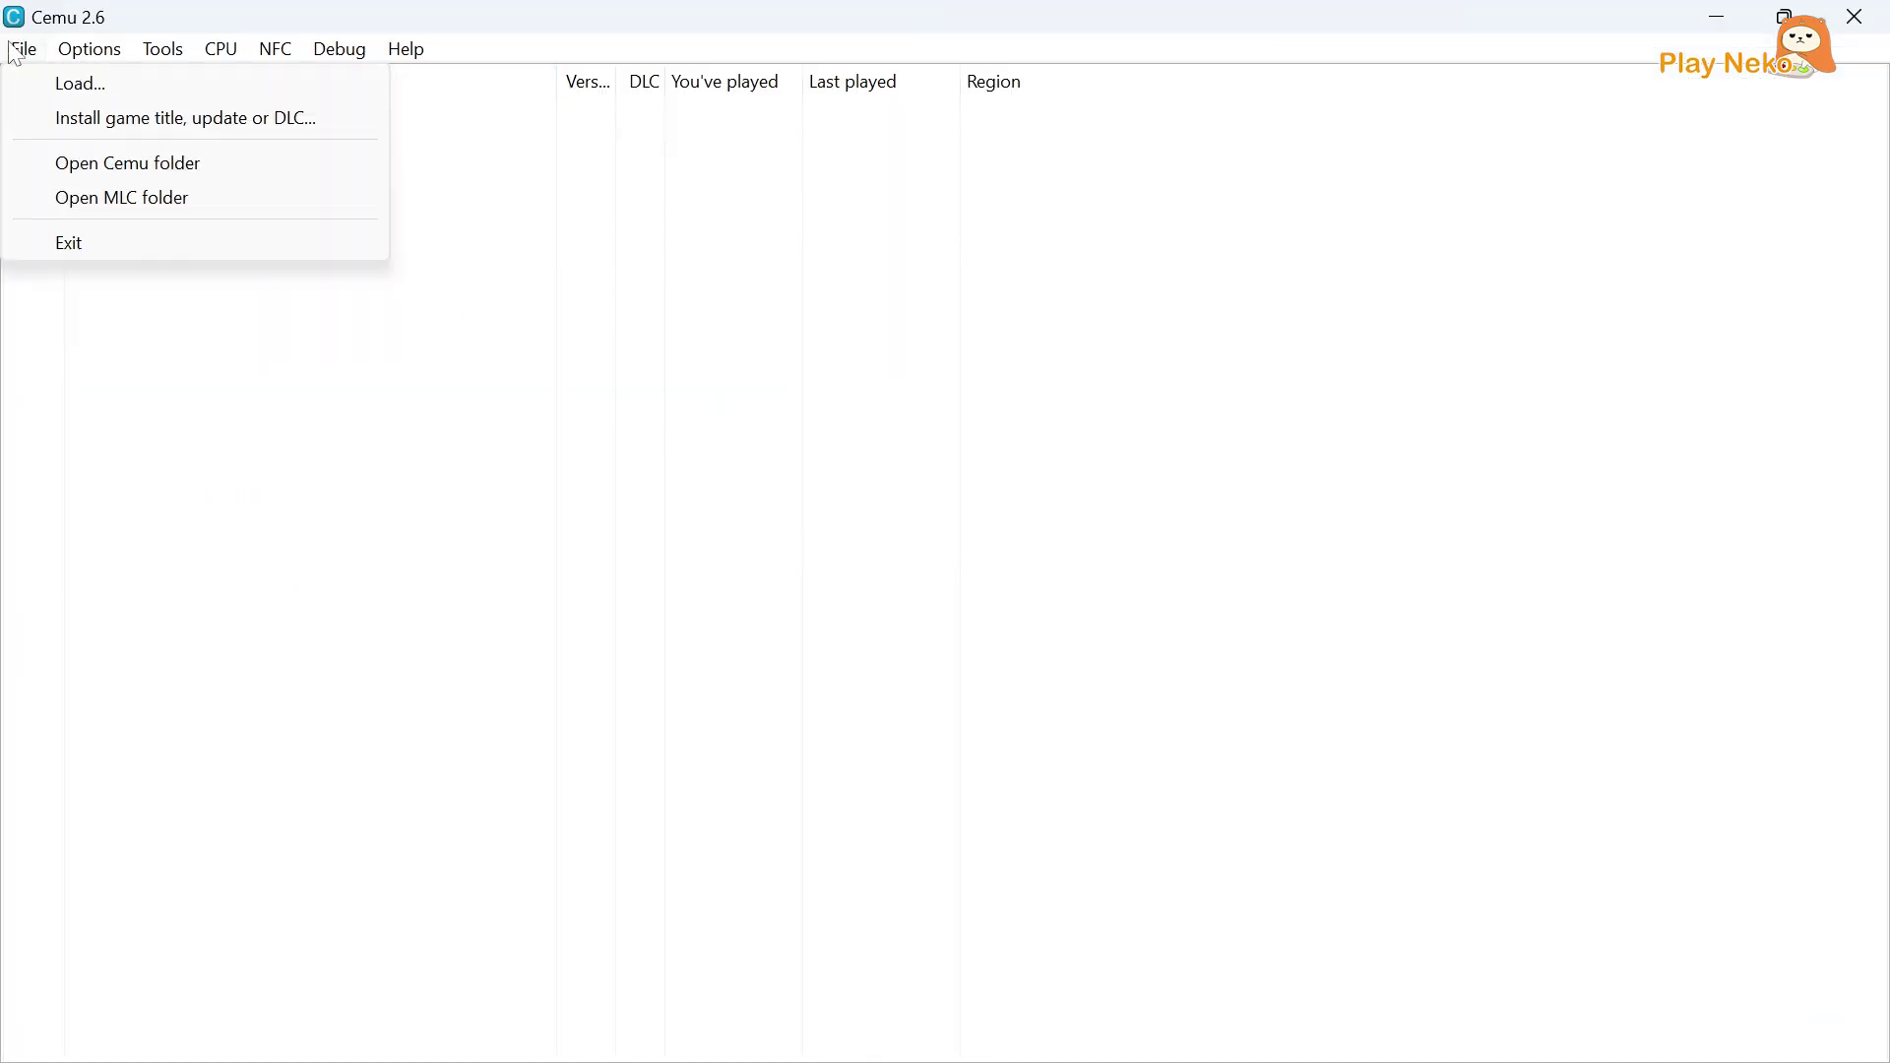
{"action": "left_click", "coordinate": [57, 91]}
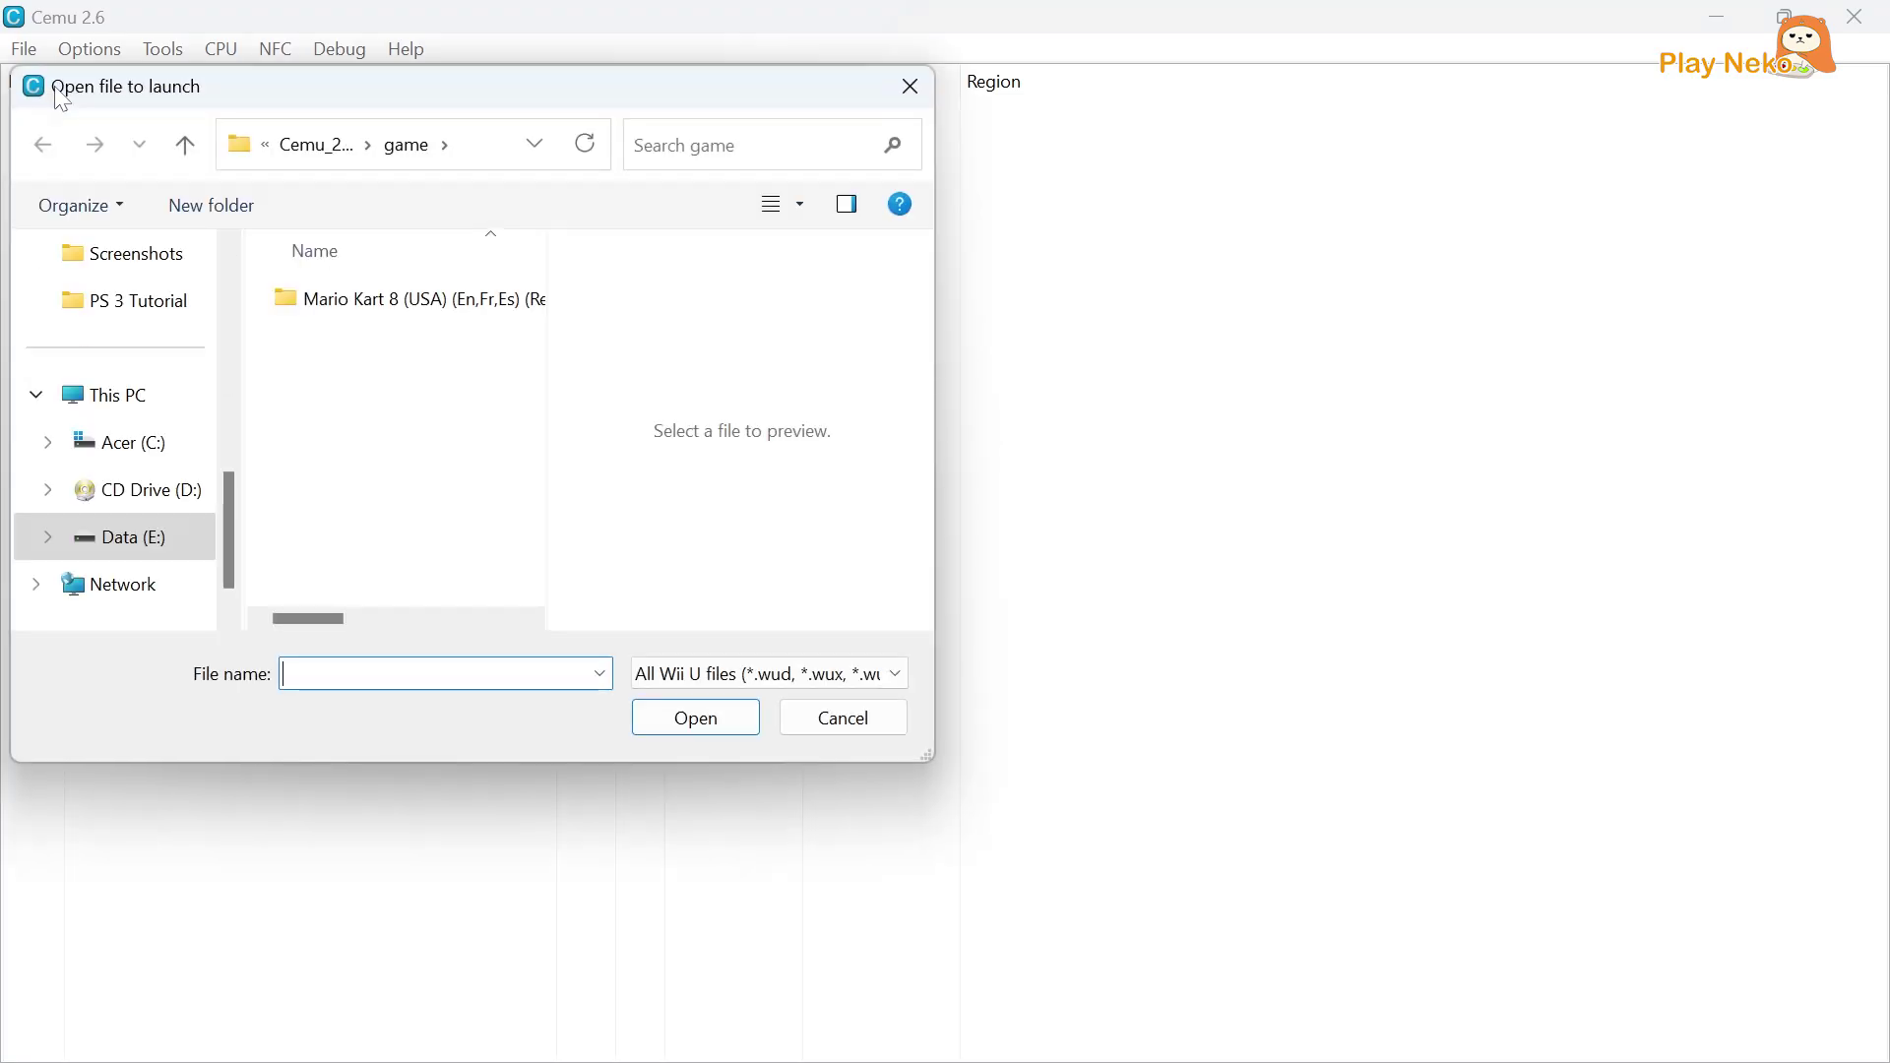
{"action": "left_click", "coordinate": [321, 148]}
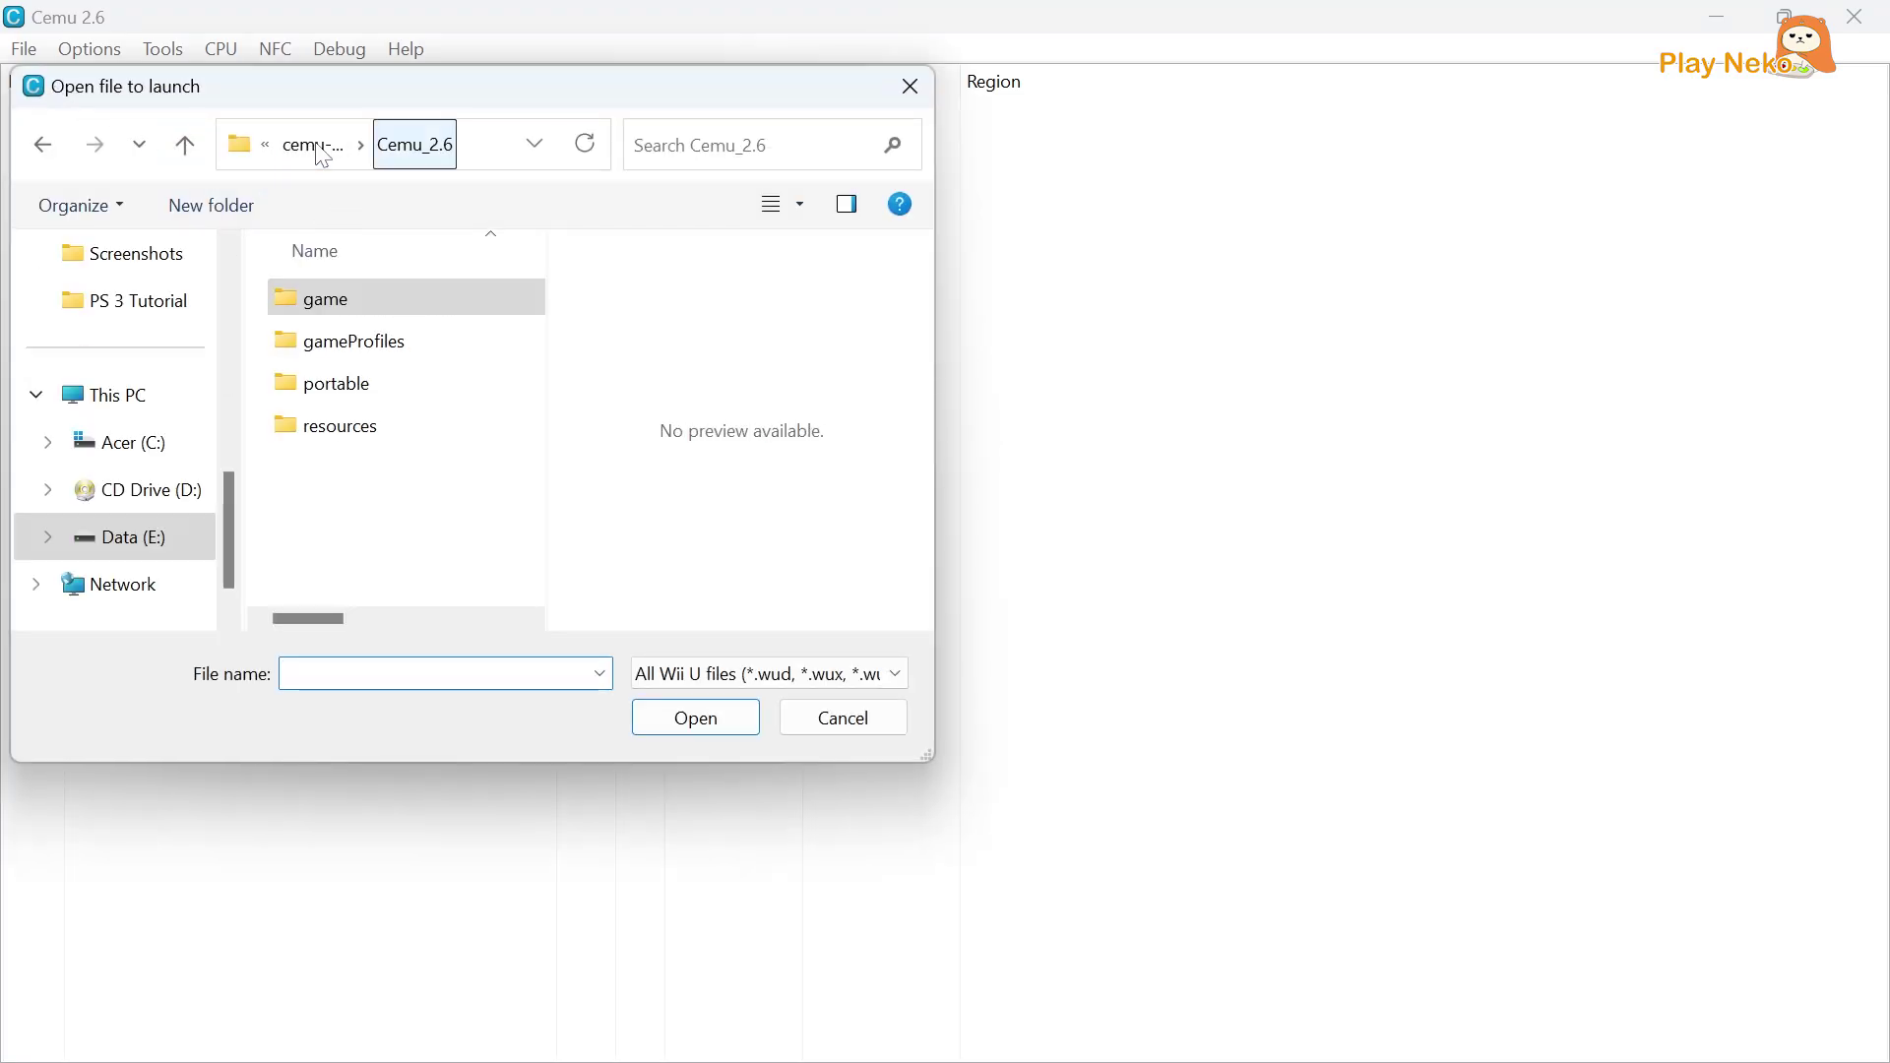
{"action": "double_click", "coordinate": [335, 300]}
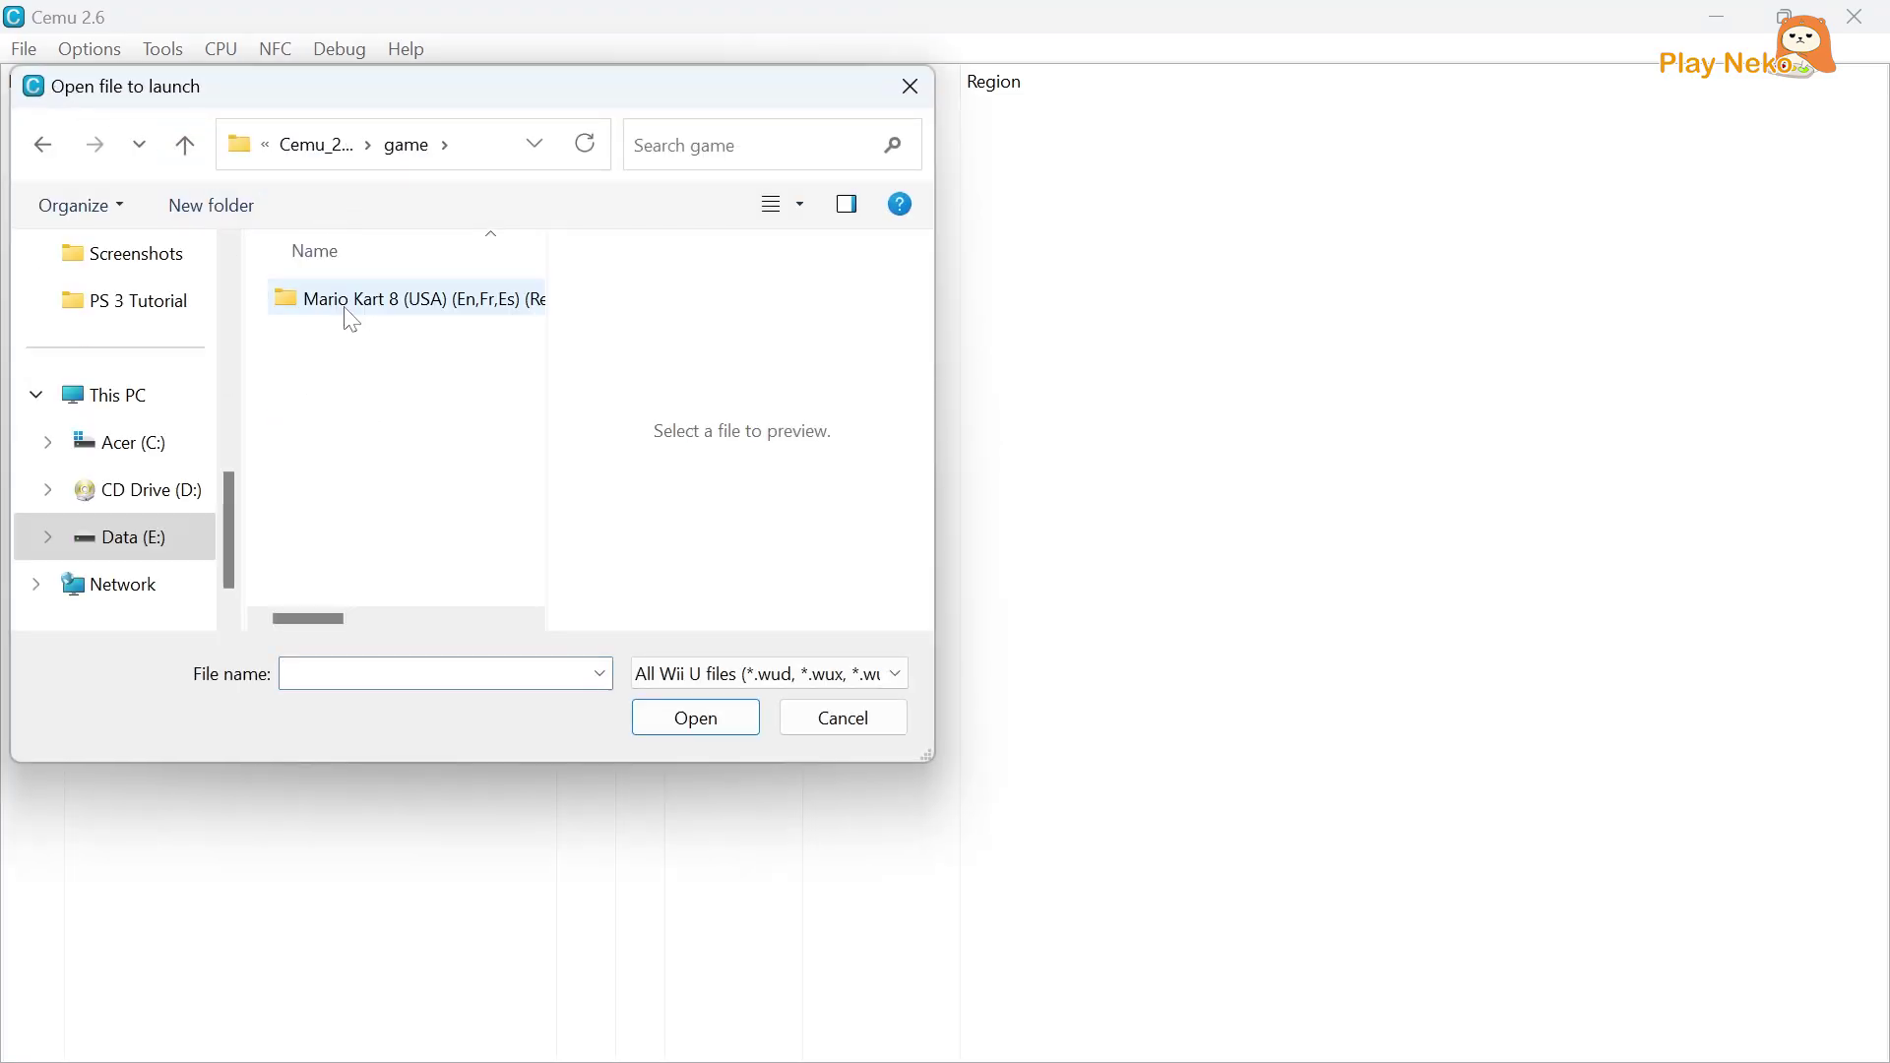
{"action": "double_click", "coordinate": [346, 309]}
{"action": "left_click", "coordinate": [349, 313]}
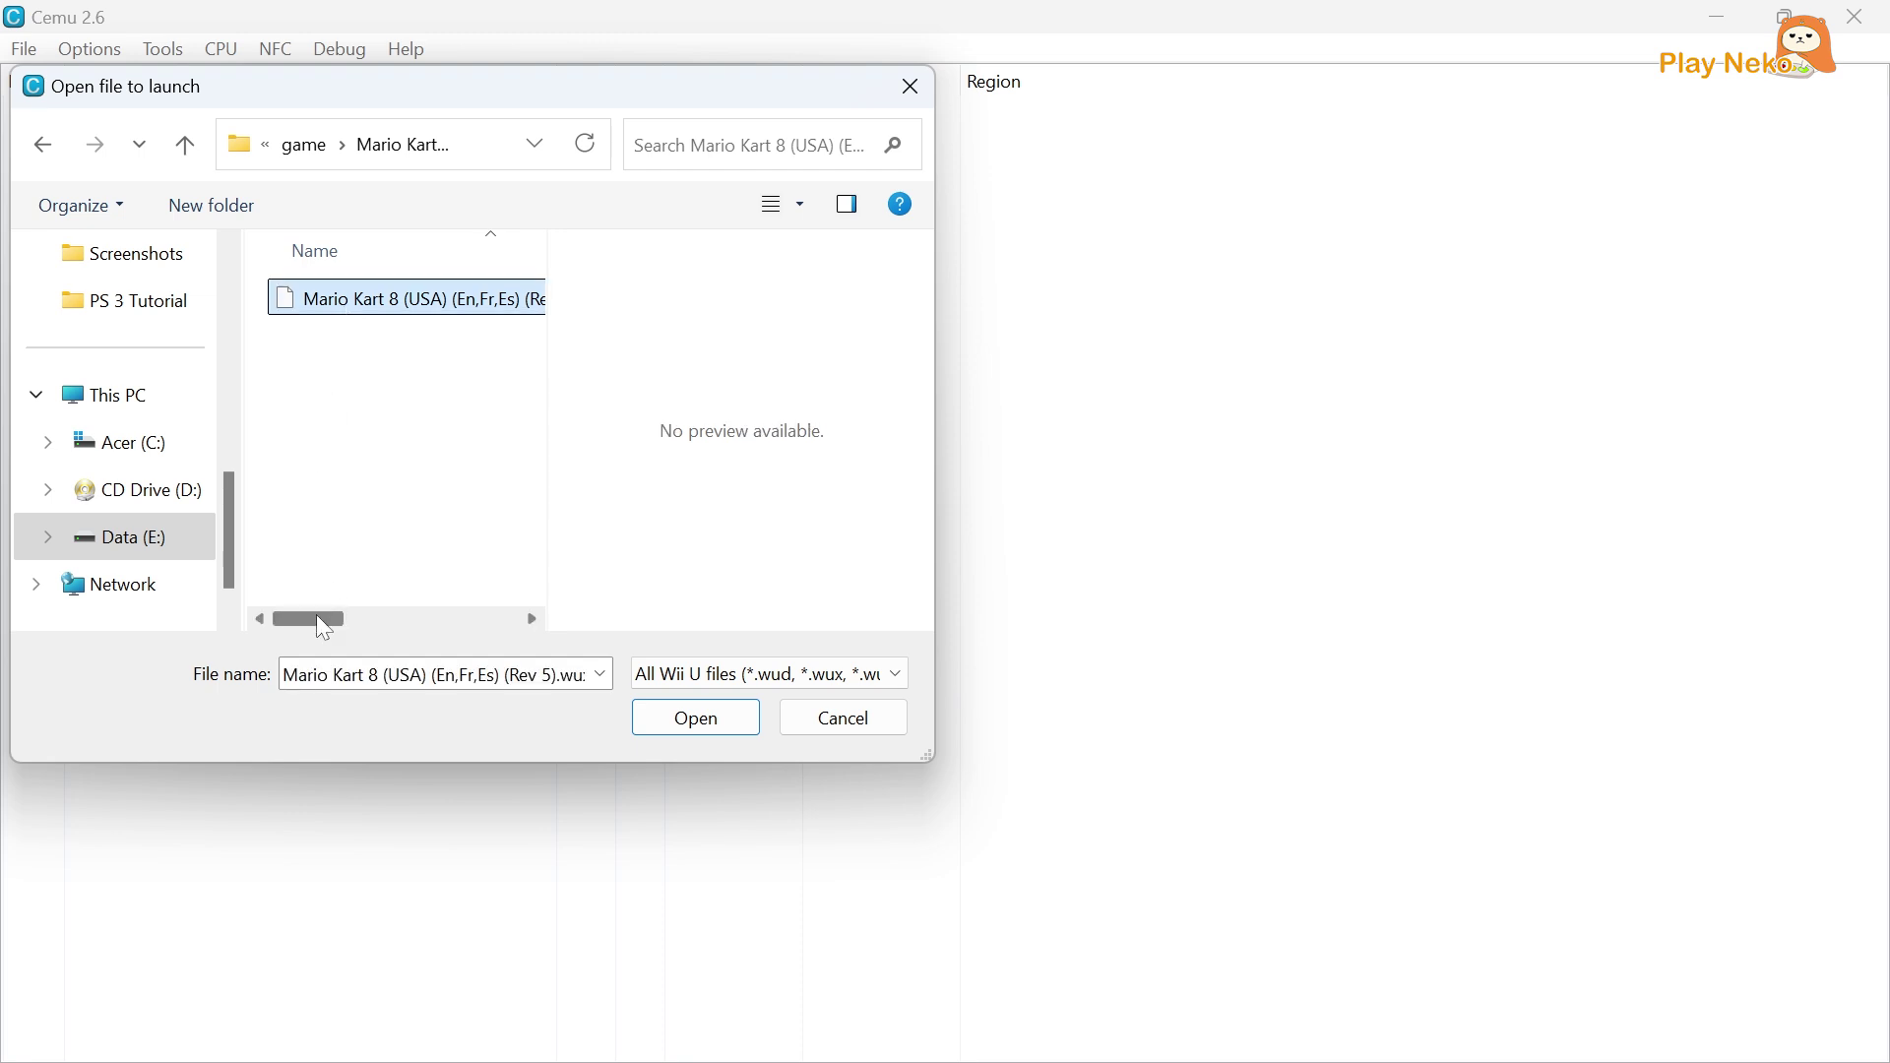
{"action": "left_click", "coordinate": [698, 720]}
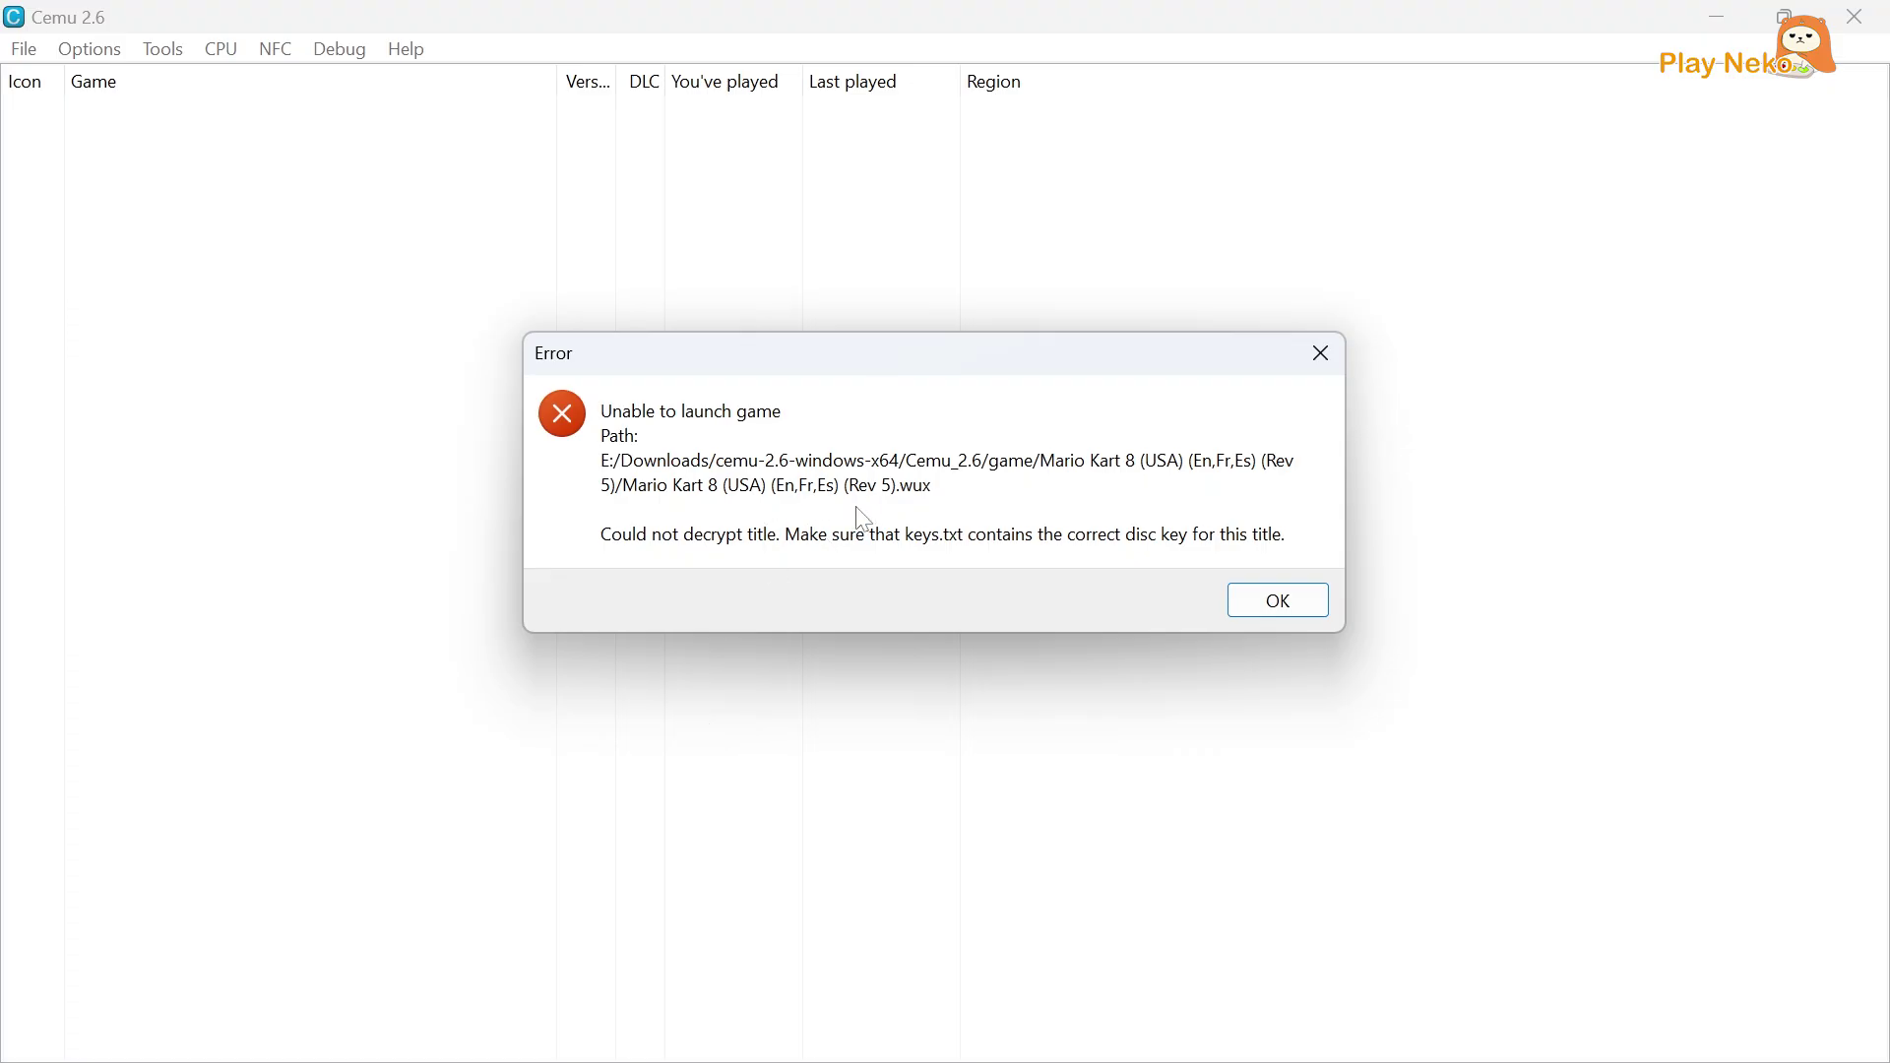
{"action": "left_click", "coordinate": [1280, 601]}
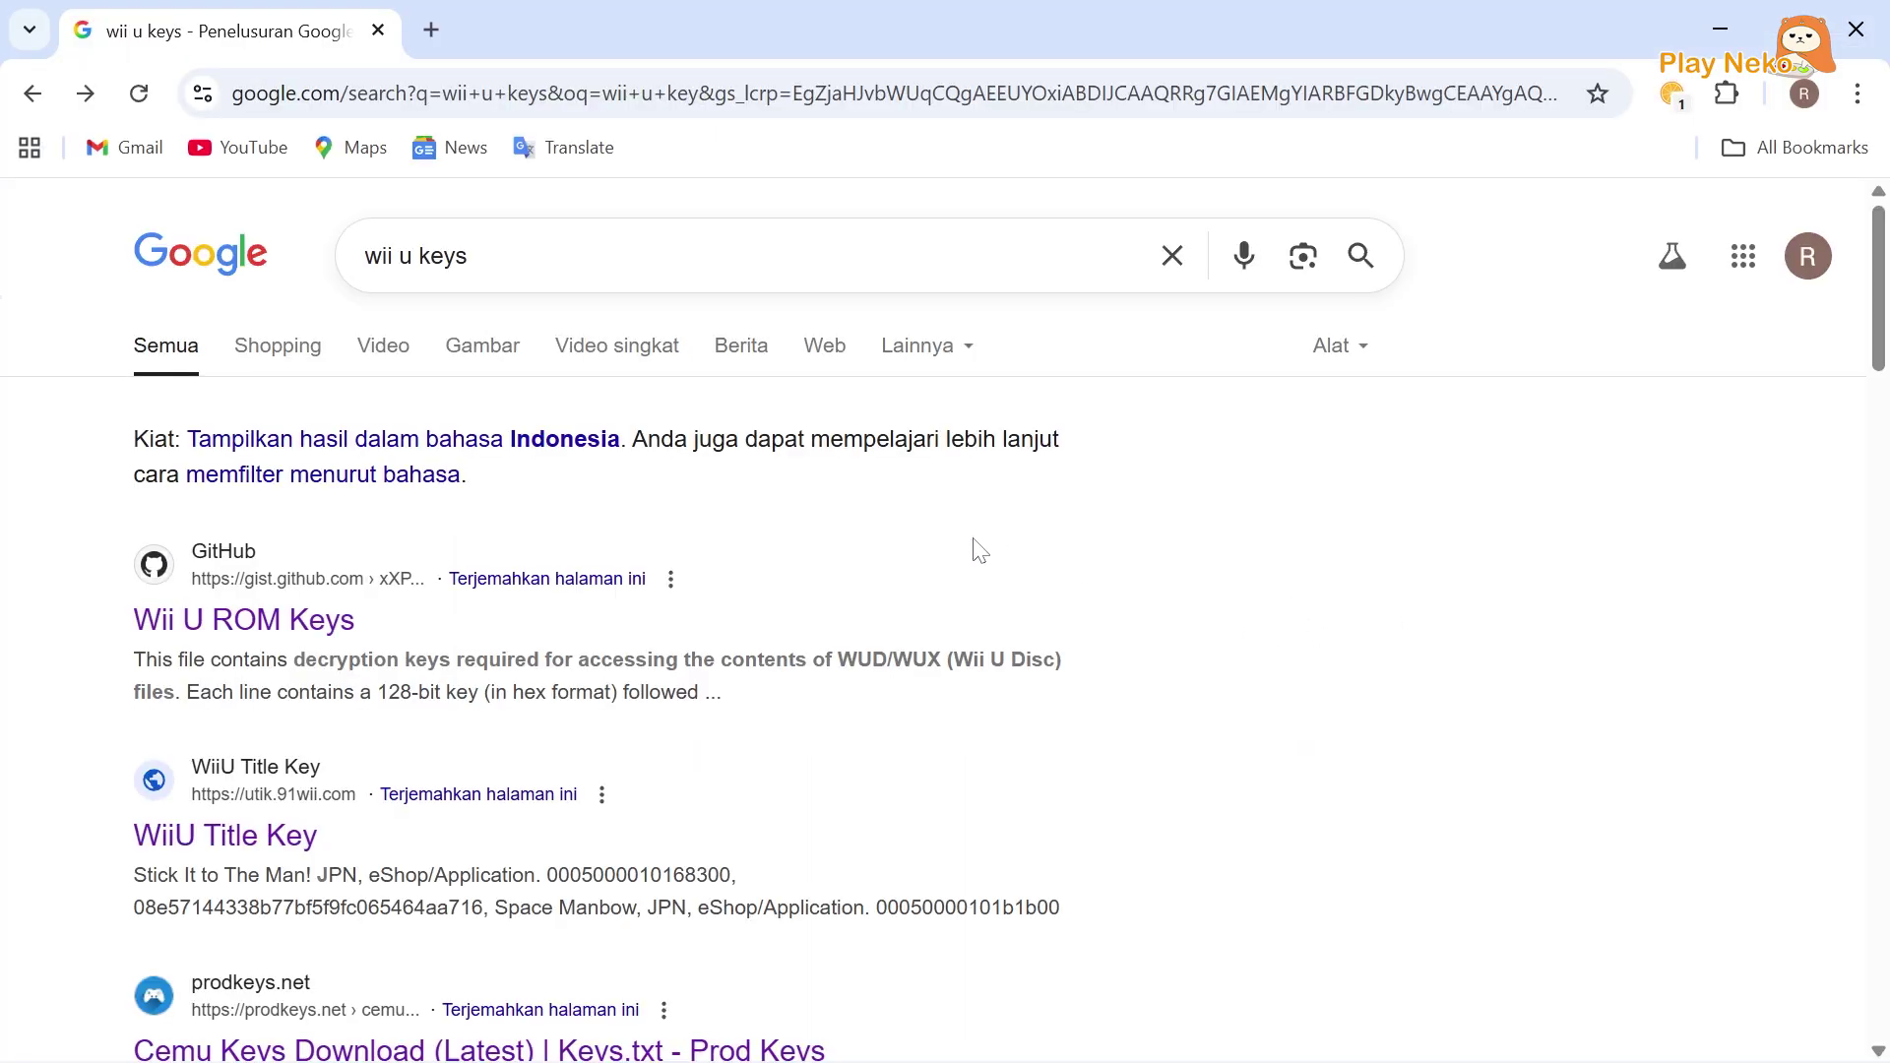
Switch to the browser's "wii u keys" search results, open the prodkeys.net Cemu Keys page and download the Cemu keys.txt archive.
{"action": "scroll", "coordinate": [980, 549], "scroll_direction": "down", "scroll_amount": 3}
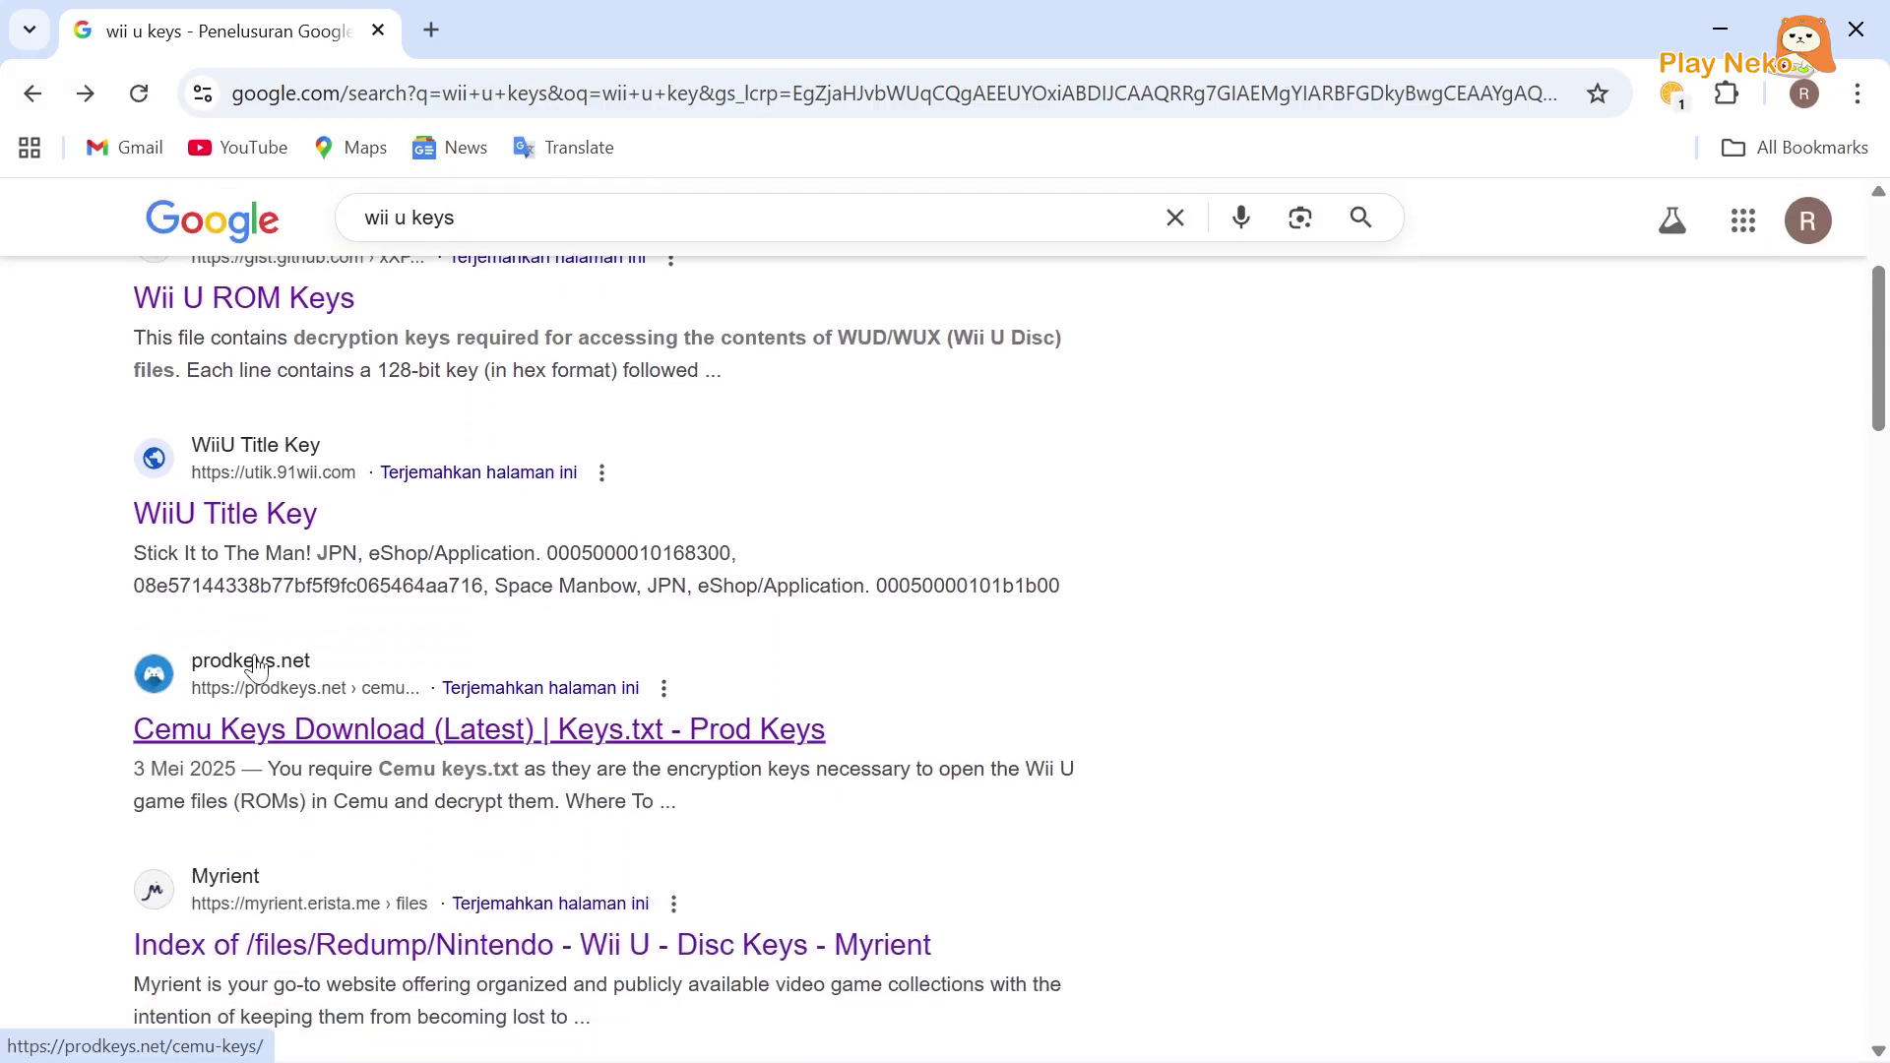
{"action": "left_click", "coordinate": [333, 734]}
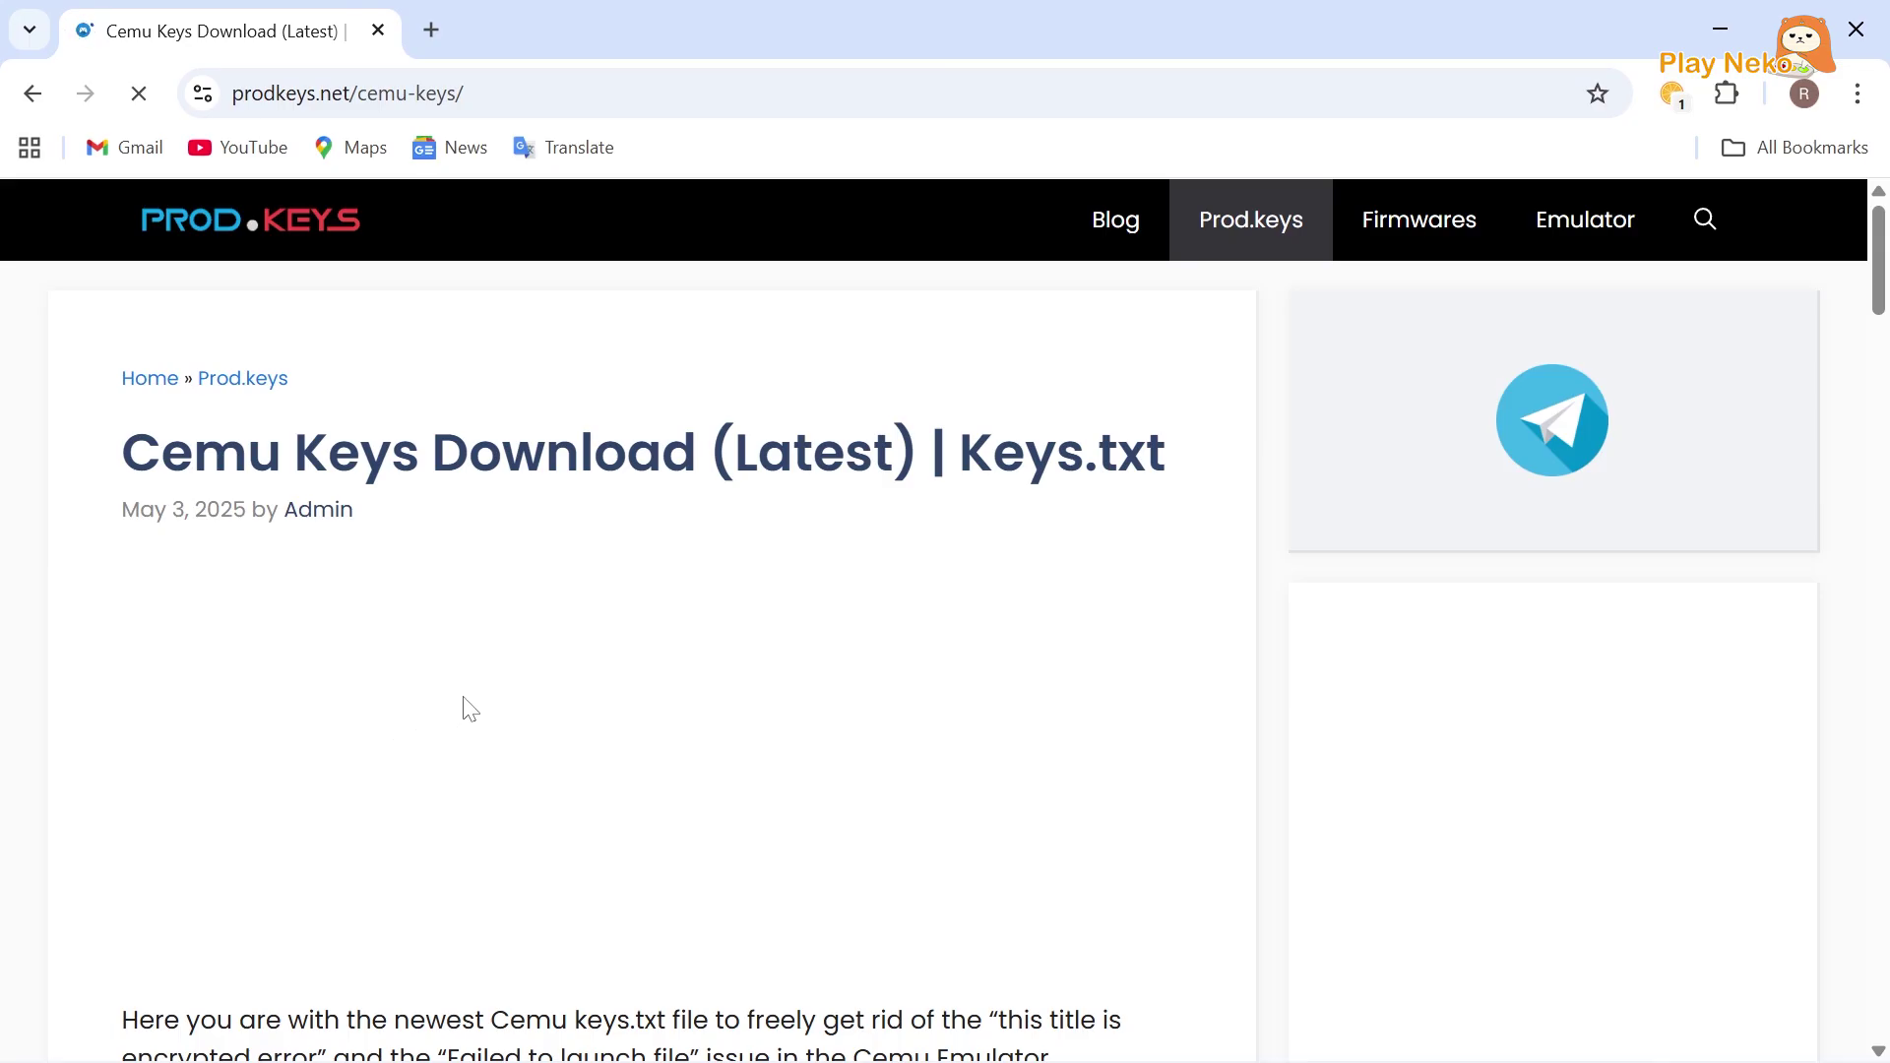
{"action": "scroll", "coordinate": [519, 707], "scroll_direction": "down", "scroll_amount": 12}
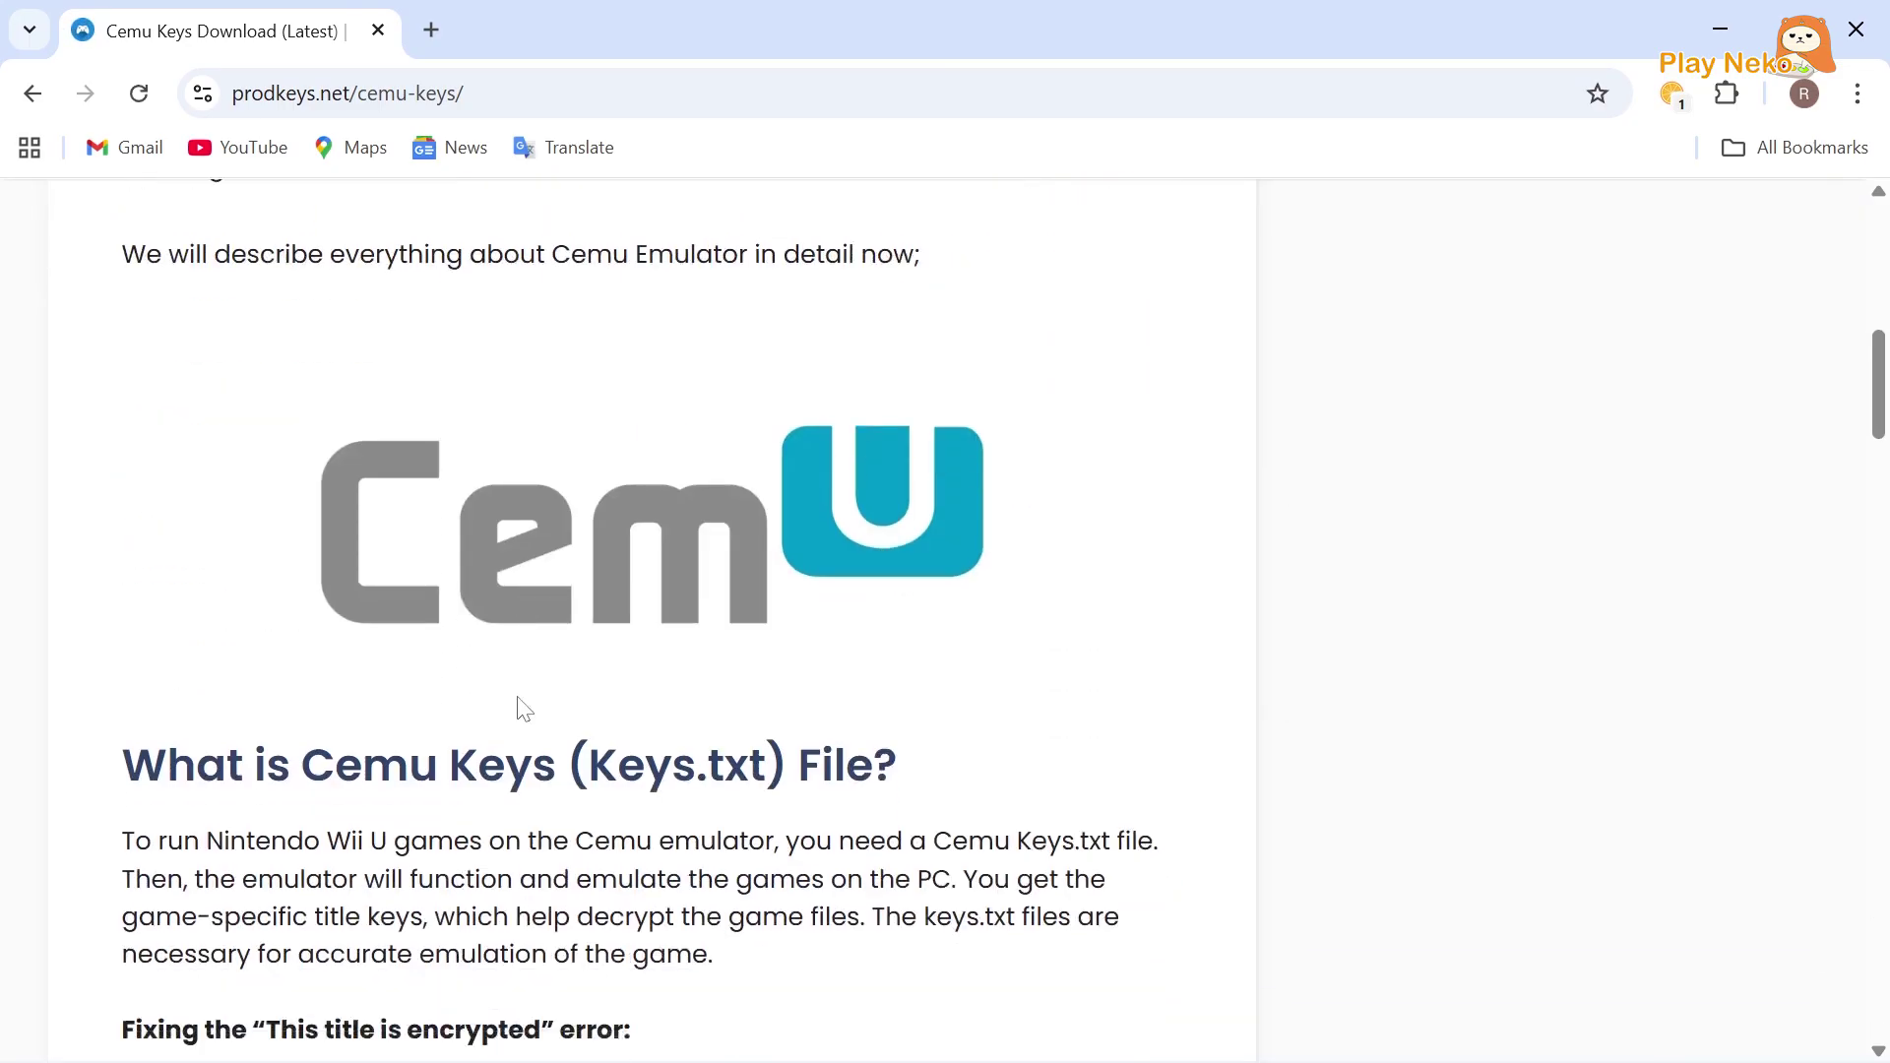
{"action": "scroll", "coordinate": [519, 707], "scroll_direction": "down", "scroll_amount": 5}
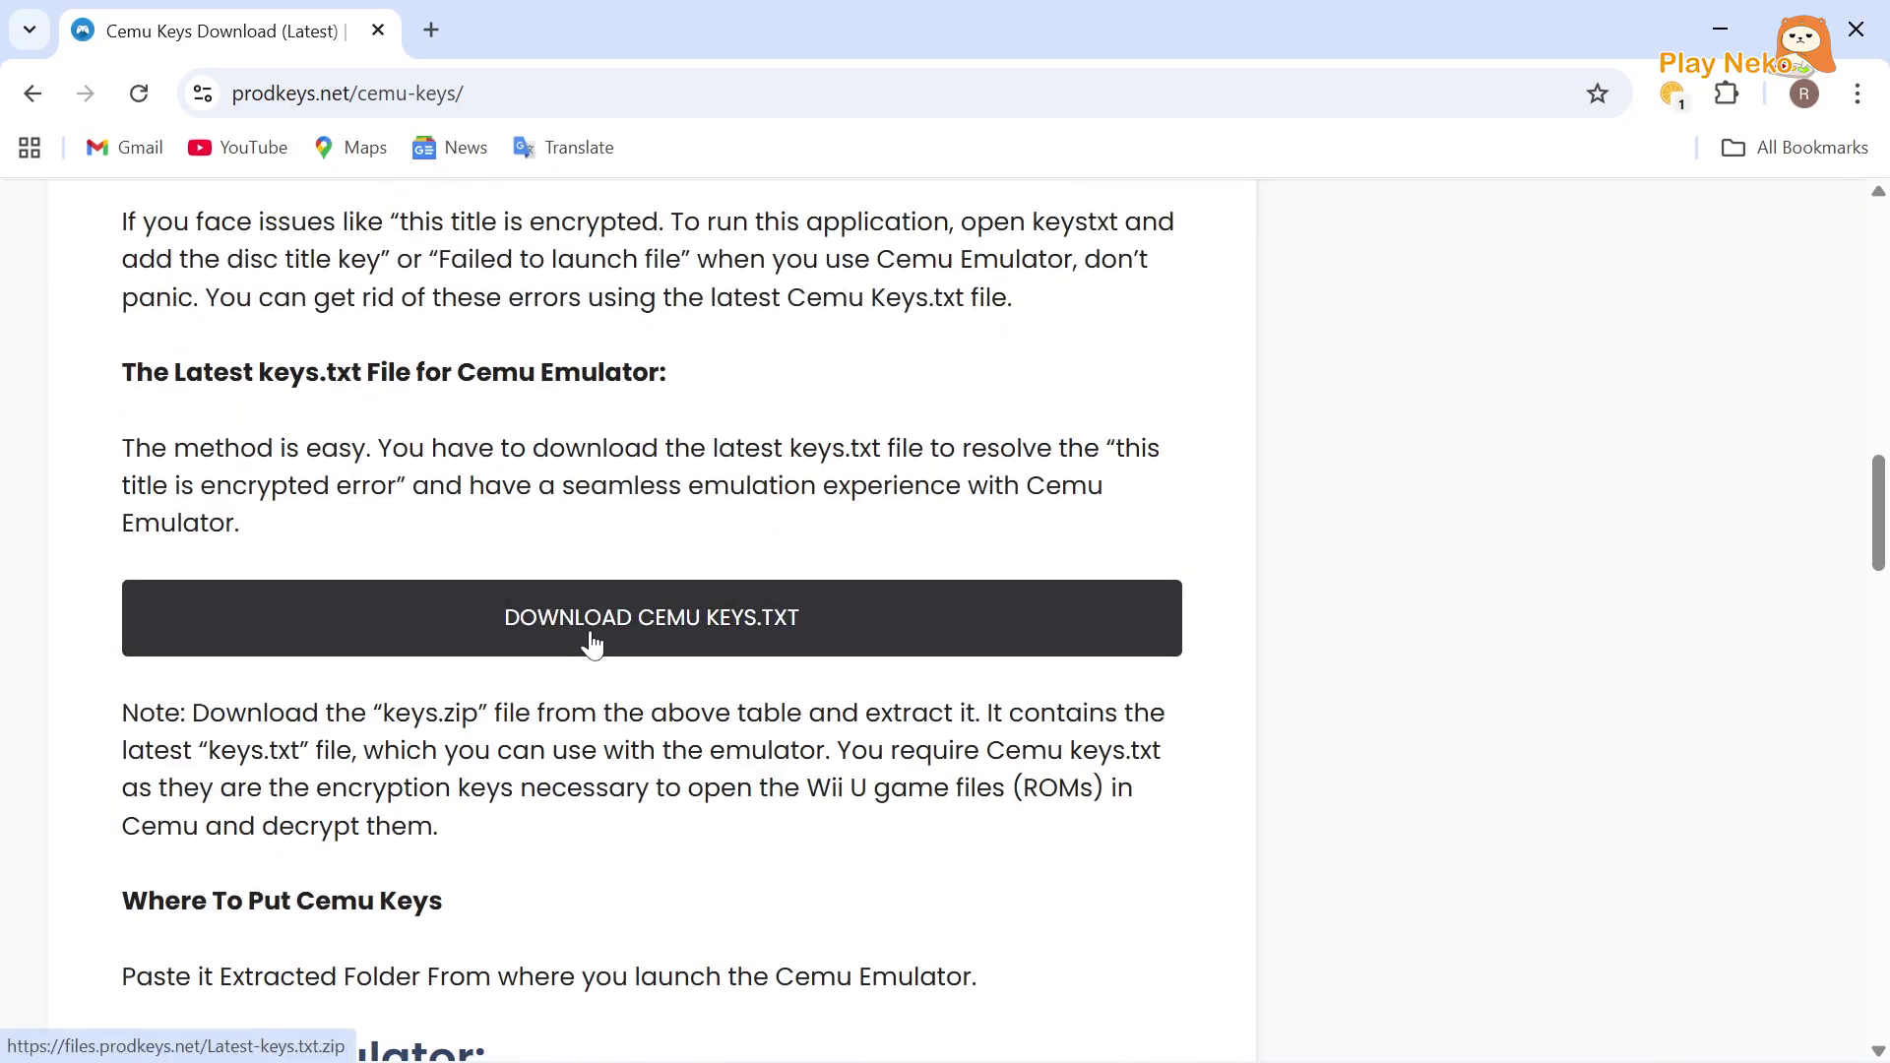
{"action": "left_click", "coordinate": [592, 645]}
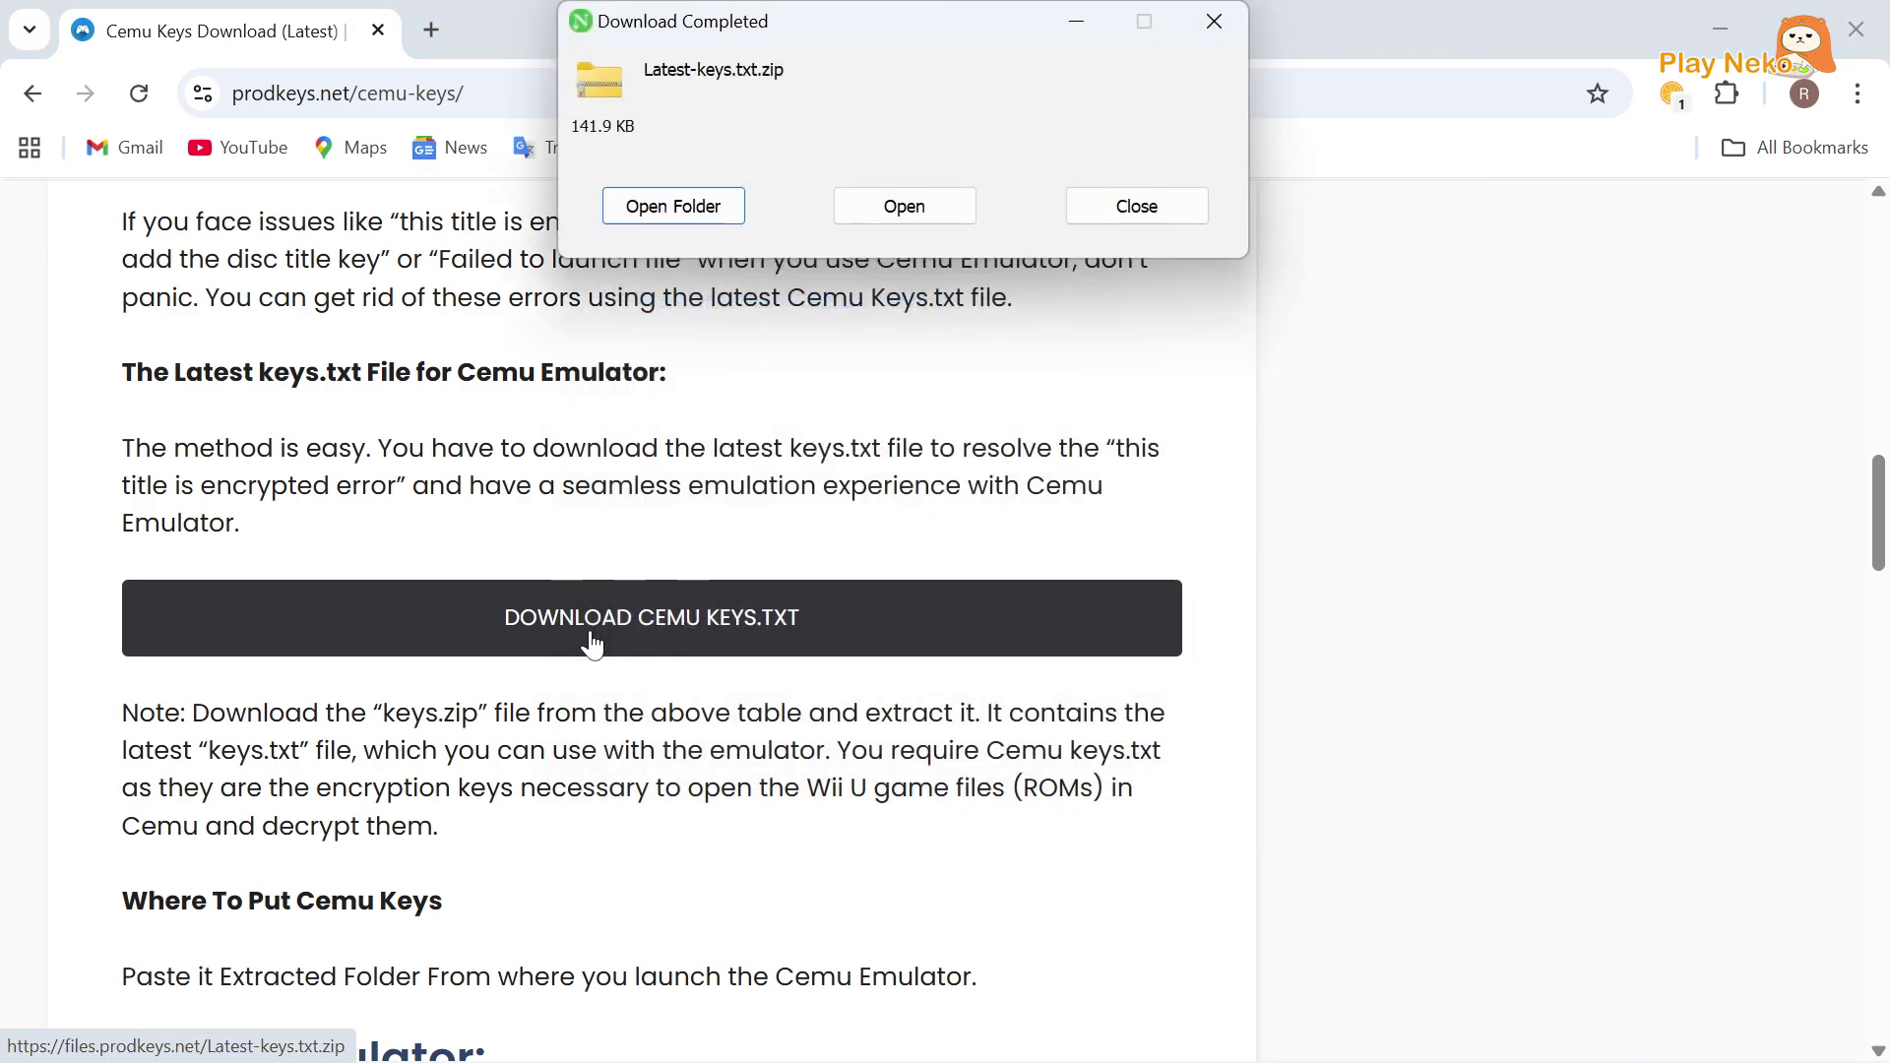
Show the downloaded Latest-keys.txt.zip in its folder and extract it to E:\Downloads\Latest-keys.txt.
{"action": "left_click", "coordinate": [673, 206]}
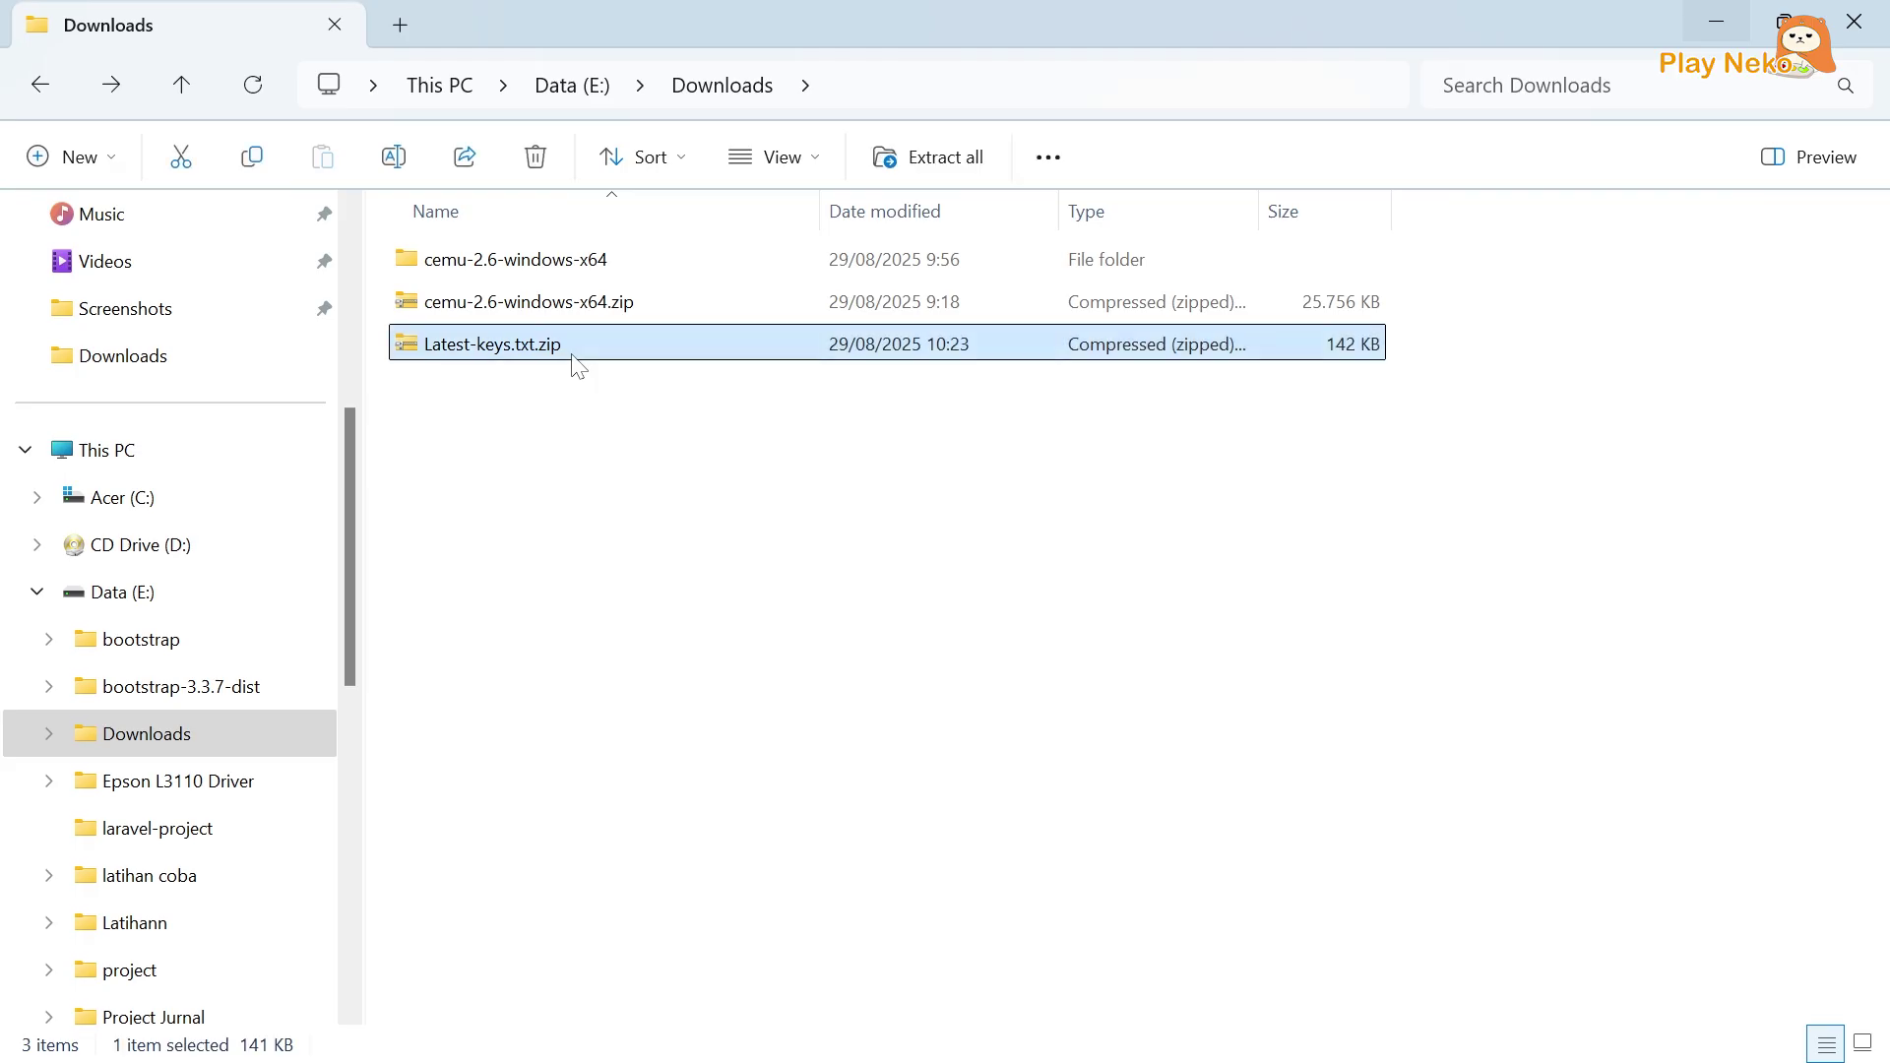
{"action": "right_click", "coordinate": [576, 364]}
{"action": "left_click", "coordinate": [684, 834]}
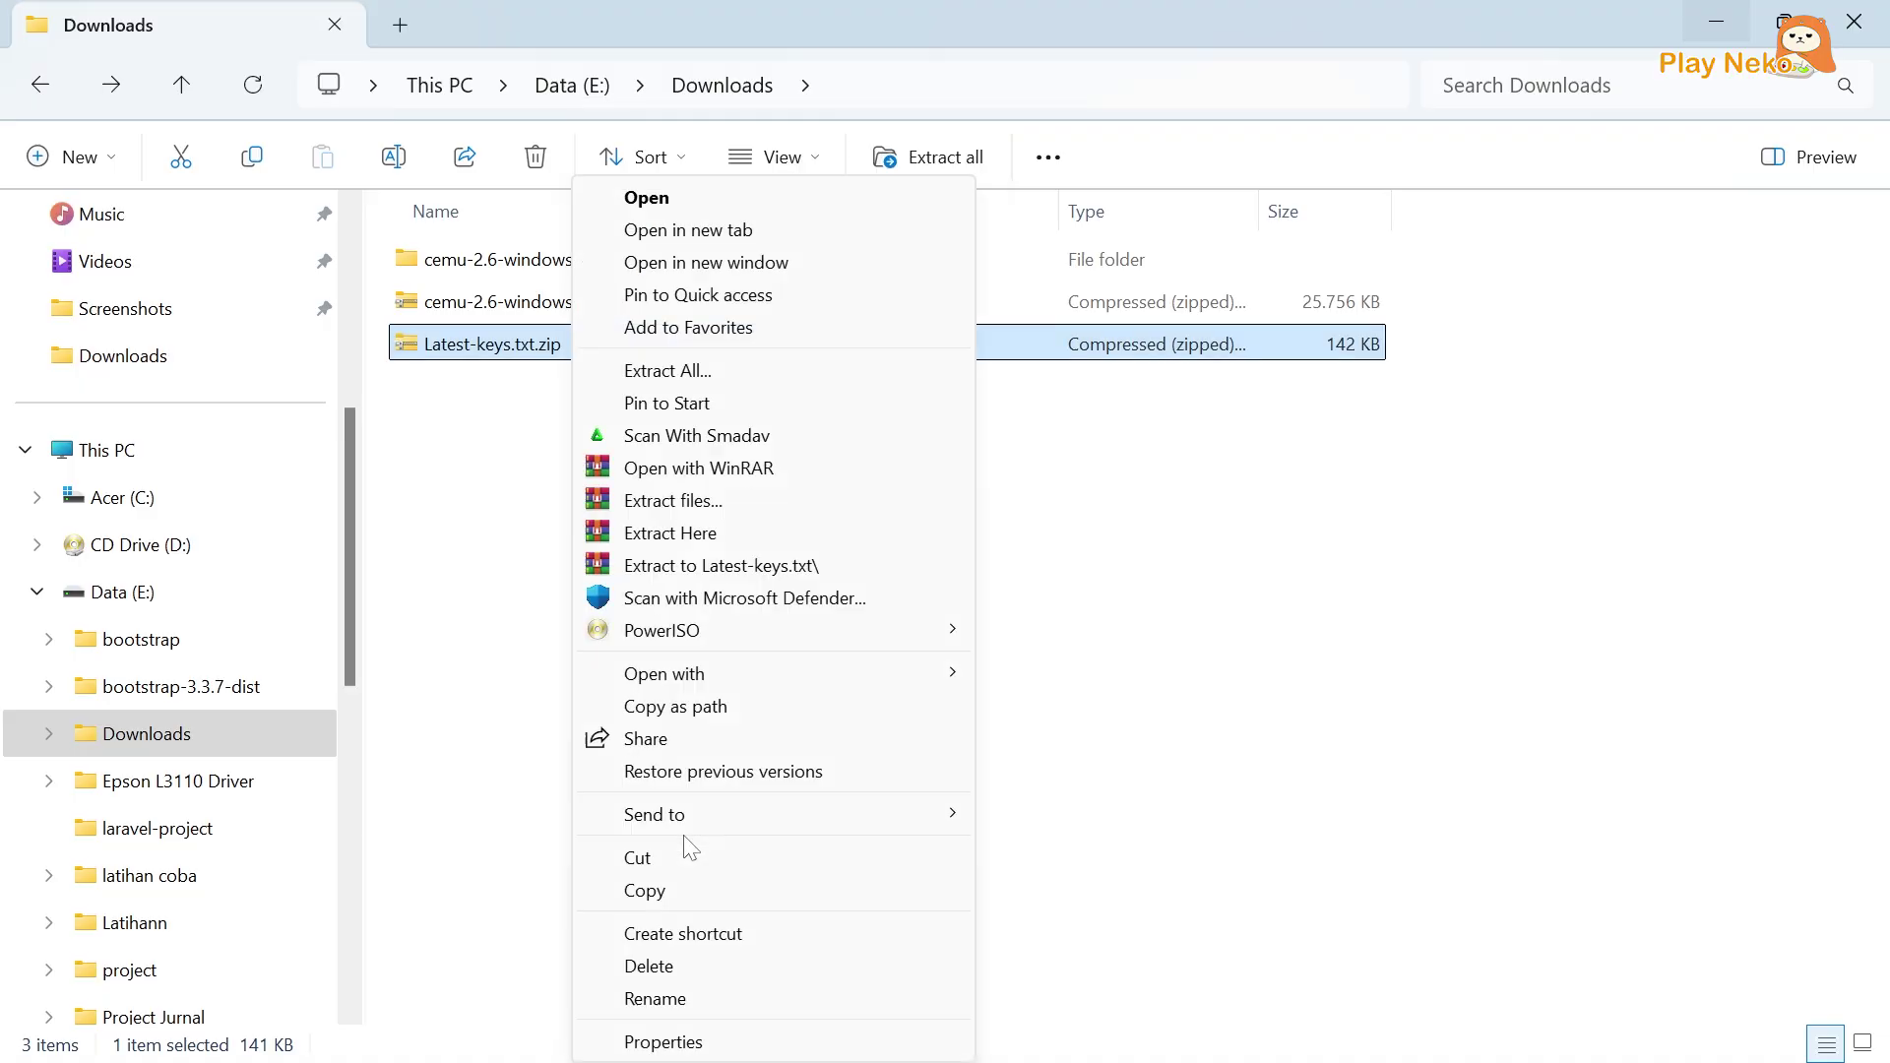
{"action": "left_click", "coordinate": [669, 500]}
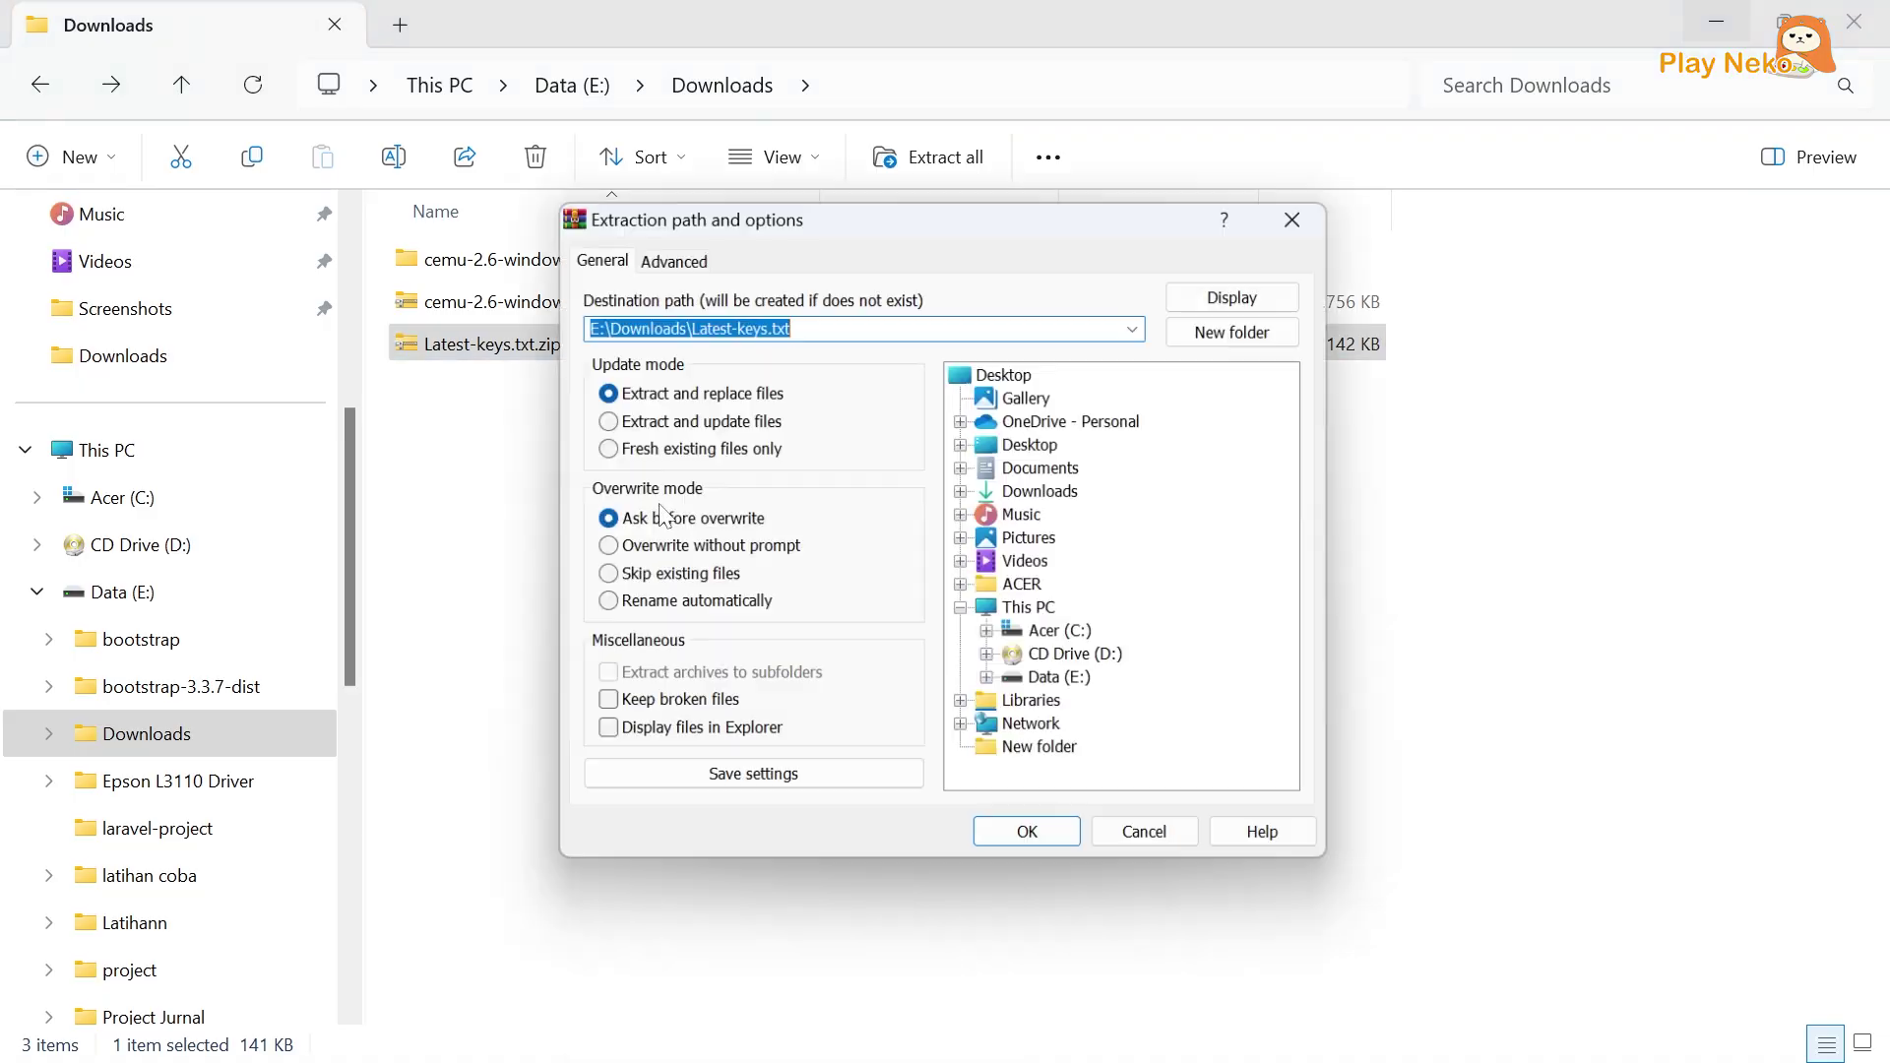
{"action": "left_click", "coordinate": [1057, 835]}
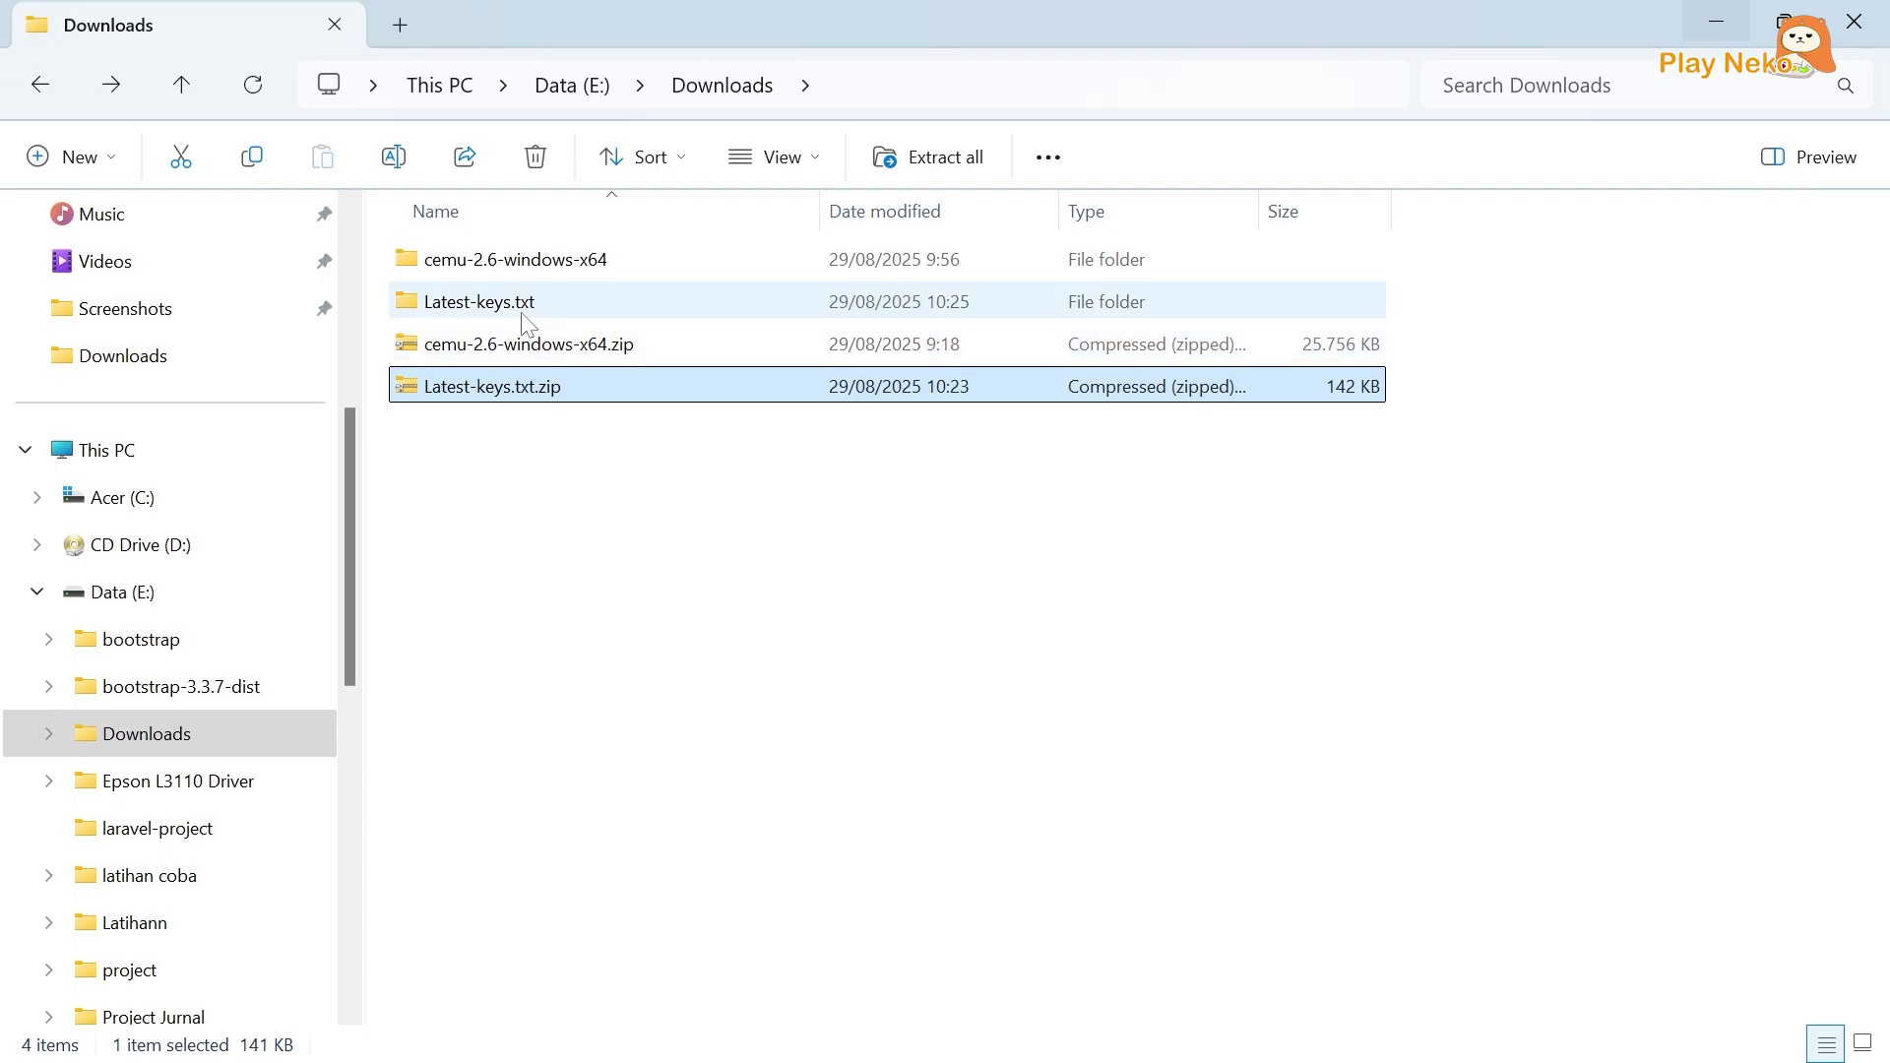
Copy keys.txt from the extracted Latest-keys.txt folder.
{"action": "double_click", "coordinate": [523, 313]}
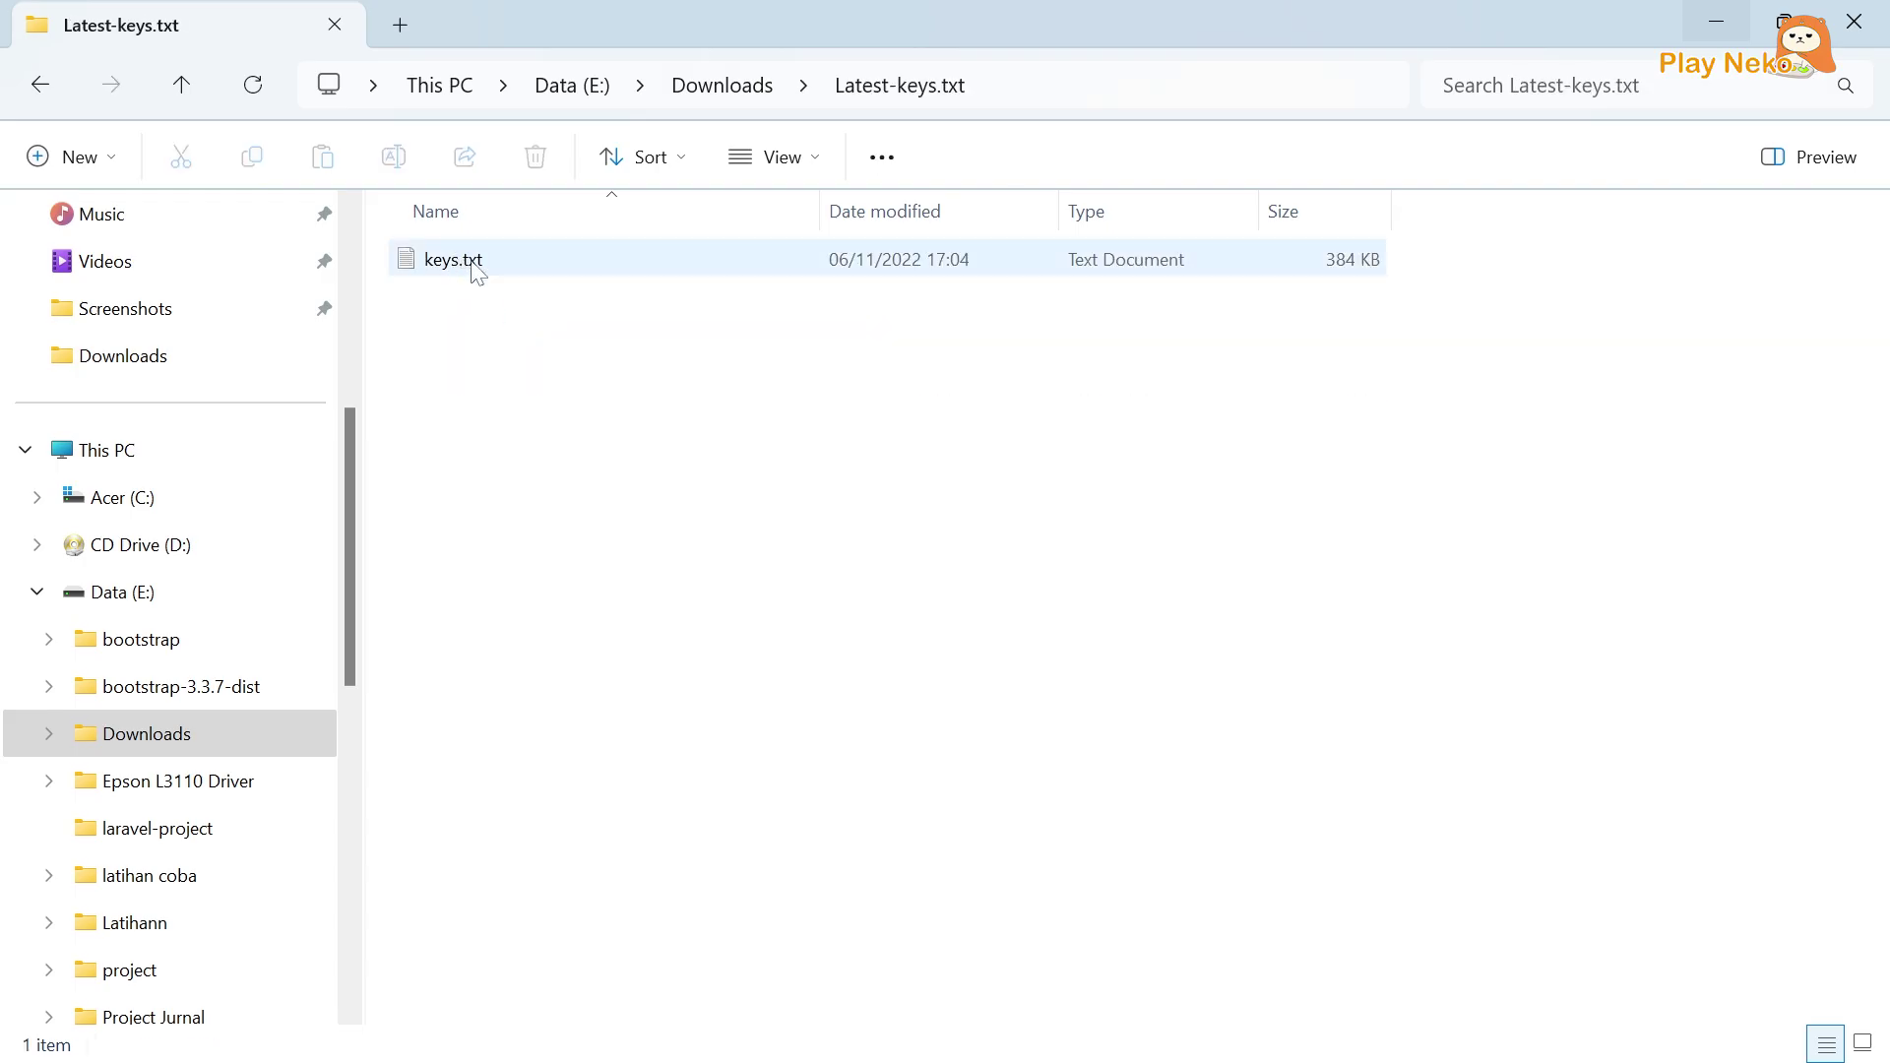
{"action": "left_click", "coordinate": [476, 264]}
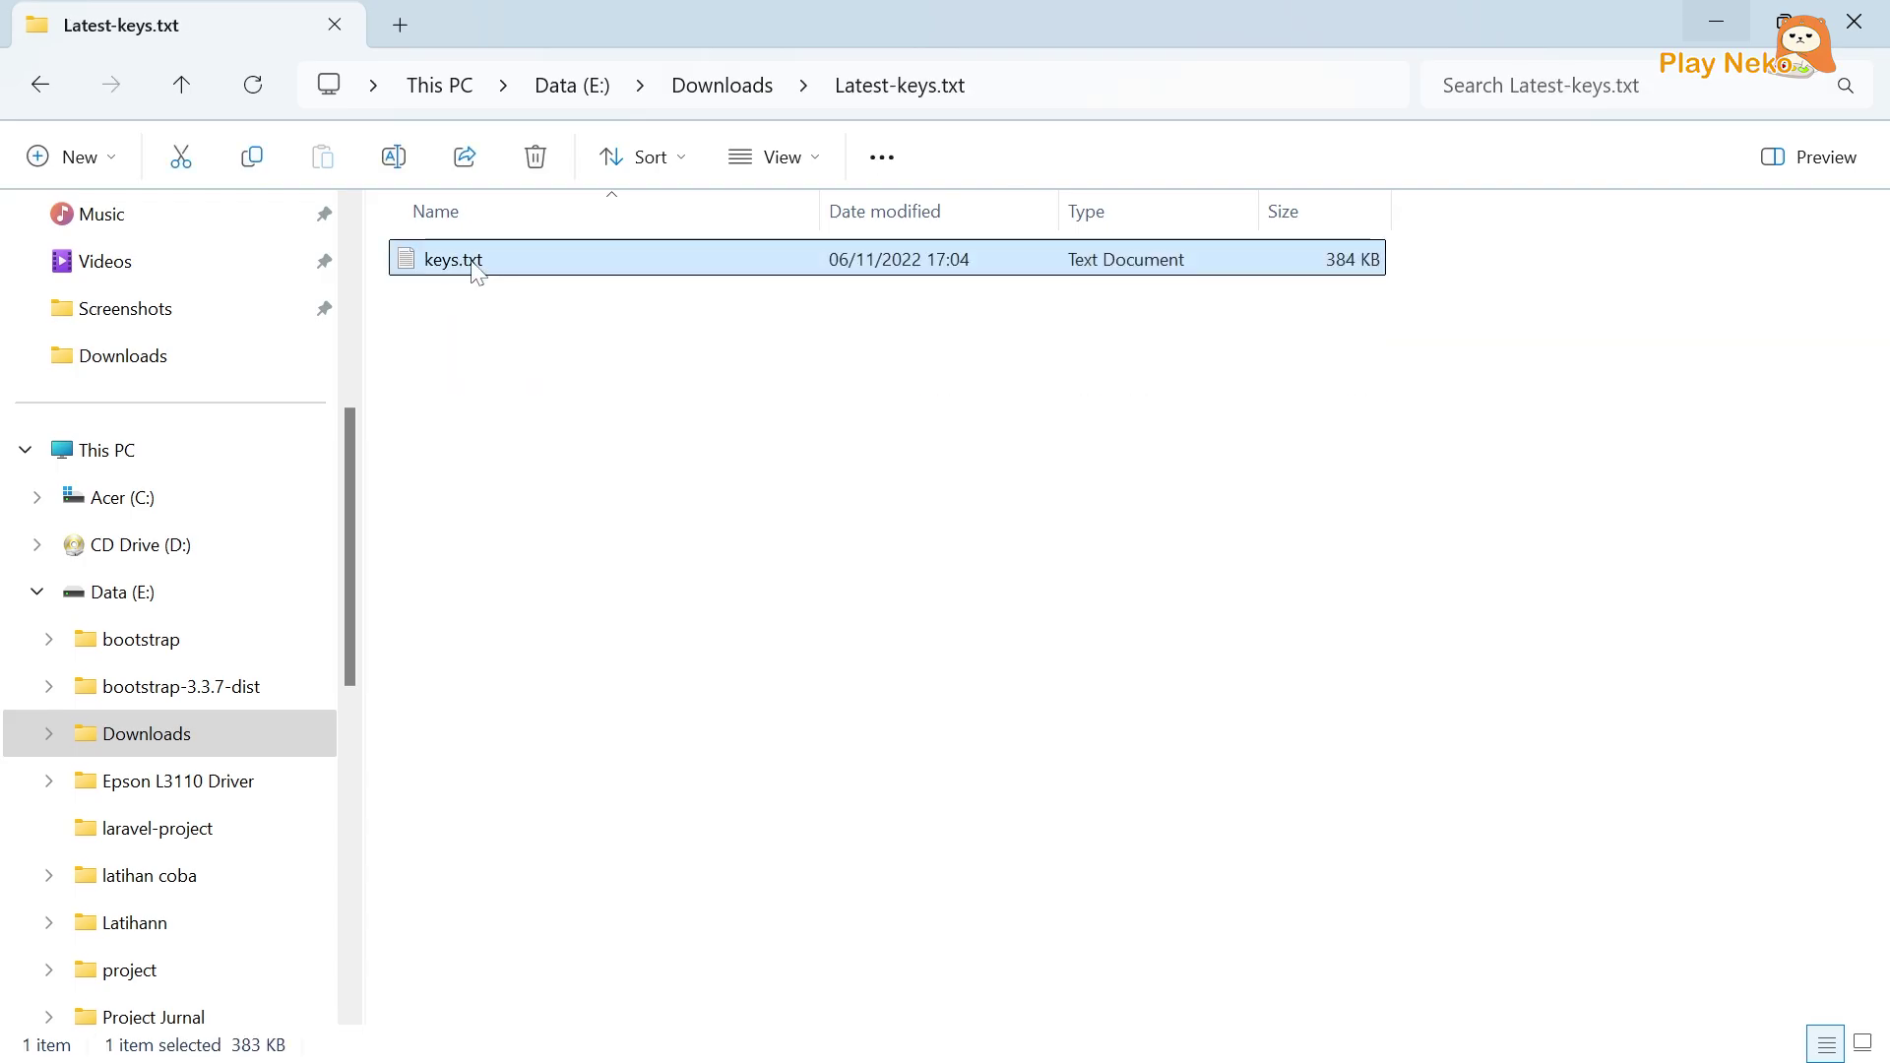
{"action": "right_click", "coordinate": [476, 270]}
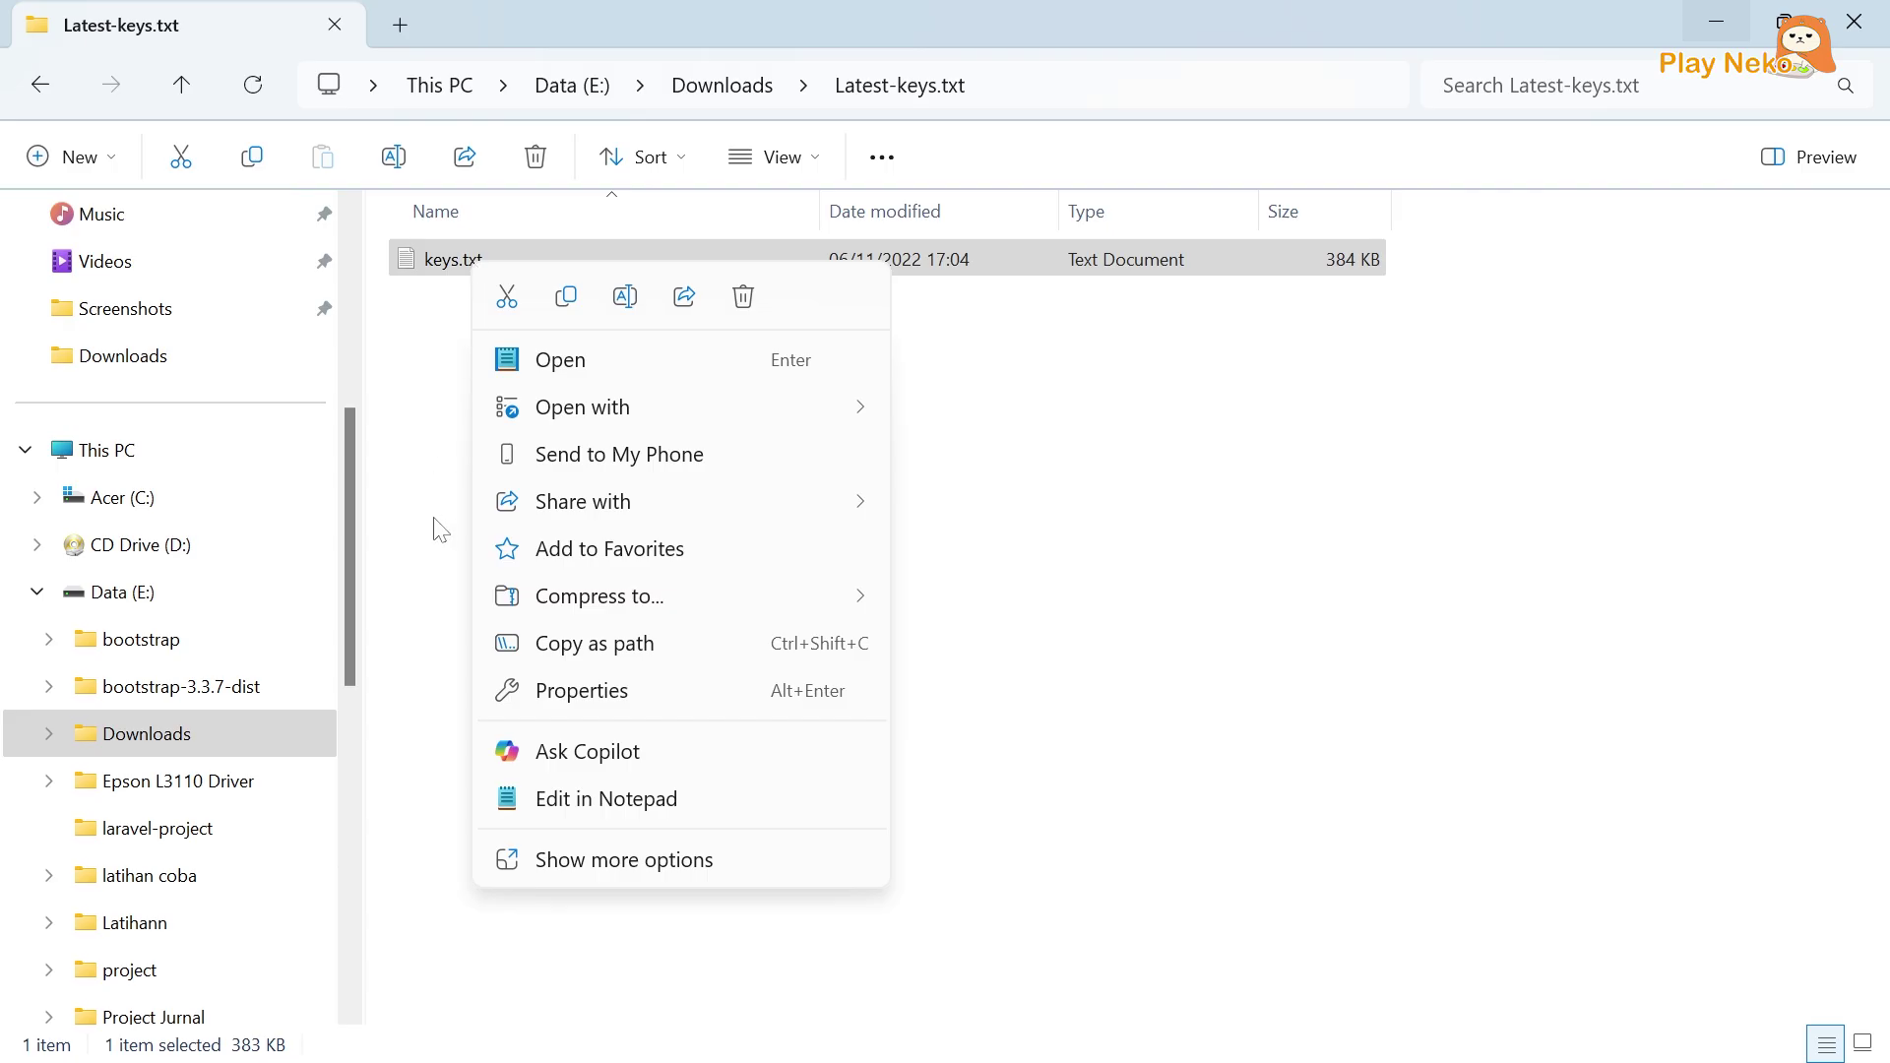
{"action": "left_click", "coordinate": [582, 859]}
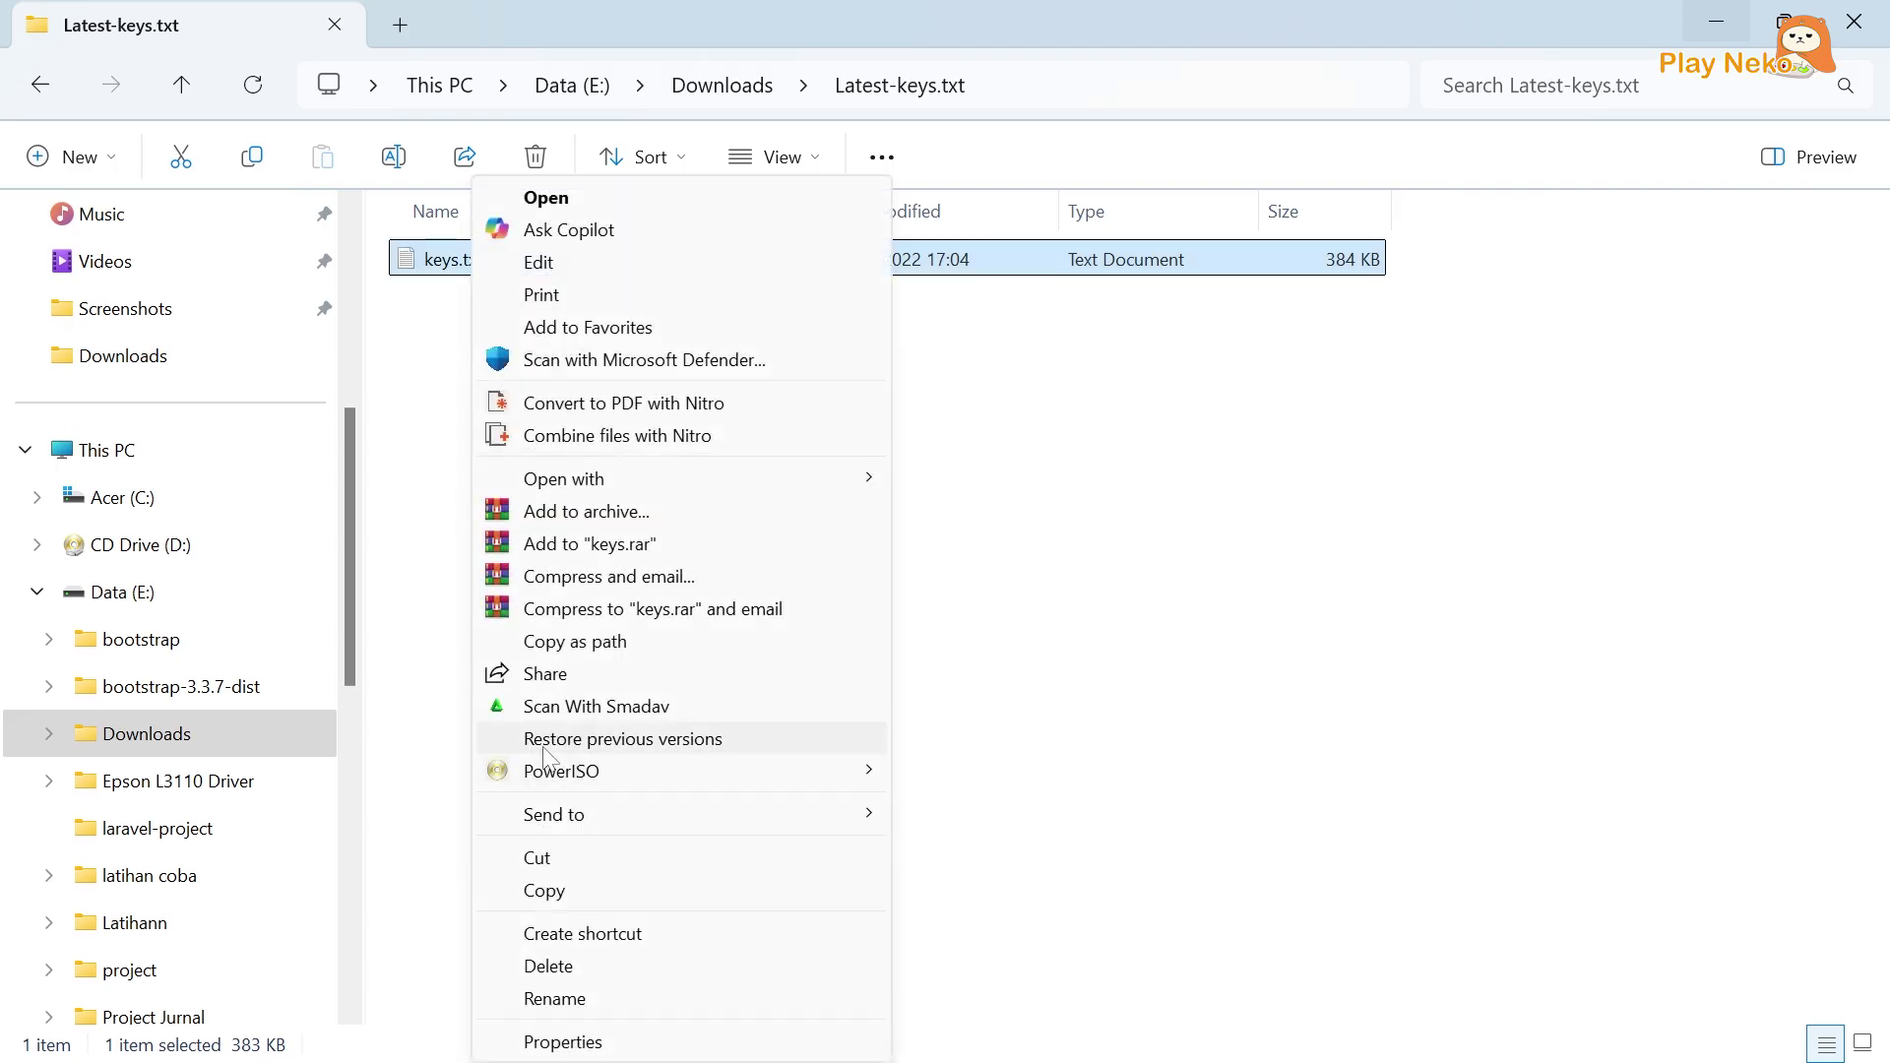
{"action": "left_click", "coordinate": [544, 891]}
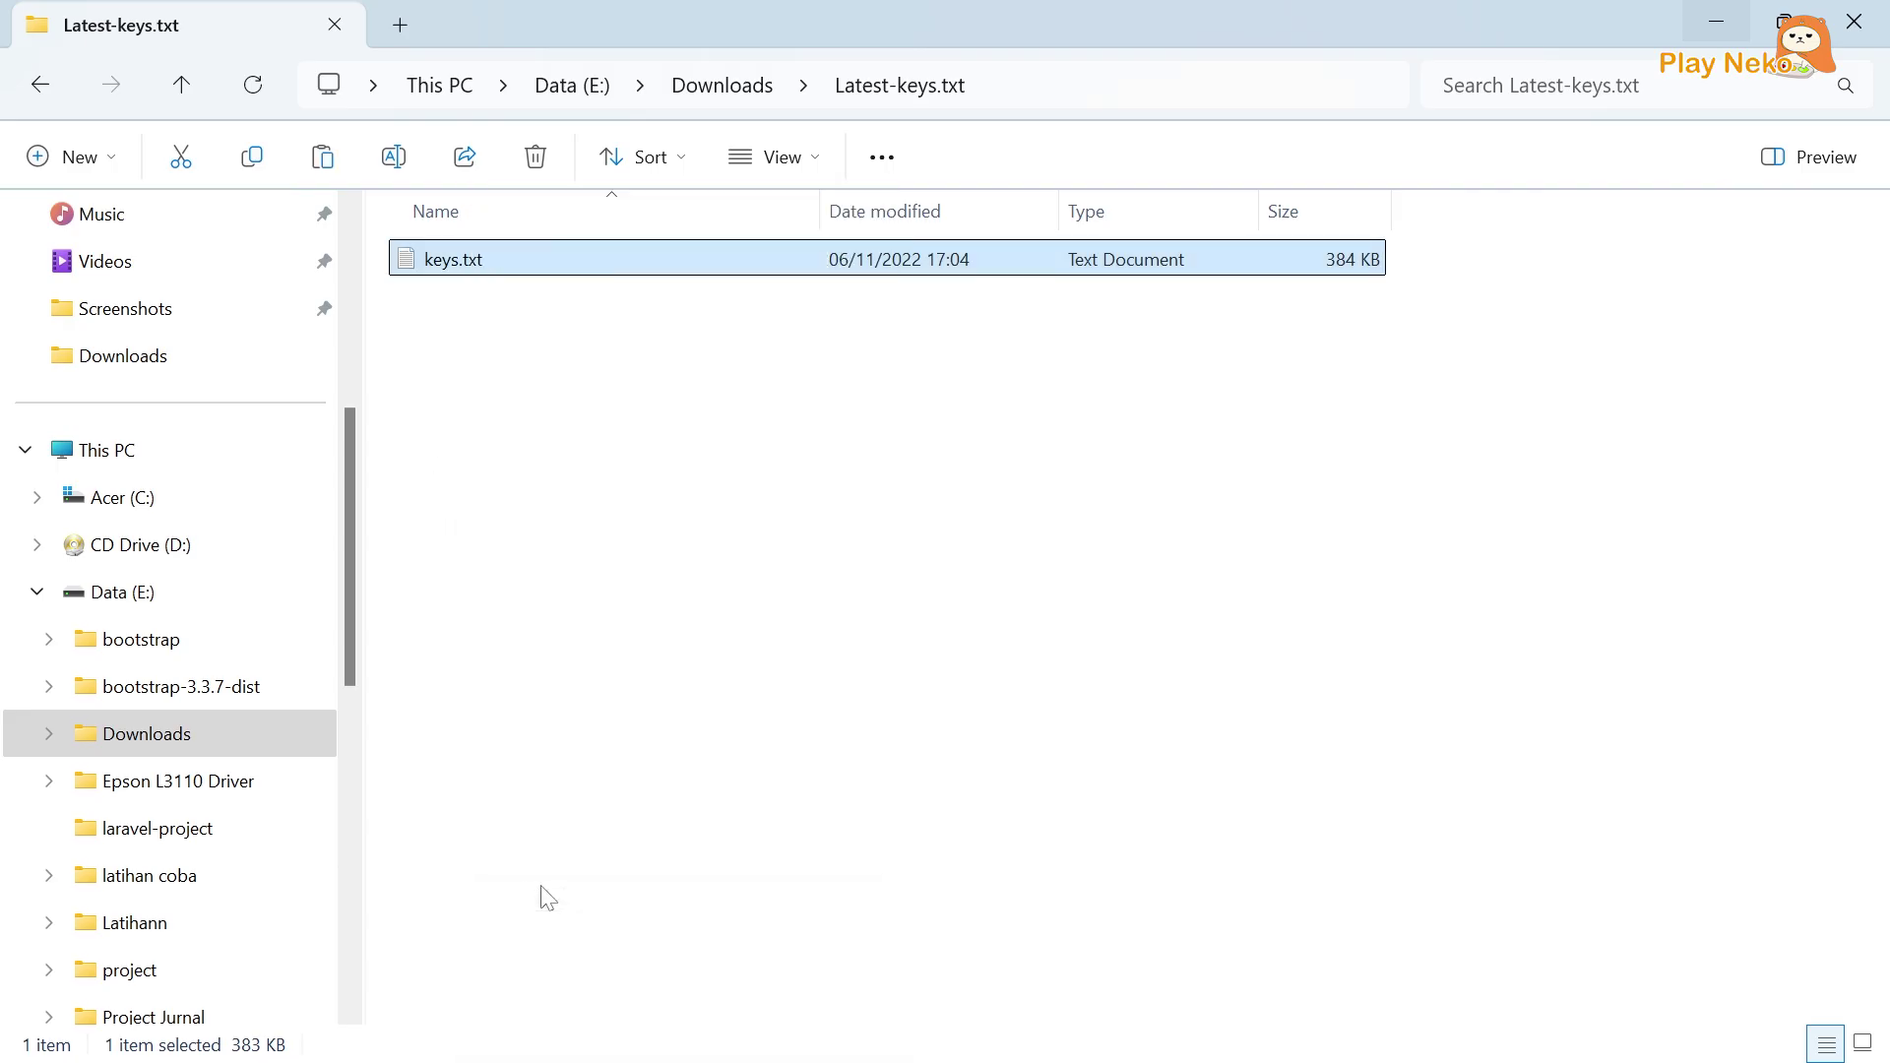
Paste keys.txt into the portable folder inside cemu-2.6-windows-x64's Cemu_2.6 folder, replacing the existing file.
{"action": "left_click", "coordinate": [41, 87]}
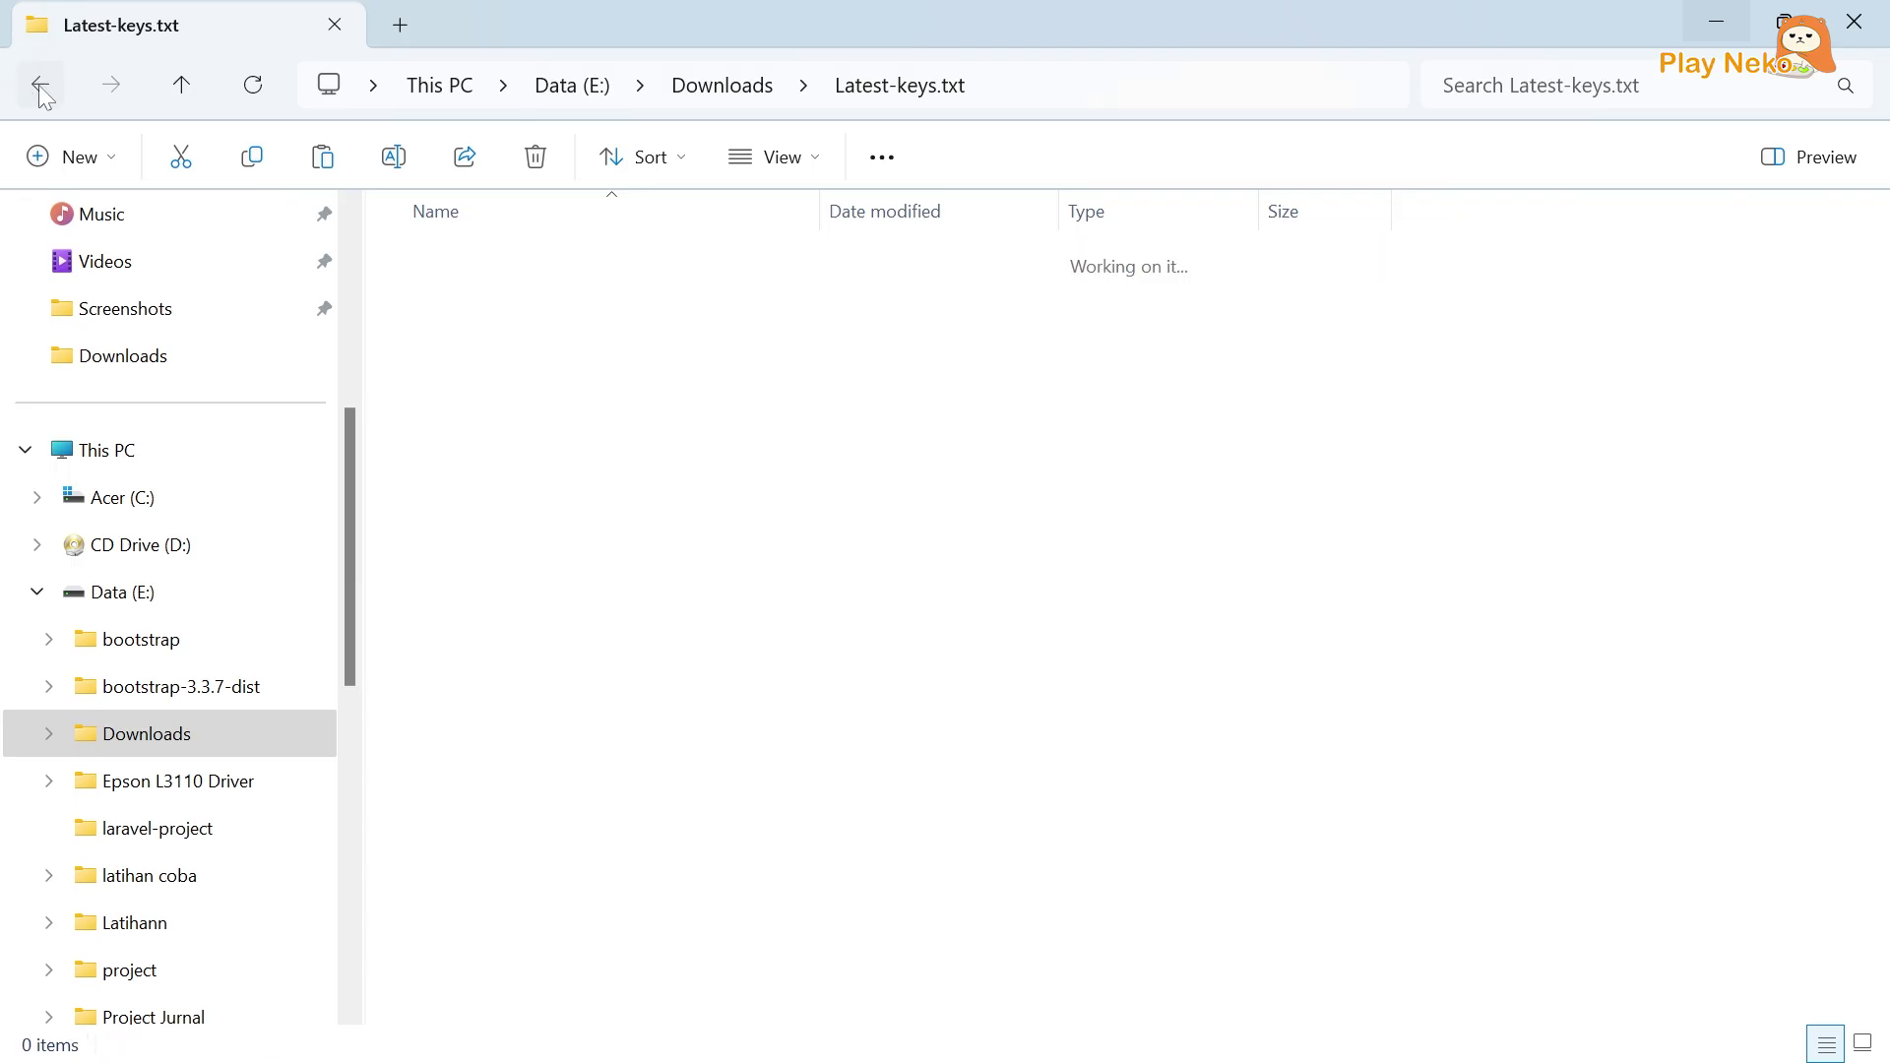
{"action": "double_click", "coordinate": [464, 271]}
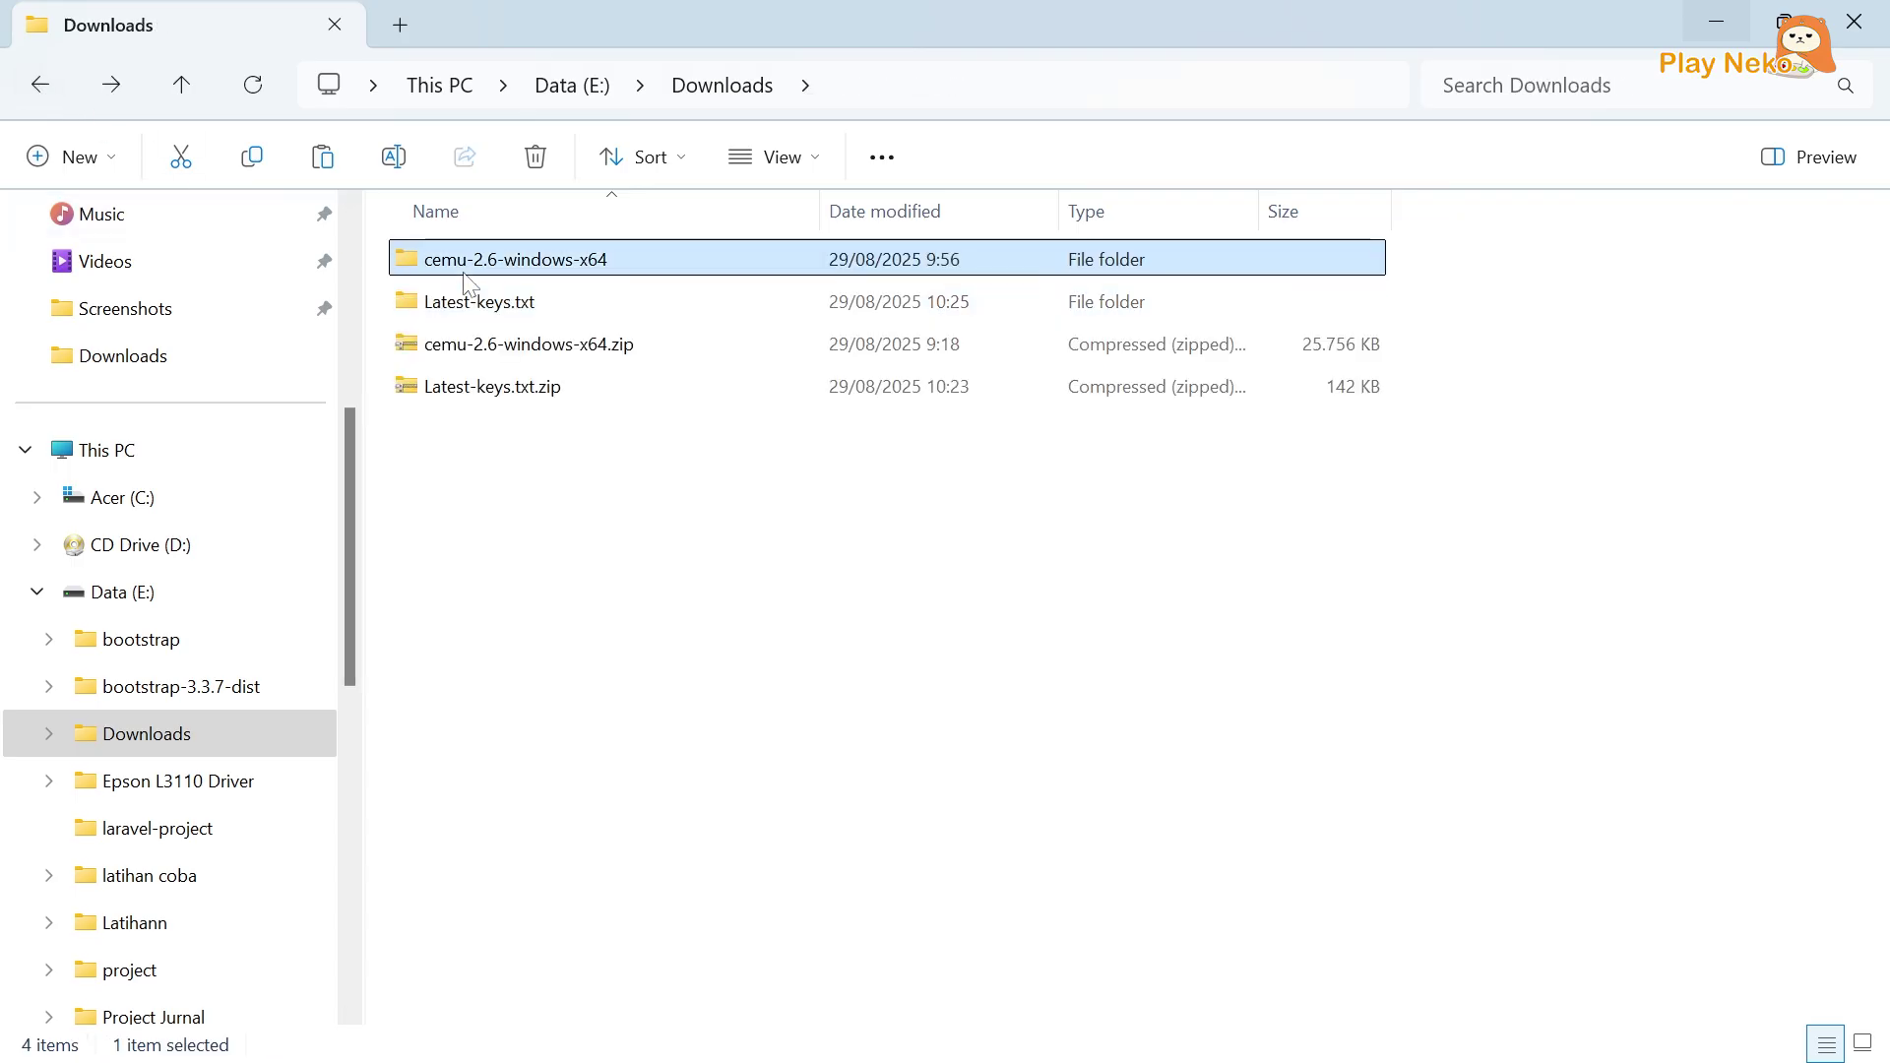
{"action": "double_click", "coordinate": [467, 264]}
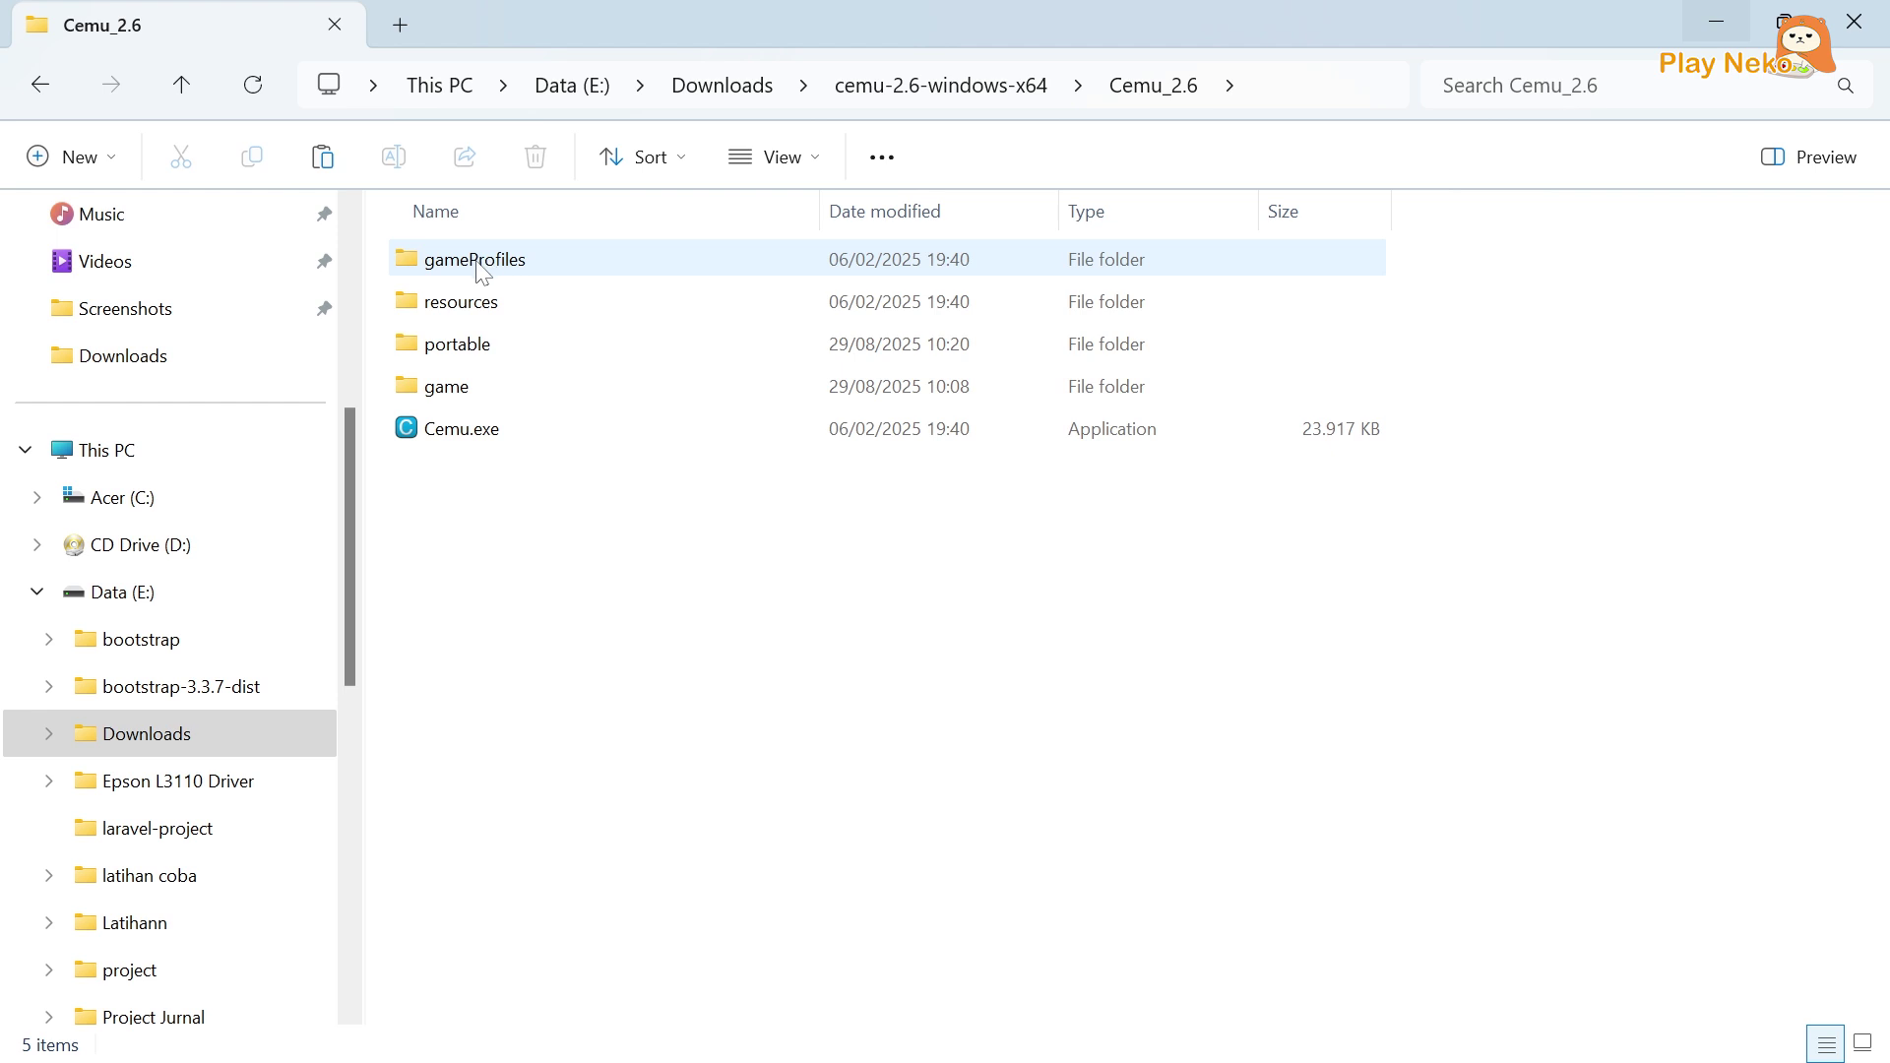
{"action": "double_click", "coordinate": [480, 349]}
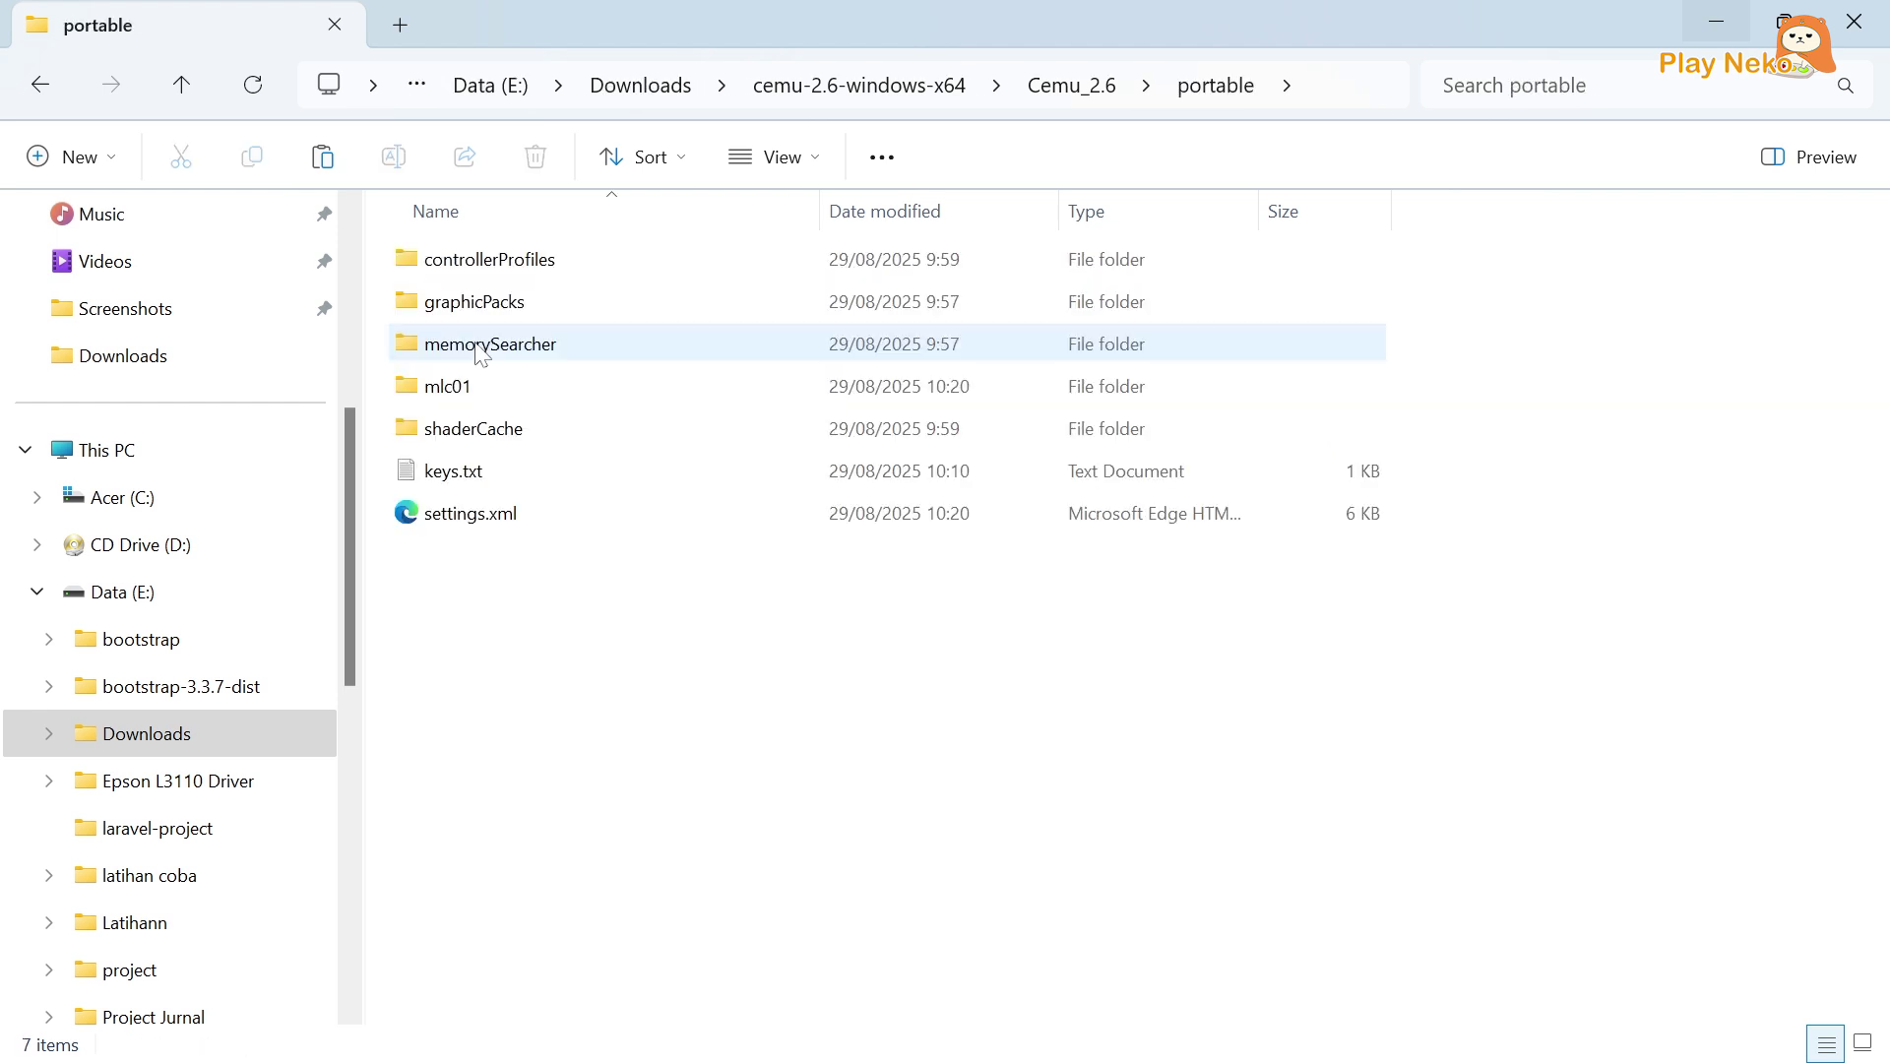
{"action": "right_click", "coordinate": [522, 586]}
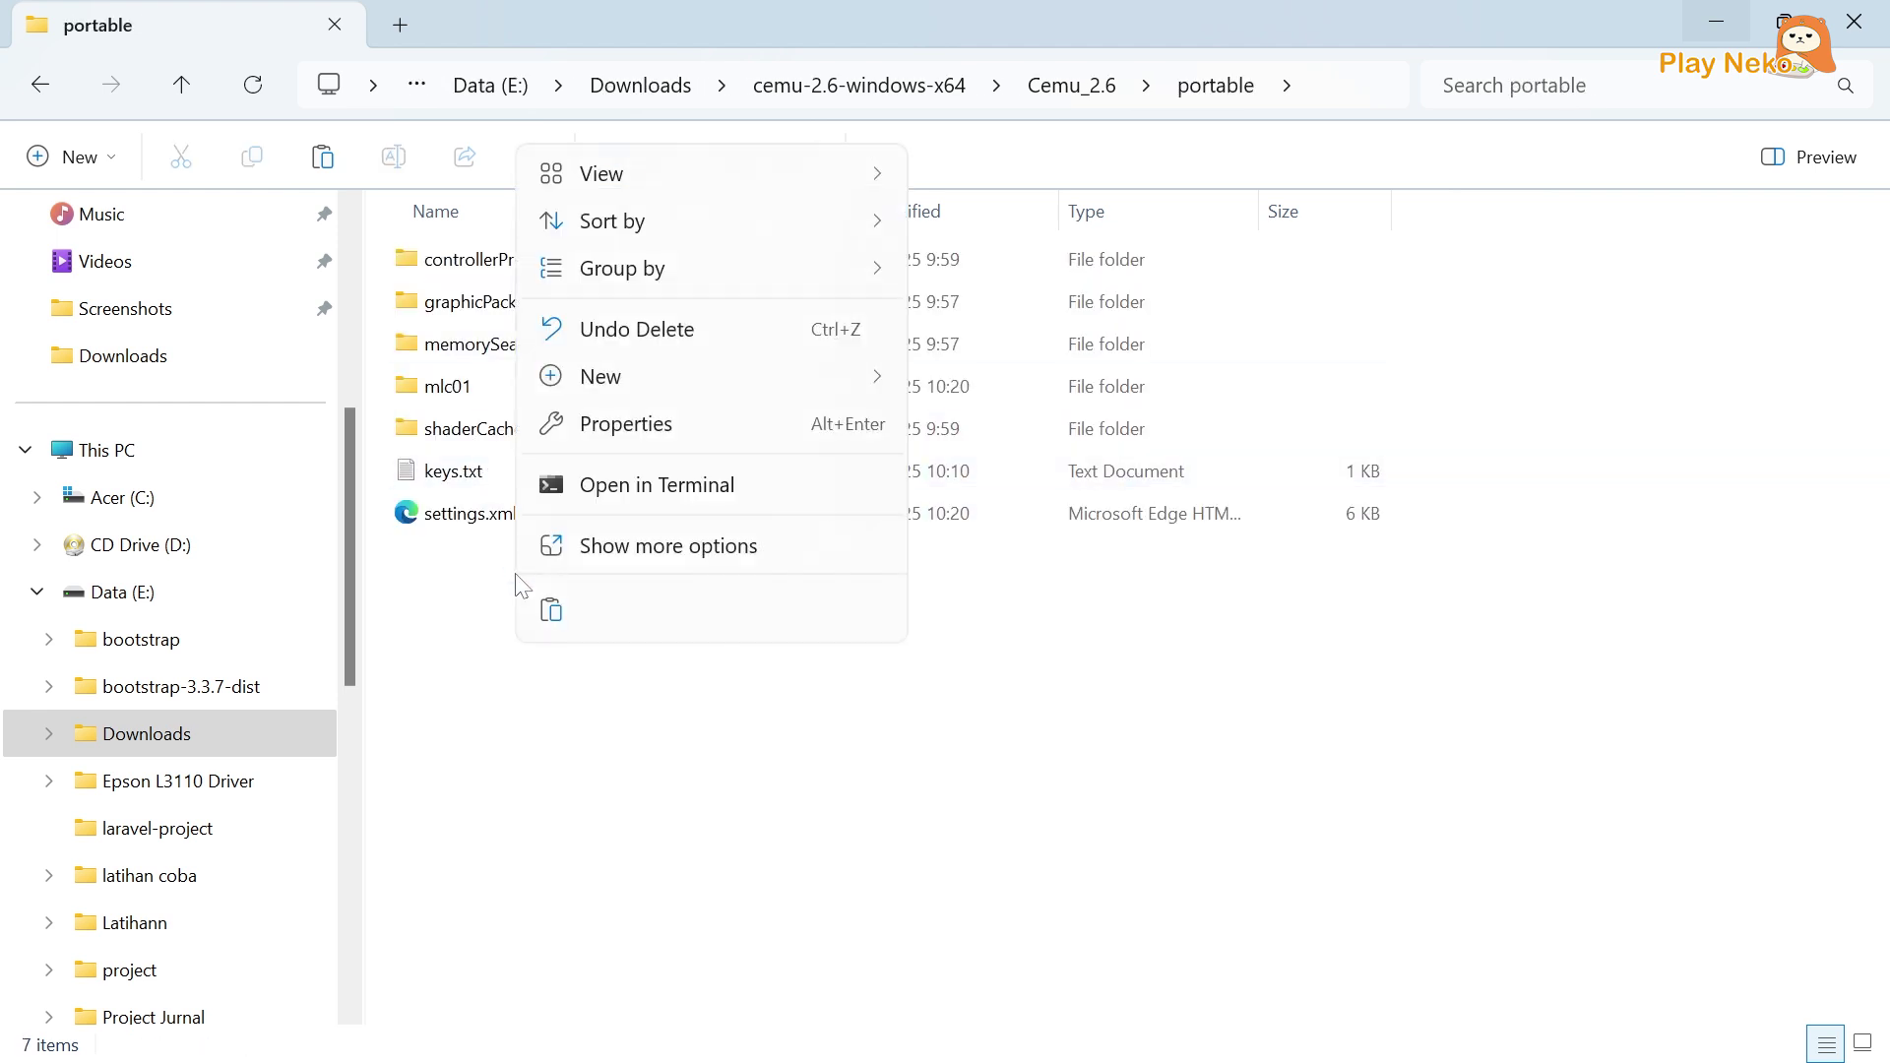
{"action": "left_click", "coordinate": [551, 610]}
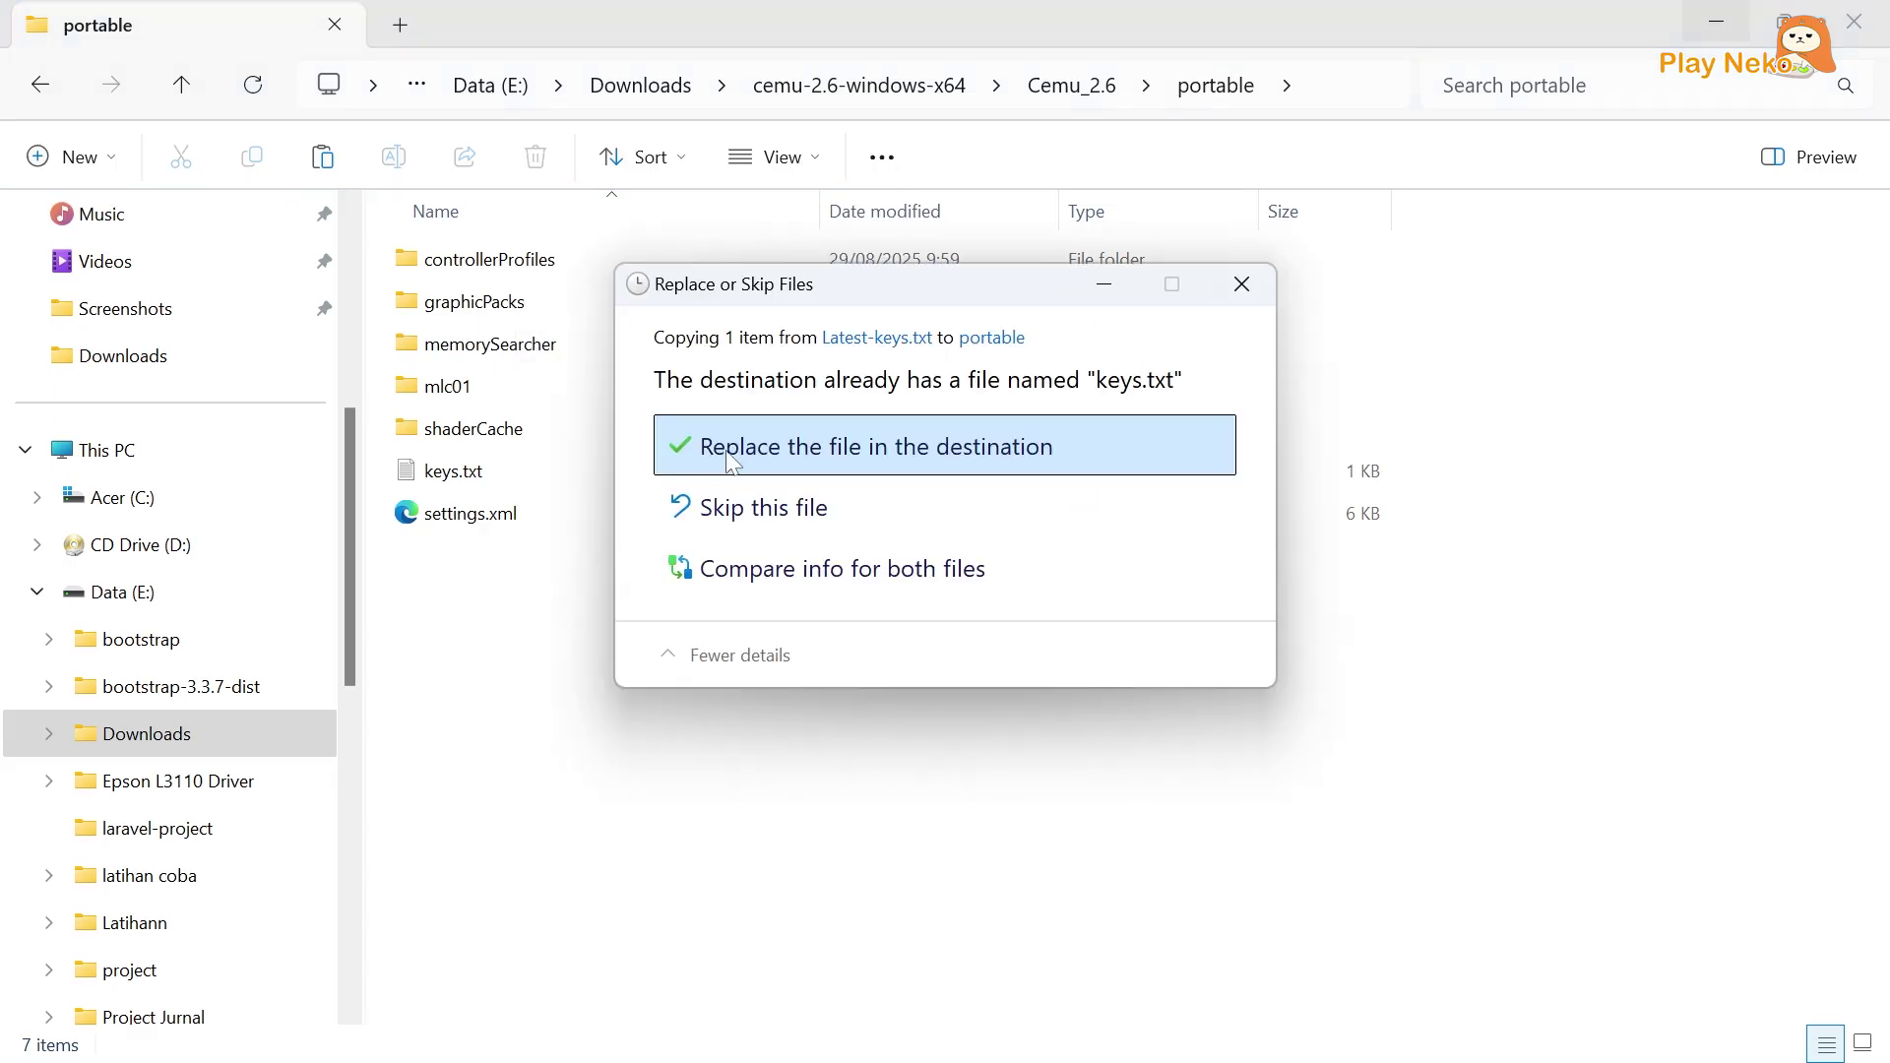
{"action": "left_click", "coordinate": [731, 461]}
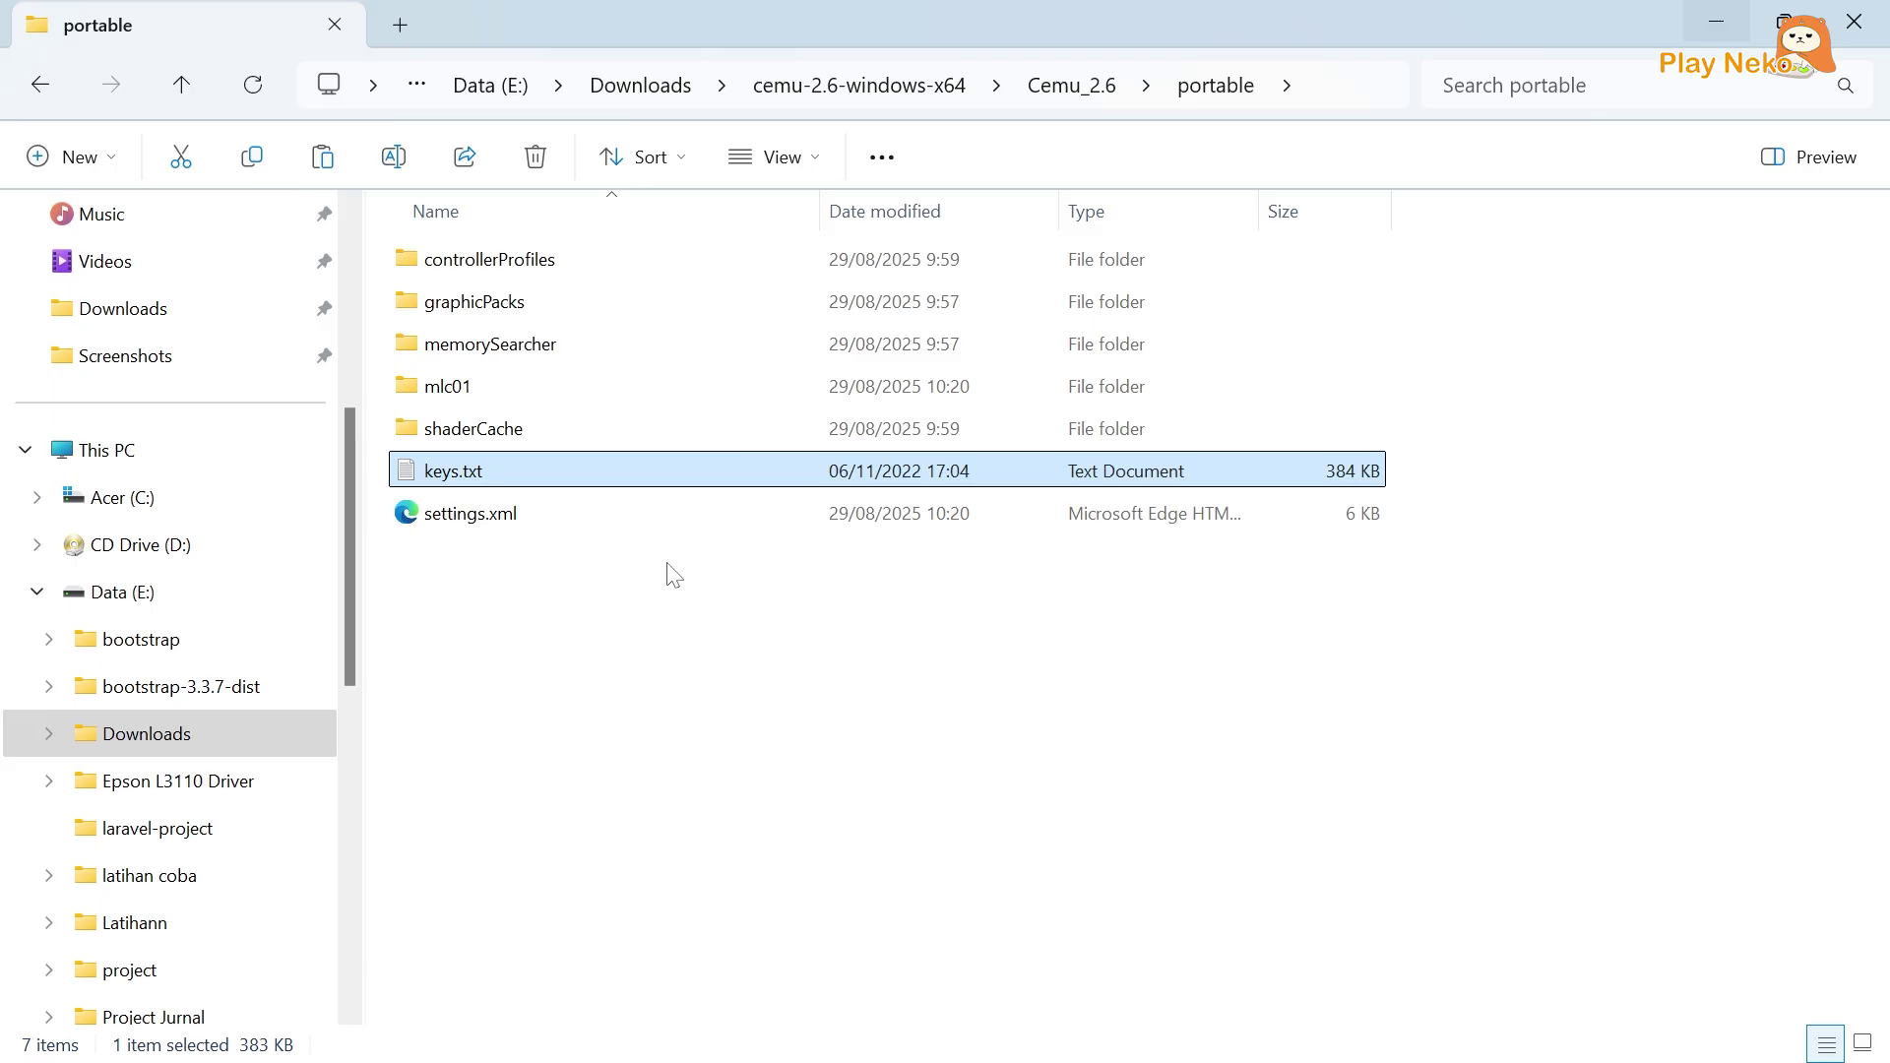
Launch Cemu.exe from the Cemu_2.6 folder and load Mario Kart 8 (USA) (En,Fr,Es) (Rev 5).wux in a maximized window.
{"action": "key", "text": "alt+Left"}
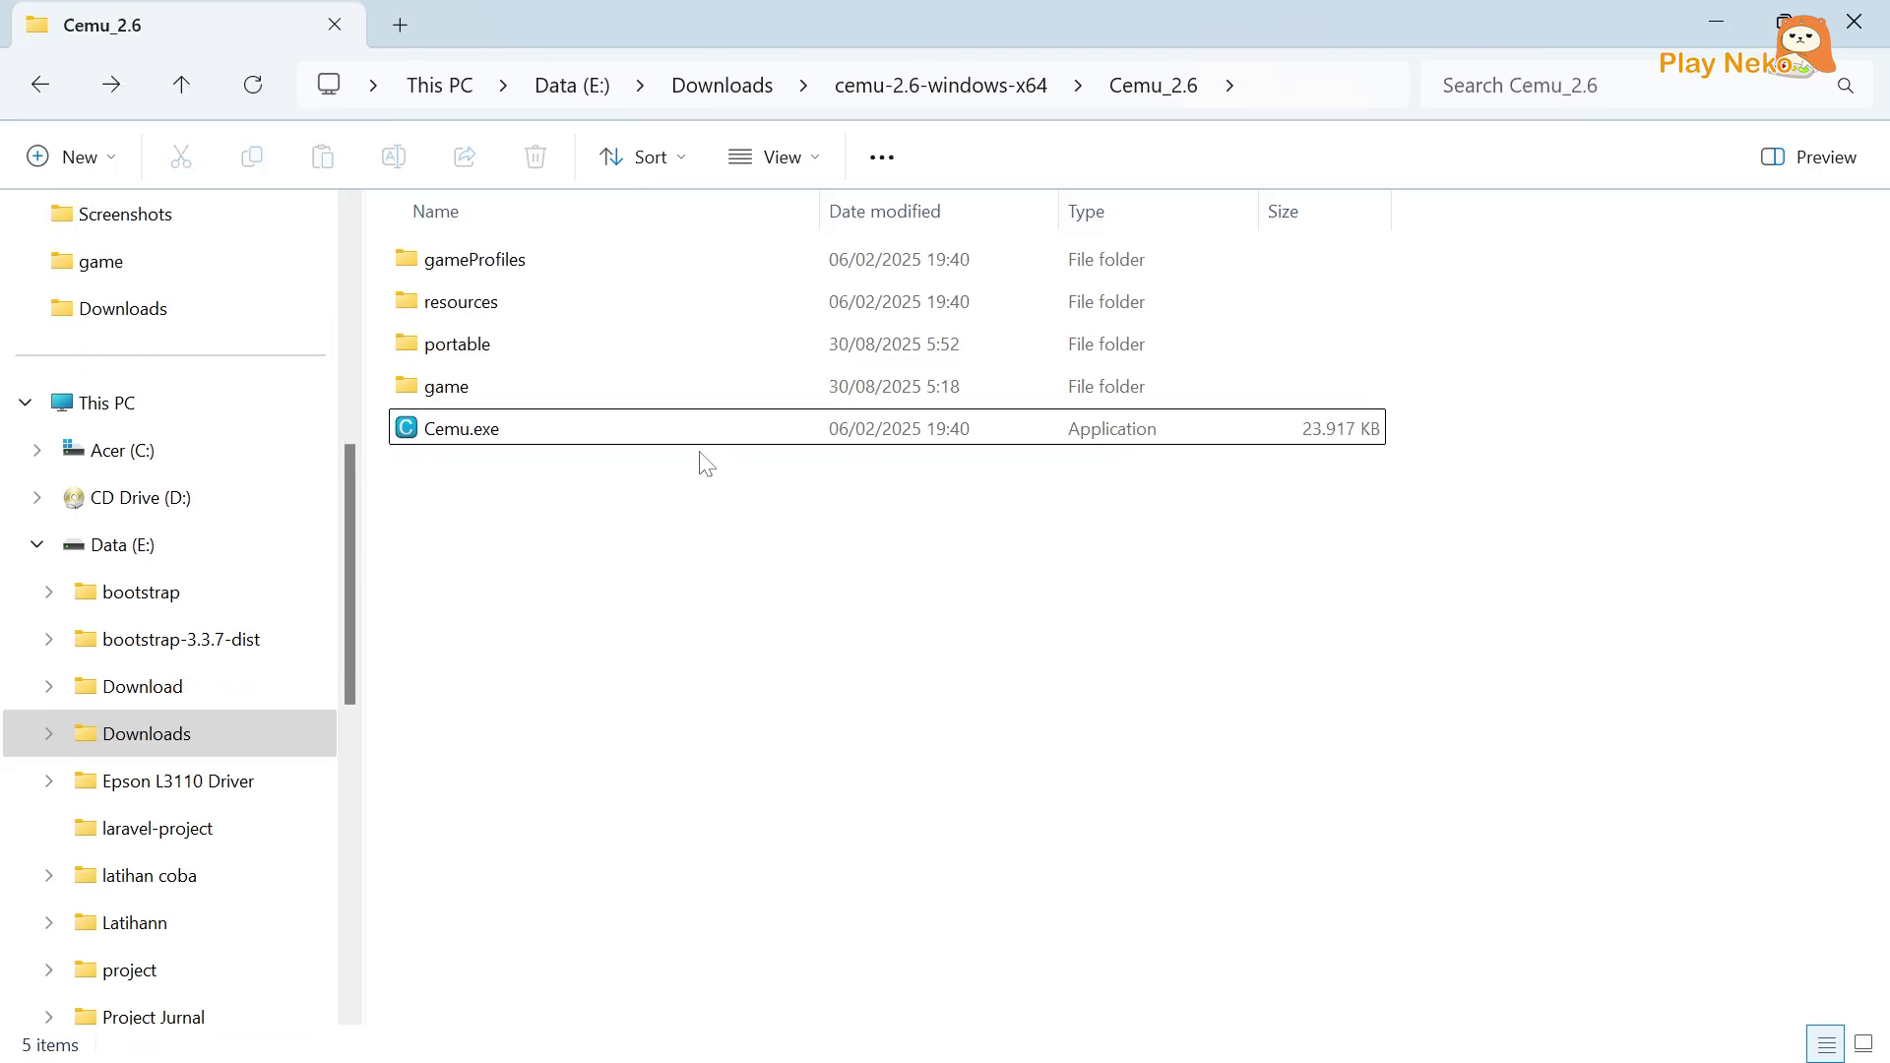
{"action": "double_click", "coordinate": [654, 430]}
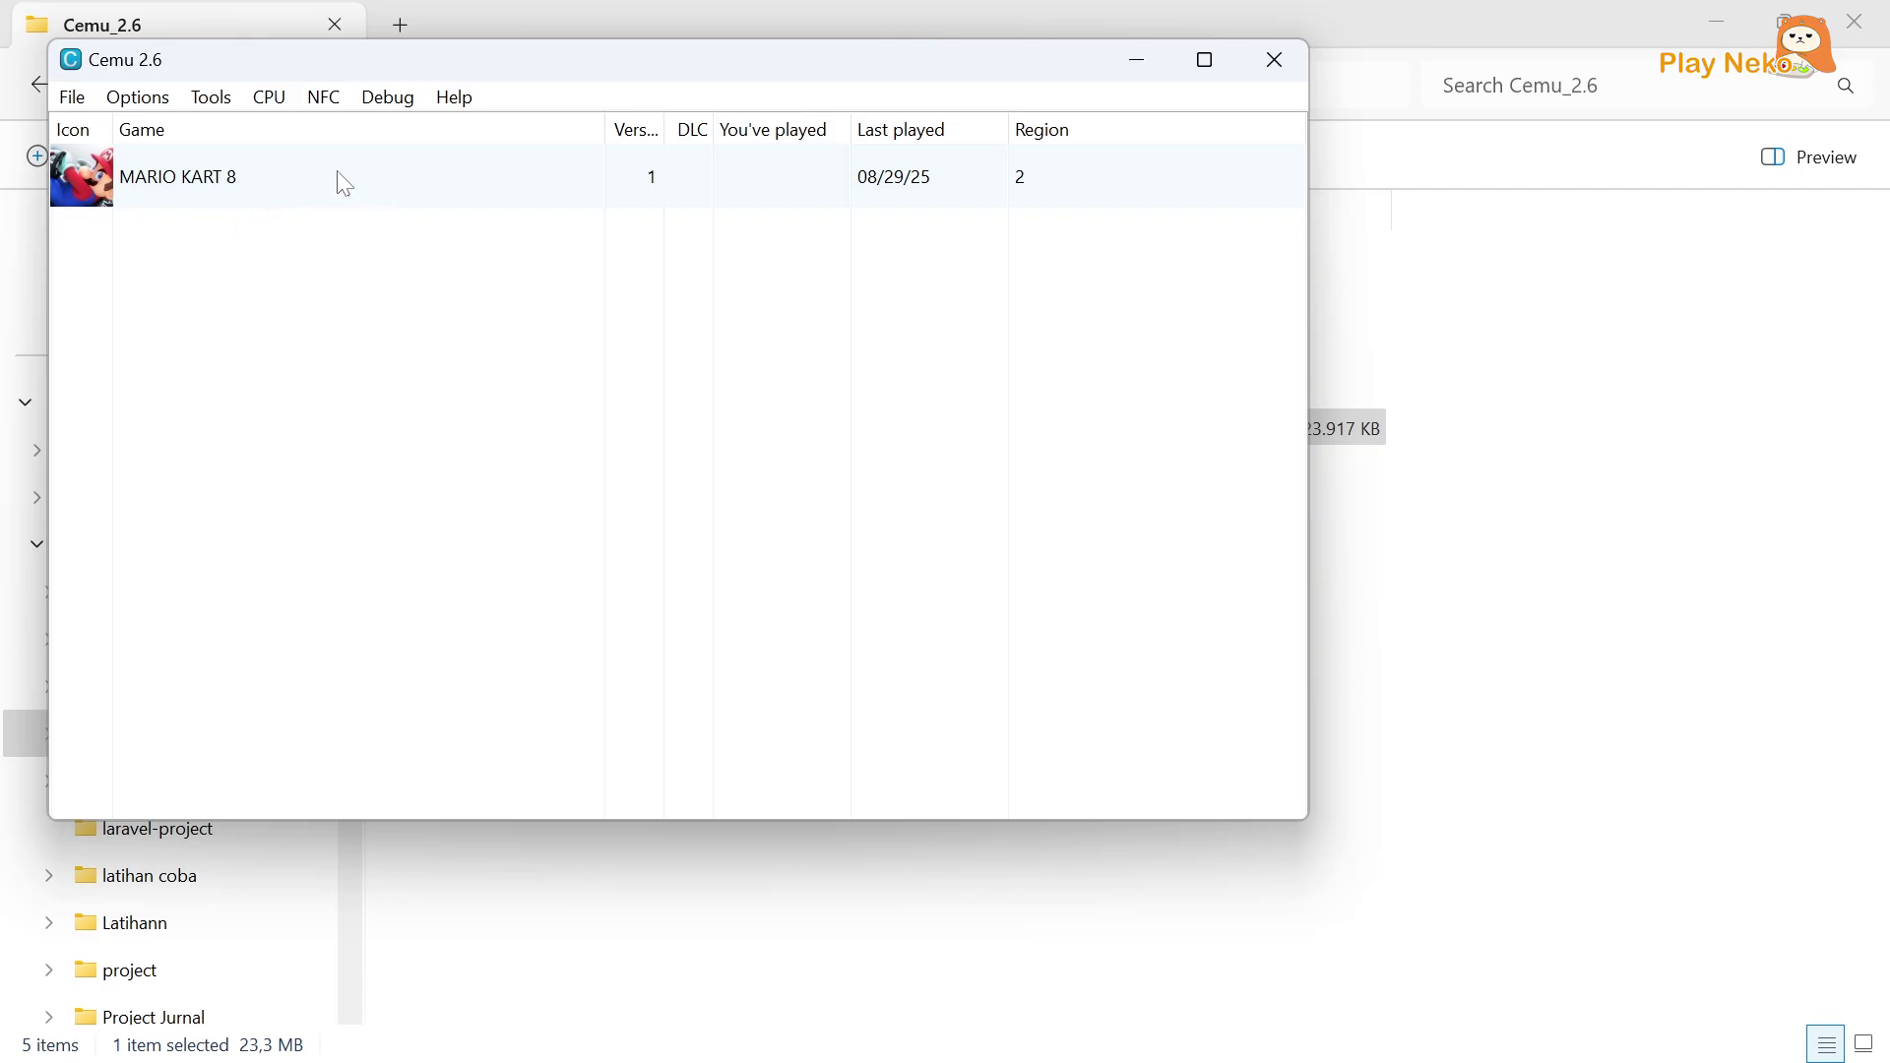
{"action": "left_click", "coordinate": [71, 99]}
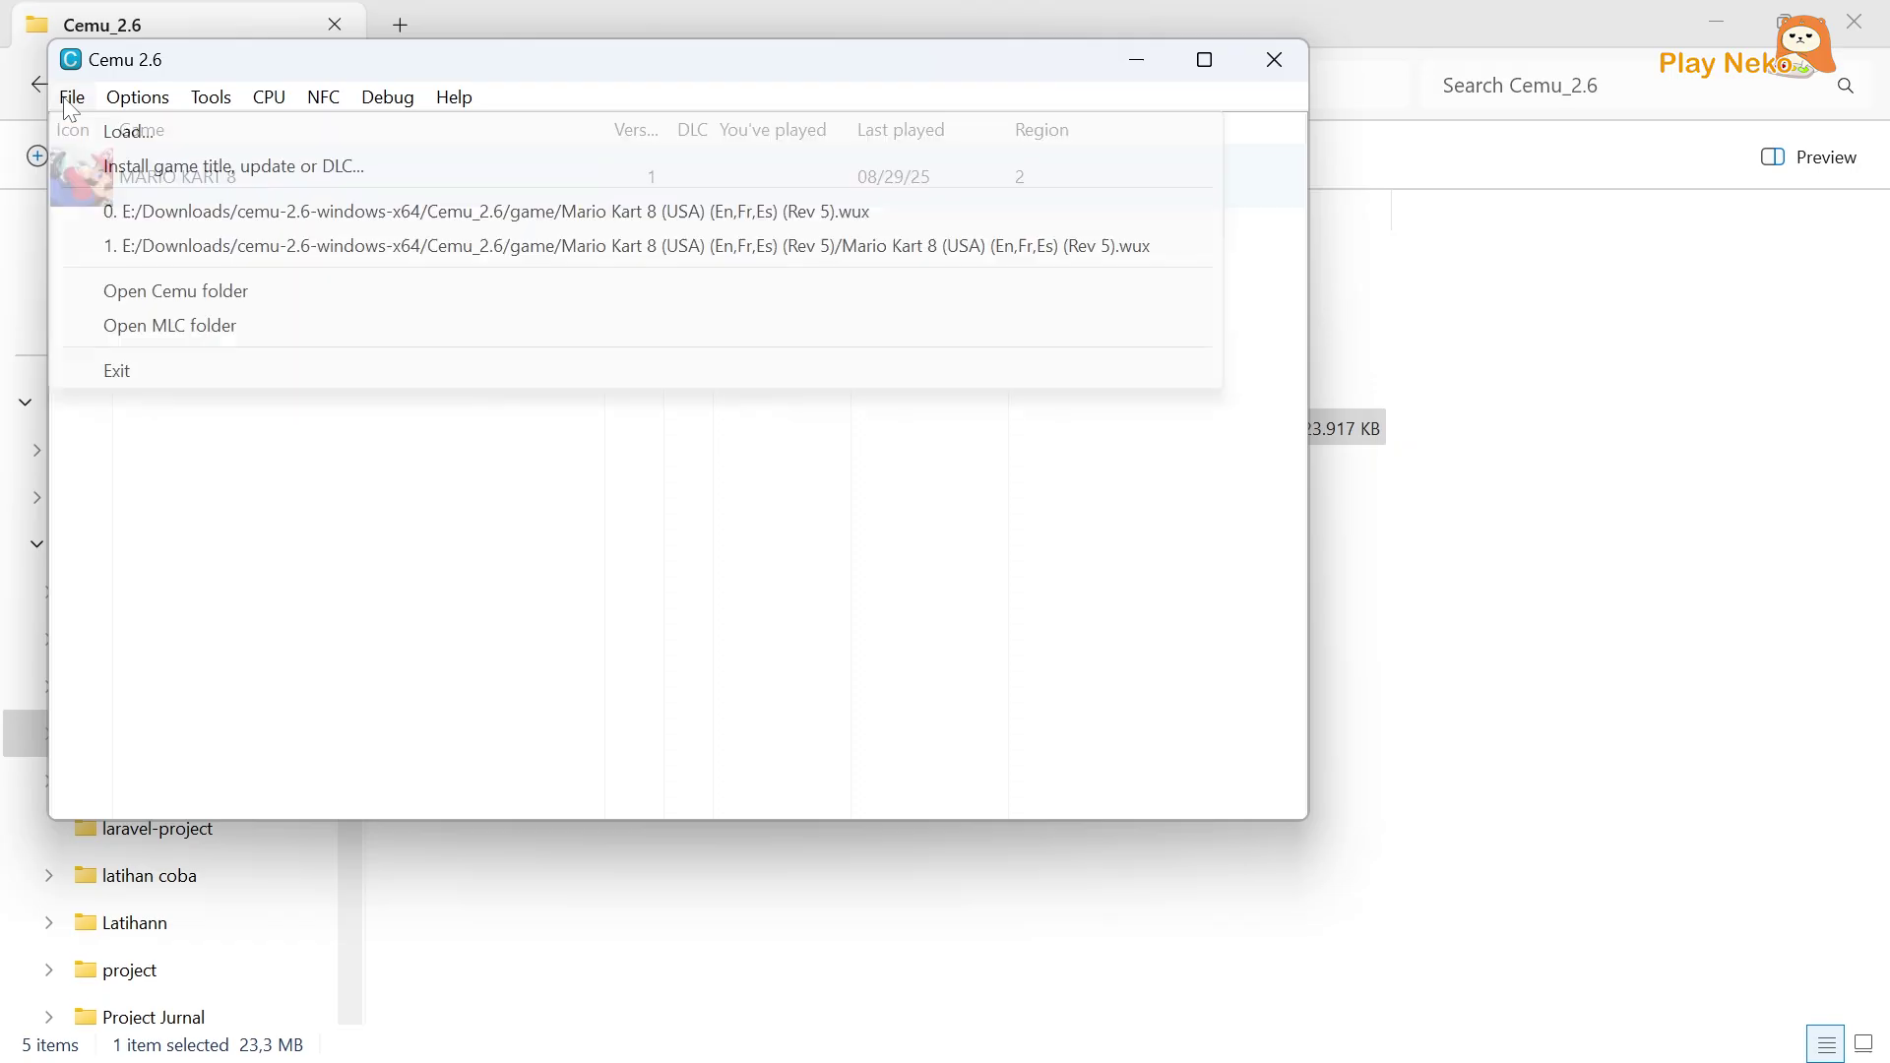
{"action": "left_click", "coordinate": [113, 132]}
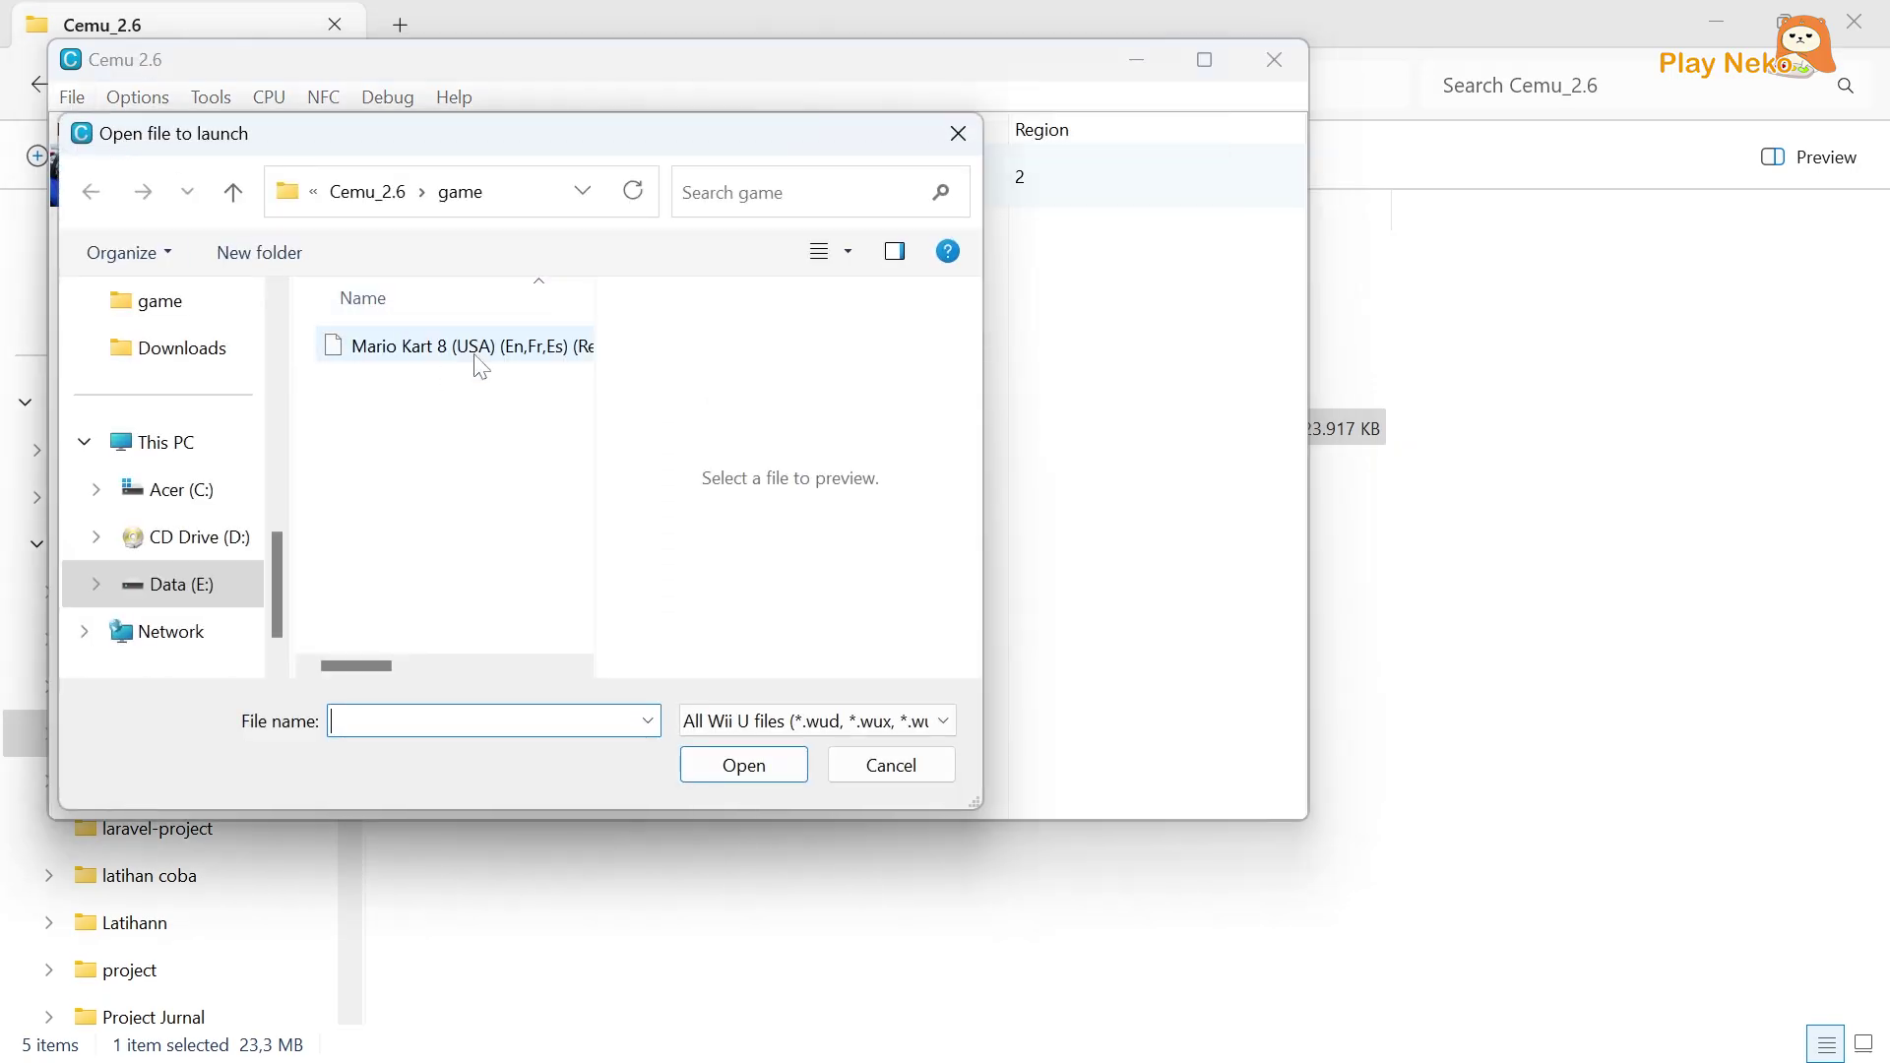
{"action": "left_click", "coordinate": [481, 360]}
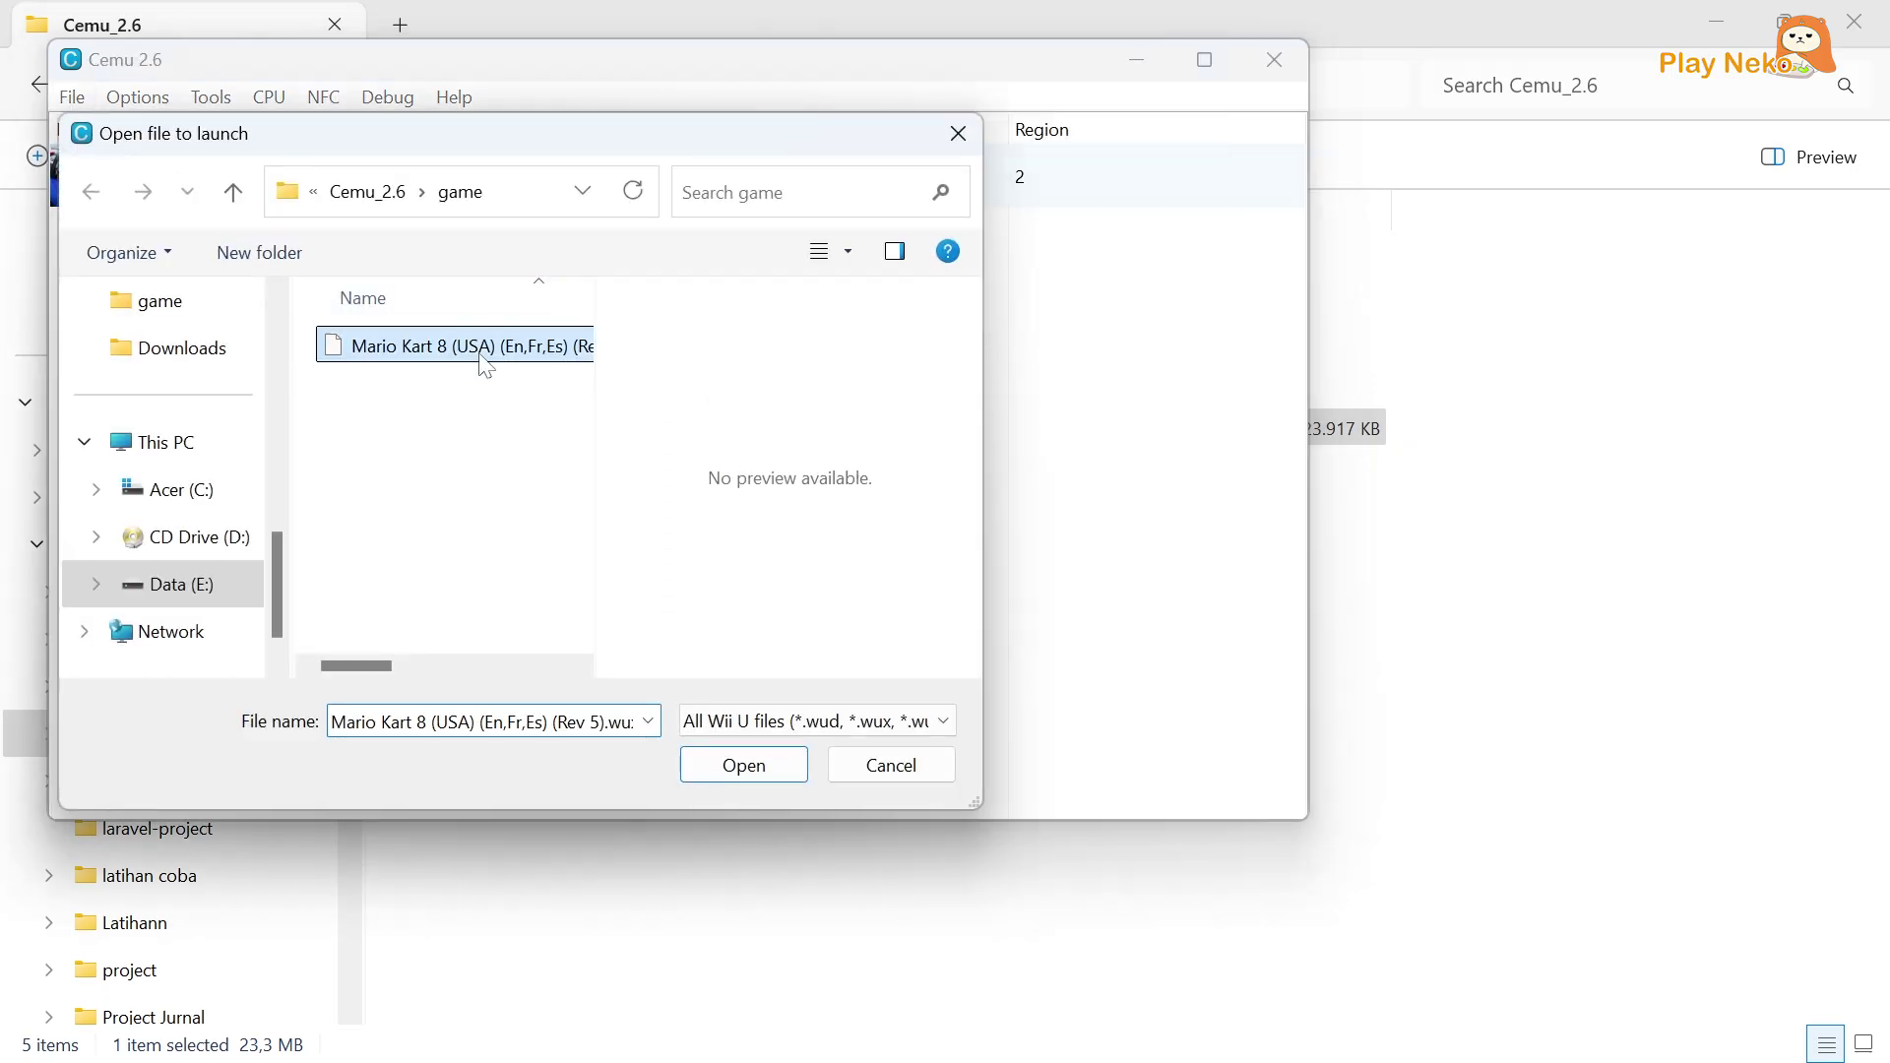
{"action": "left_click", "coordinate": [764, 765]}
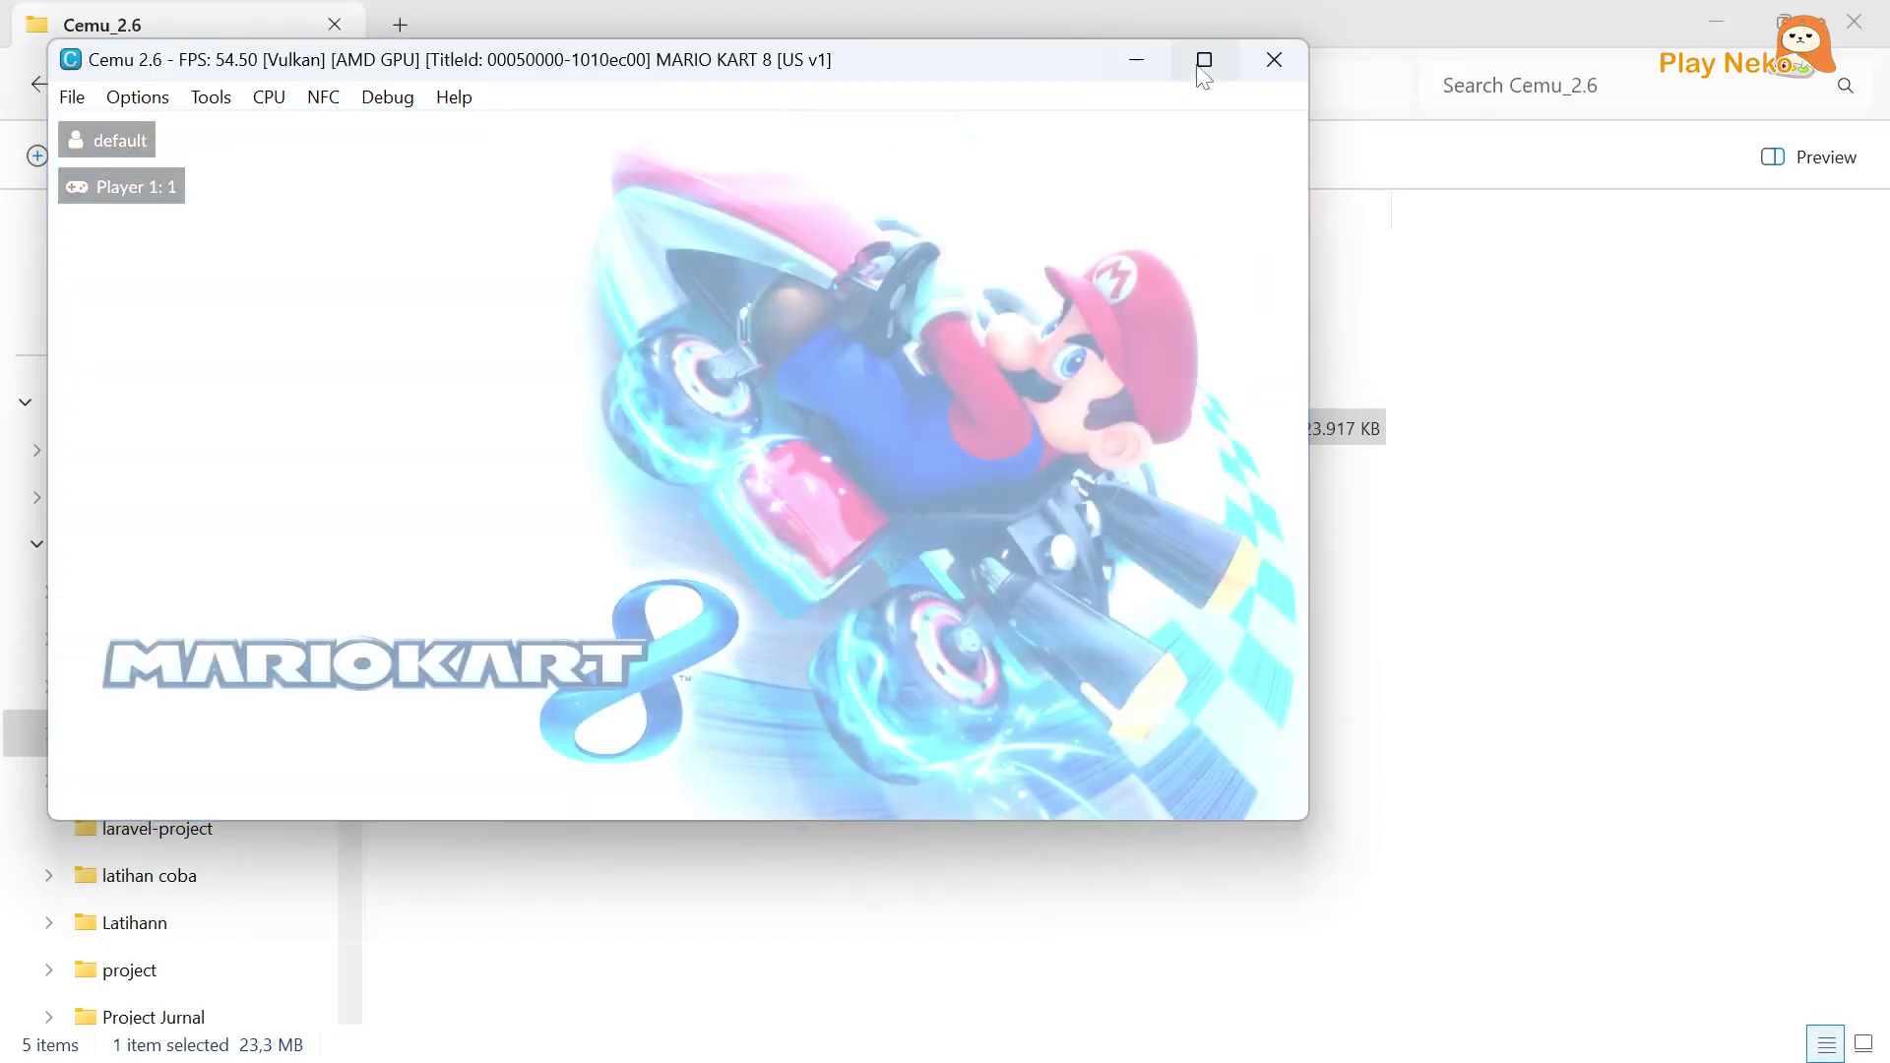
{"action": "left_click", "coordinate": [1202, 63]}
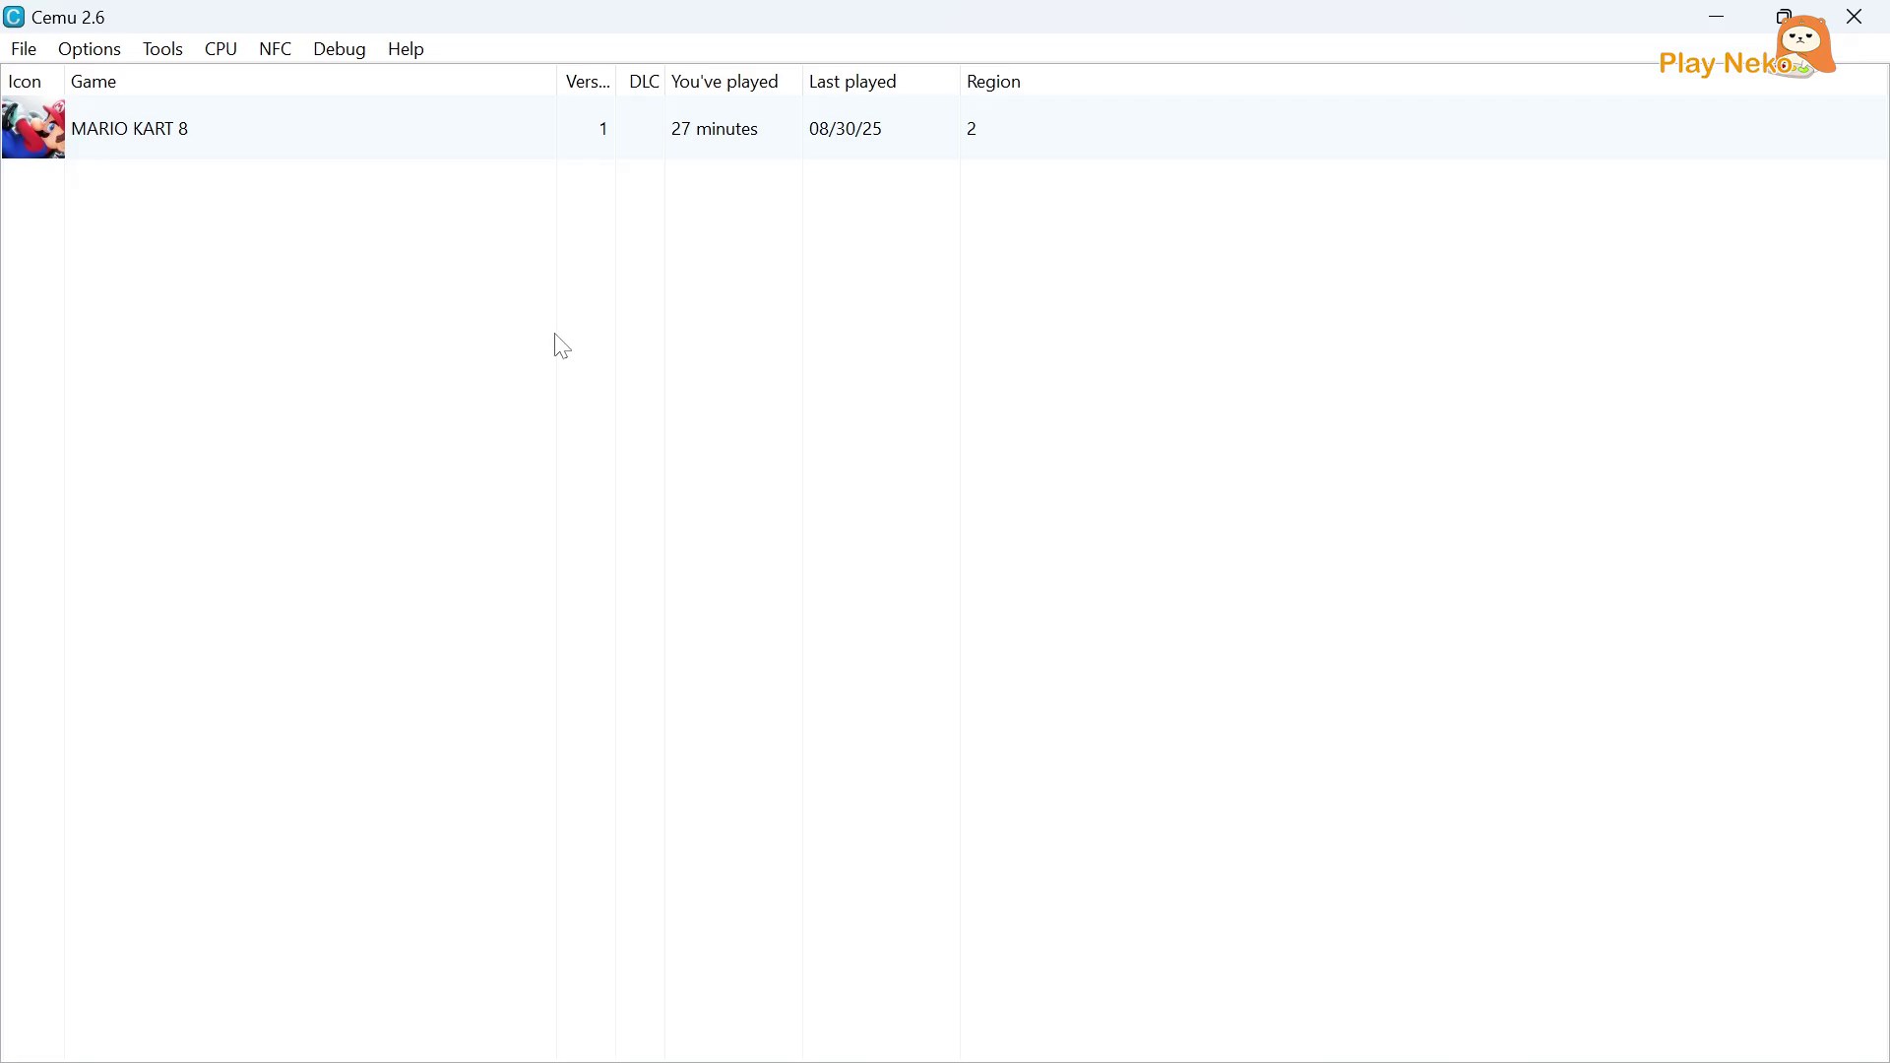
Open the graphic packs for Mario Kart 8 and enable the Contrasty enhancement with the High Contrasty preset.
{"action": "right_click", "coordinate": [481, 132]}
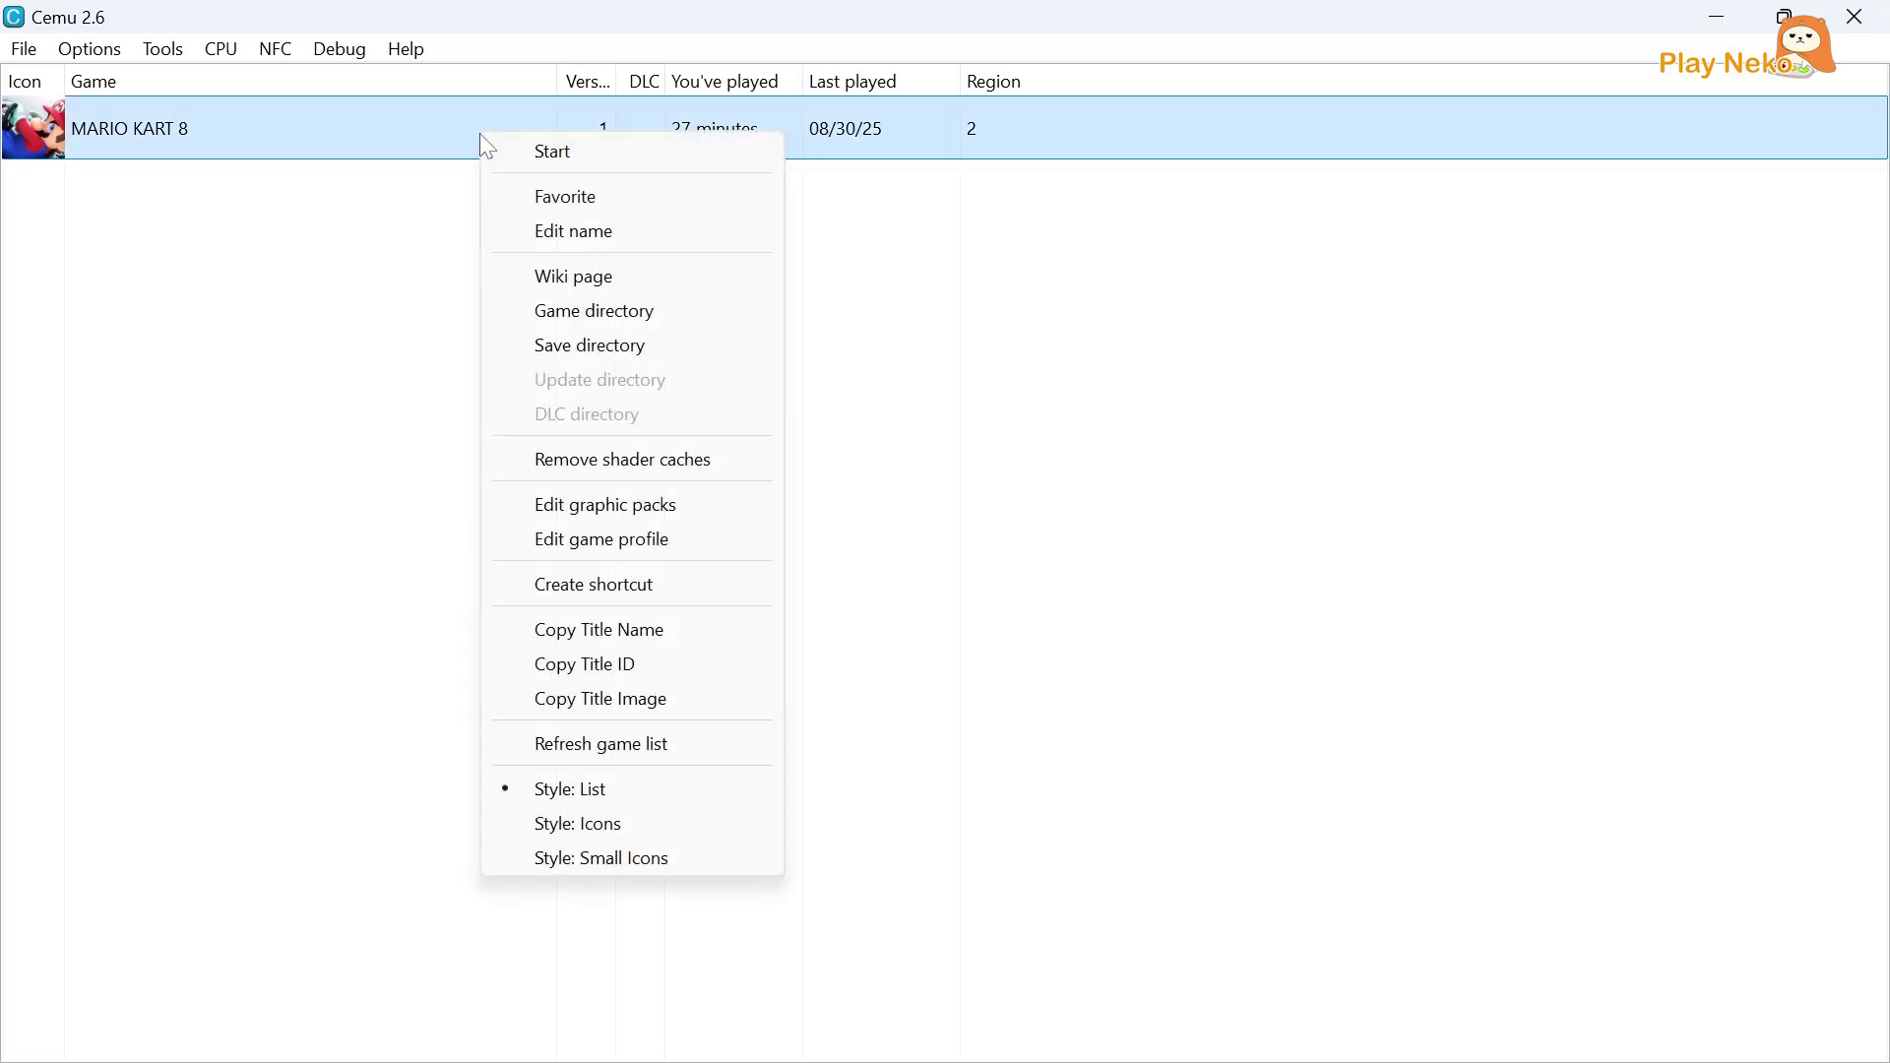
{"action": "left_click", "coordinate": [581, 507]}
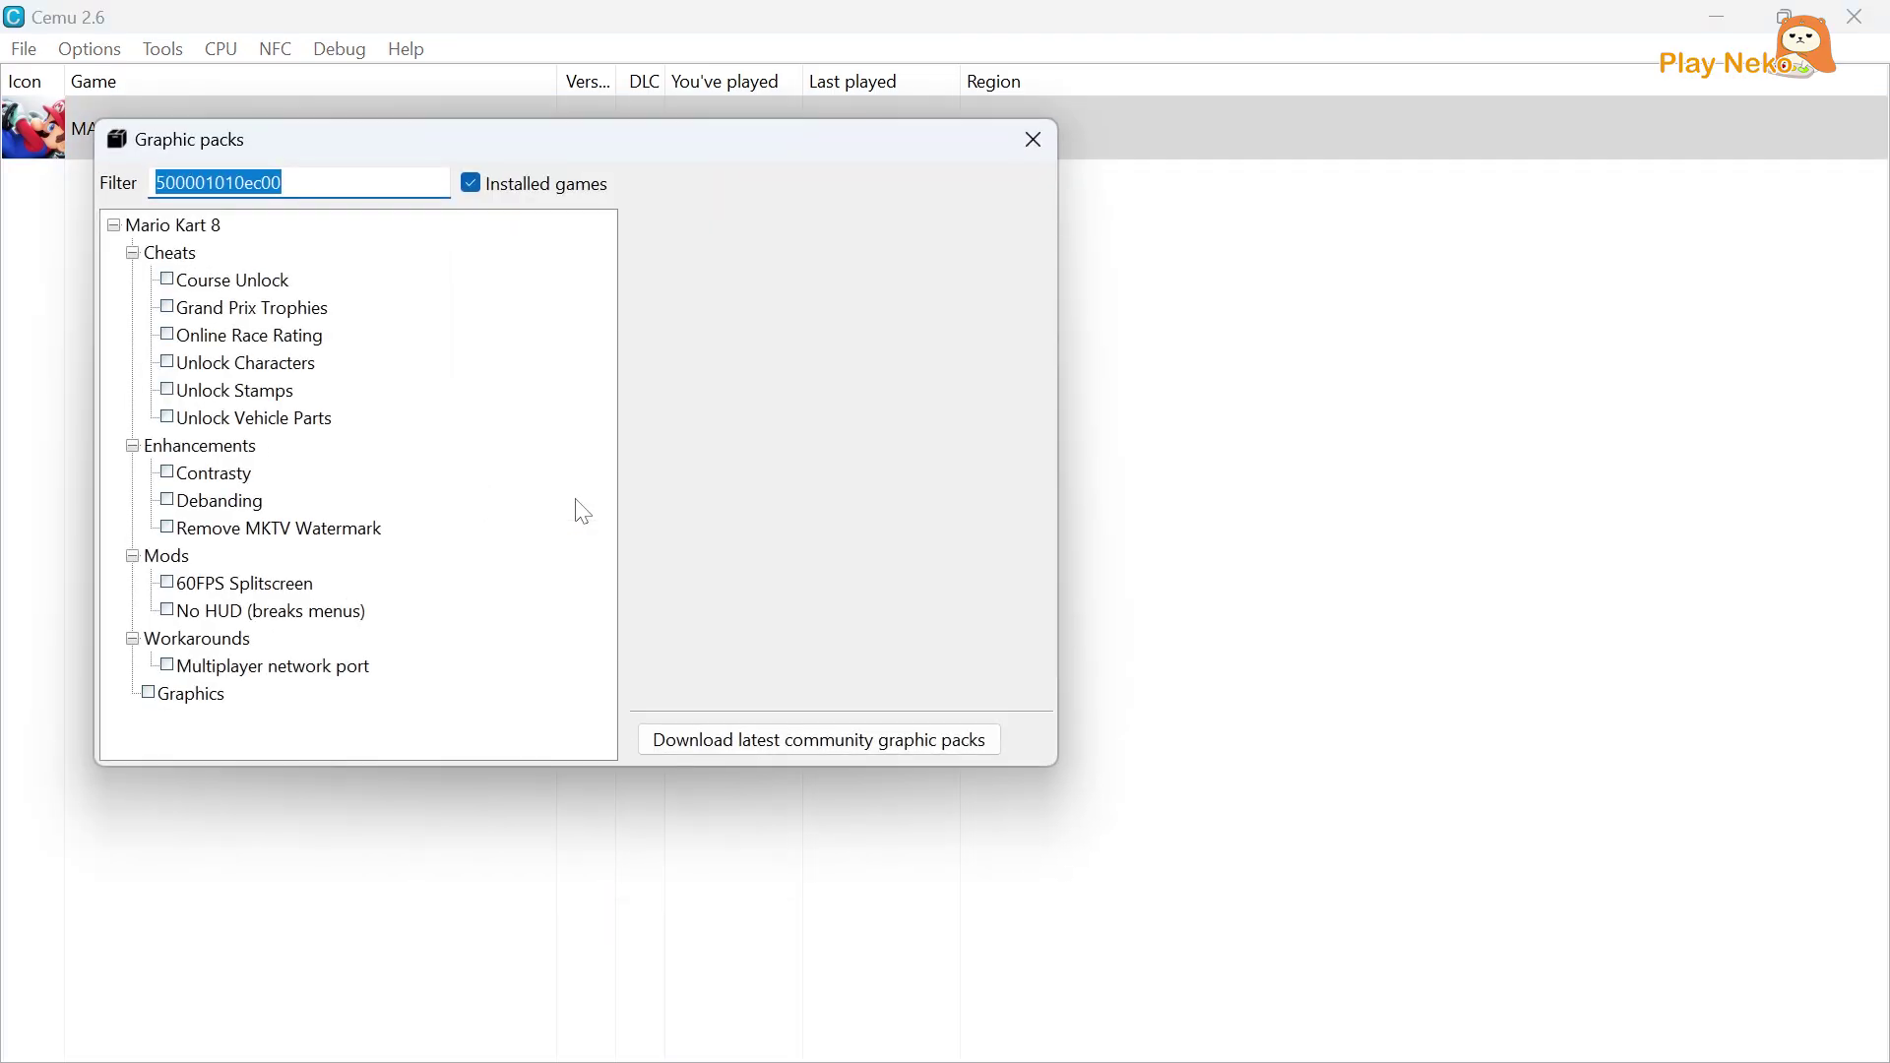
{"action": "left_click", "coordinate": [174, 476]}
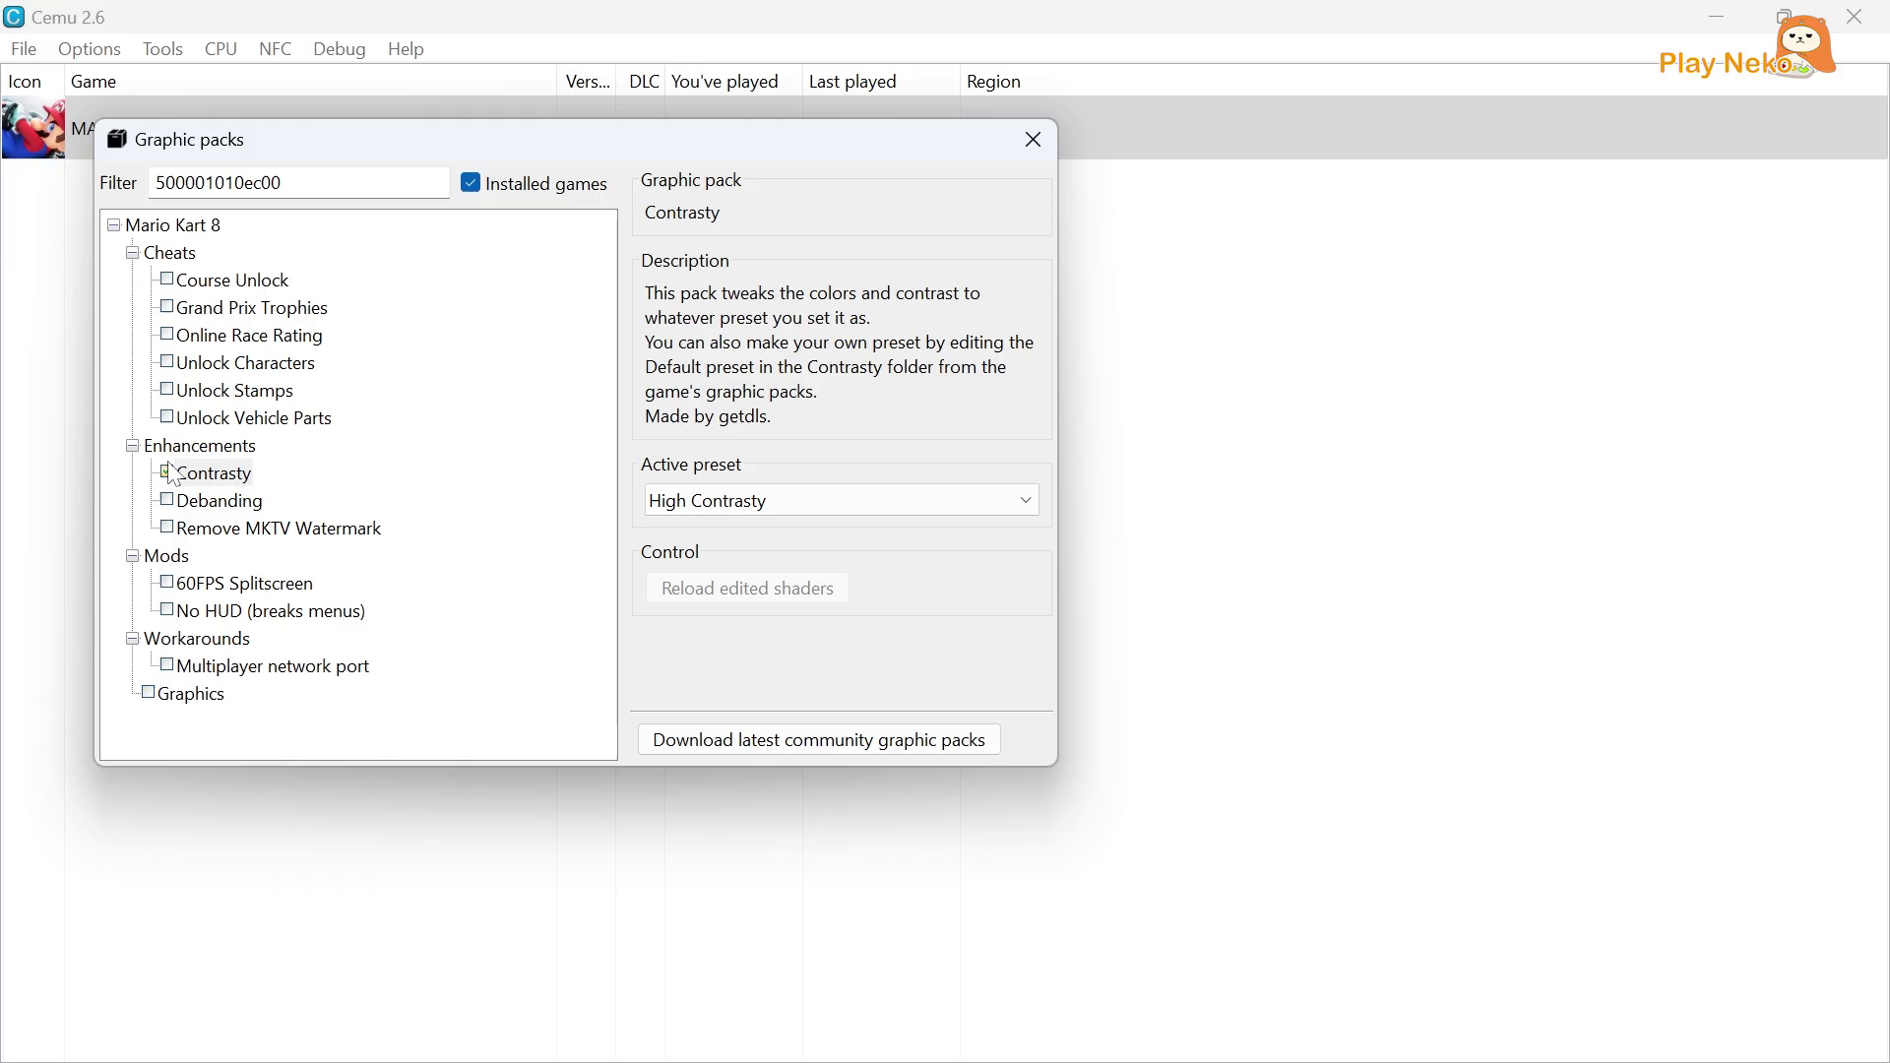
{"action": "left_click", "coordinate": [685, 506]}
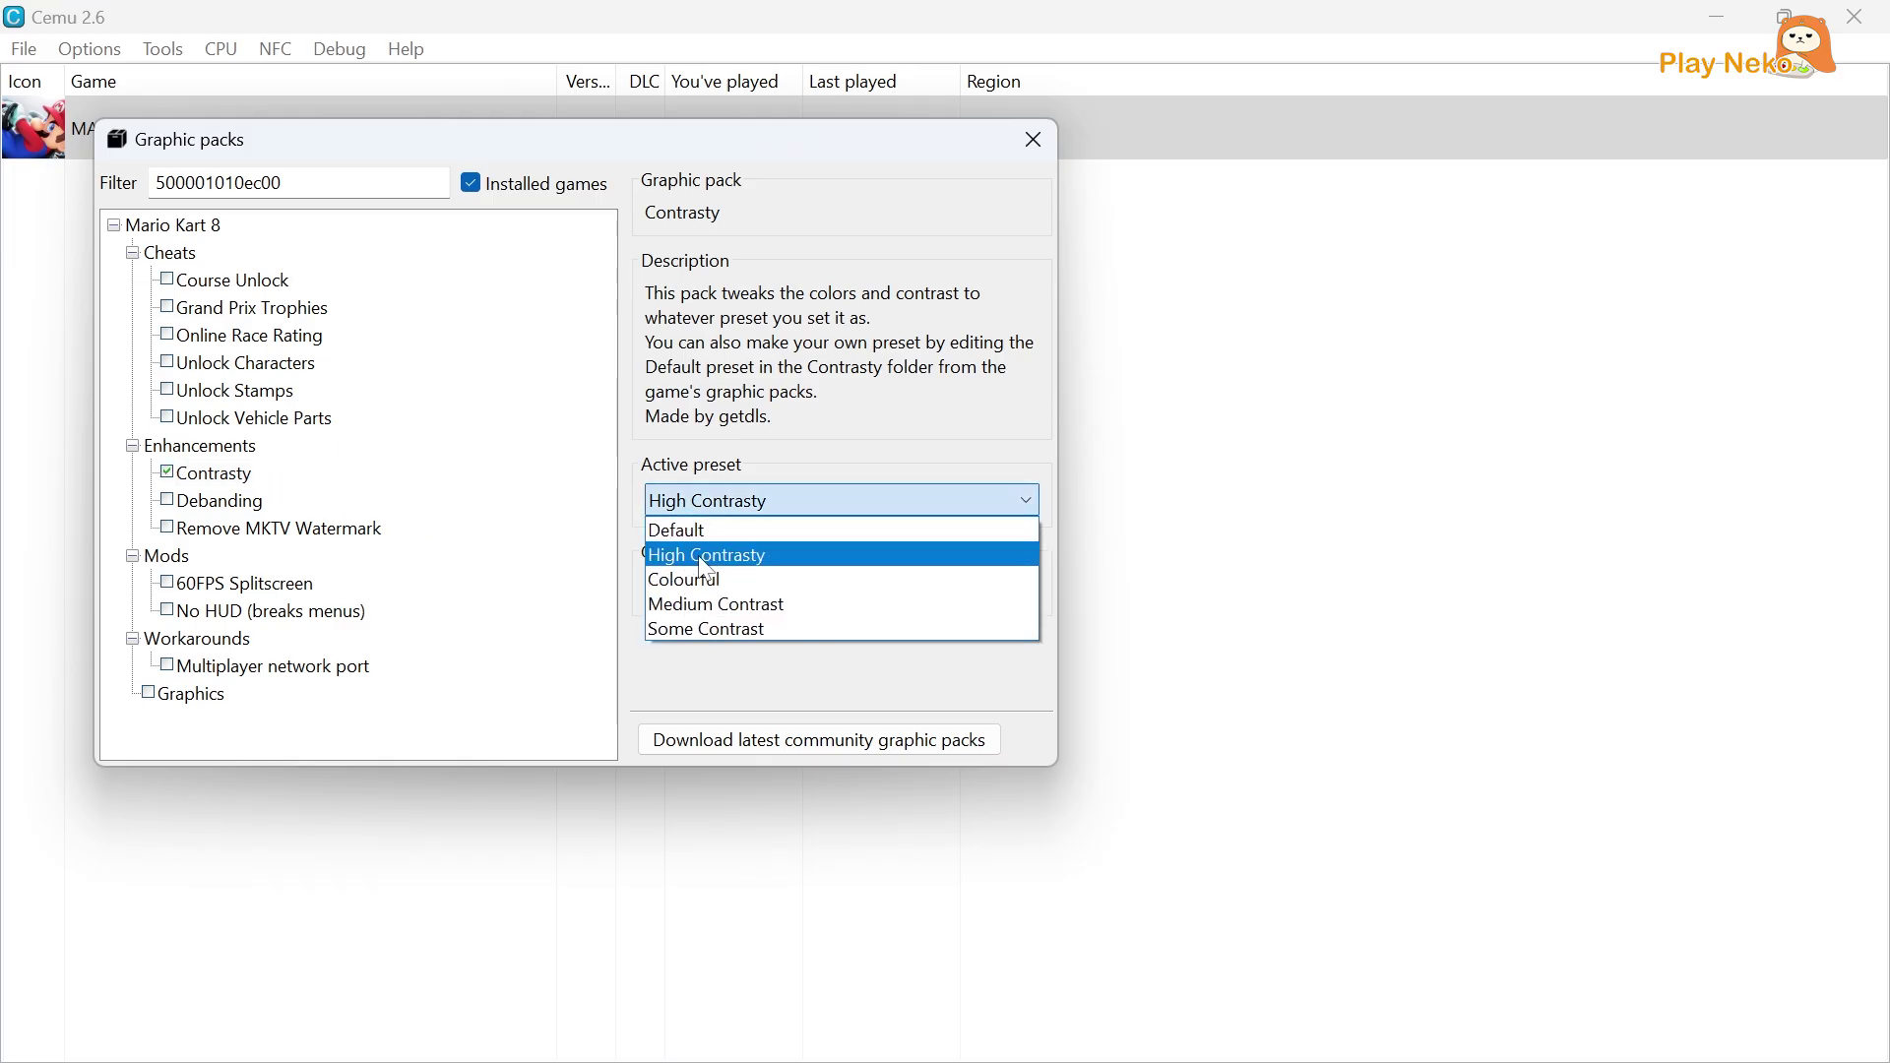
{"action": "left_click", "coordinate": [725, 560]}
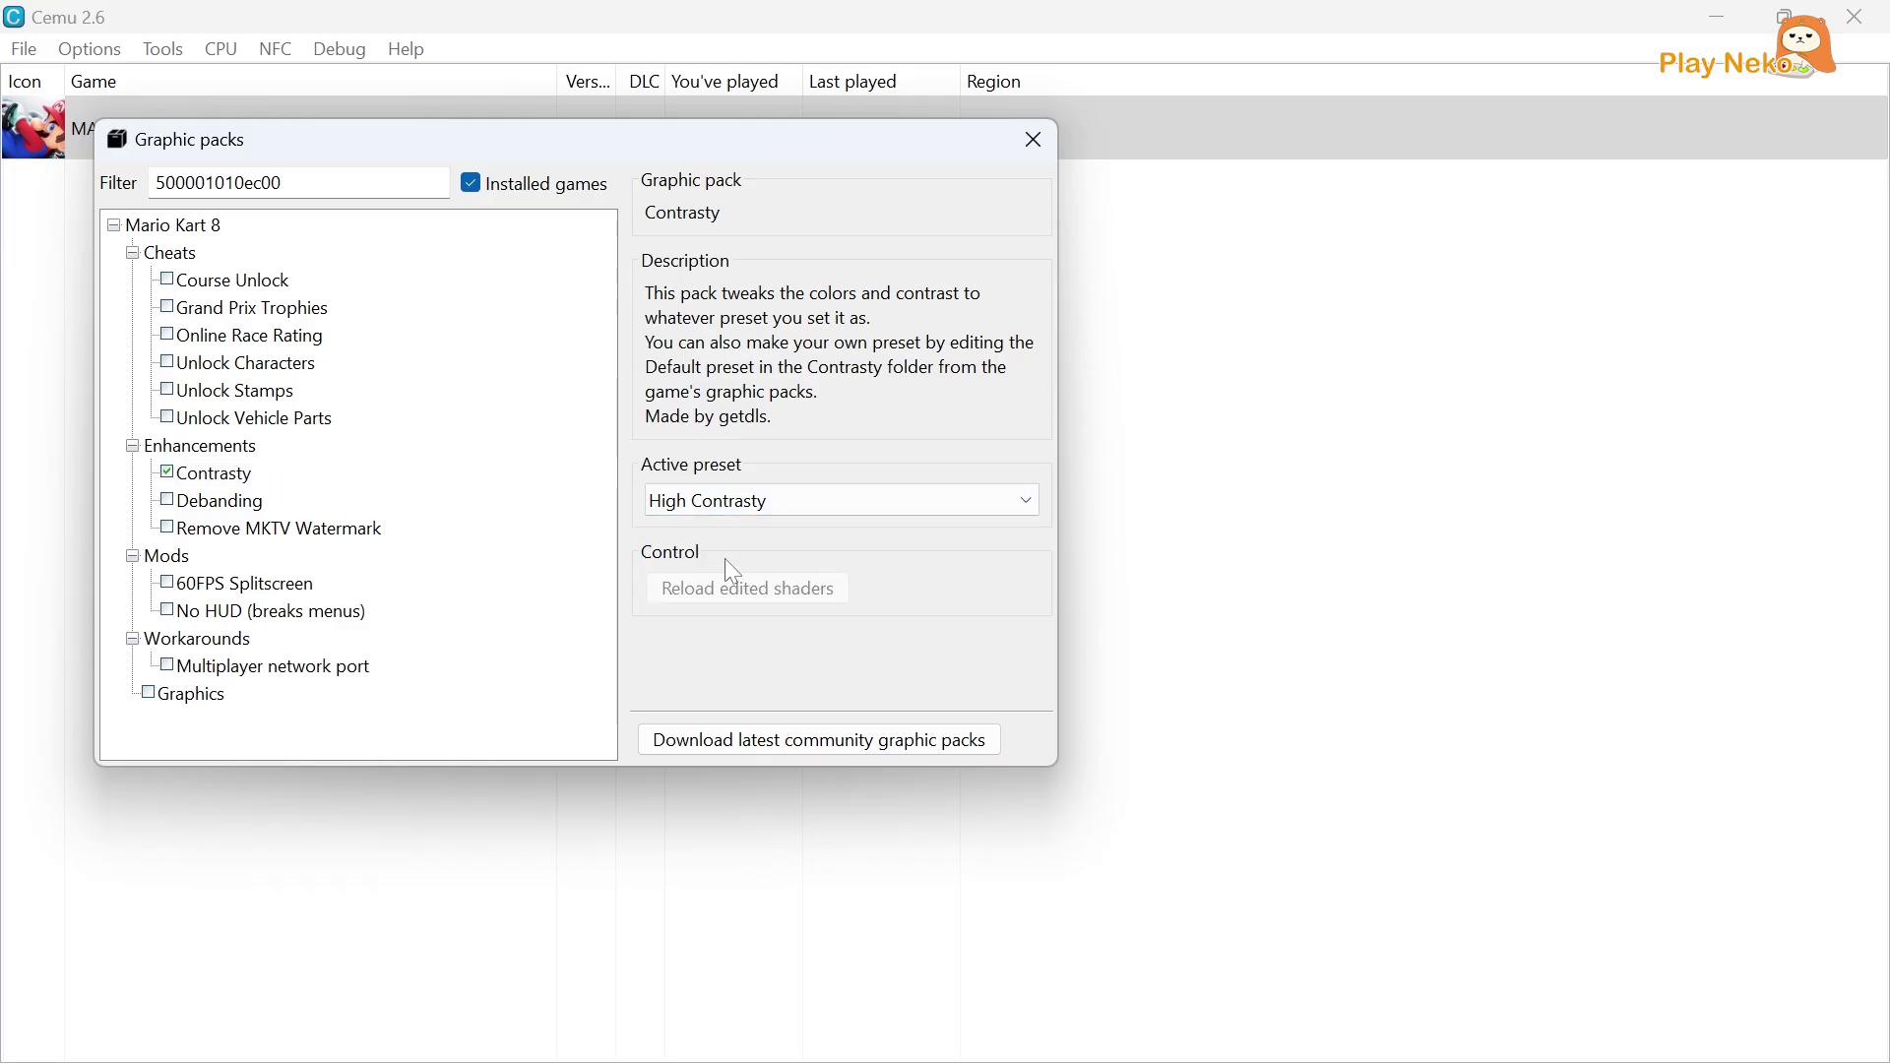
Enable the Debanding, 60FPS Splitscreen and Graphics packs for Mario Kart 8, and close the graphic packs window.
{"action": "left_click", "coordinate": [169, 502]}
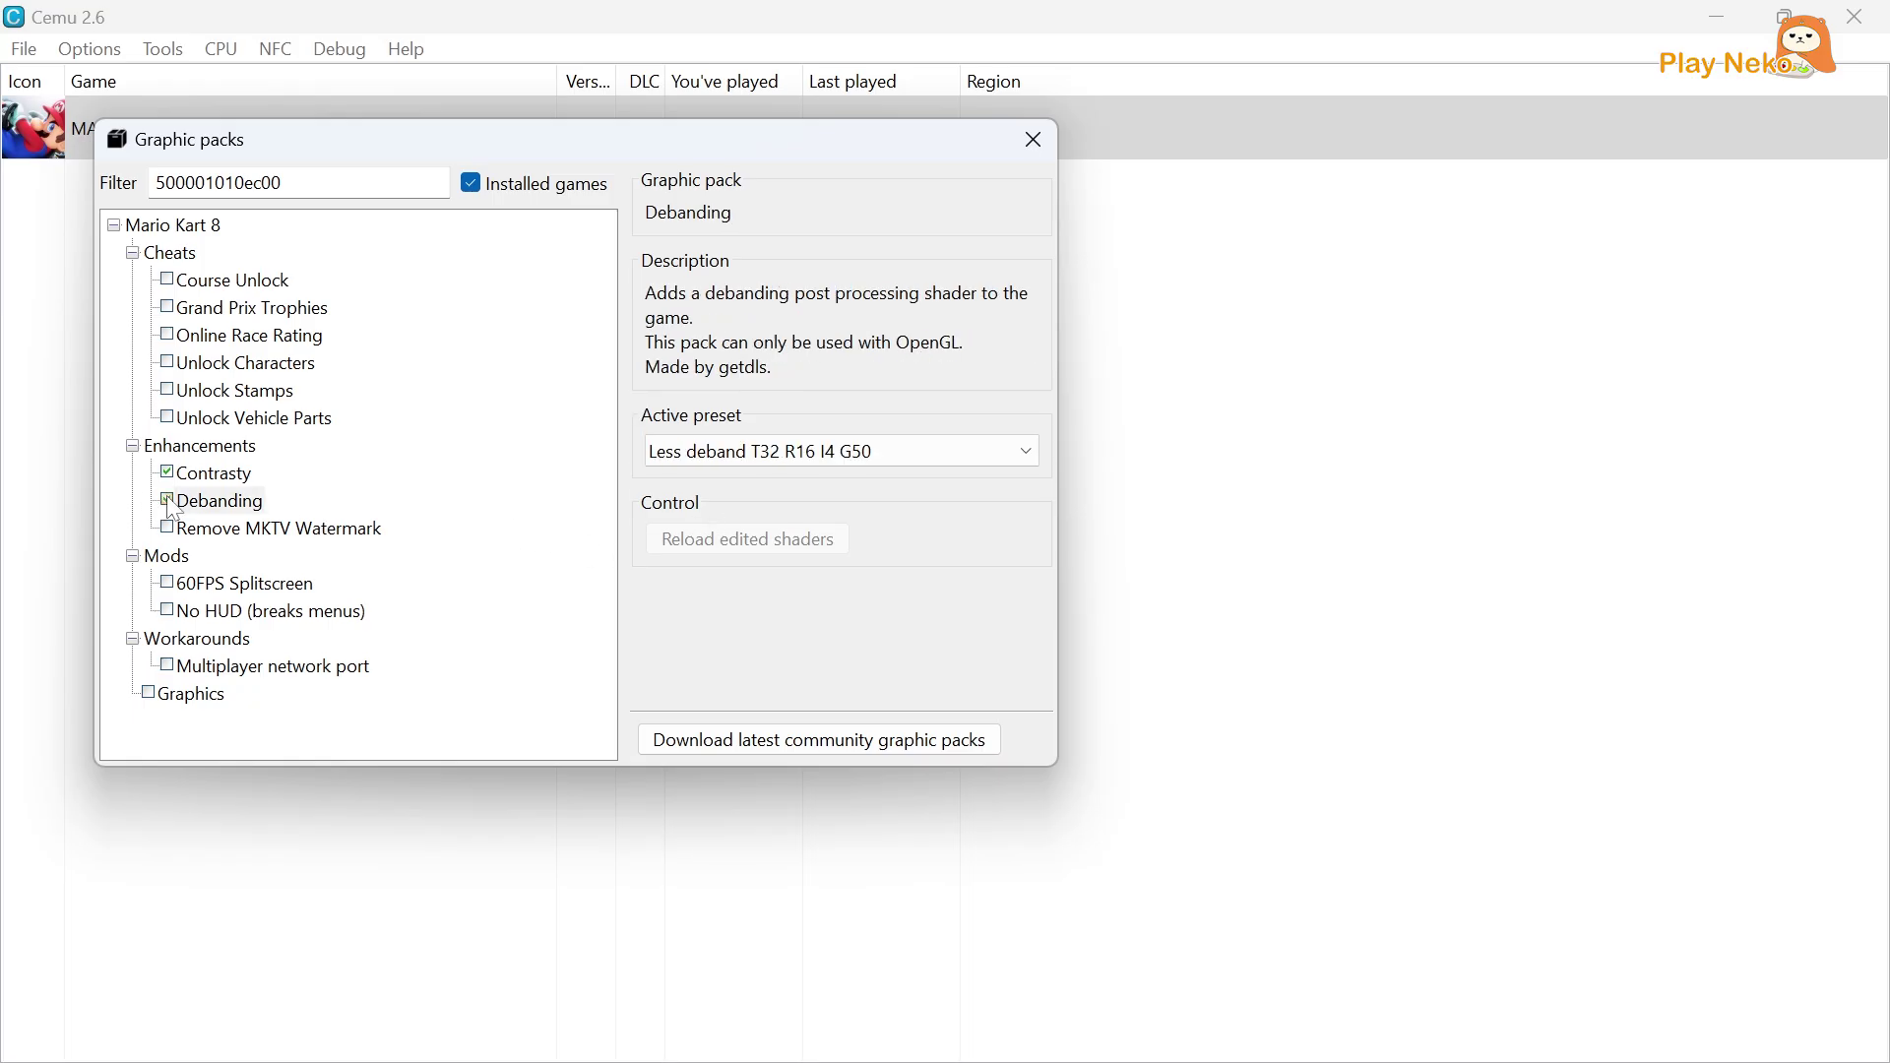
{"action": "left_click", "coordinate": [169, 587]}
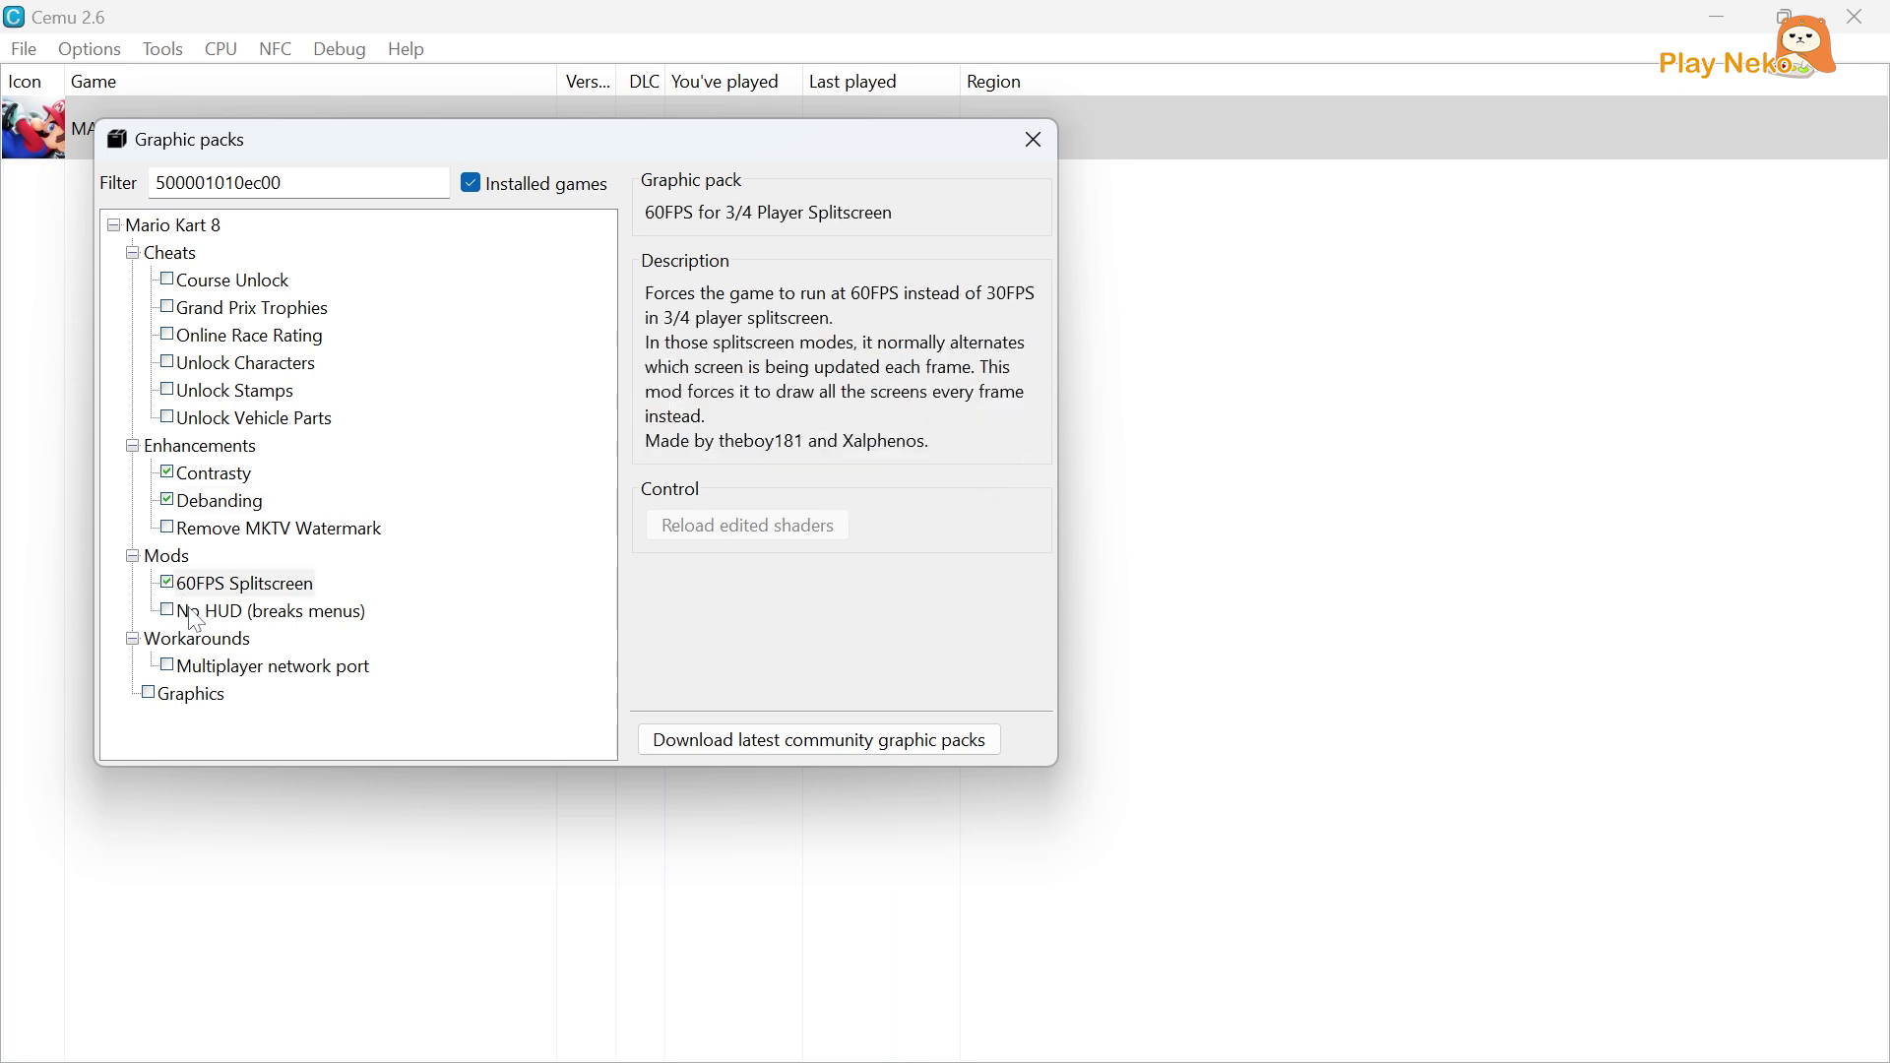
{"action": "left_click", "coordinate": [149, 695]}
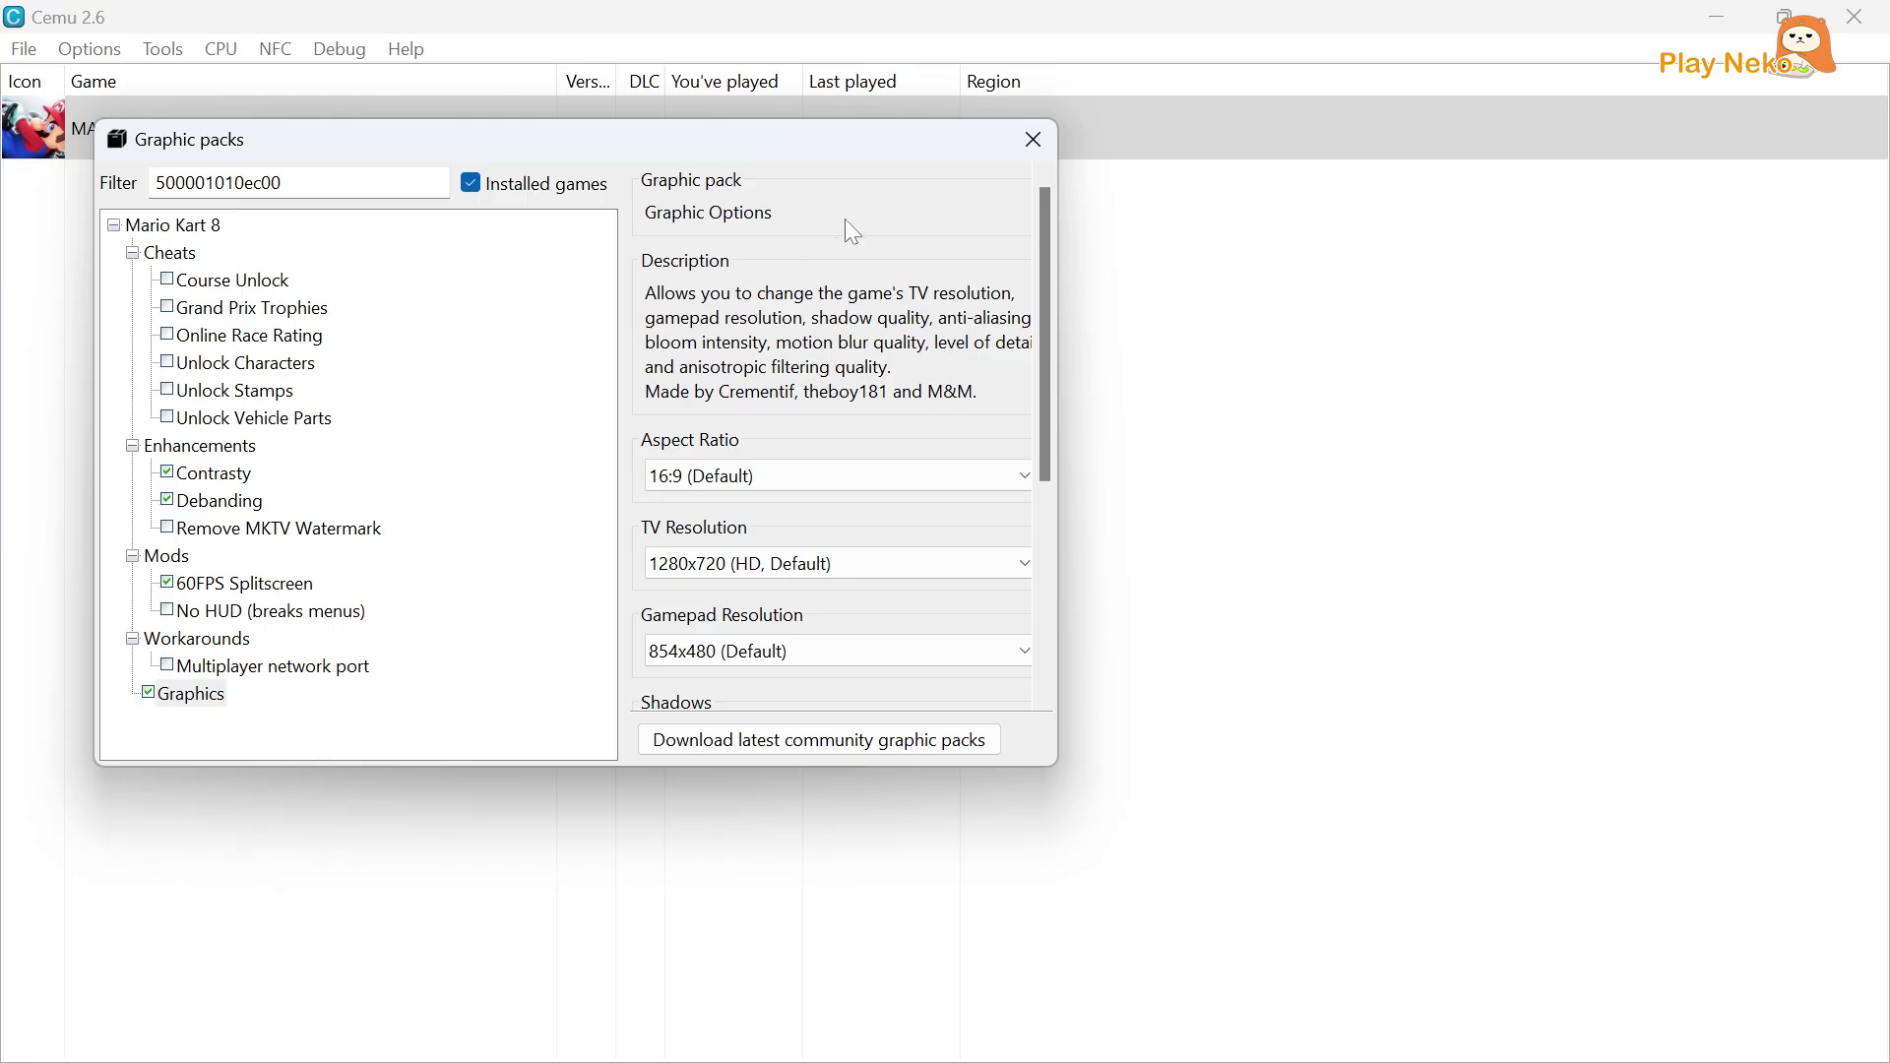
{"action": "left_click", "coordinate": [1034, 149]}
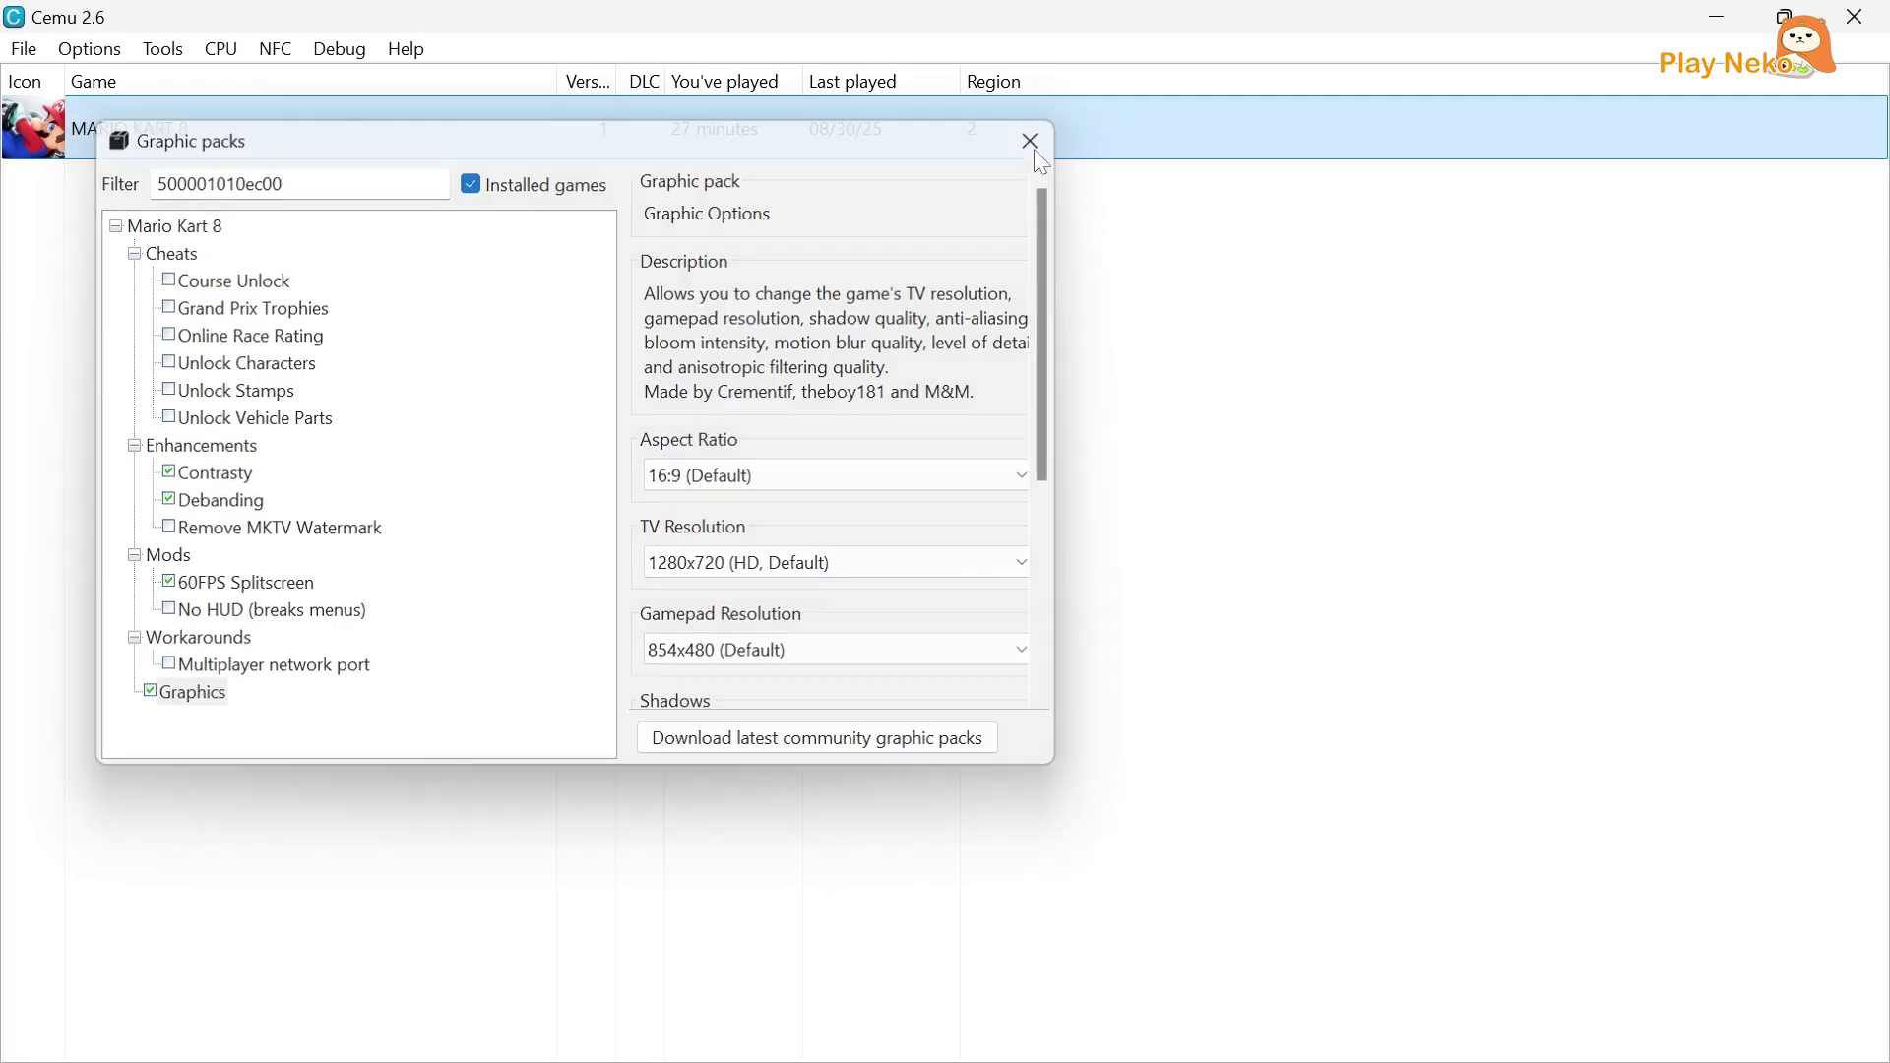